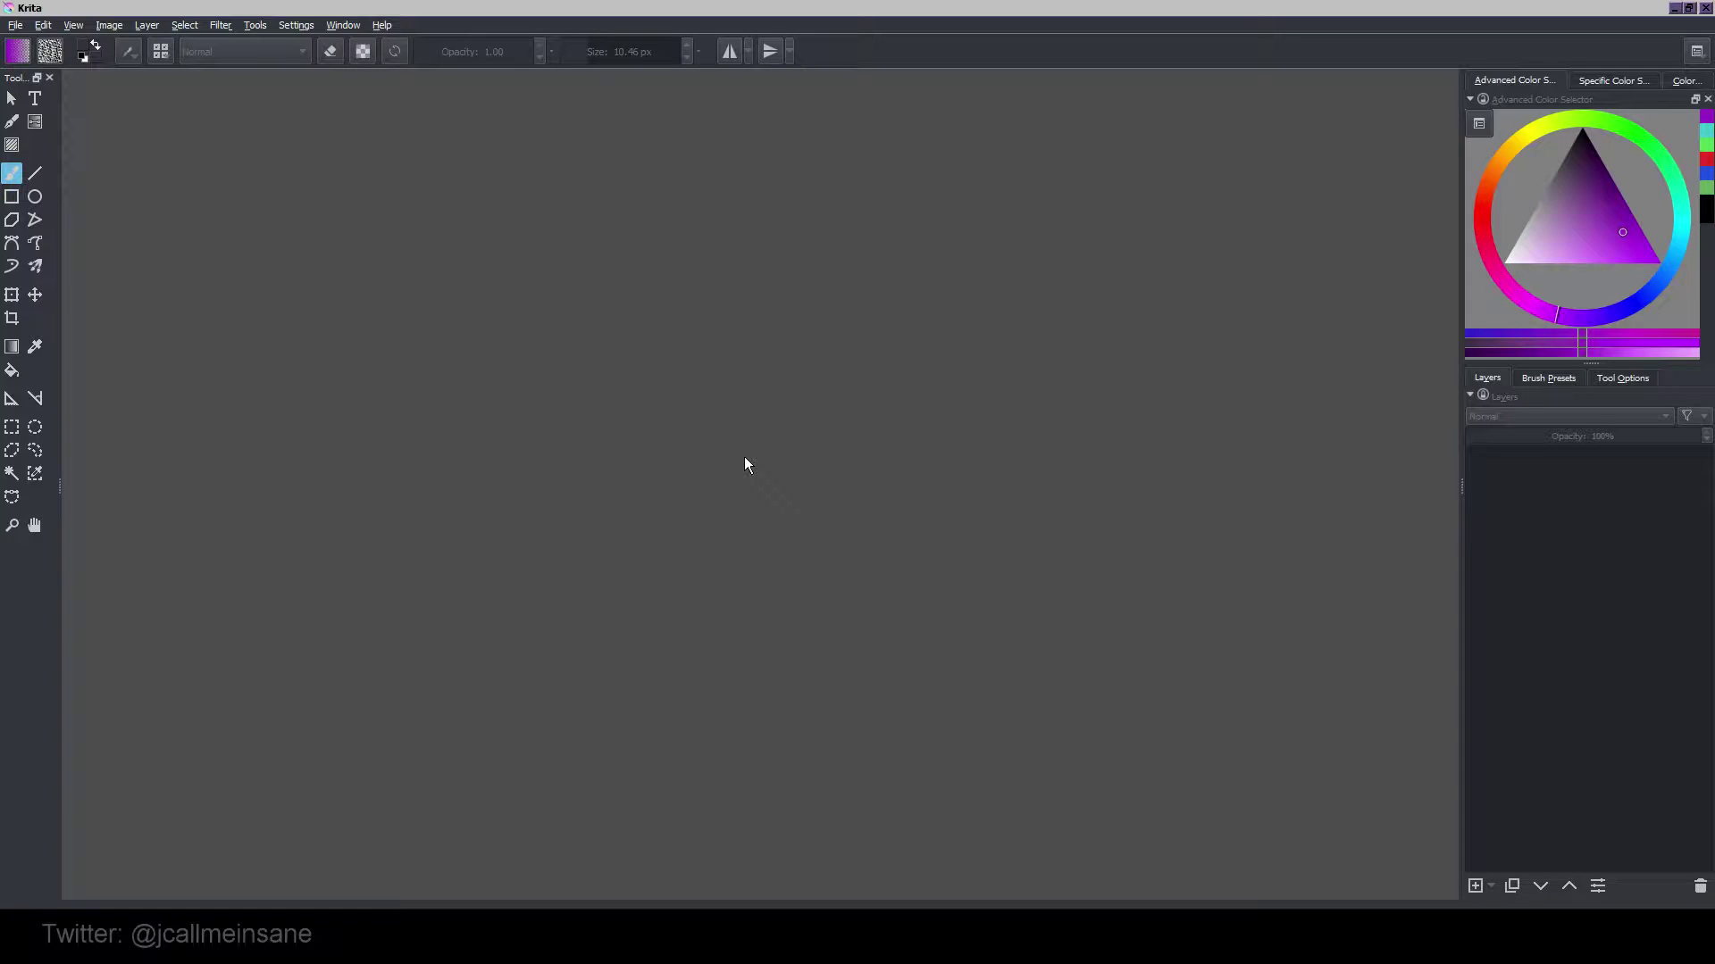
View the About Krita information to check the installed version, and close it.
{"action": "left_click", "coordinate": [344, 25]}
{"action": "mouse_move", "coordinate": [382, 25]}
{"action": "left_click", "coordinate": [397, 85]}
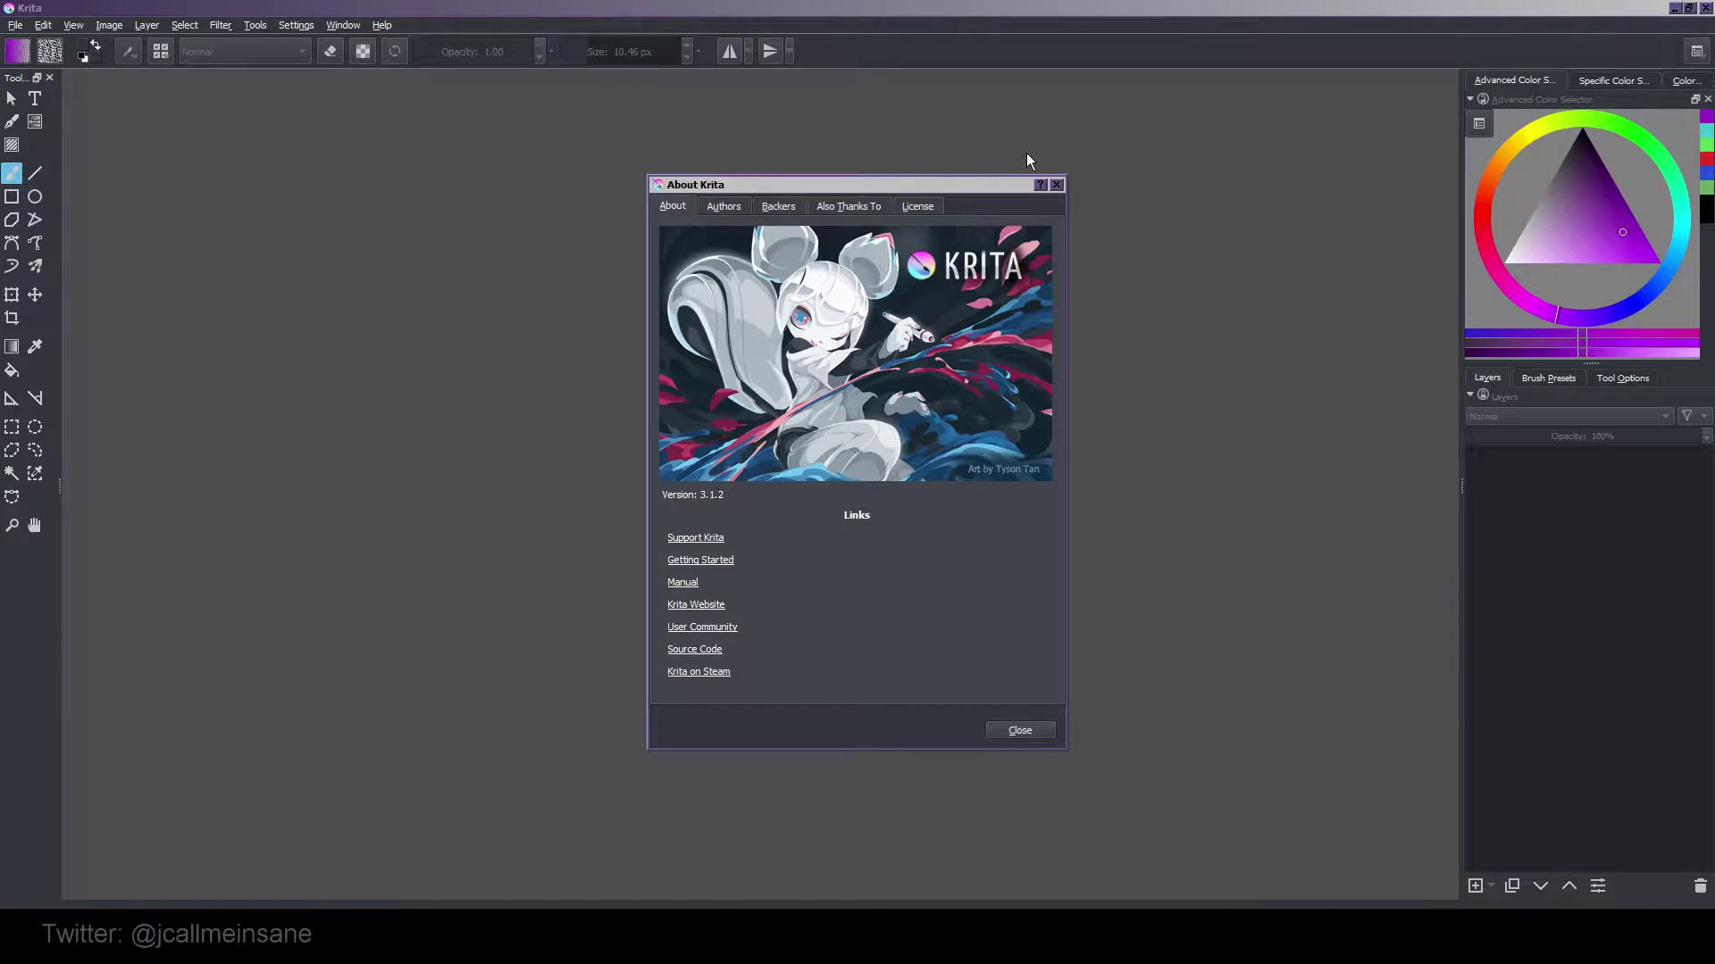
{"action": "left_click", "coordinate": [1057, 185]}
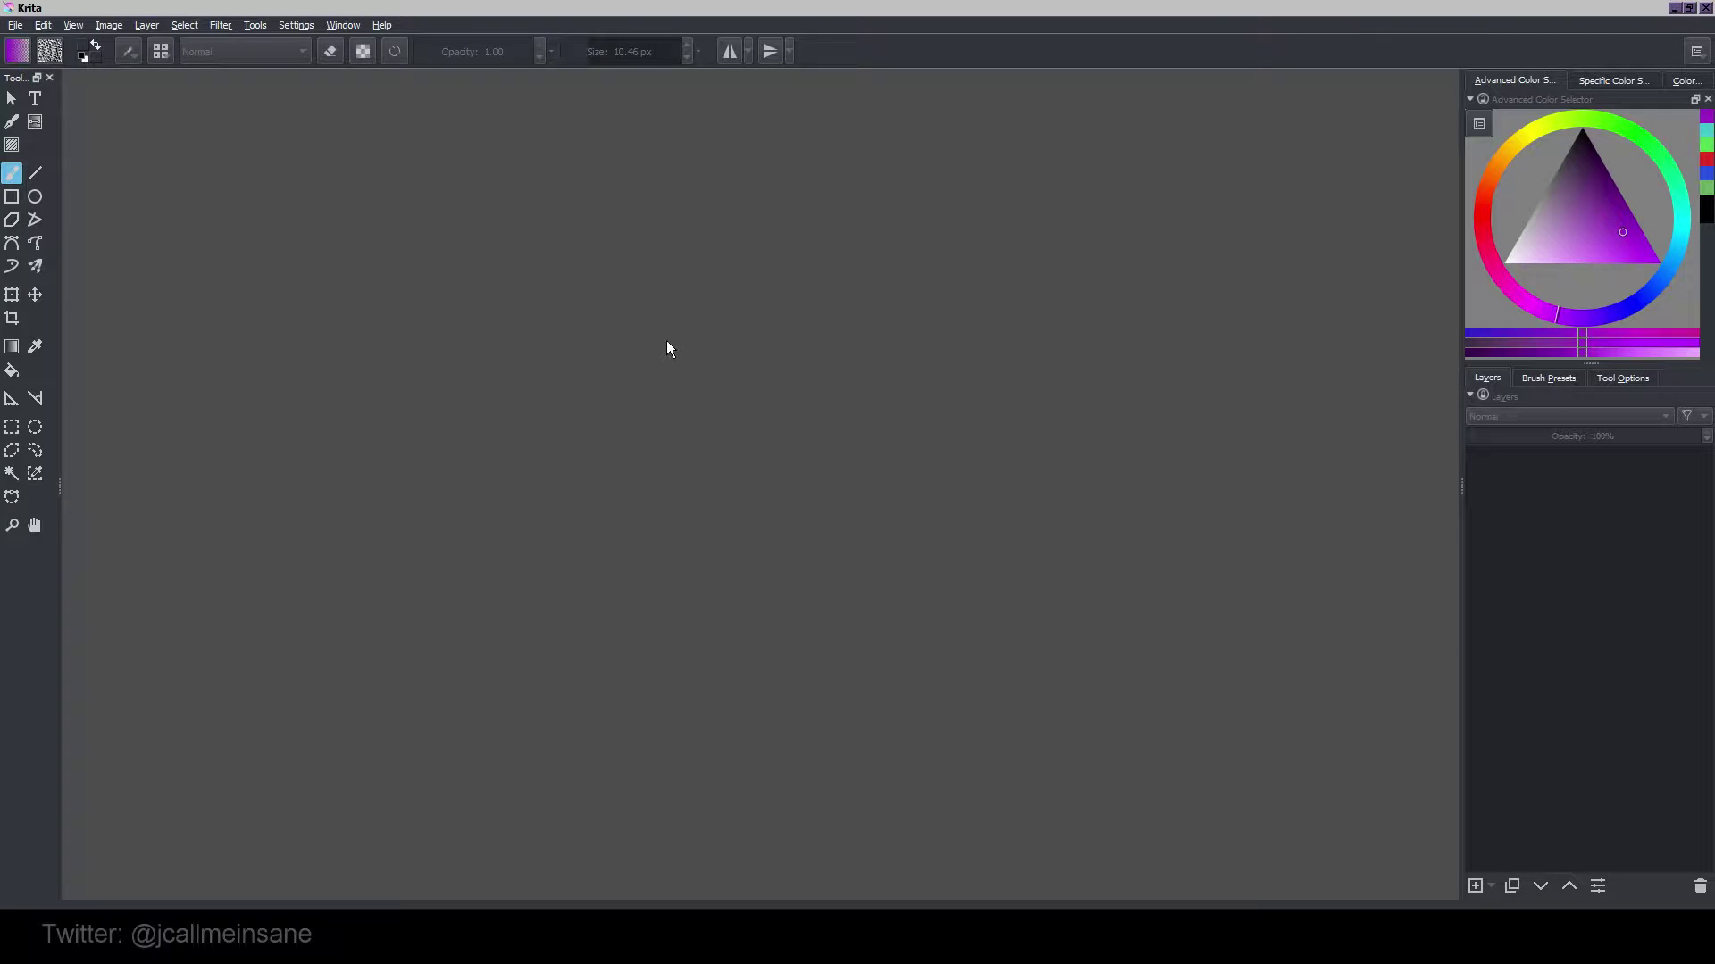
Create a custom 3600 × 2400 px document at 300 ppi with 4 layers and the background set as canvas color.
{"action": "left_click", "coordinate": [15, 25]}
{"action": "left_click", "coordinate": [36, 46]}
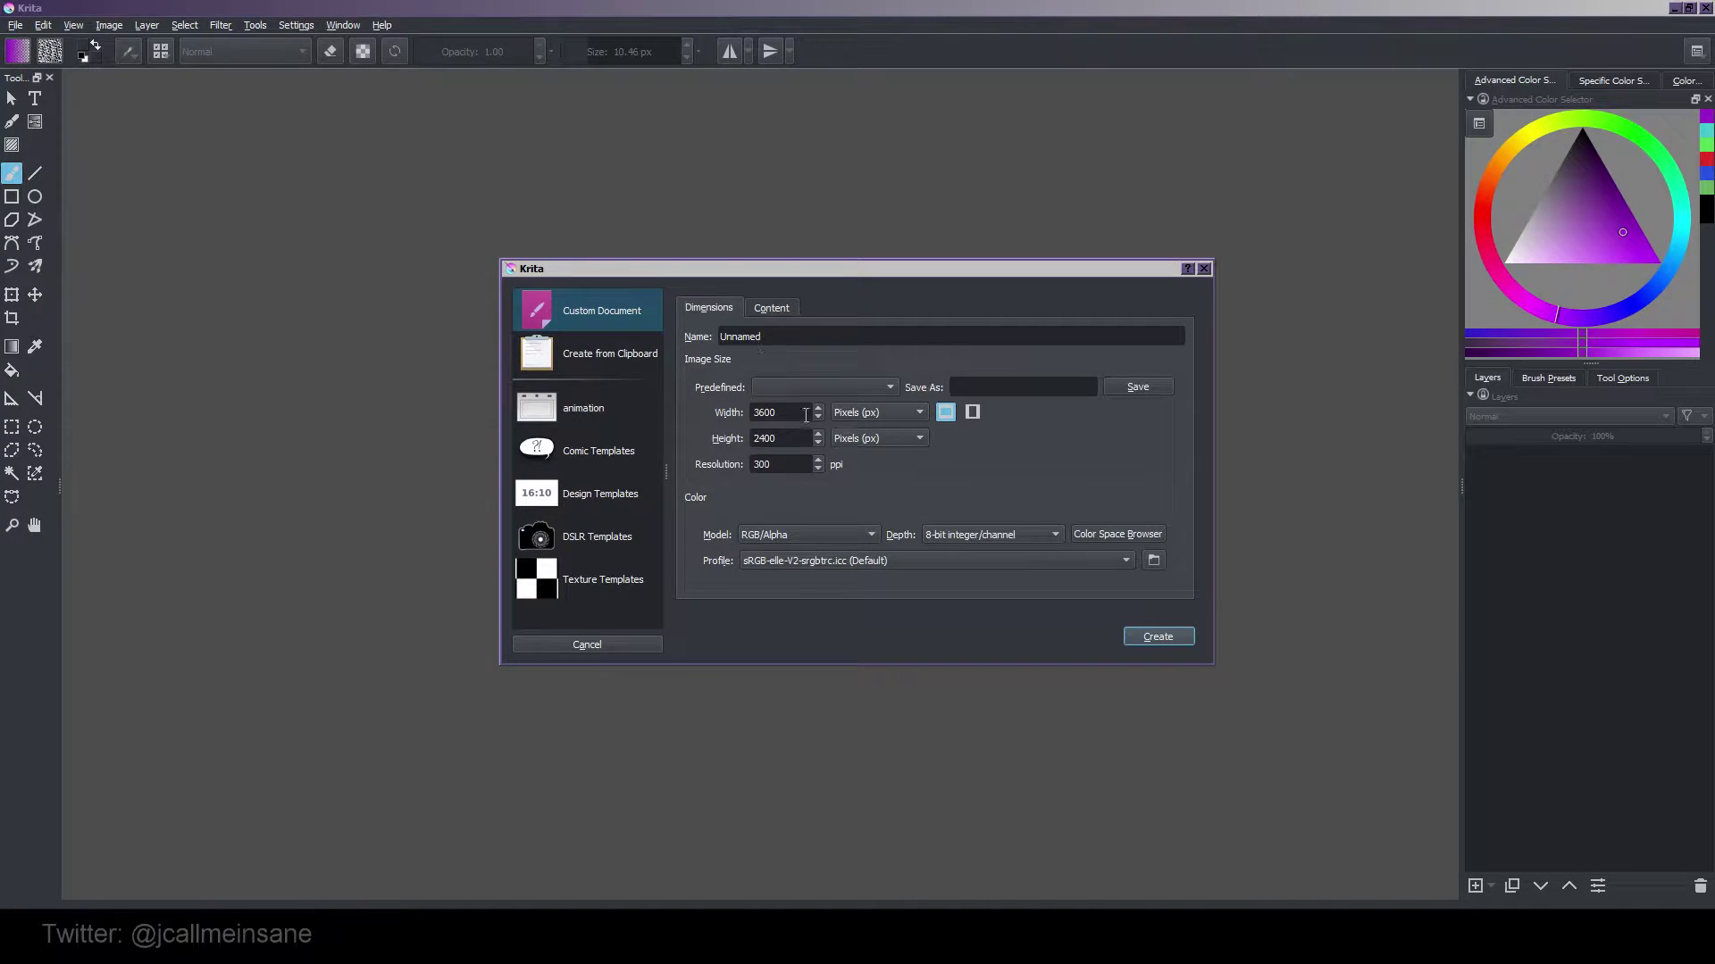
{"action": "left_click", "coordinate": [817, 388]}
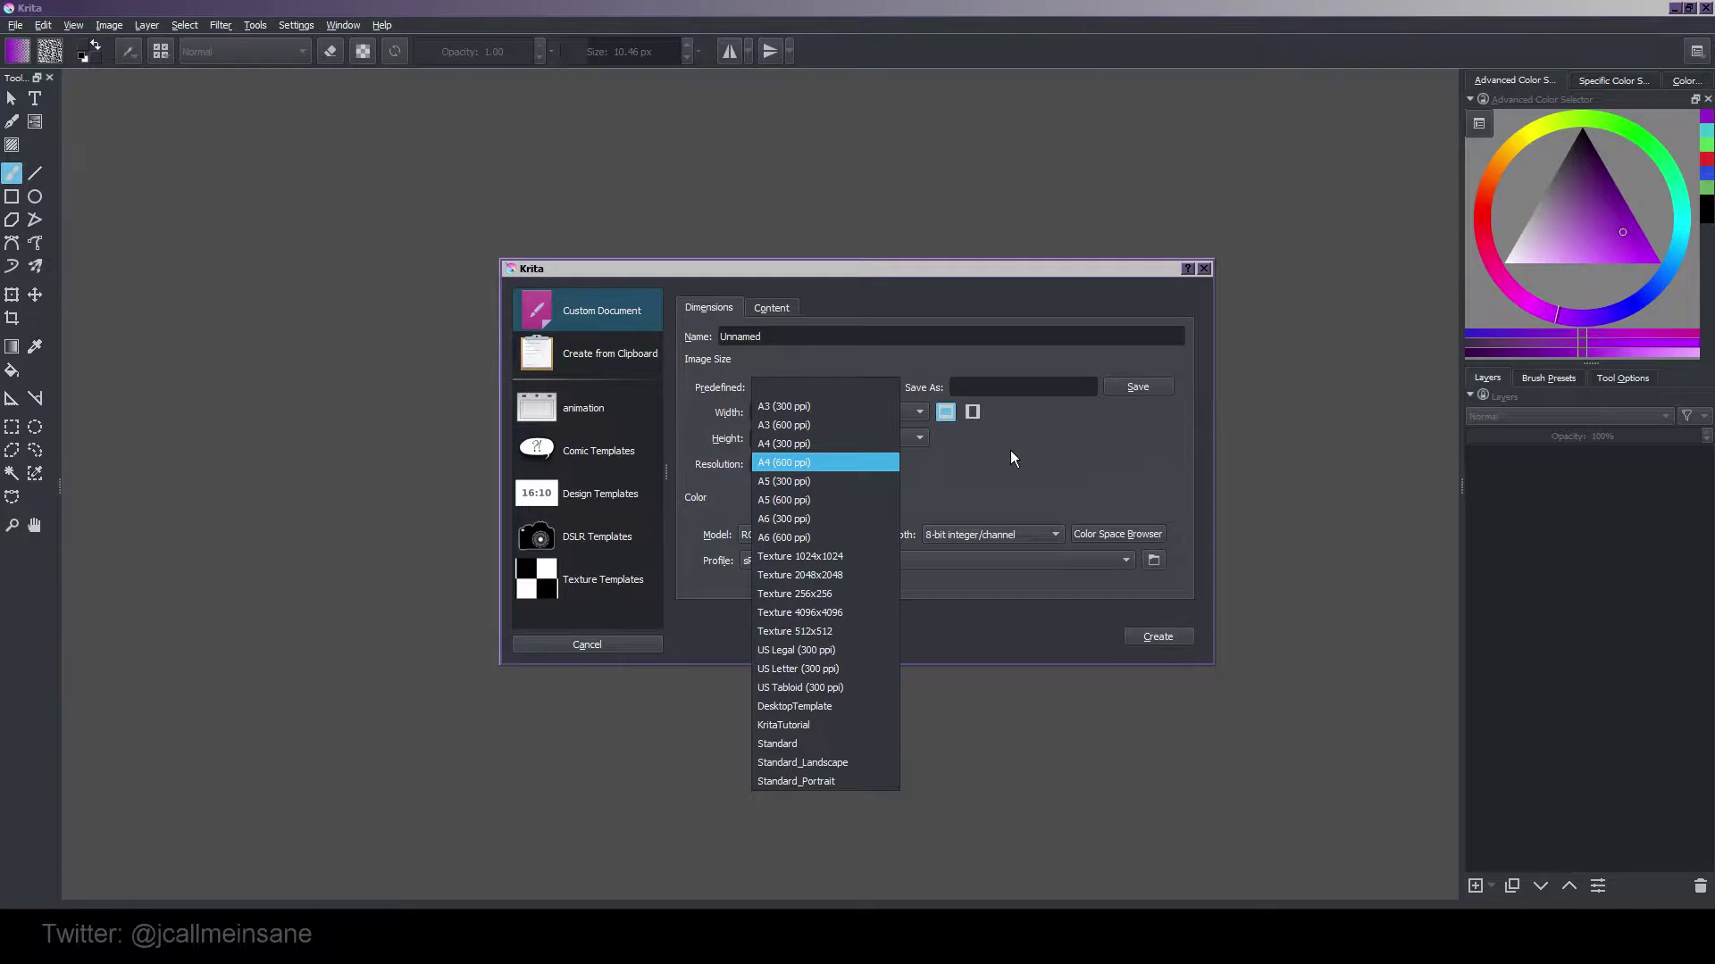
{"action": "left_click", "coordinate": [1053, 480]}
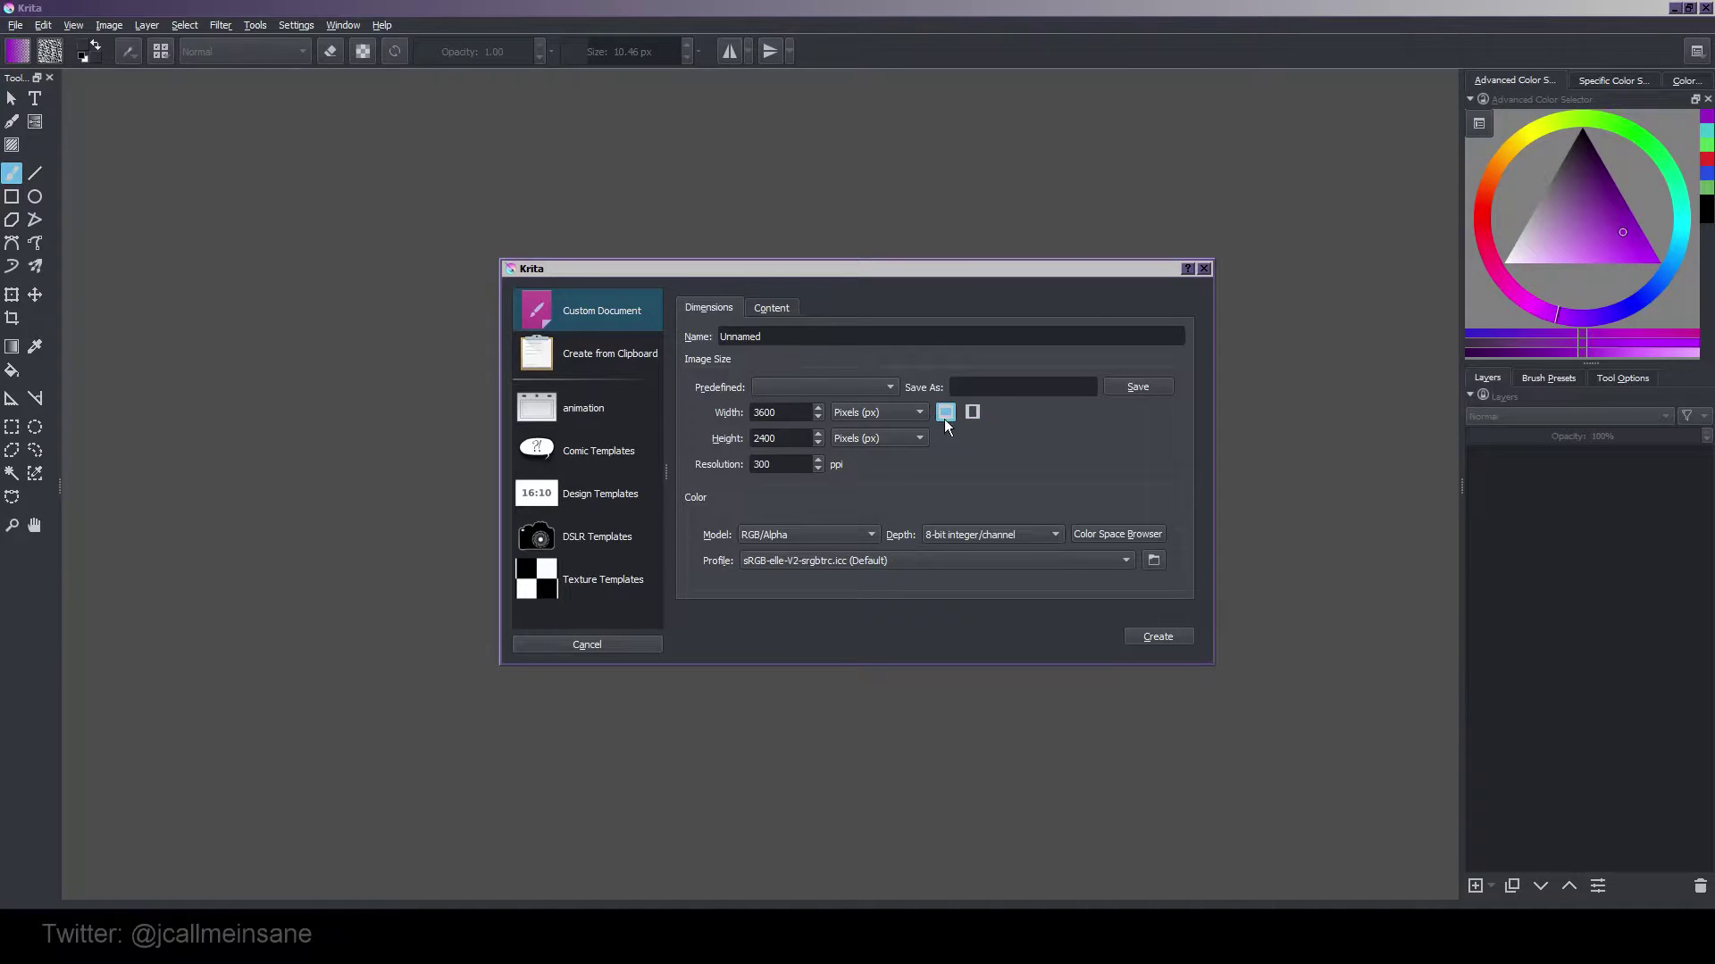
{"action": "left_click", "coordinate": [748, 304]}
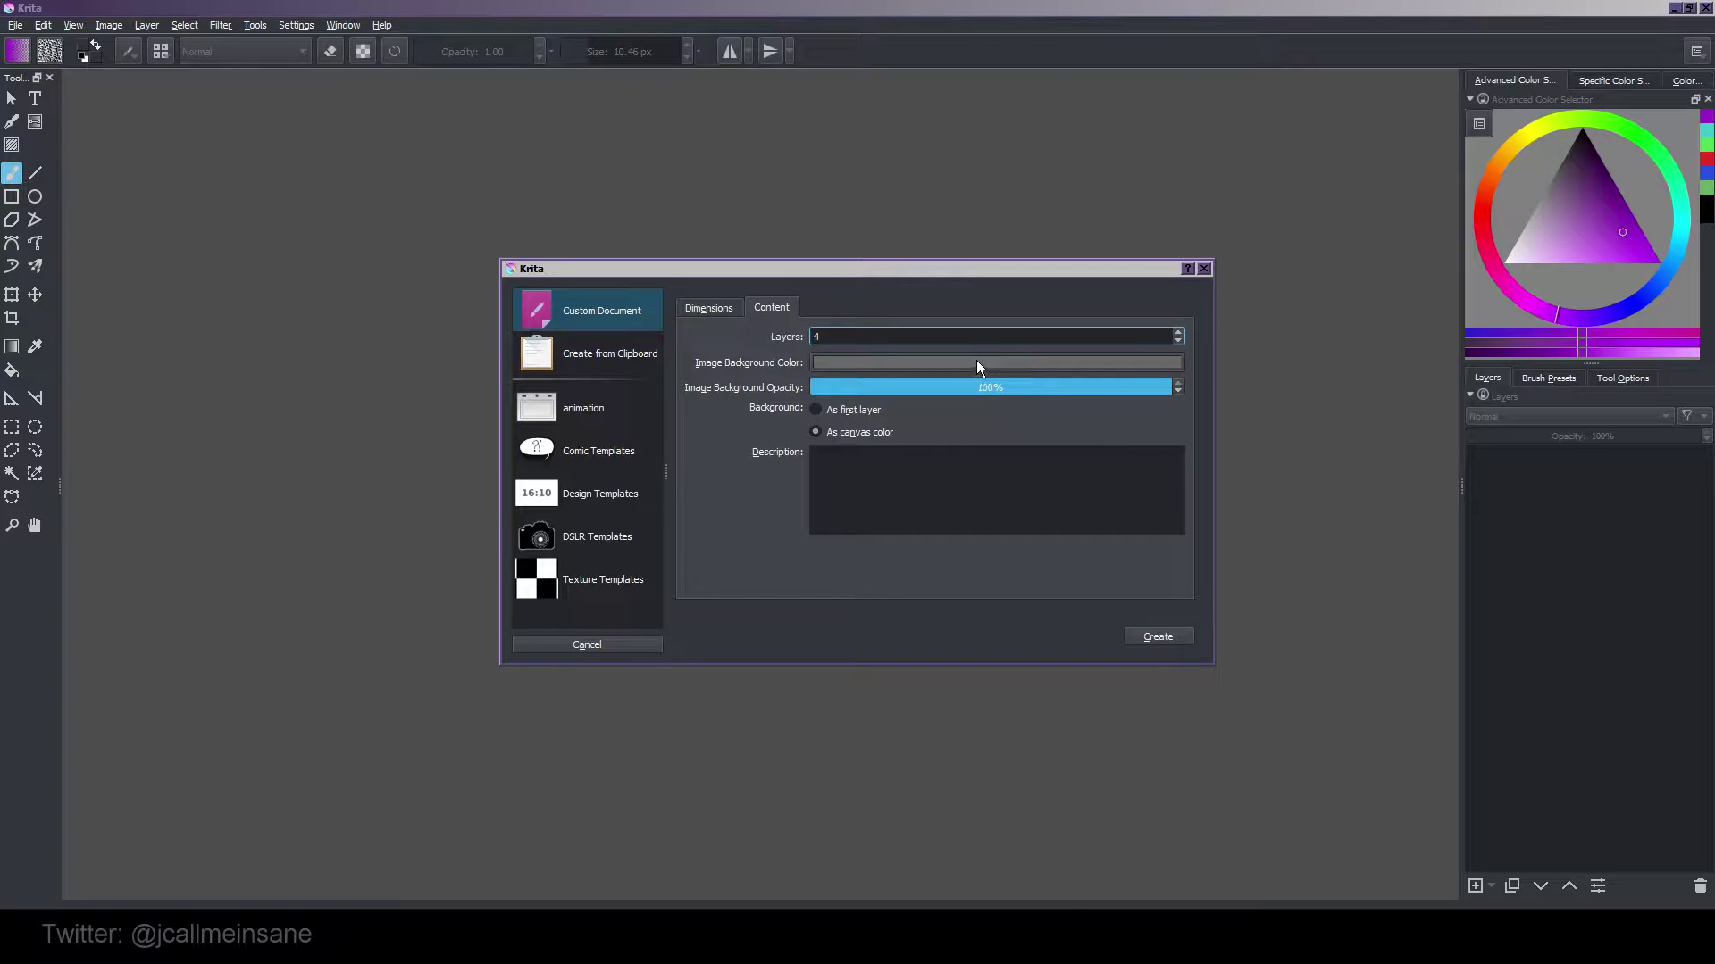
{"action": "left_click", "coordinate": [823, 409]}
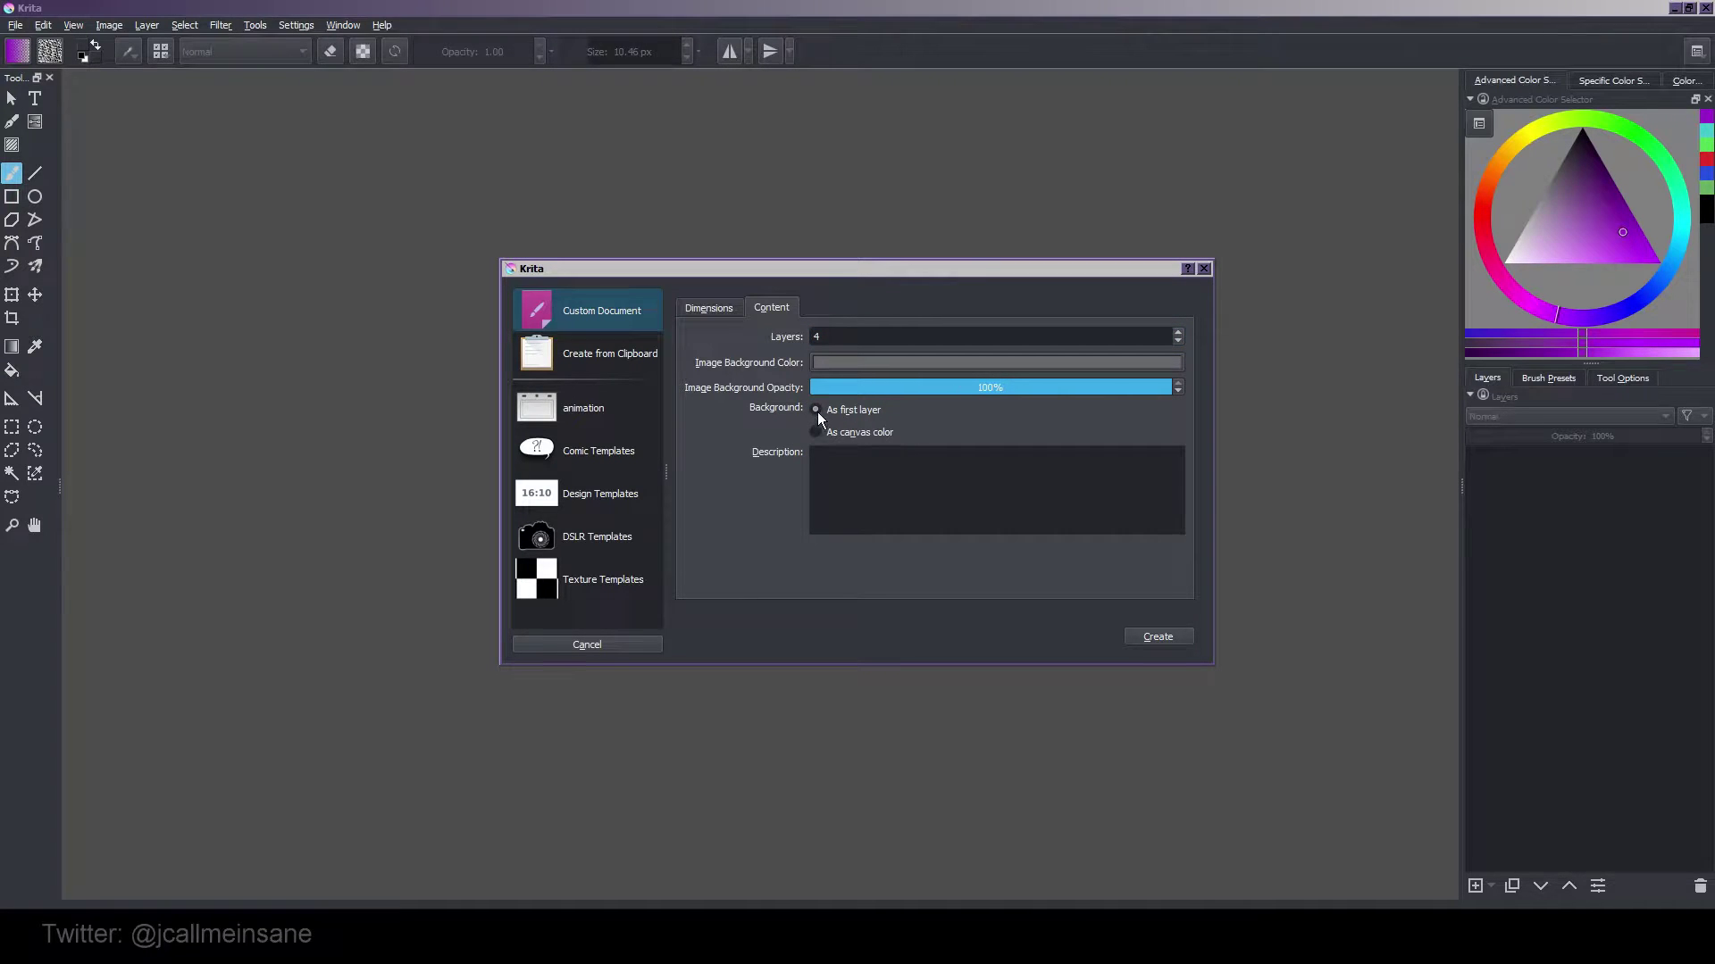
{"action": "left_click", "coordinate": [818, 431]}
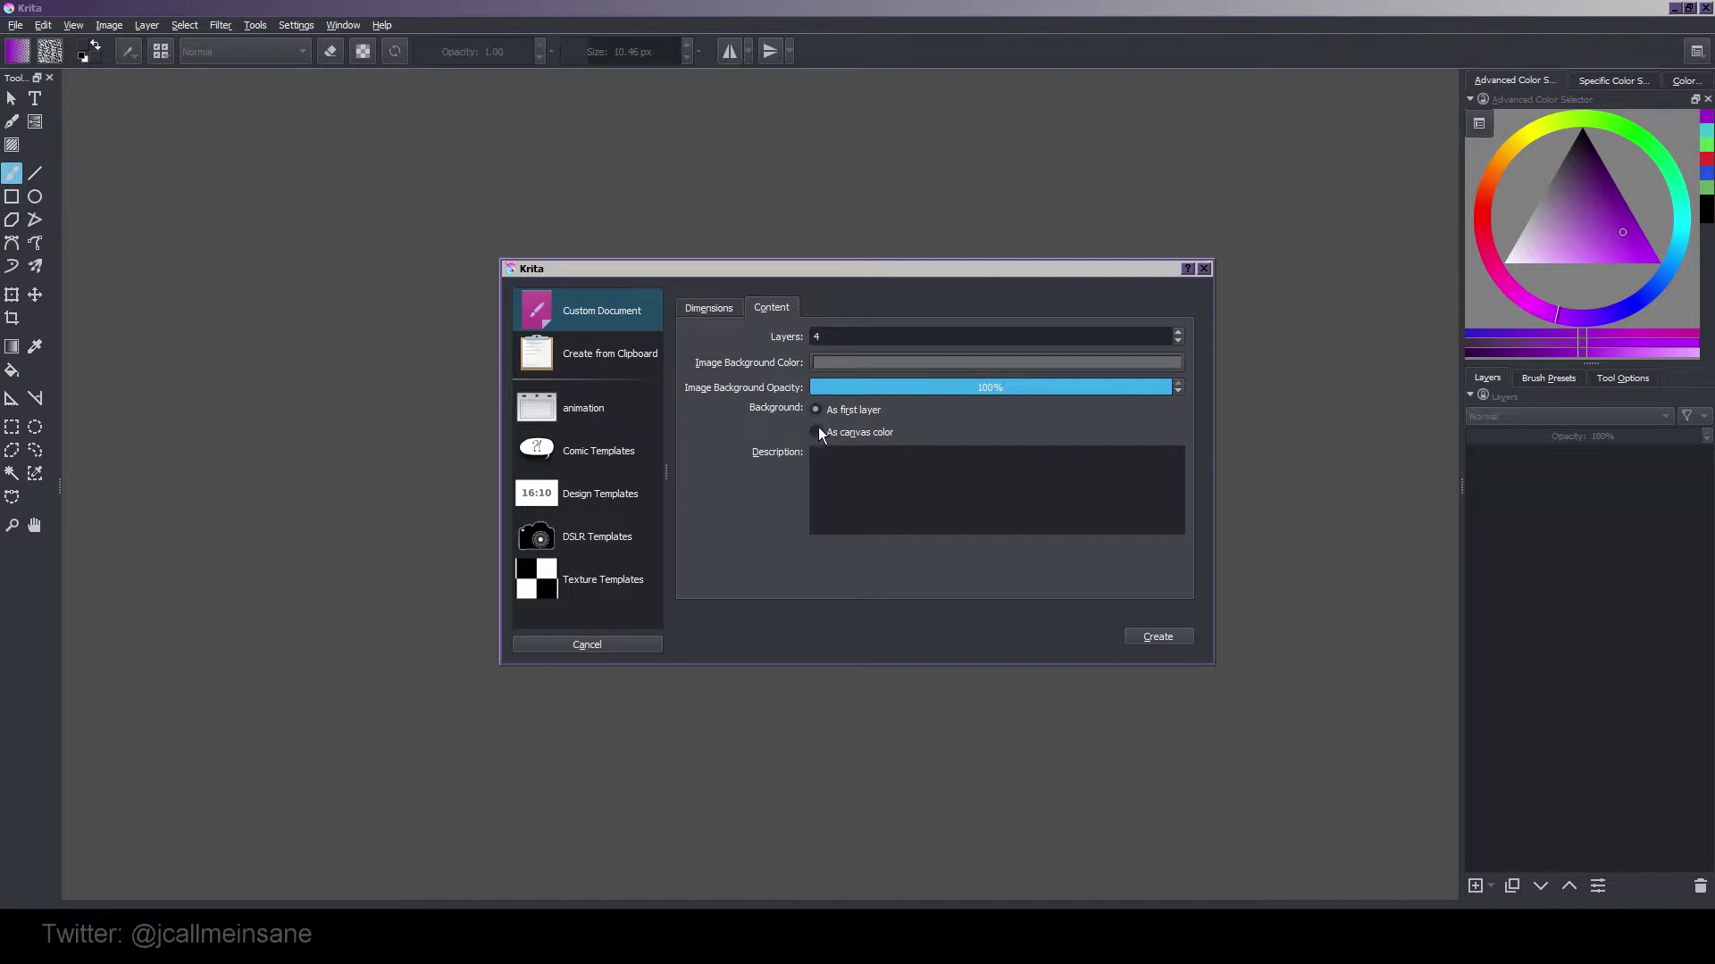
{"action": "left_click", "coordinate": [1153, 636]}
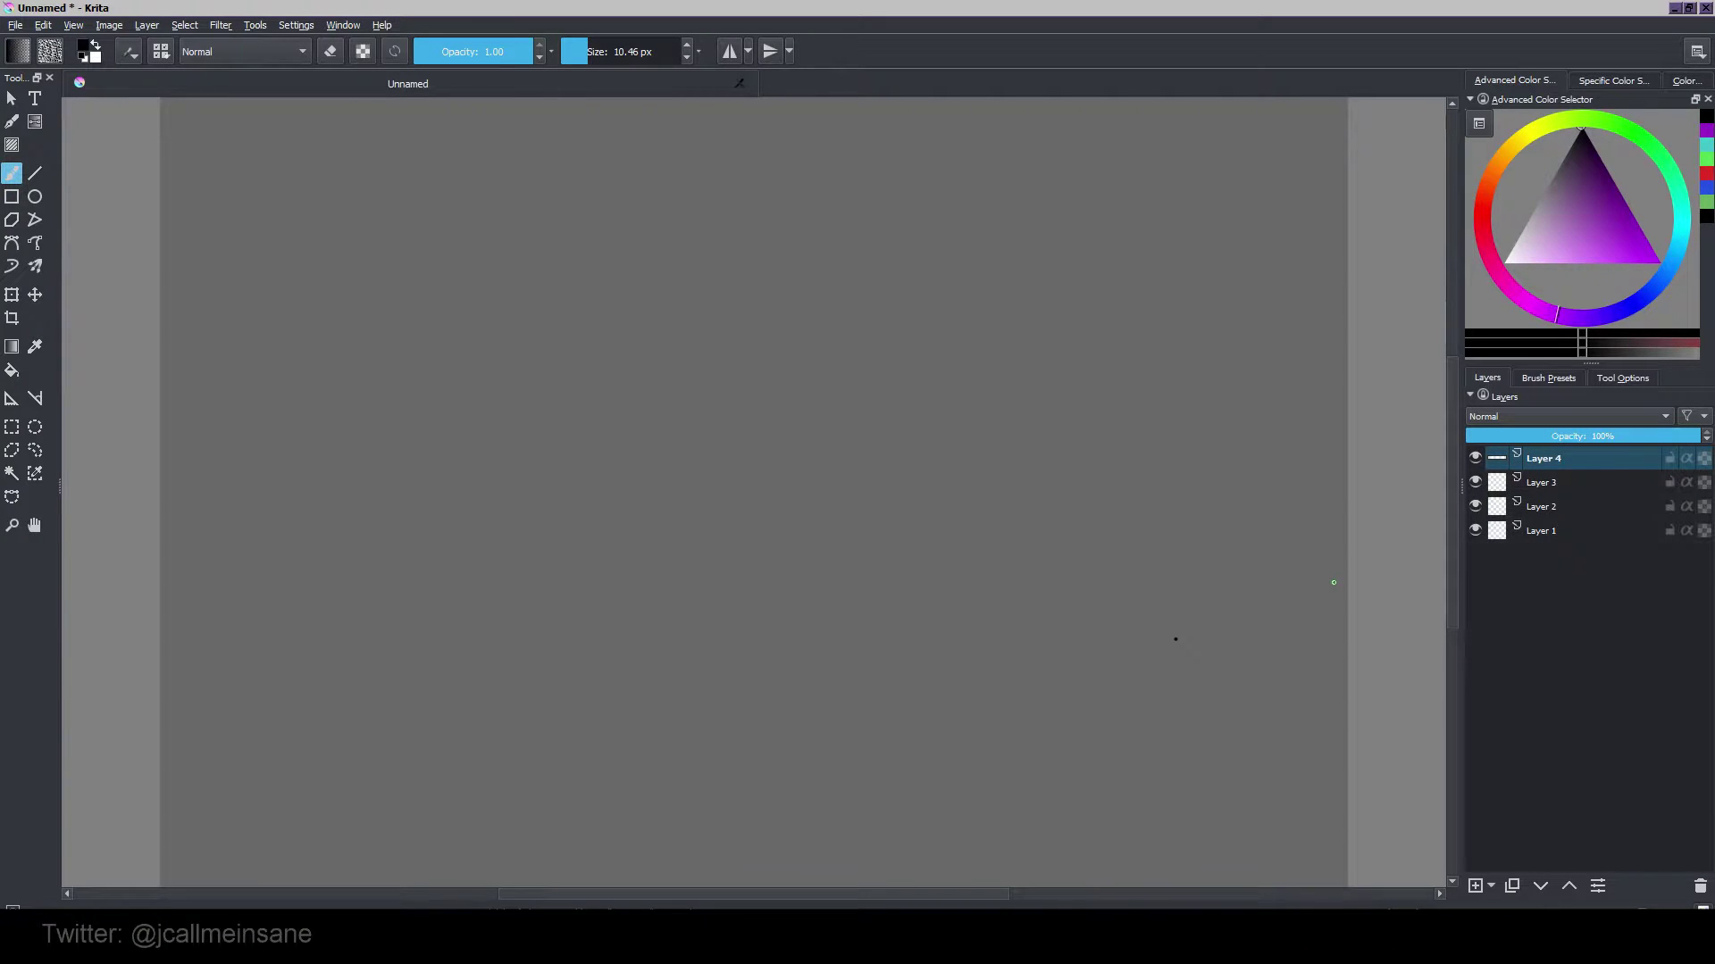
Select Layer 1 and undo the stray black brush mark on the canvas.
{"action": "left_click", "coordinate": [1534, 533]}
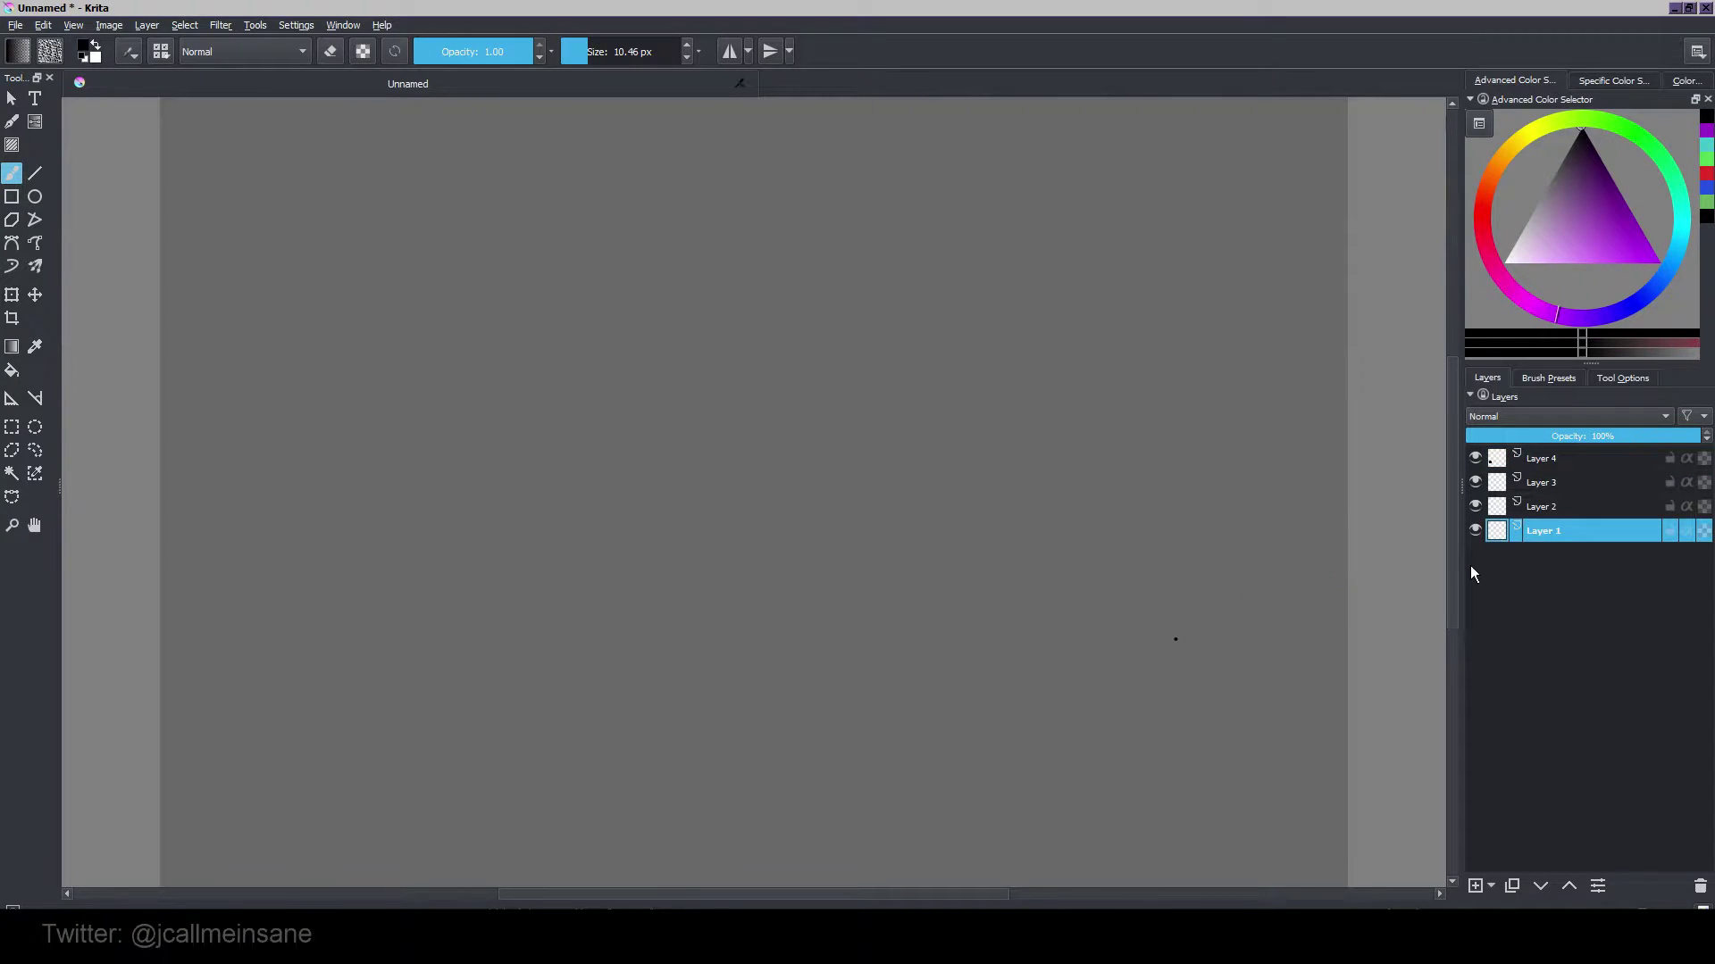
{"action": "key", "text": "ctrl+z"}
{"action": "key", "text": "minus"}
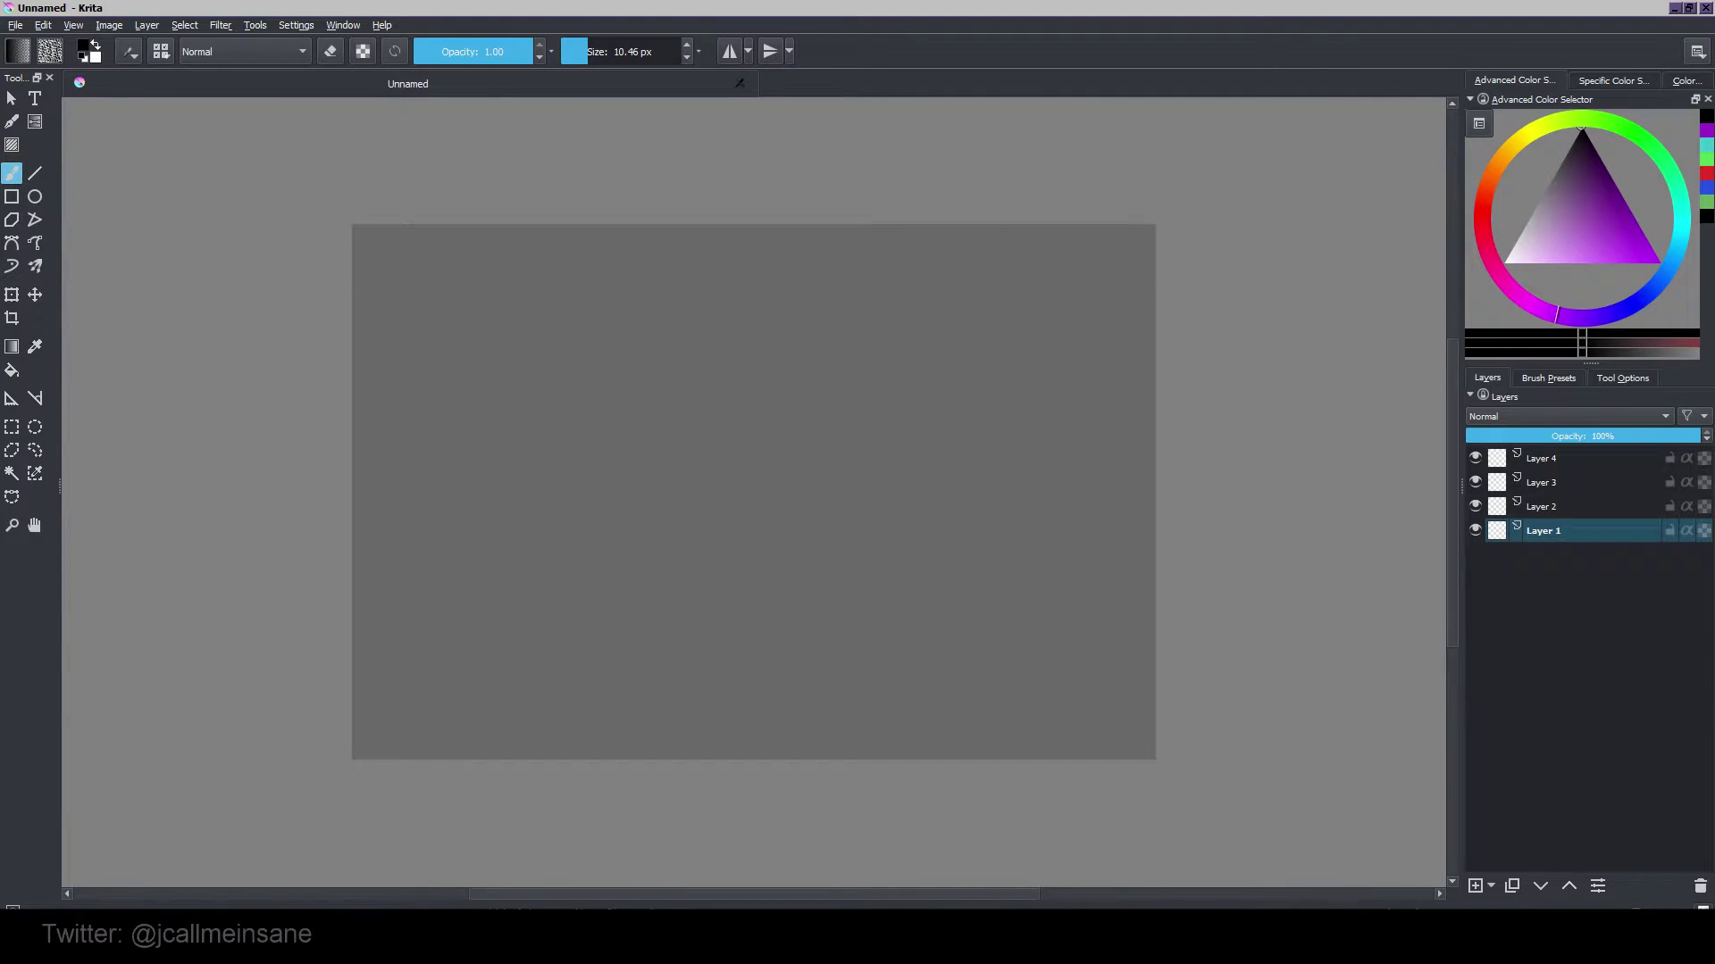
Choose a light purple and scribble zigzag strokes with dense hatching across the middle of the canvas on Layer 1.
{"action": "left_click", "coordinate": [1554, 257]}
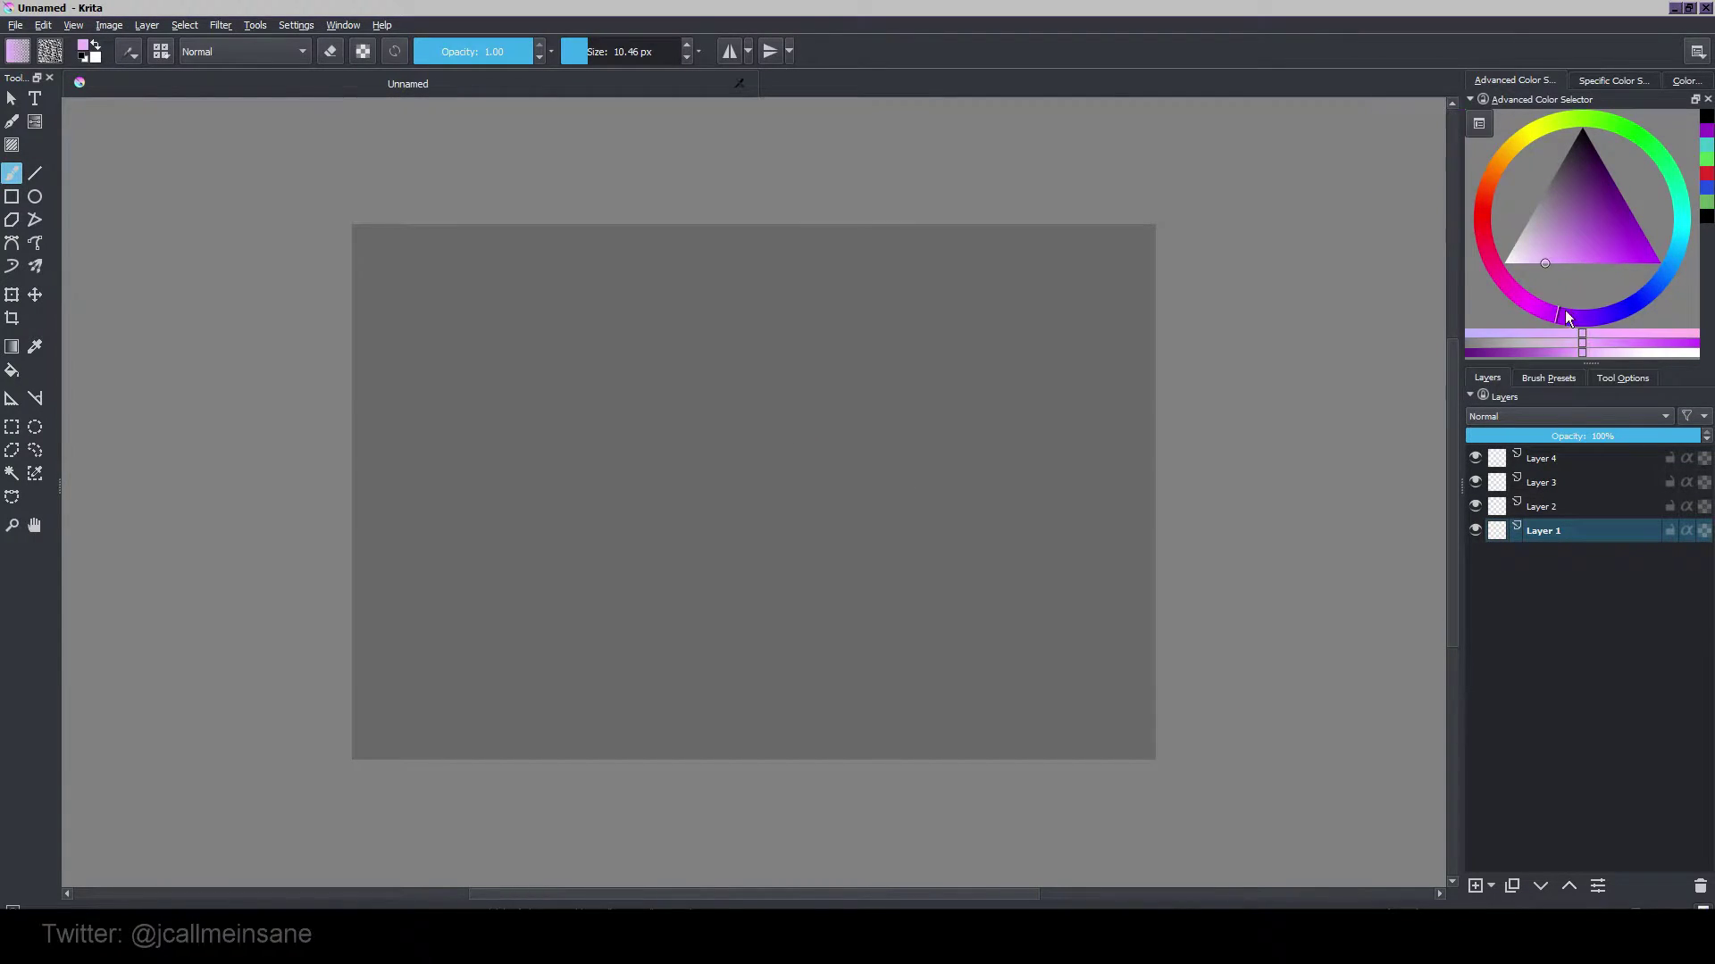
{"action": "left_click", "coordinate": [1563, 263]}
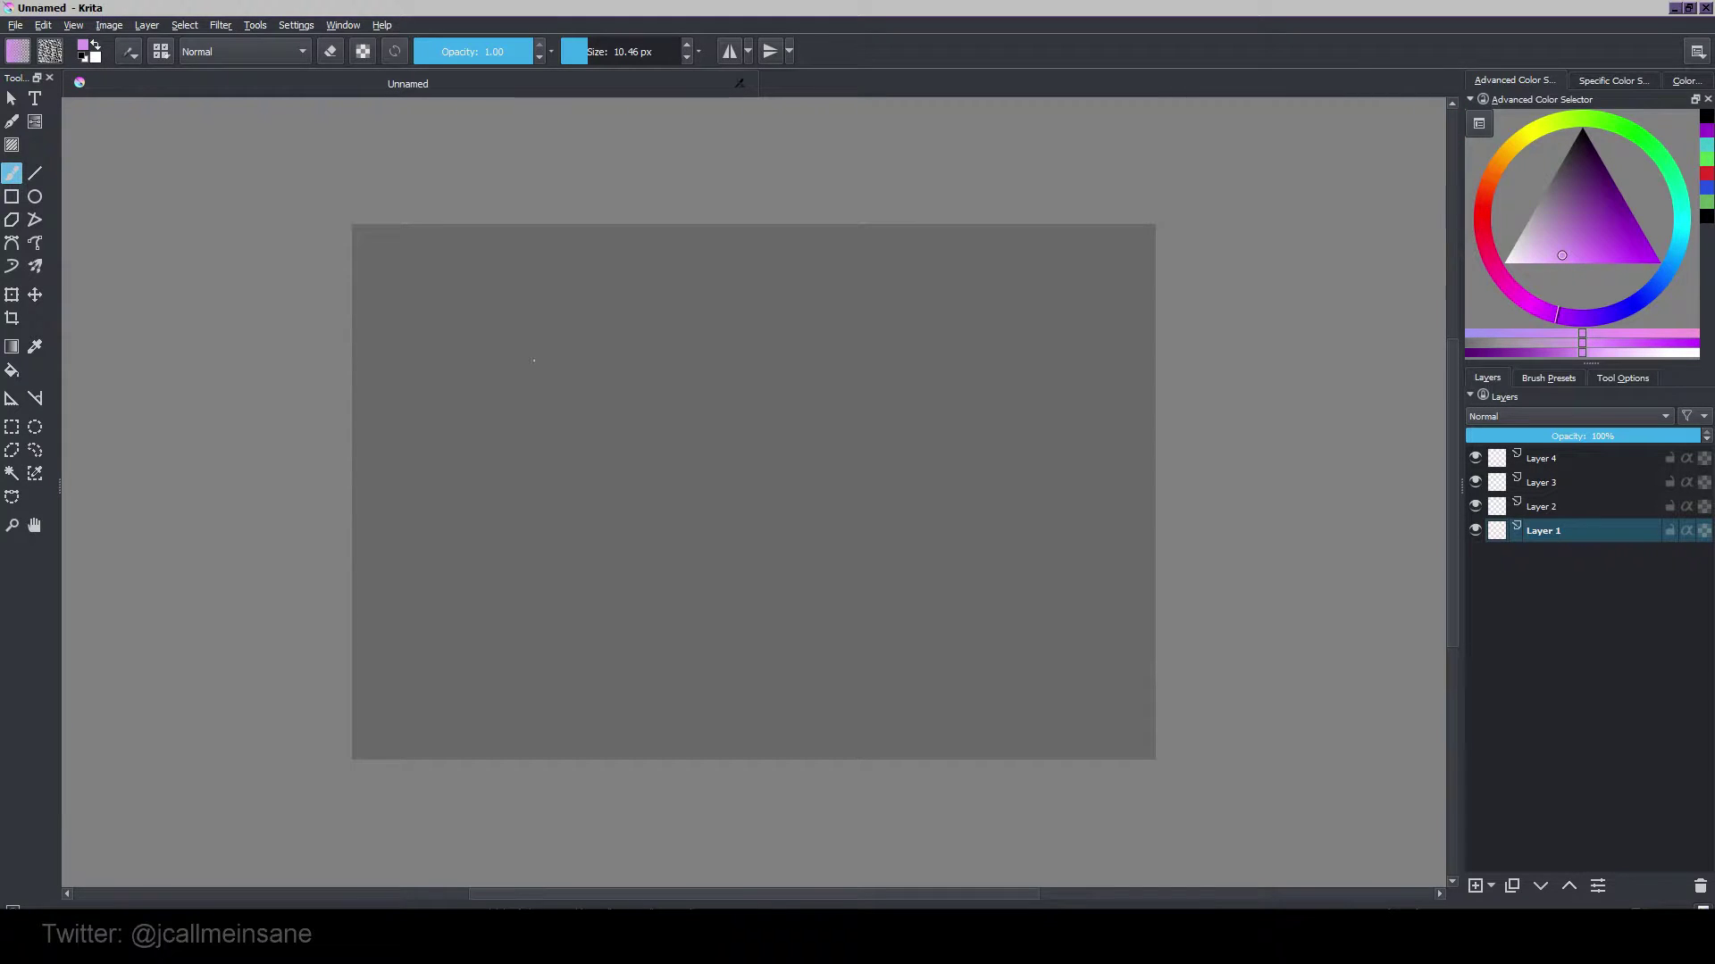
{"action": "mouse_move", "coordinate": [507, 469]}
{"action": "left_mouse_down"}
{"action": "mouse_move", "coordinate": [699, 357]}
{"action": "mouse_move", "coordinate": [994, 511]}
{"action": "left_mouse_up"}
{"action": "mouse_move", "coordinate": [705, 482]}
{"action": "left_mouse_down"}
{"action": "mouse_move", "coordinate": [772, 450]}
{"action": "mouse_move", "coordinate": [795, 473]}
{"action": "mouse_move", "coordinate": [759, 420]}
{"action": "mouse_move", "coordinate": [831, 527]}
{"action": "left_mouse_up"}
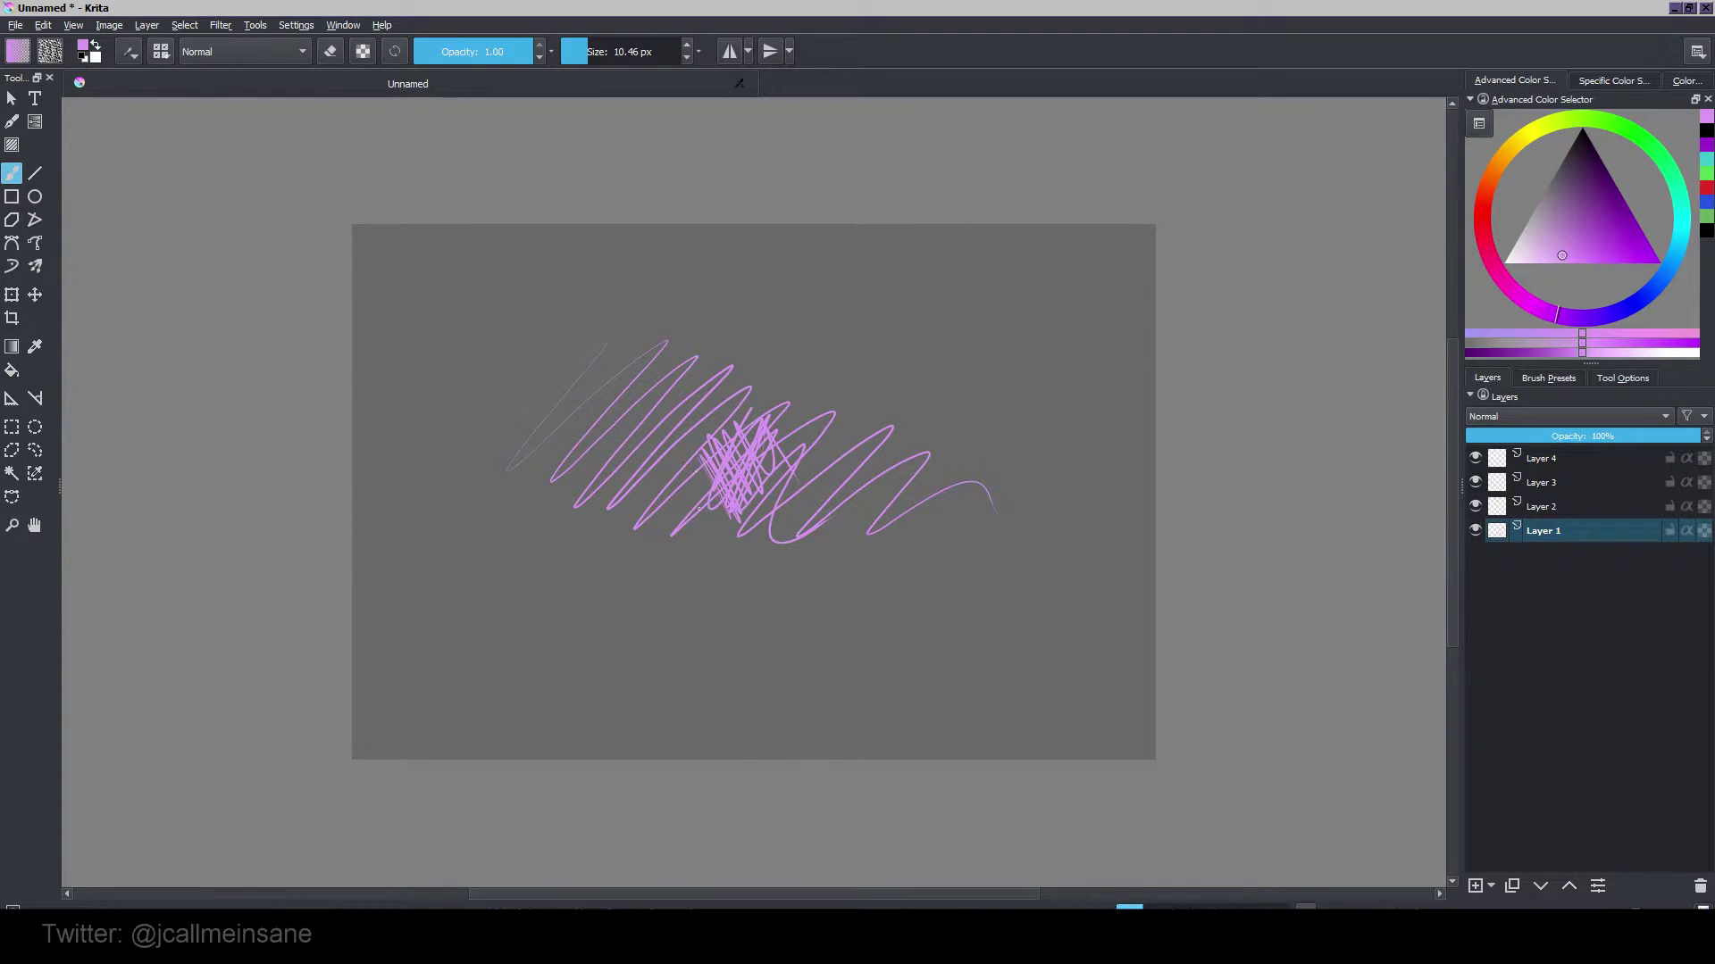
Add a faint purple stroke, switch the pop-up palette to the sketch brush presets, and pick the shading pencil.
{"action": "right_click", "coordinate": [725, 466]}
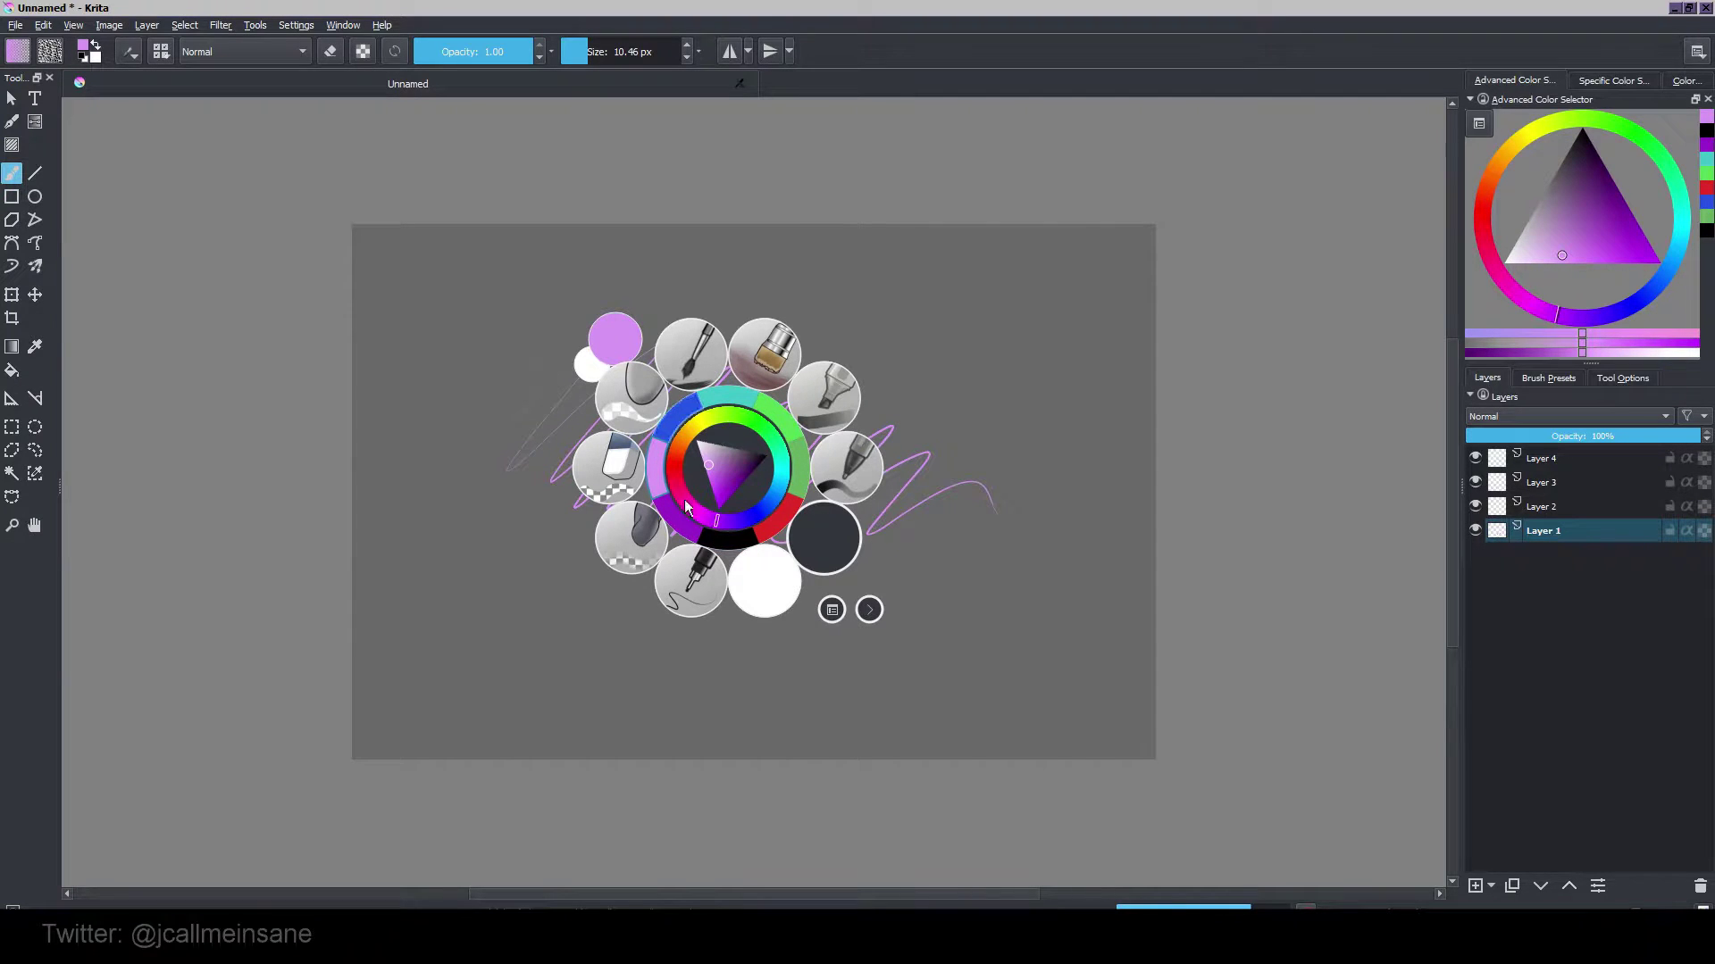
{"action": "left_click_drag", "start_coordinate": [548, 354], "coordinate": [475, 451]}
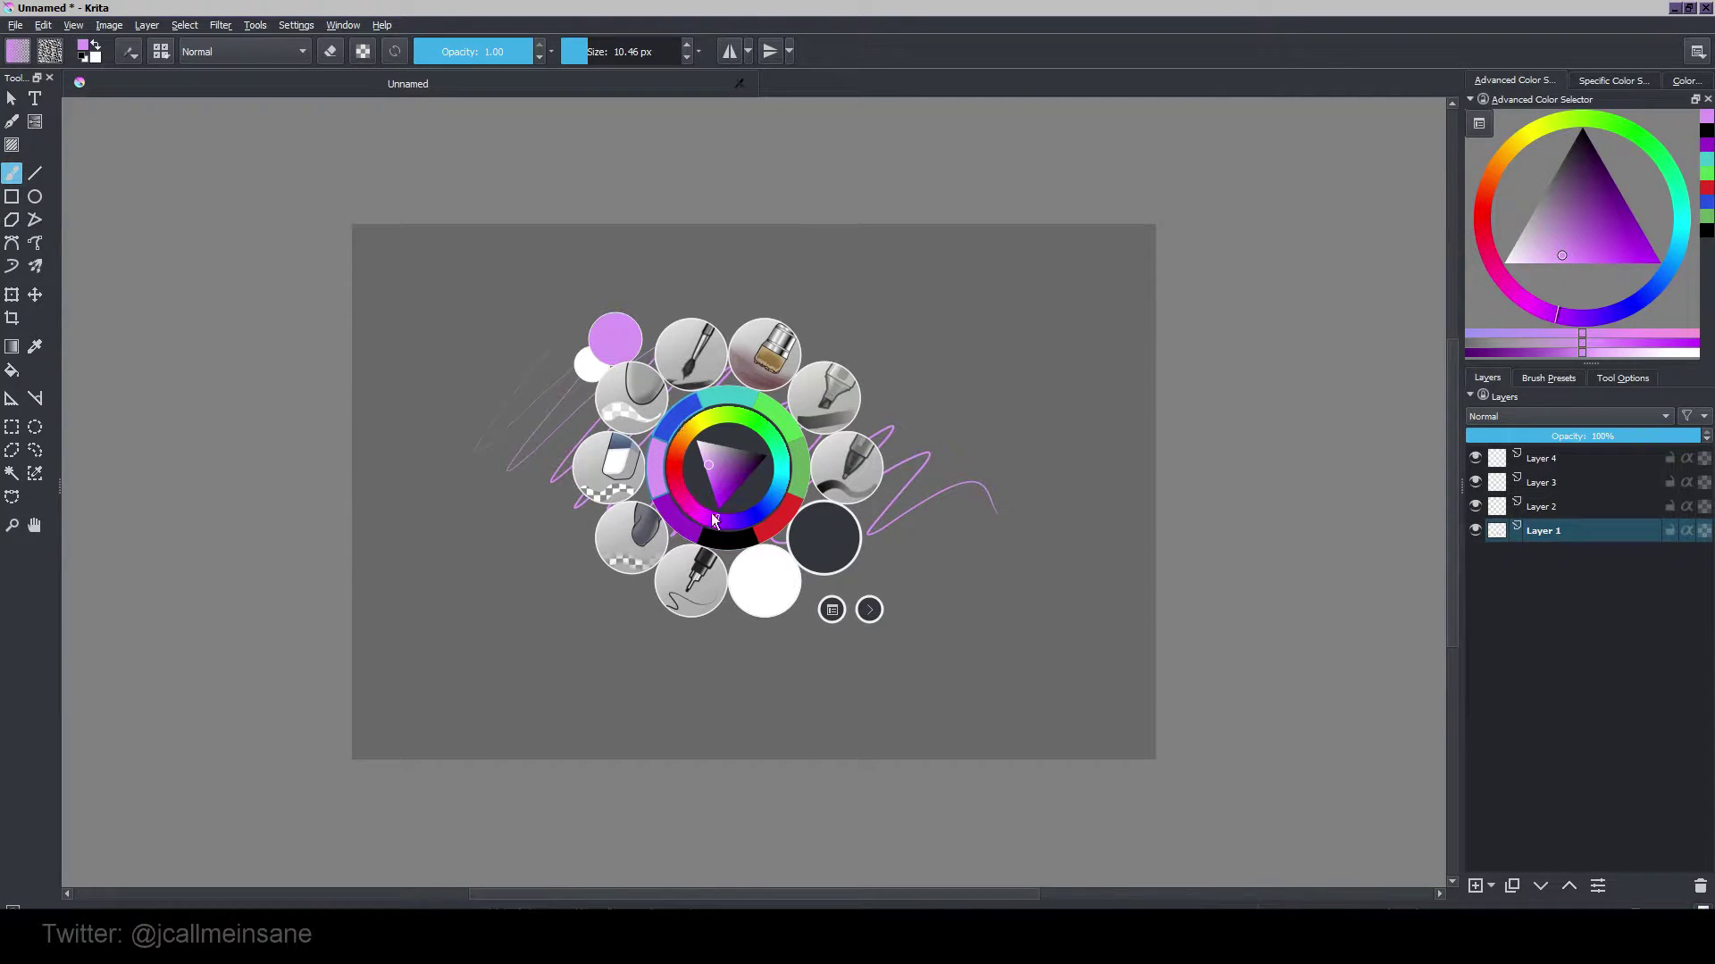
{"action": "left_click", "coordinate": [838, 611]}
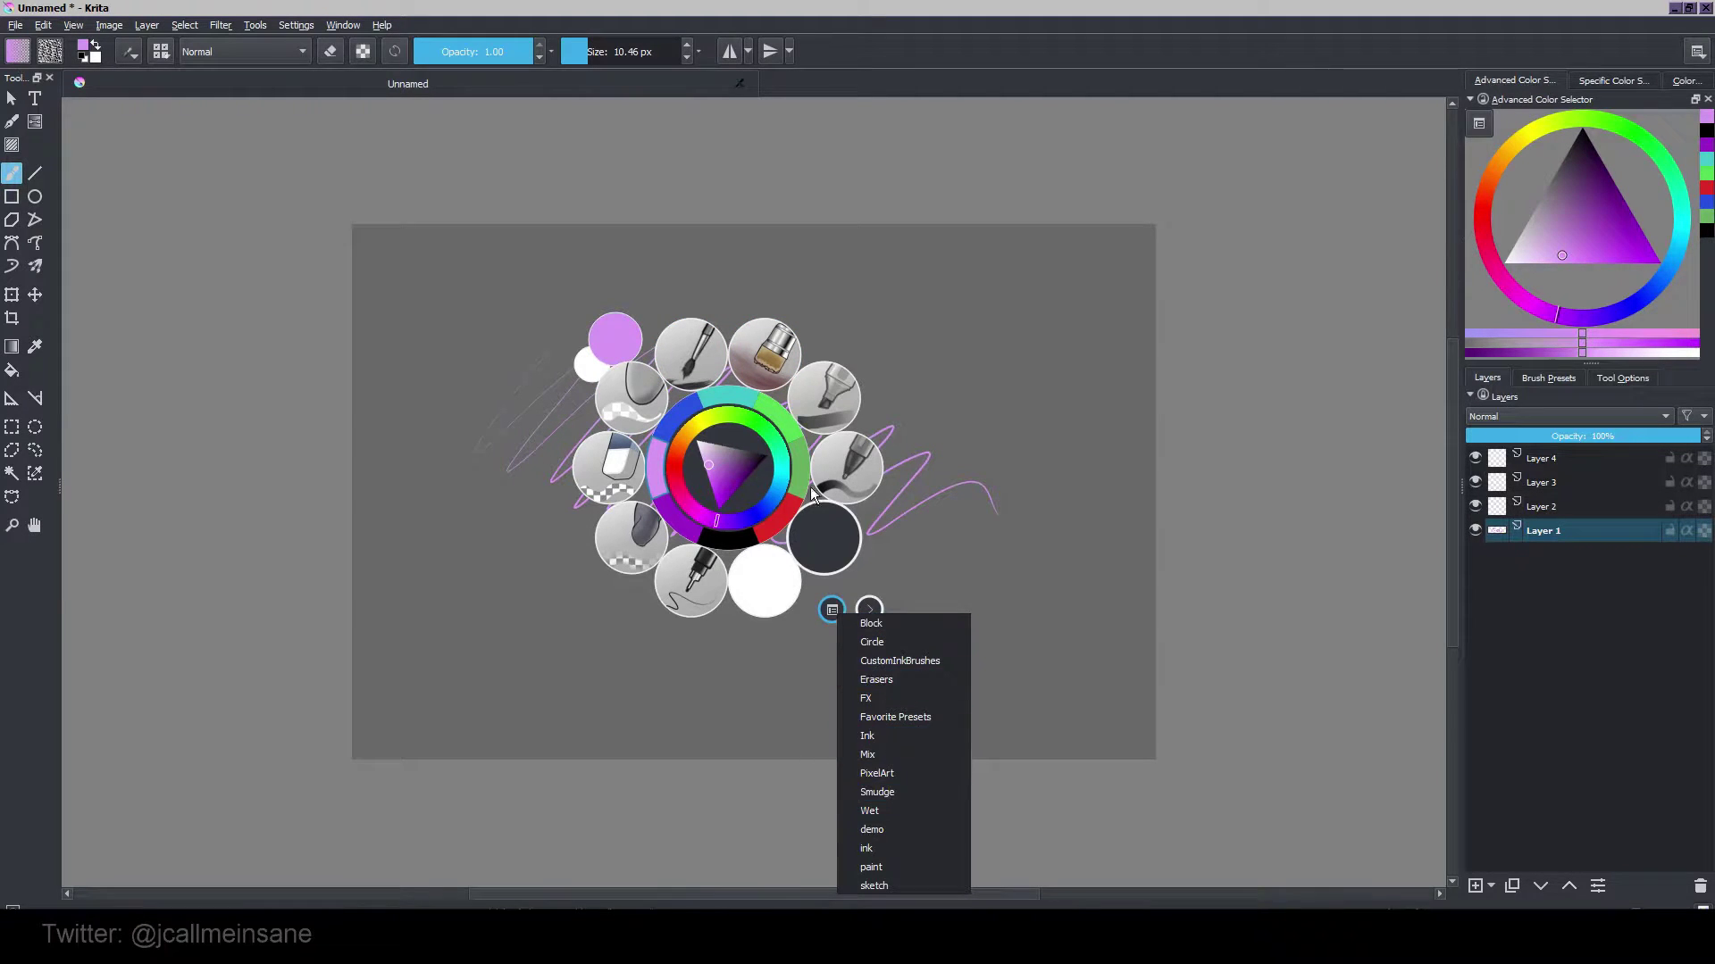
{"action": "left_click", "coordinate": [831, 532]}
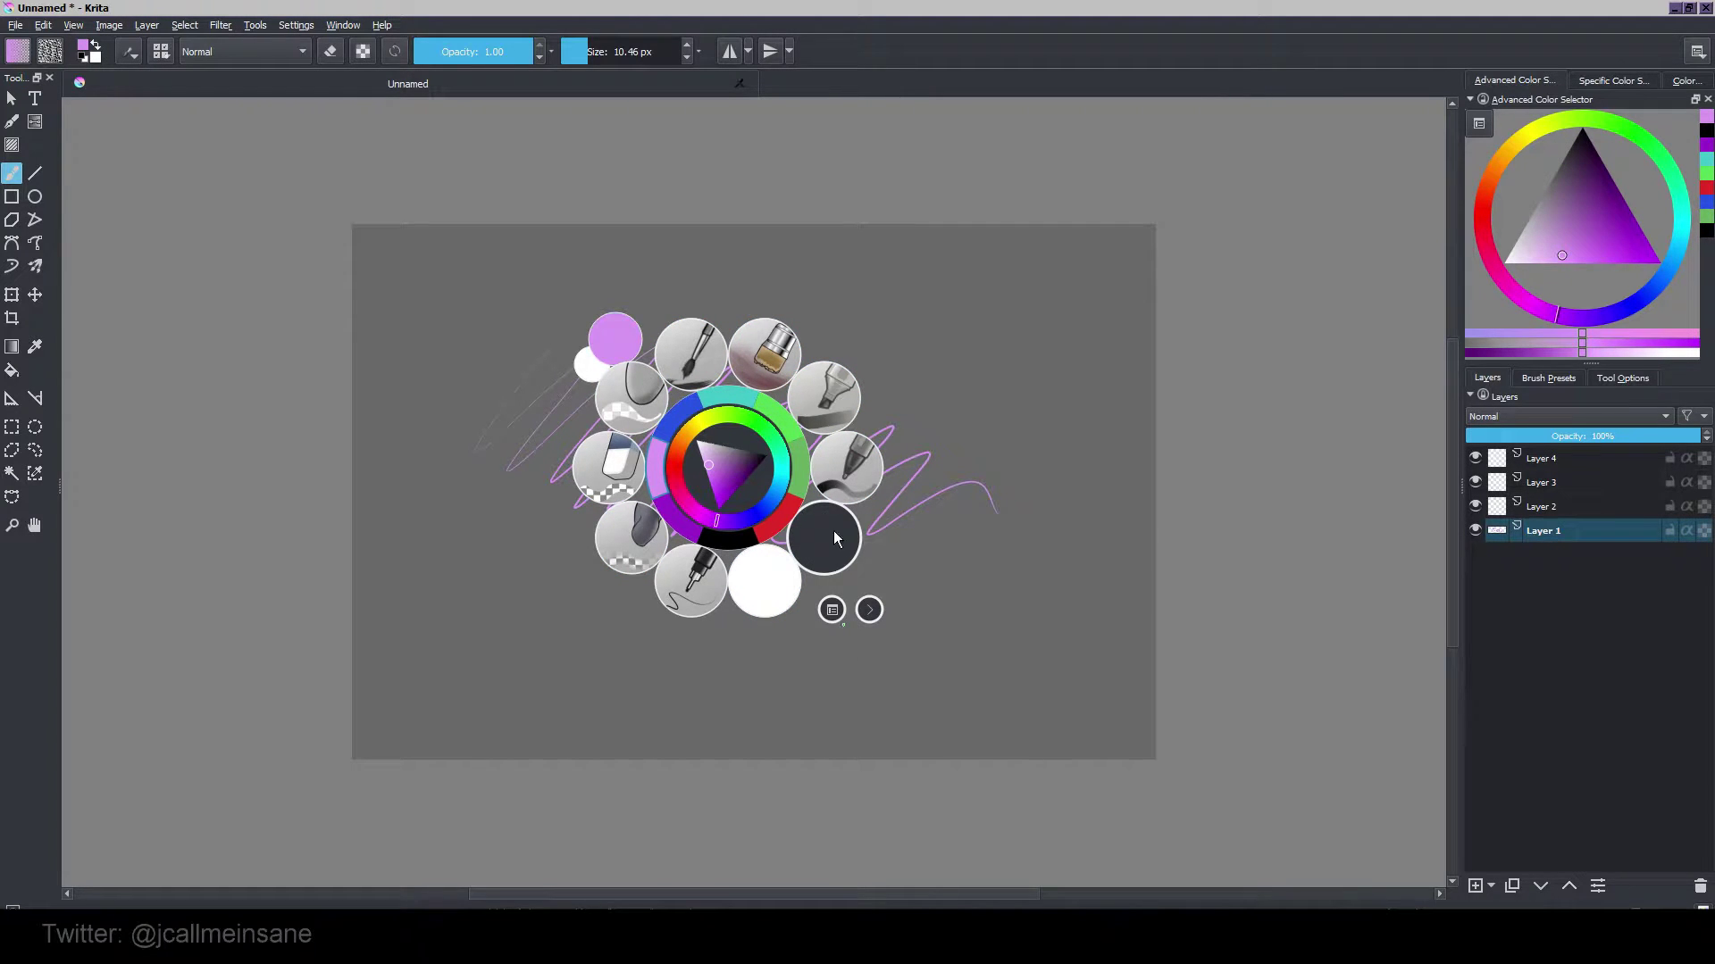
{"action": "left_click", "coordinate": [833, 612]}
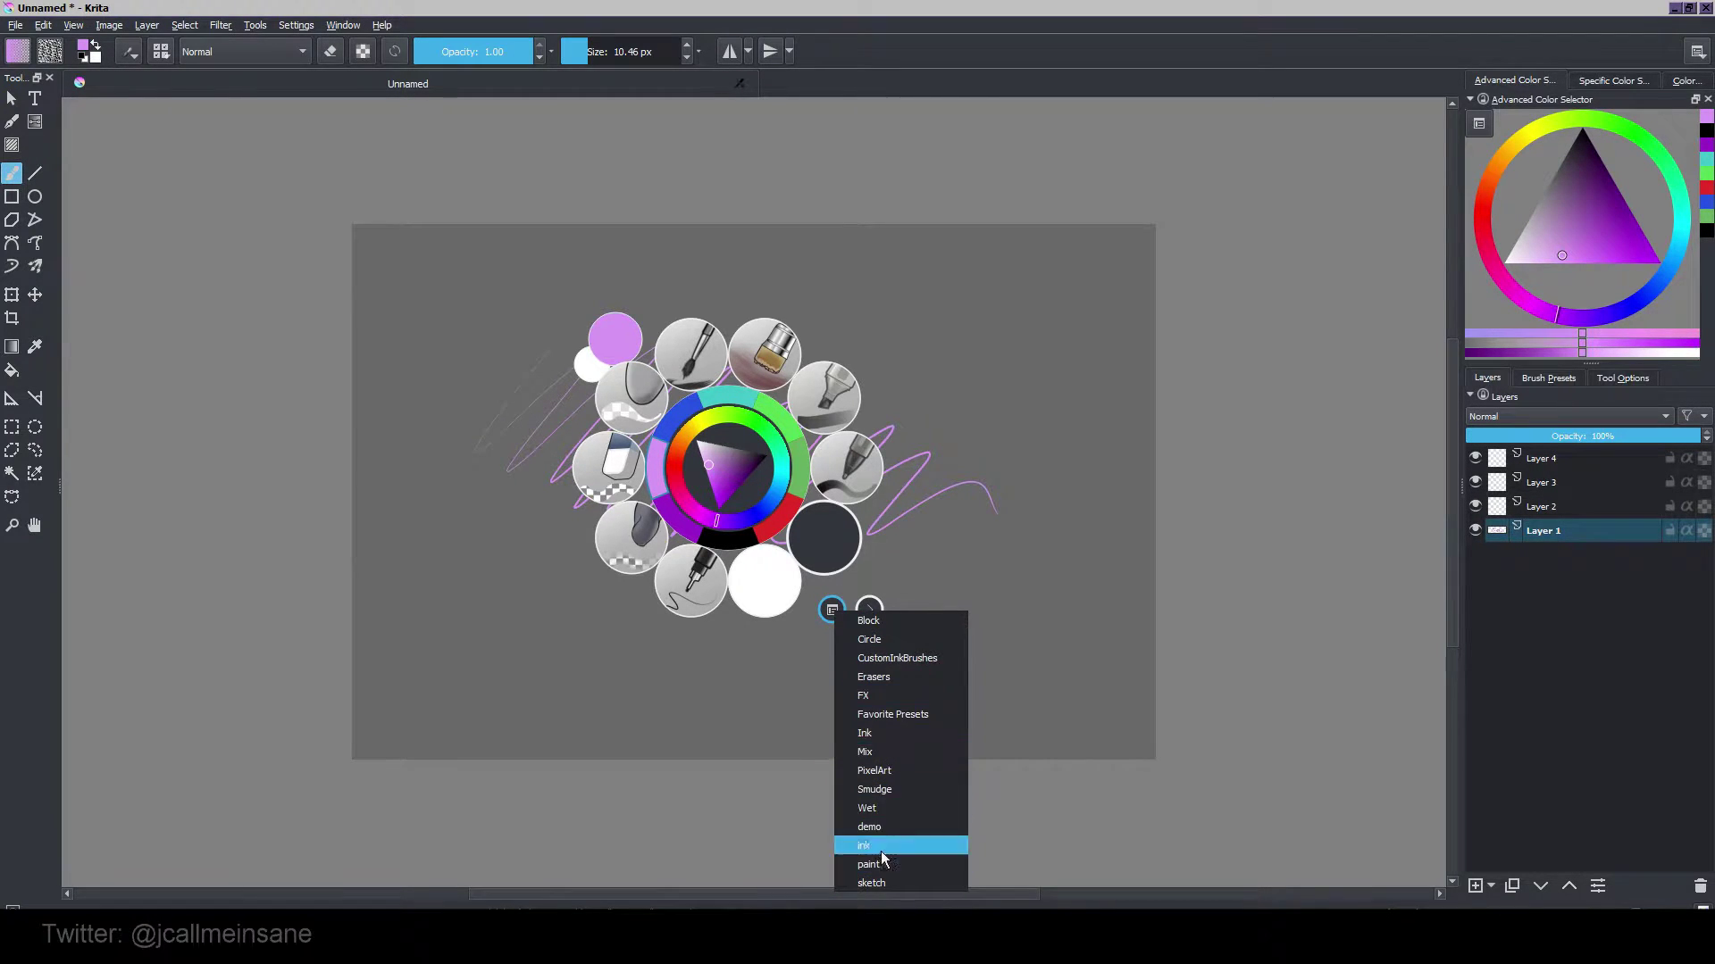
{"action": "left_click", "coordinate": [870, 883]}
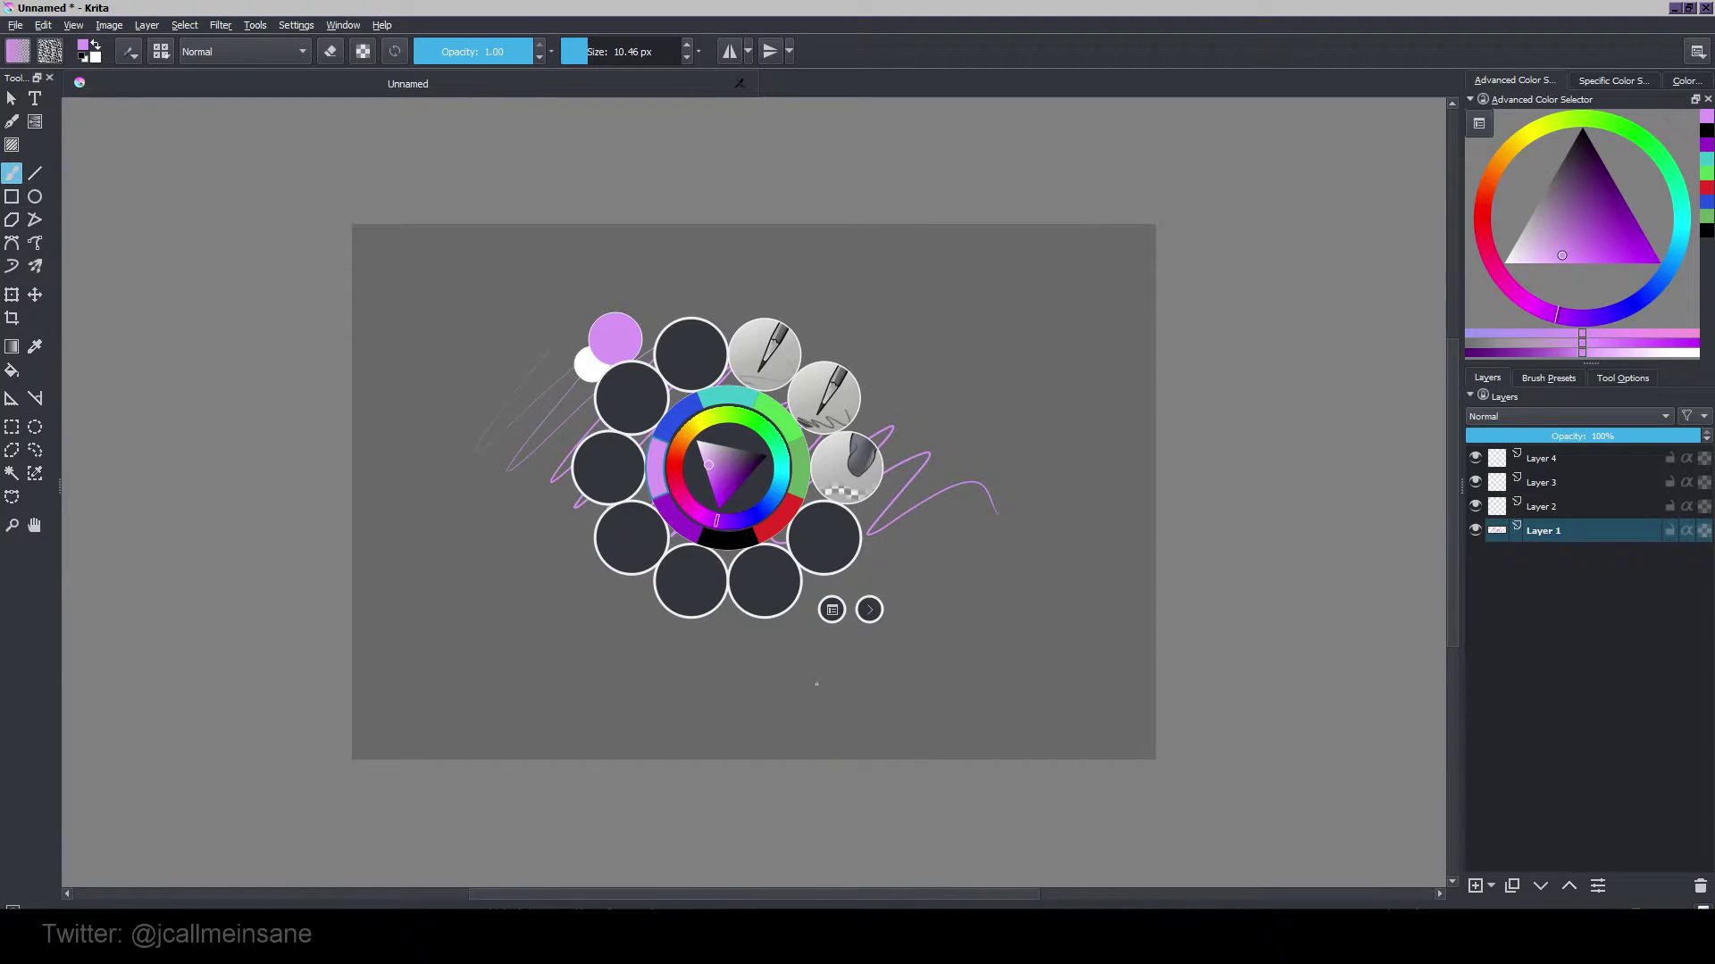
{"action": "left_click", "coordinate": [842, 417]}
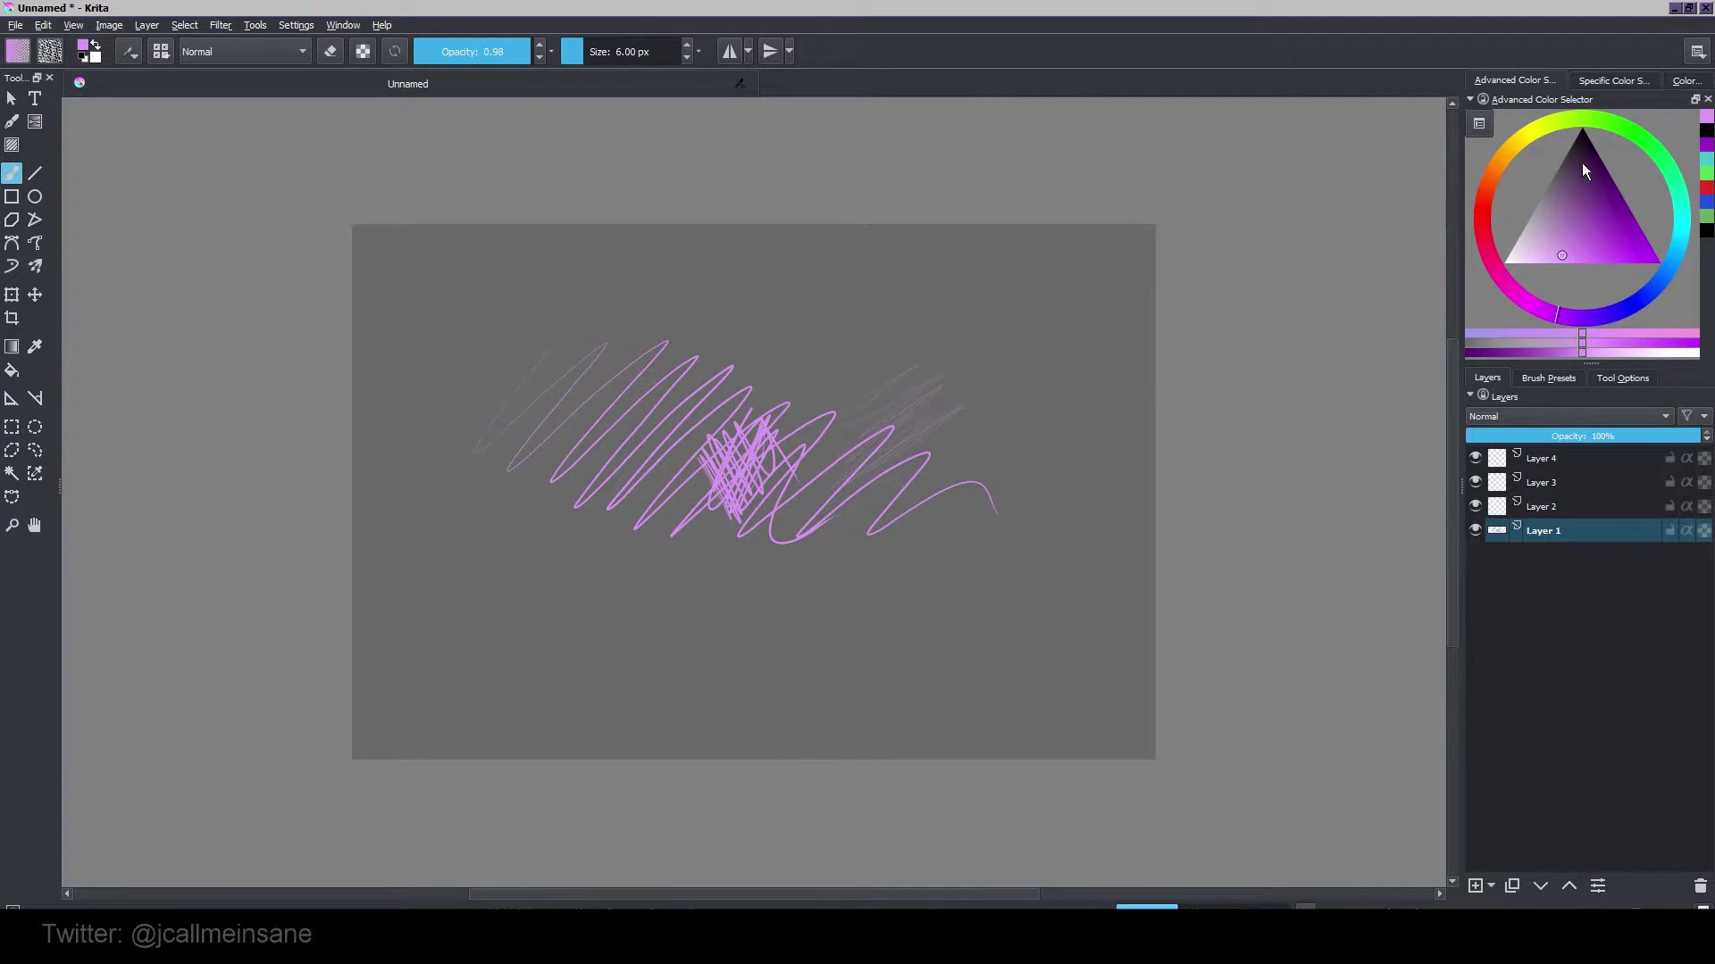
Reset the foreground color to black and sketch thin pencil strokes over the purple hatching.
{"action": "key", "text": "d"}
{"action": "left_click_drag", "start_coordinate": [780, 489], "coordinate": [835, 500]}
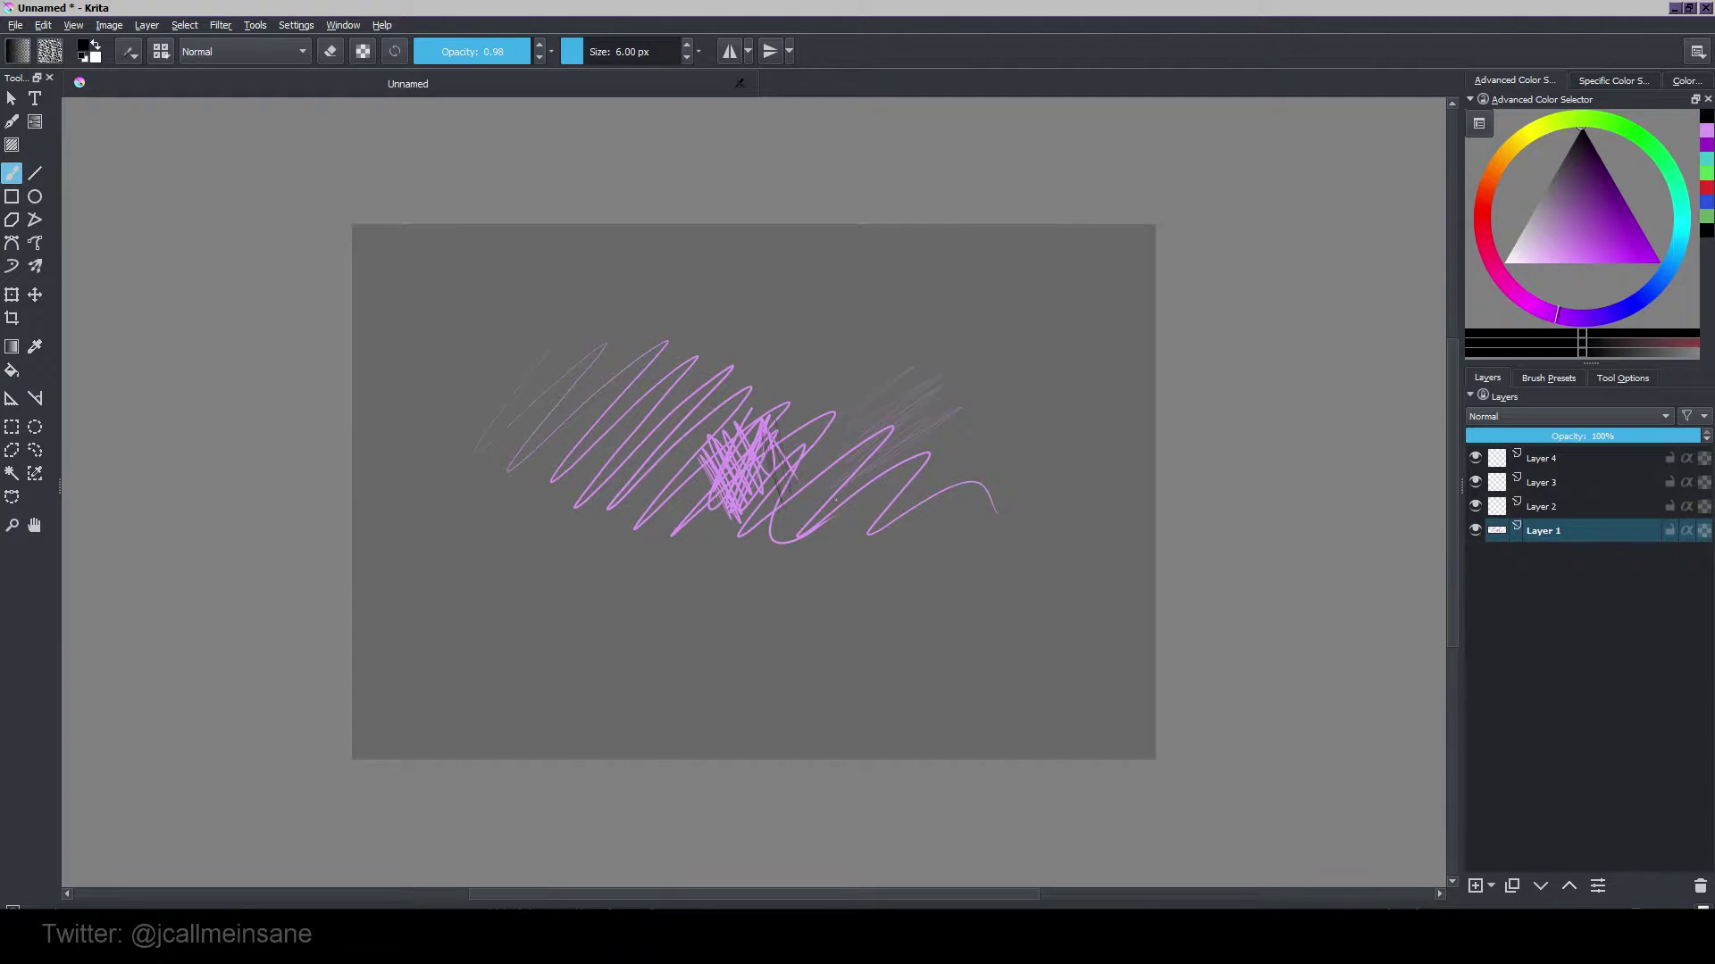
{"action": "key", "text": "plus"}
{"action": "mouse_move", "coordinate": [797, 350]}
{"action": "left_mouse_down"}
{"action": "mouse_move", "coordinate": [850, 457]}
{"action": "mouse_move", "coordinate": [818, 514]}
{"action": "mouse_move", "coordinate": [859, 465]}
{"action": "mouse_move", "coordinate": [868, 483]}
{"action": "mouse_move", "coordinate": [866, 464]}
{"action": "mouse_move", "coordinate": [845, 472]}
{"action": "mouse_move", "coordinate": [861, 500]}
{"action": "left_mouse_up"}
Set the pencil's opacity to 1.00 and size to 23.32 px, and scribble thick black strokes beside the thin ones.
{"action": "left_click", "coordinate": [489, 51]}
{"action": "left_click", "coordinate": [592, 53]}
{"action": "left_click", "coordinate": [595, 51]}
{"action": "left_click_drag", "start_coordinate": [514, 51], "coordinate": [547, 63]}
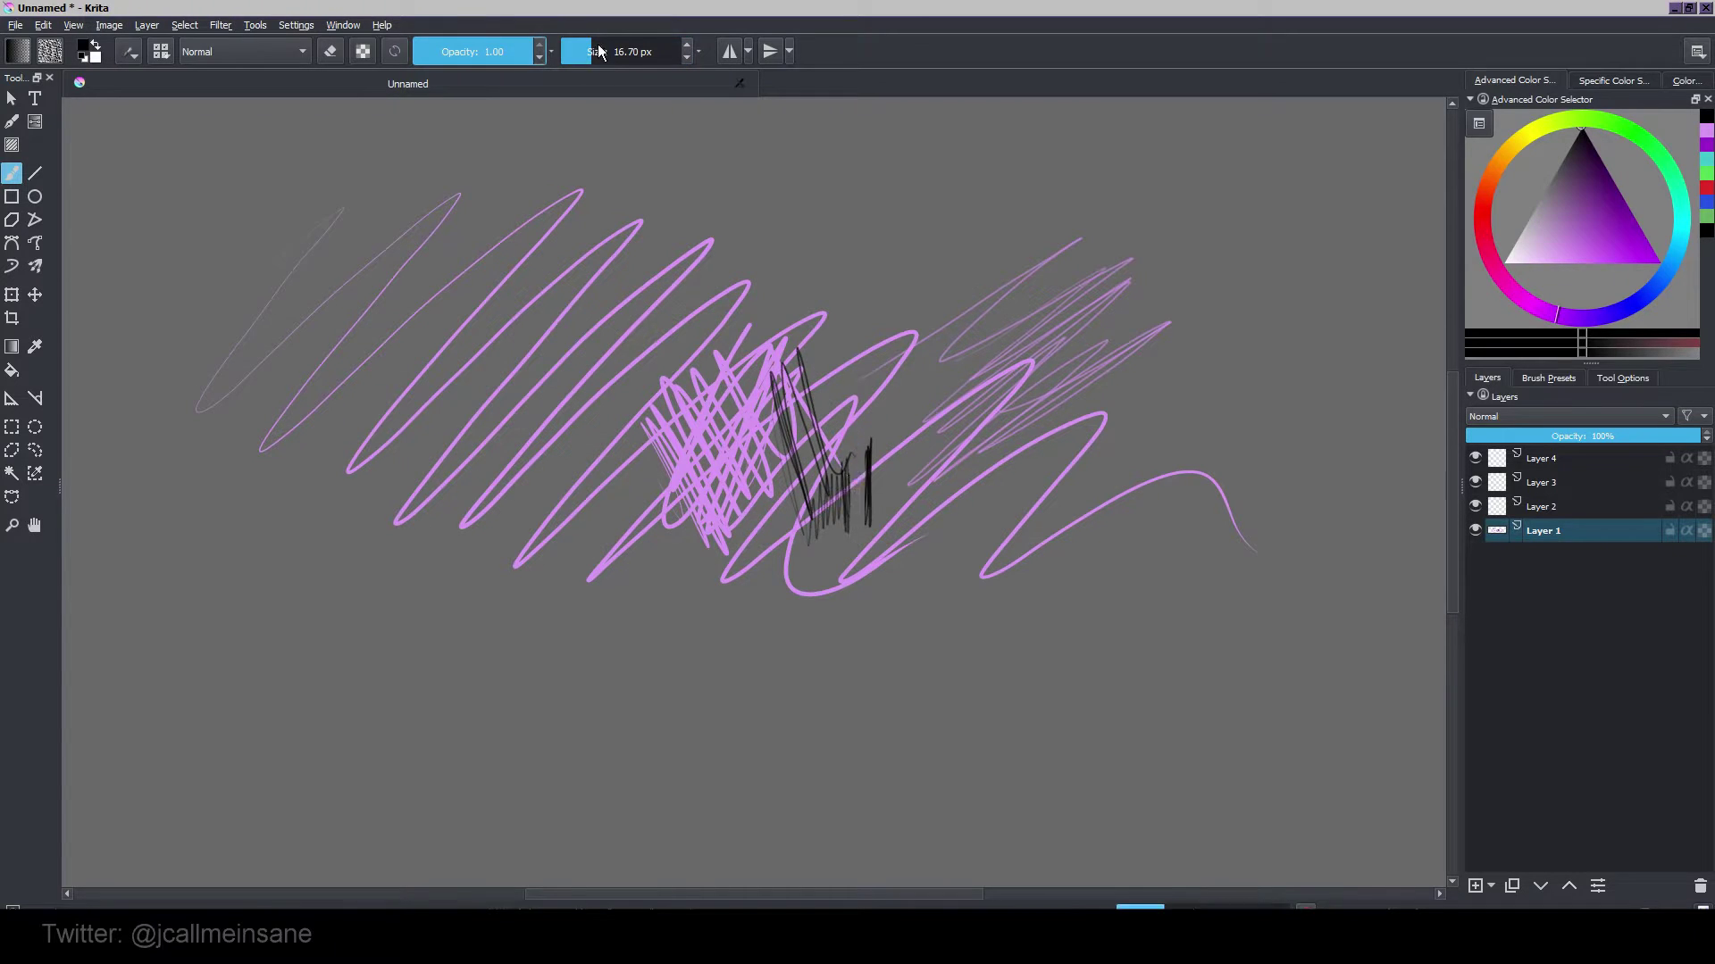
{"action": "mouse_move", "coordinate": [859, 390]}
{"action": "left_mouse_down"}
{"action": "mouse_move", "coordinate": [904, 350]}
{"action": "mouse_move", "coordinate": [897, 393]}
{"action": "mouse_move", "coordinate": [940, 446]}
{"action": "mouse_move", "coordinate": [924, 522]}
{"action": "left_mouse_up"}
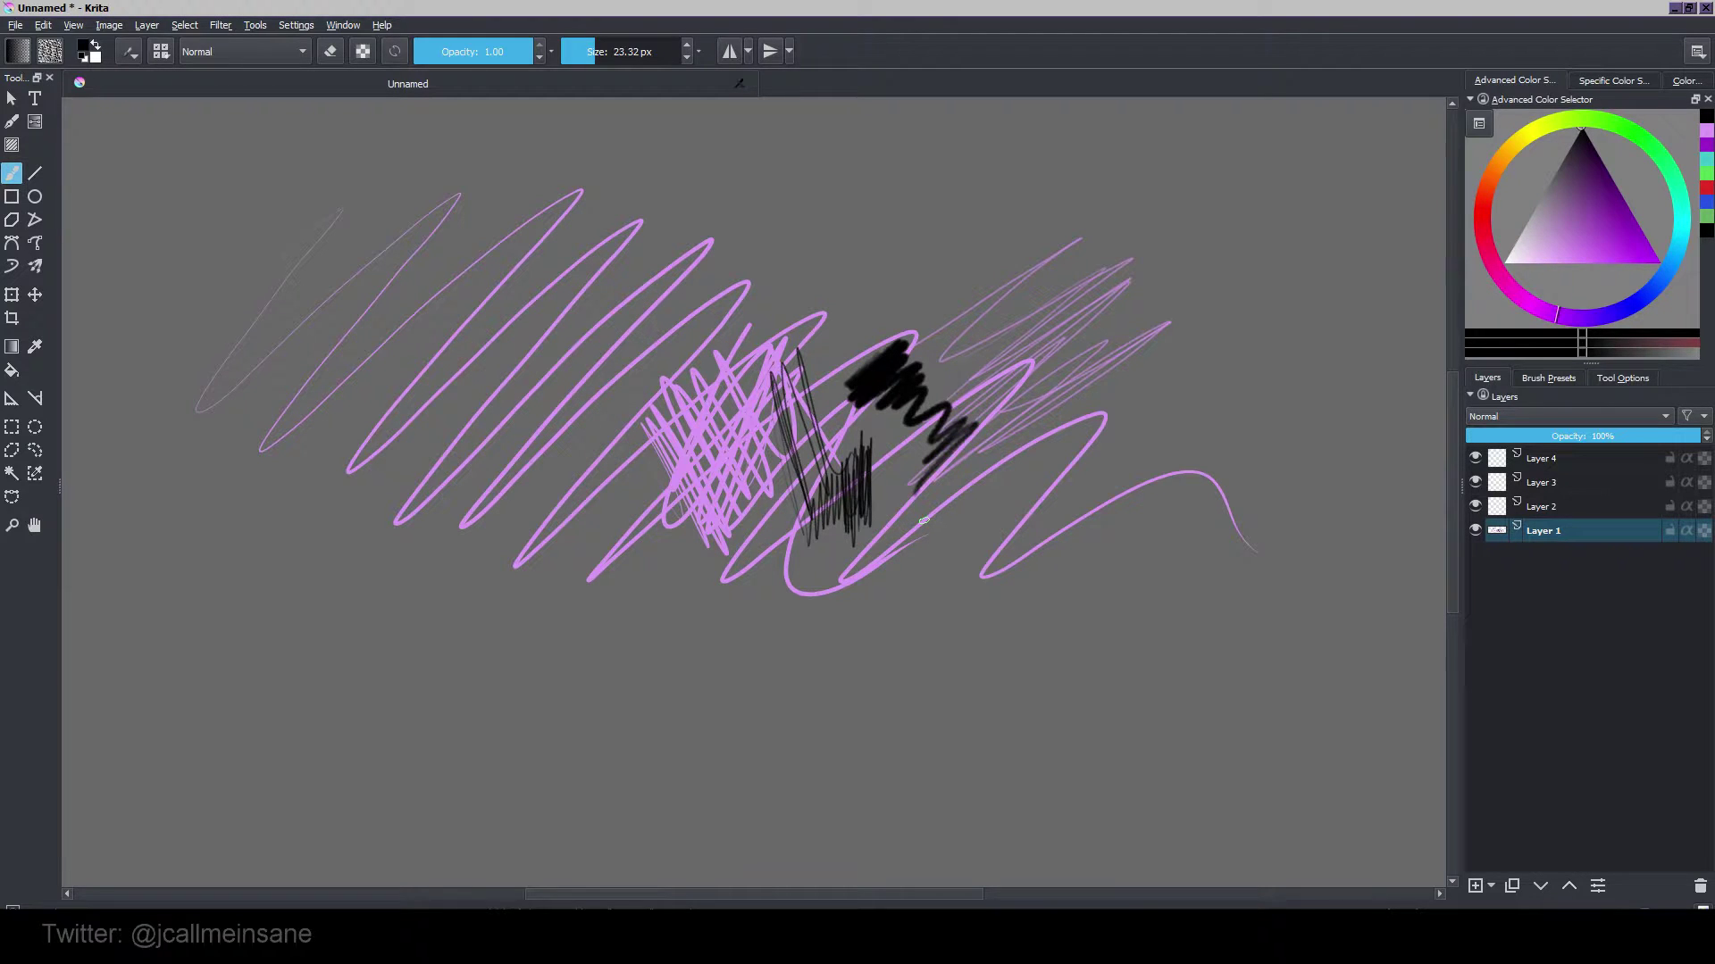
{"action": "left_click_drag", "start_coordinate": [925, 471], "coordinate": [973, 547]}
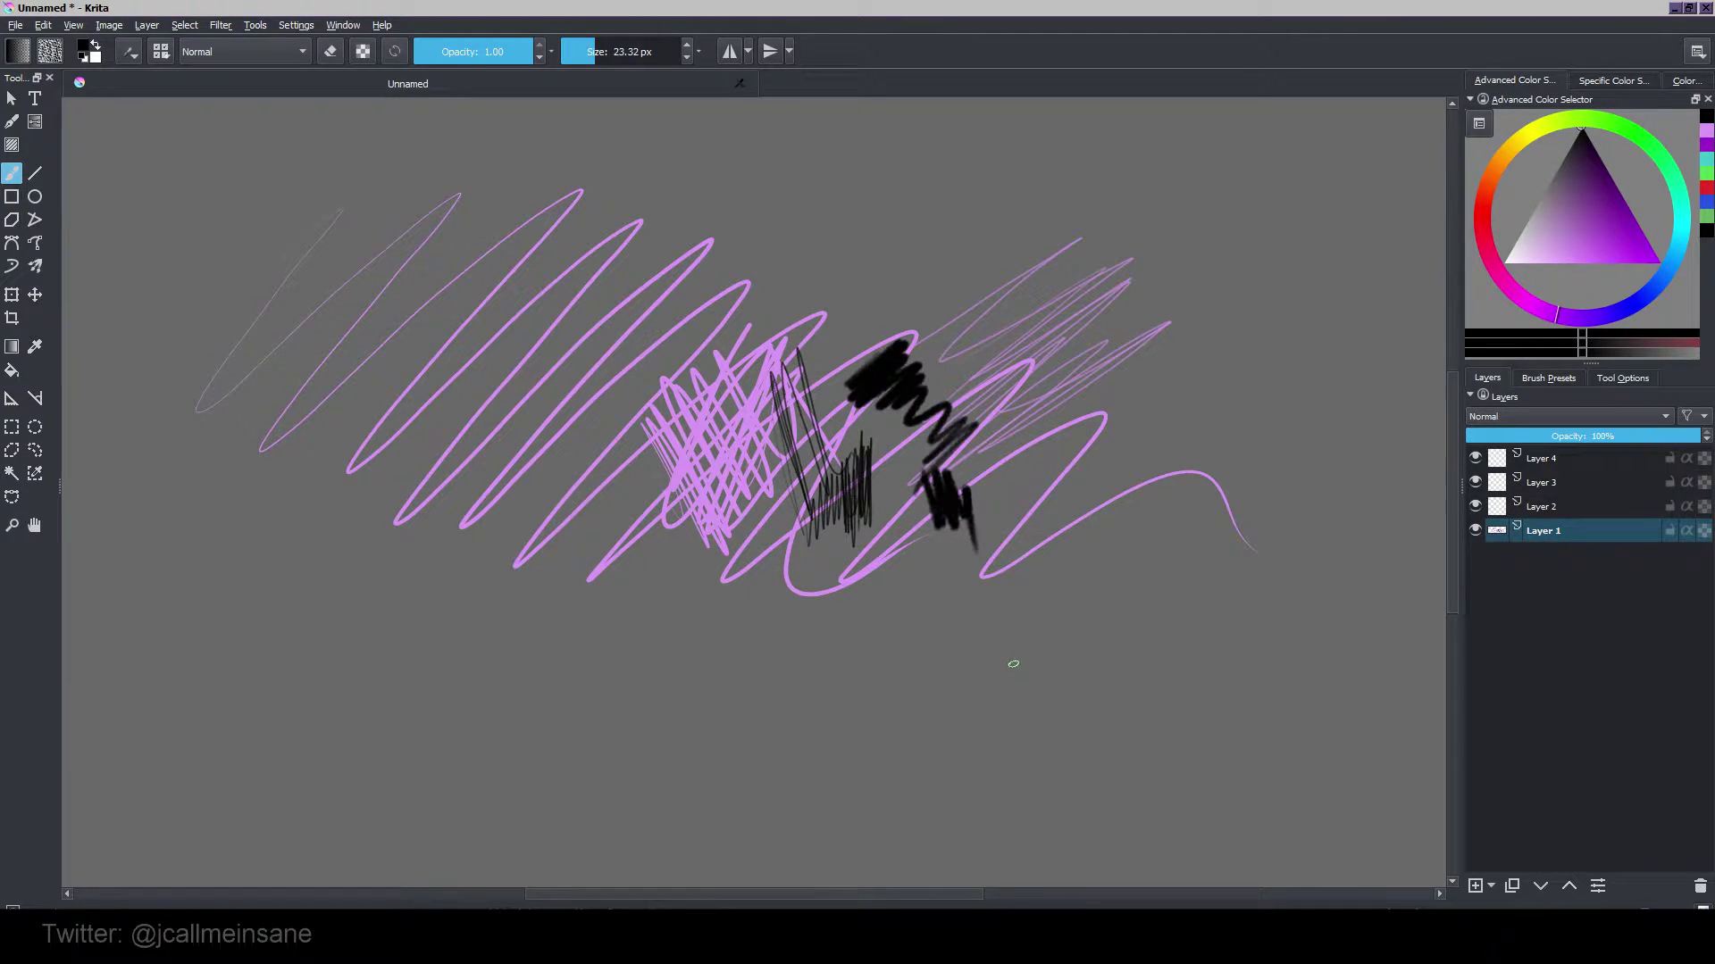
{"action": "mouse_move", "coordinate": [931, 478]}
{"action": "left_mouse_down"}
{"action": "mouse_move", "coordinate": [919, 525]}
{"action": "mouse_move", "coordinate": [905, 517]}
{"action": "mouse_move", "coordinate": [889, 558]}
{"action": "left_mouse_up"}
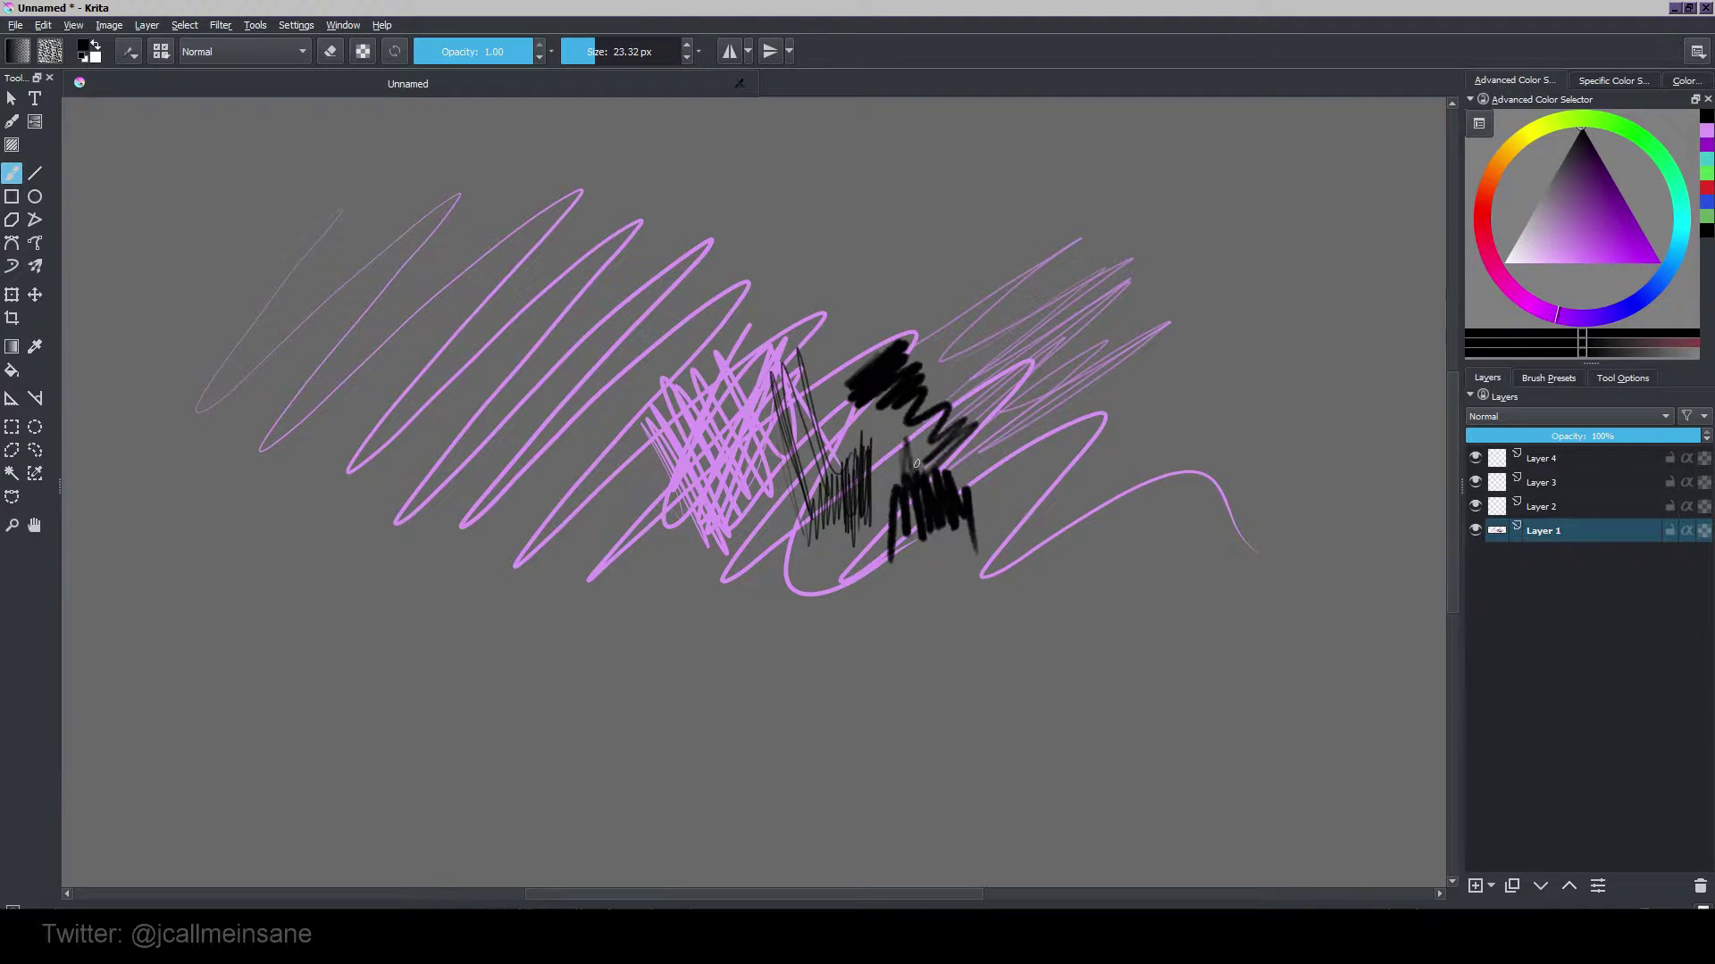
Switch to the soft eraser preset in the pop-up palette and erase the thick black scribbles.
{"action": "right_click", "coordinate": [846, 516]}
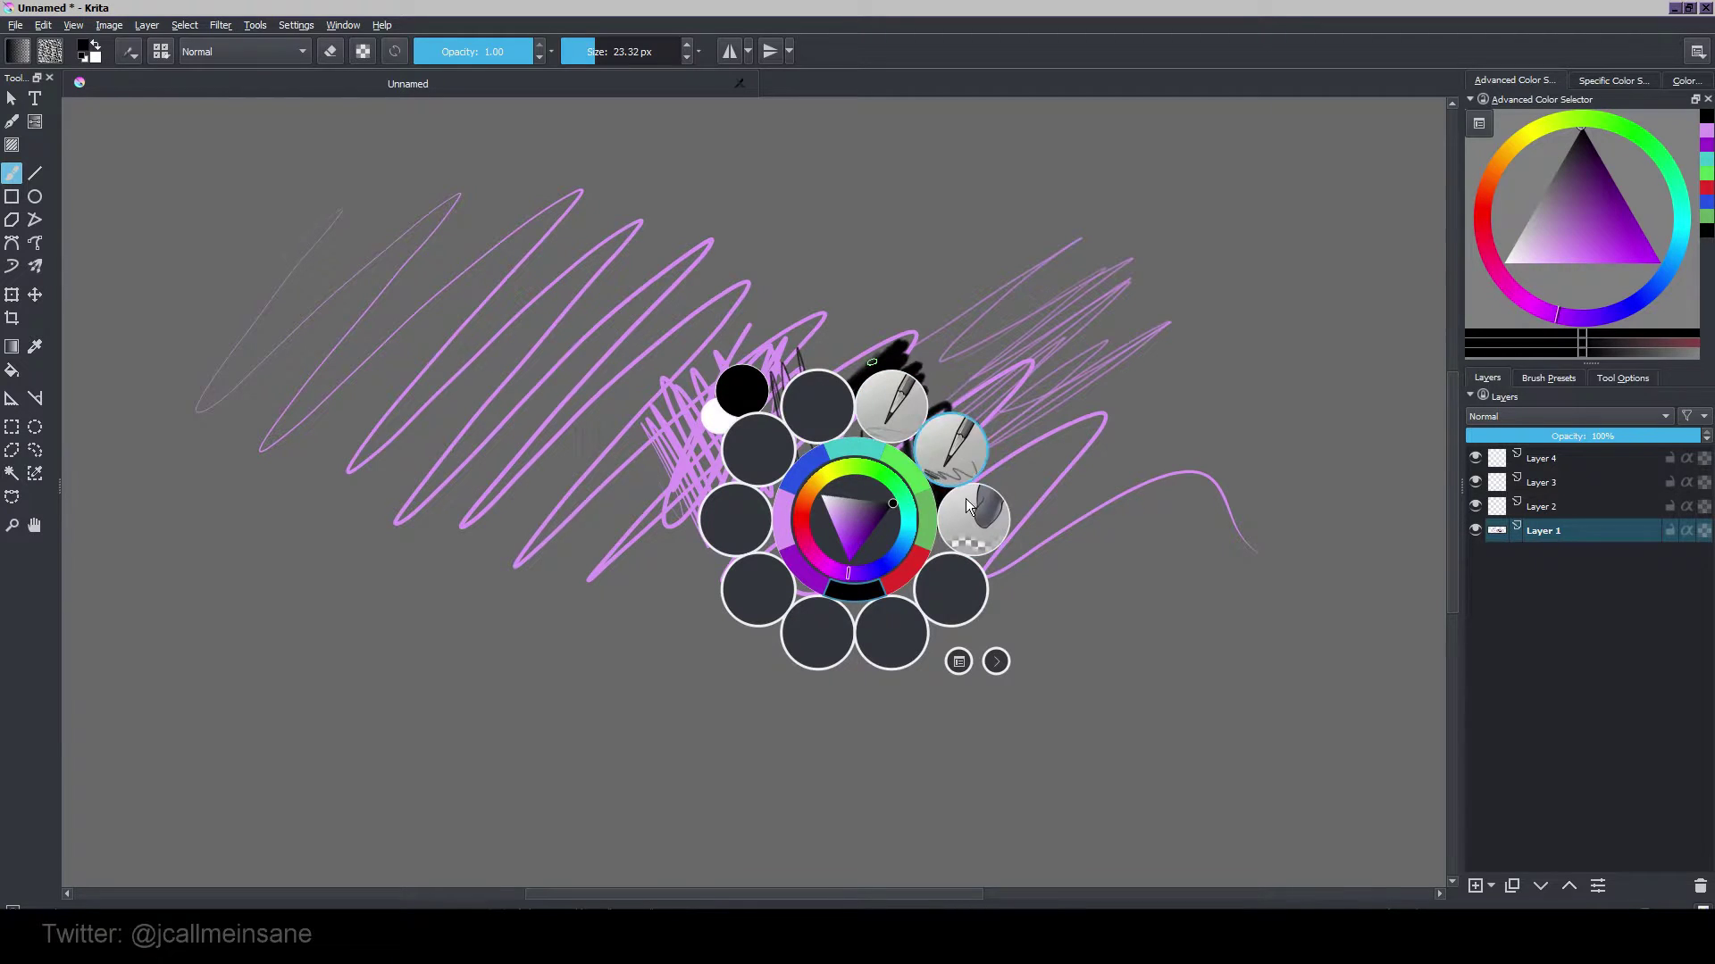
{"action": "left_click", "coordinate": [973, 534]}
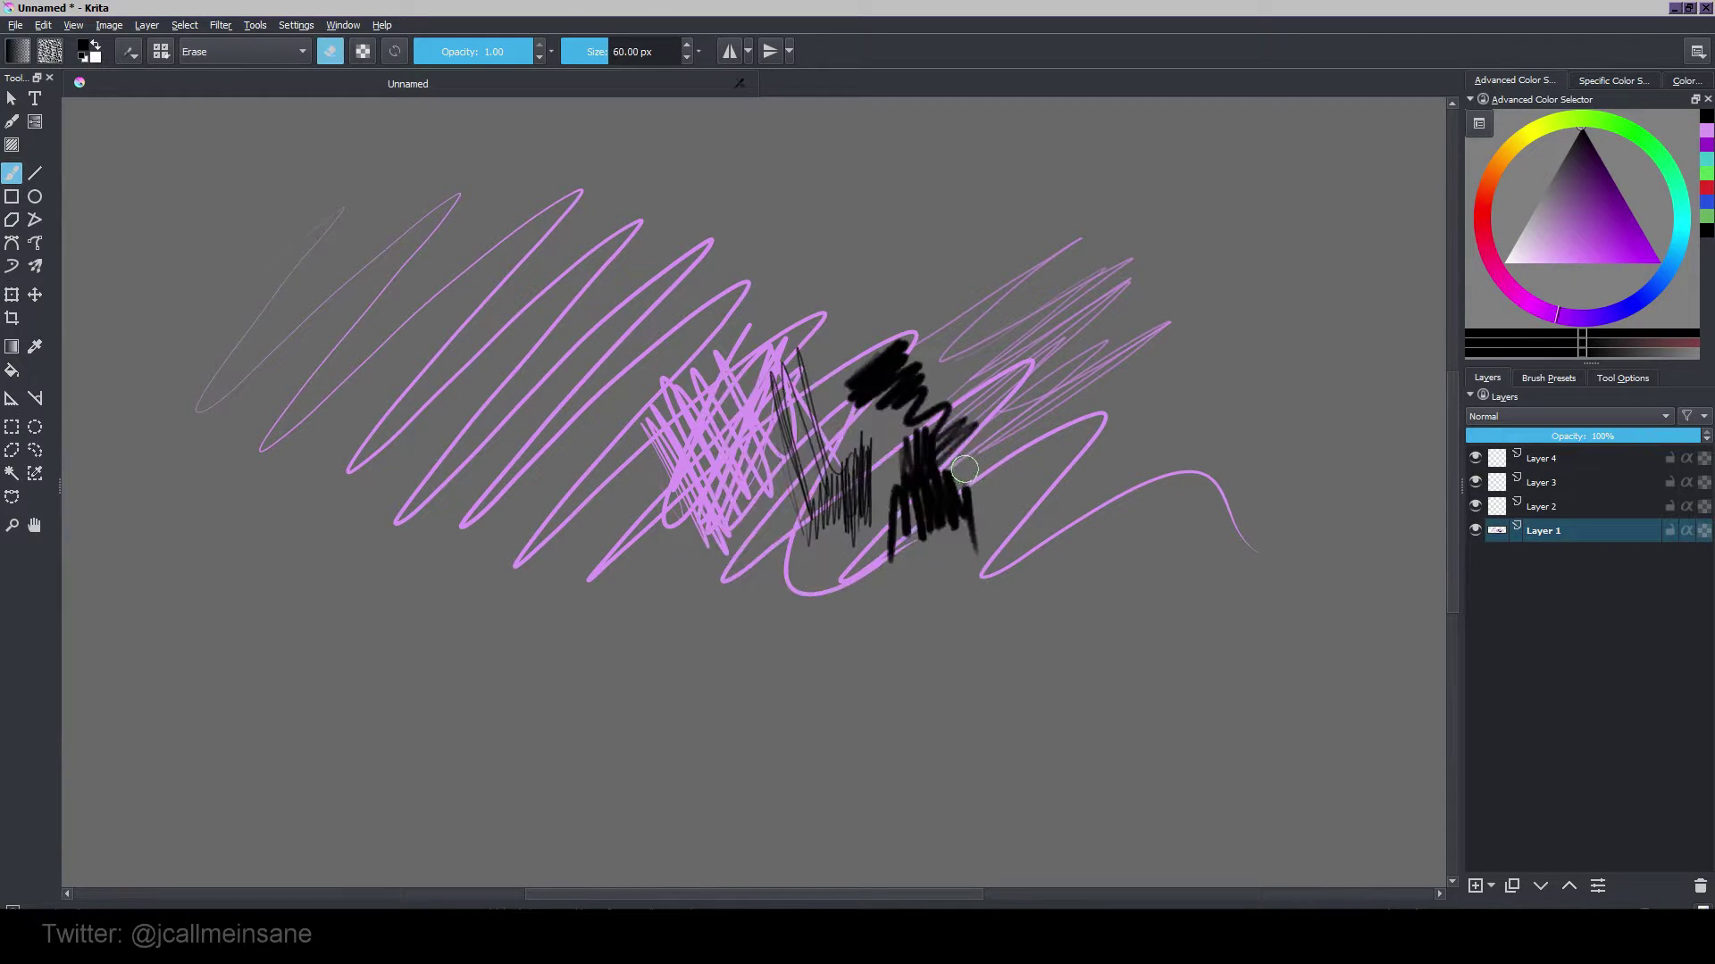
{"action": "mouse_move", "coordinate": [949, 481]}
{"action": "left_mouse_down"}
{"action": "mouse_move", "coordinate": [934, 527]}
{"action": "mouse_move", "coordinate": [971, 555]}
{"action": "mouse_move", "coordinate": [1009, 498]}
{"action": "mouse_move", "coordinate": [947, 467]}
{"action": "mouse_move", "coordinate": [988, 405]}
{"action": "mouse_move", "coordinate": [960, 471]}
{"action": "mouse_move", "coordinate": [1019, 470]}
{"action": "mouse_move", "coordinate": [959, 385]}
{"action": "mouse_move", "coordinate": [916, 409]}
{"action": "mouse_move", "coordinate": [947, 371]}
{"action": "mouse_move", "coordinate": [846, 399]}
{"action": "mouse_move", "coordinate": [853, 366]}
{"action": "mouse_move", "coordinate": [915, 397]}
{"action": "mouse_move", "coordinate": [908, 427]}
{"action": "mouse_move", "coordinate": [946, 412]}
{"action": "mouse_move", "coordinate": [879, 463]}
{"action": "mouse_move", "coordinate": [1127, 323]}
{"action": "mouse_move", "coordinate": [901, 486]}
{"action": "mouse_move", "coordinate": [1162, 331]}
{"action": "mouse_move", "coordinate": [973, 459]}
{"action": "mouse_move", "coordinate": [1130, 362]}
{"action": "mouse_move", "coordinate": [1105, 353]}
{"action": "mouse_move", "coordinate": [959, 437]}
{"action": "mouse_move", "coordinate": [1124, 287]}
{"action": "mouse_move", "coordinate": [943, 387]}
{"action": "mouse_move", "coordinate": [1145, 244]}
{"action": "mouse_move", "coordinate": [924, 356]}
{"action": "mouse_move", "coordinate": [1102, 232]}
{"action": "mouse_move", "coordinate": [979, 308]}
{"action": "mouse_move", "coordinate": [980, 397]}
{"action": "mouse_move", "coordinate": [1115, 331]}
{"action": "mouse_move", "coordinate": [1075, 459]}
{"action": "mouse_move", "coordinate": [1152, 379]}
{"action": "mouse_move", "coordinate": [1020, 527]}
{"action": "mouse_move", "coordinate": [1021, 558]}
{"action": "mouse_move", "coordinate": [1245, 465]}
{"action": "mouse_move", "coordinate": [1230, 546]}
{"action": "mouse_move", "coordinate": [1232, 504]}
{"action": "mouse_move", "coordinate": [1160, 474]}
{"action": "mouse_move", "coordinate": [1010, 571]}
{"action": "mouse_move", "coordinate": [1004, 549]}
{"action": "mouse_move", "coordinate": [1192, 496]}
{"action": "mouse_move", "coordinate": [1165, 465]}
{"action": "mouse_move", "coordinate": [1037, 458]}
{"action": "mouse_move", "coordinate": [999, 437]}
{"action": "mouse_move", "coordinate": [1182, 314]}
{"action": "mouse_move", "coordinate": [953, 444]}
{"action": "mouse_move", "coordinate": [1108, 304]}
{"action": "mouse_move", "coordinate": [1068, 310]}
{"action": "mouse_move", "coordinate": [942, 401]}
{"action": "mouse_move", "coordinate": [957, 425]}
{"action": "mouse_move", "coordinate": [1117, 348]}
{"action": "mouse_move", "coordinate": [976, 425]}
{"action": "mouse_move", "coordinate": [927, 390]}
{"action": "mouse_move", "coordinate": [874, 443]}
{"action": "mouse_move", "coordinate": [901, 506]}
{"action": "left_mouse_up"}
Switch the pop-up palette to the Favorite Presets tag and choose the ink pen brush.
{"action": "right_click", "coordinate": [831, 373]}
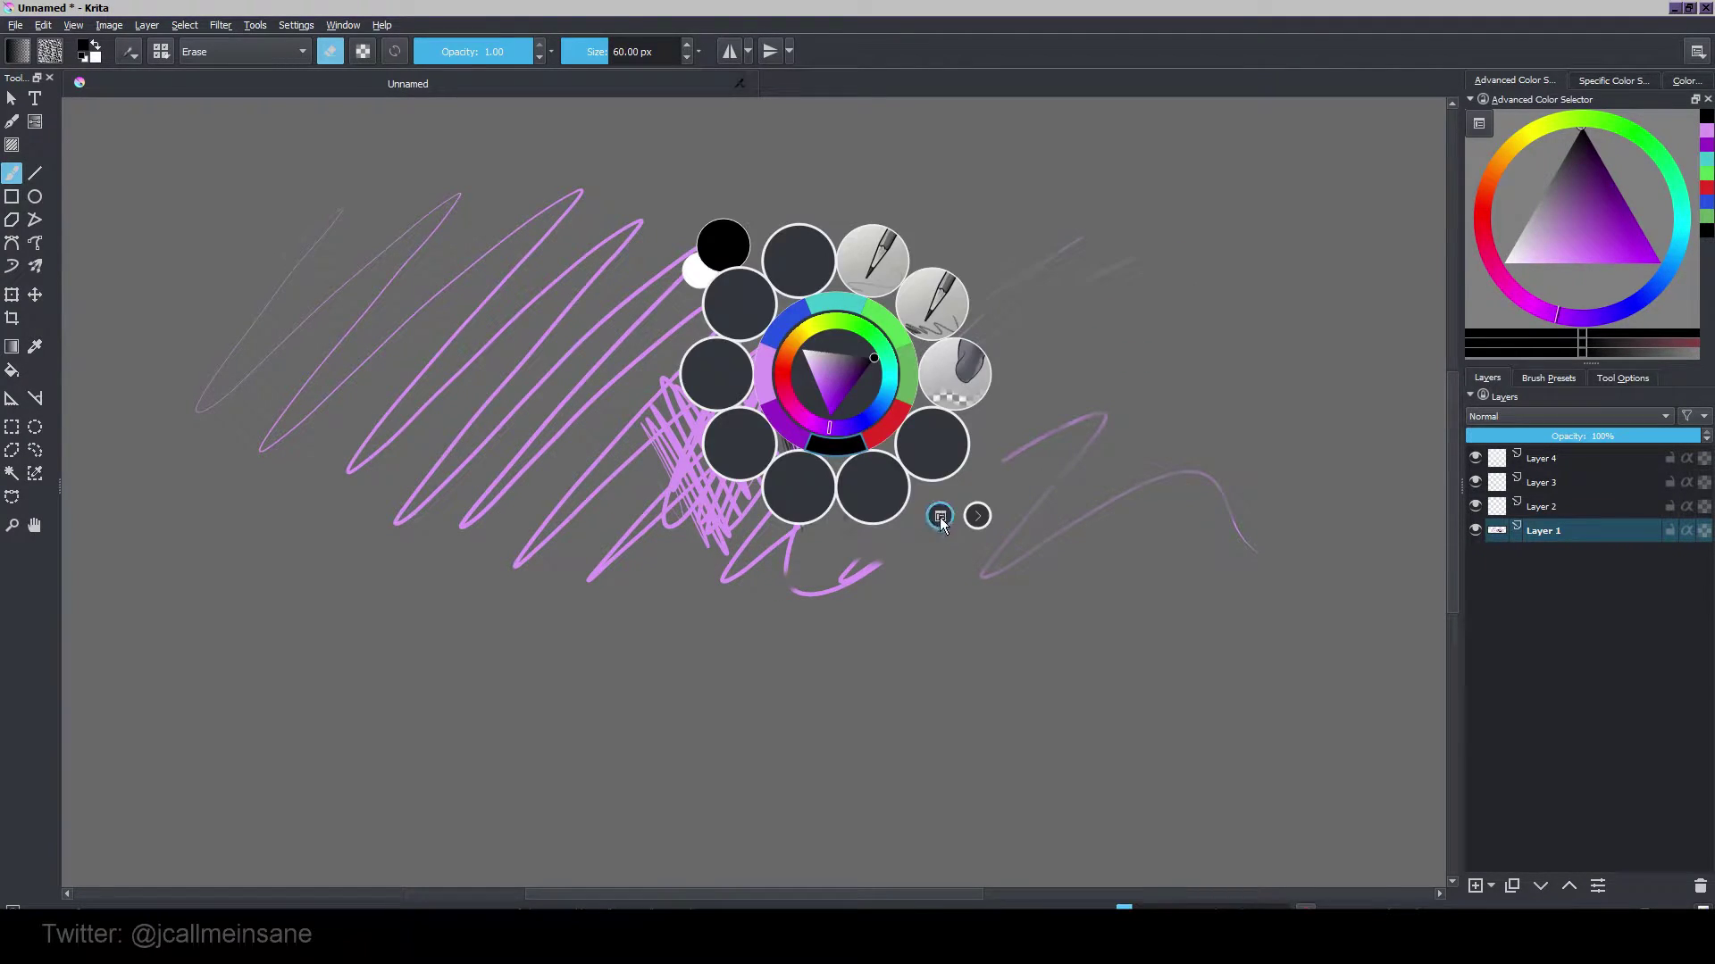
{"action": "left_click", "coordinate": [939, 516]}
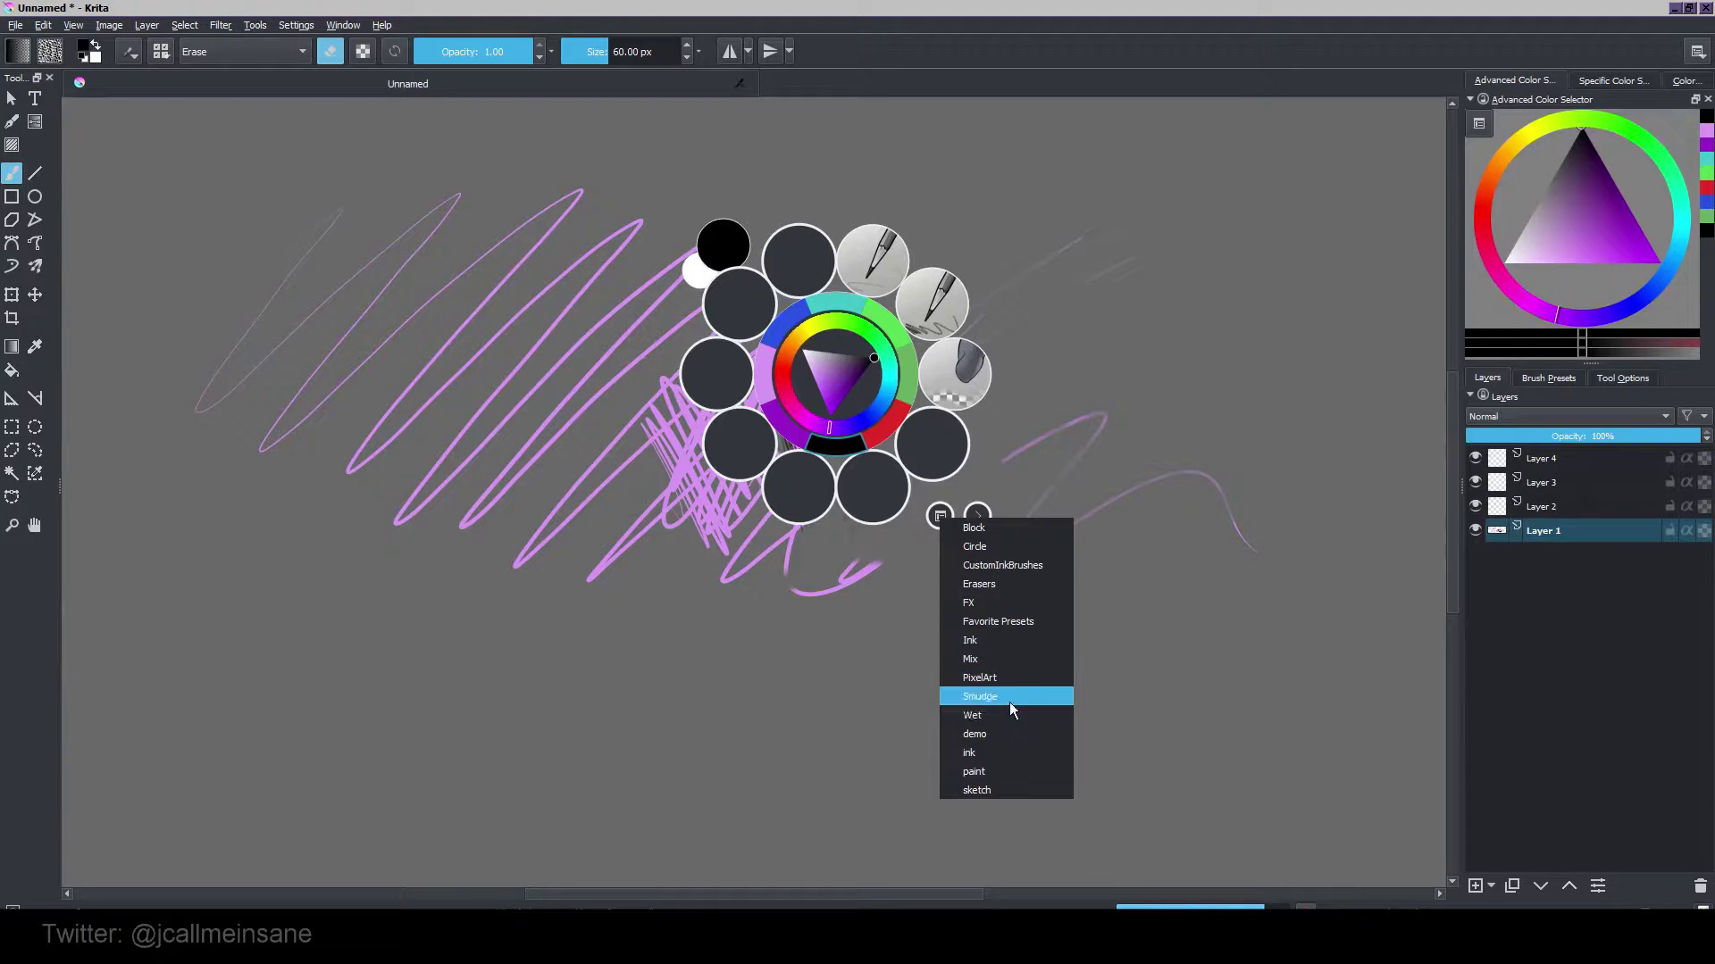
{"action": "left_click", "coordinate": [1016, 622]}
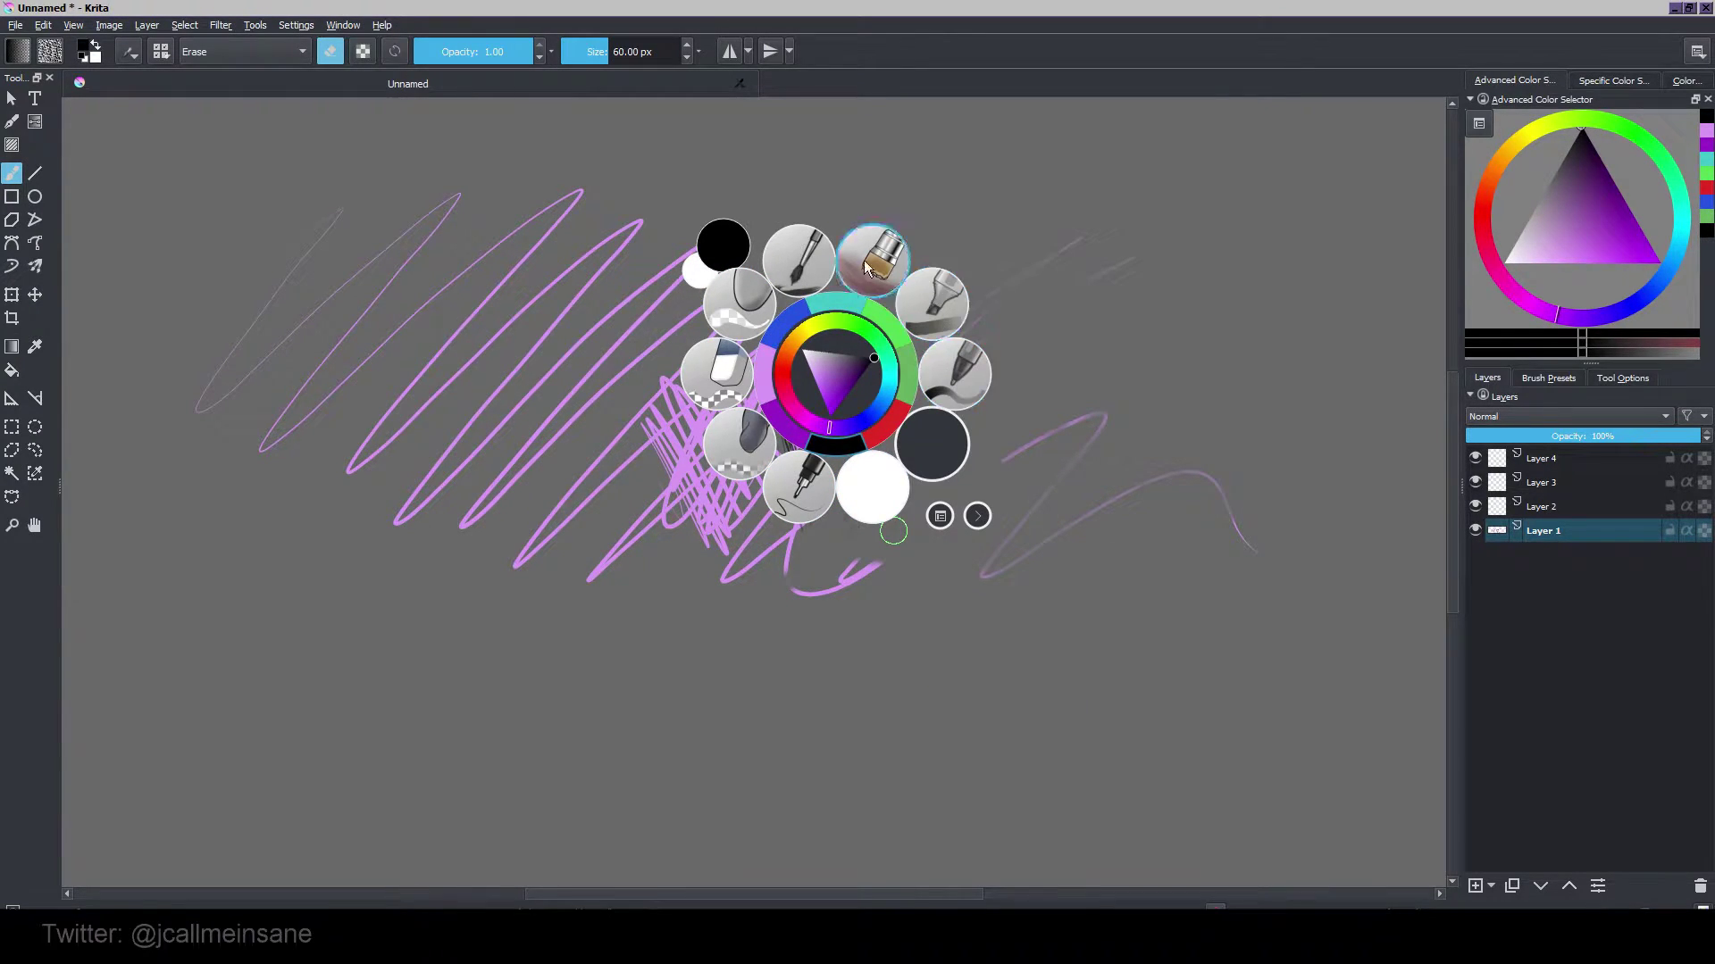
{"action": "left_click", "coordinate": [815, 500]}
Draw dense zigzags and loose curved black ink strokes over the erased area.
{"action": "right_click", "coordinate": [791, 520]}
{"action": "right_click", "coordinate": [804, 497]}
{"action": "mouse_move", "coordinate": [814, 546]}
{"action": "left_mouse_down"}
{"action": "mouse_move", "coordinate": [826, 575]}
{"action": "mouse_move", "coordinate": [857, 511]}
{"action": "mouse_move", "coordinate": [1000, 496]}
{"action": "mouse_move", "coordinate": [1036, 692]}
{"action": "left_mouse_up"}
{"action": "right_click", "coordinate": [792, 639]}
{"action": "right_click", "coordinate": [879, 546]}
{"action": "left_click_drag", "start_coordinate": [879, 635], "coordinate": [1054, 681]}
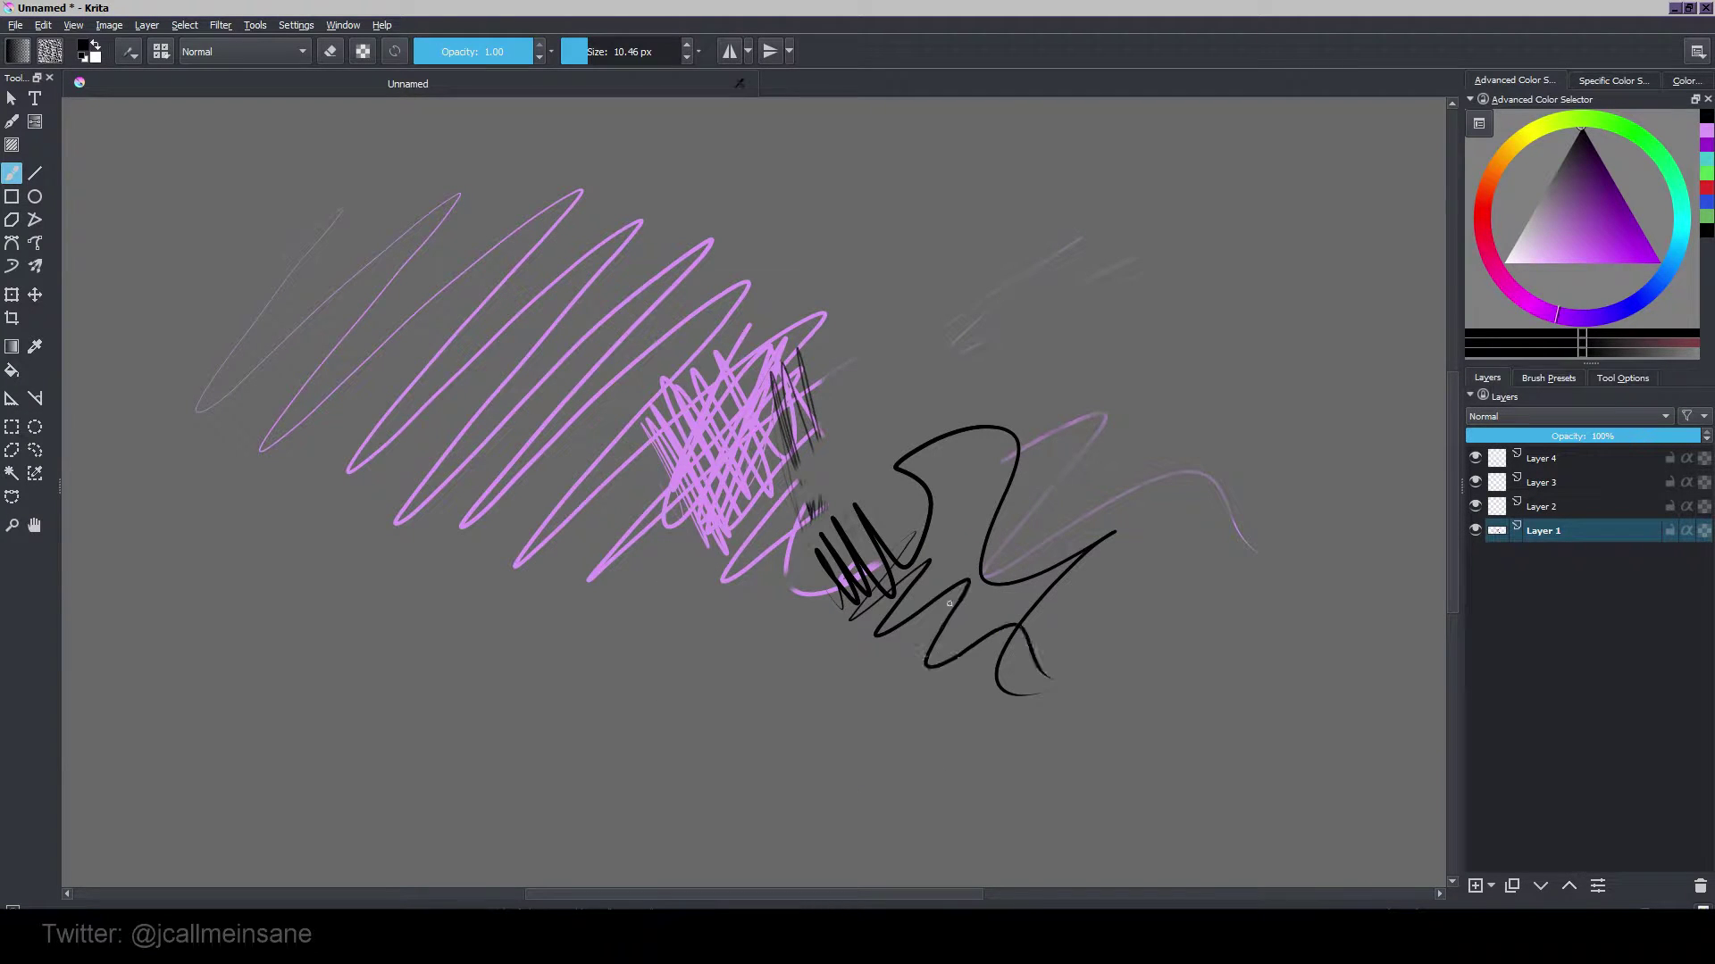
Pick the teal recent color from the pop-up palette and draw a short zigzag below the purple hatching.
{"action": "right_click", "coordinate": [669, 630]}
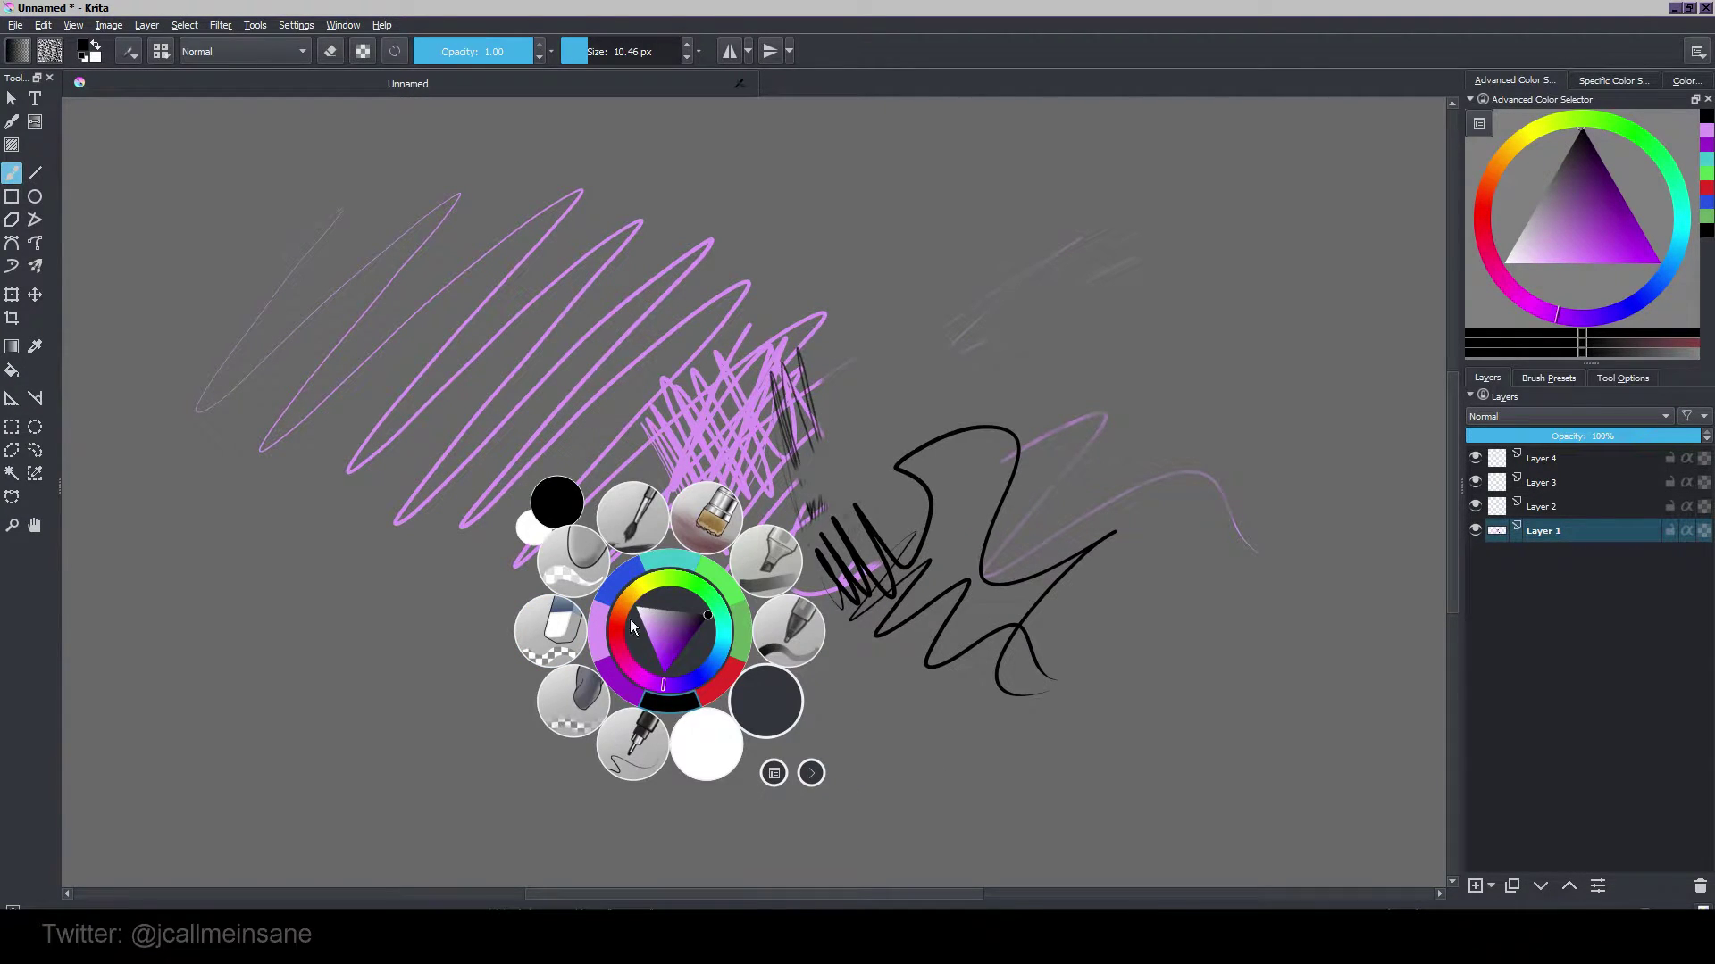
{"action": "left_click", "coordinate": [665, 632]}
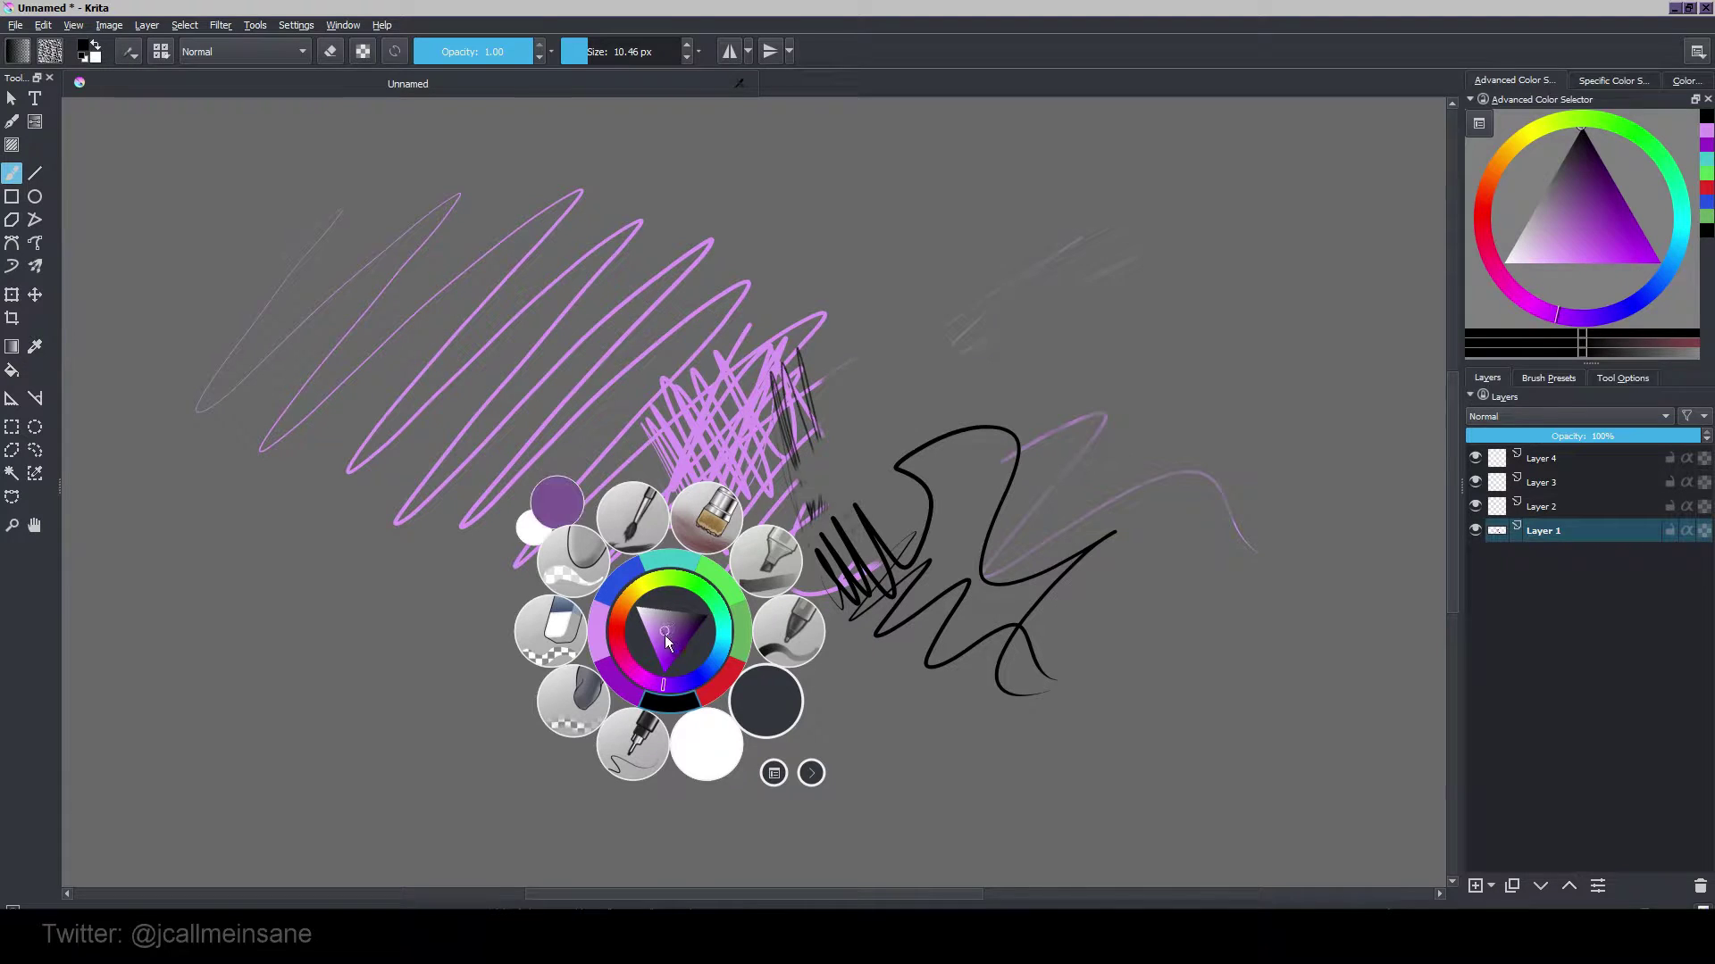
{"action": "left_click", "coordinate": [664, 576]}
{"action": "right_click", "coordinate": [677, 561]}
{"action": "mouse_move", "coordinate": [678, 601]}
{"action": "left_mouse_down"}
{"action": "mouse_move", "coordinate": [684, 549]}
{"action": "mouse_move", "coordinate": [728, 590]}
{"action": "left_mouse_up"}
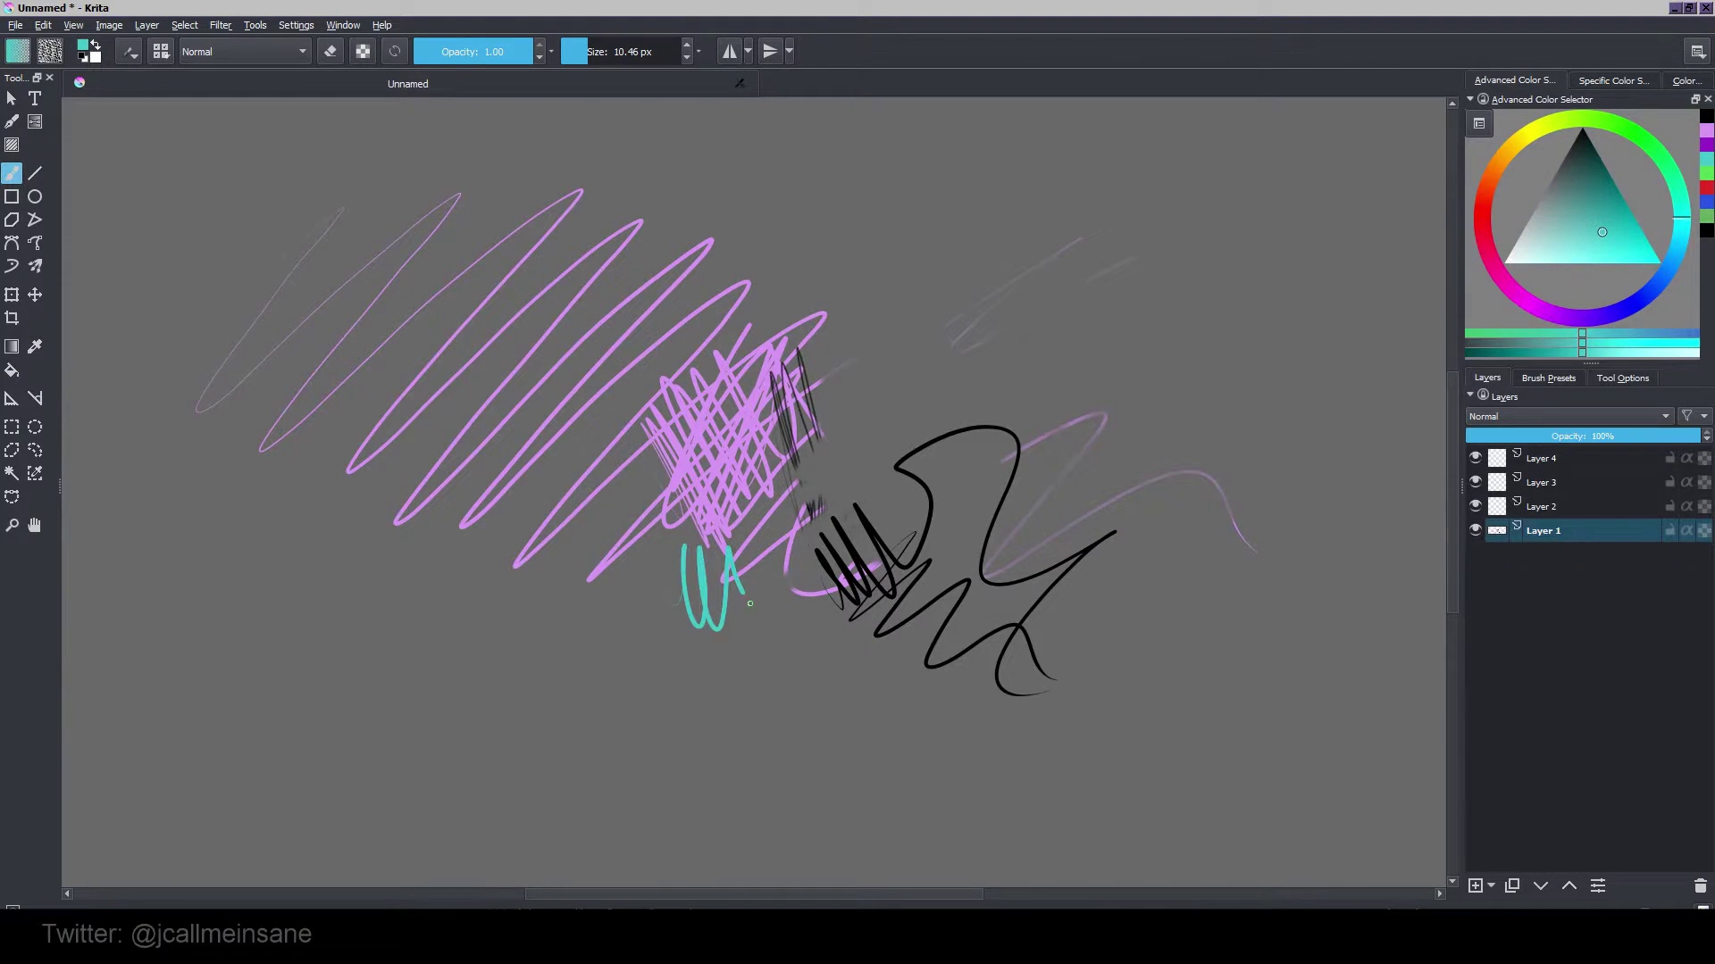
Draw teal zigzag strokes above the curved black ink line.
{"action": "right_click", "coordinate": [757, 580]}
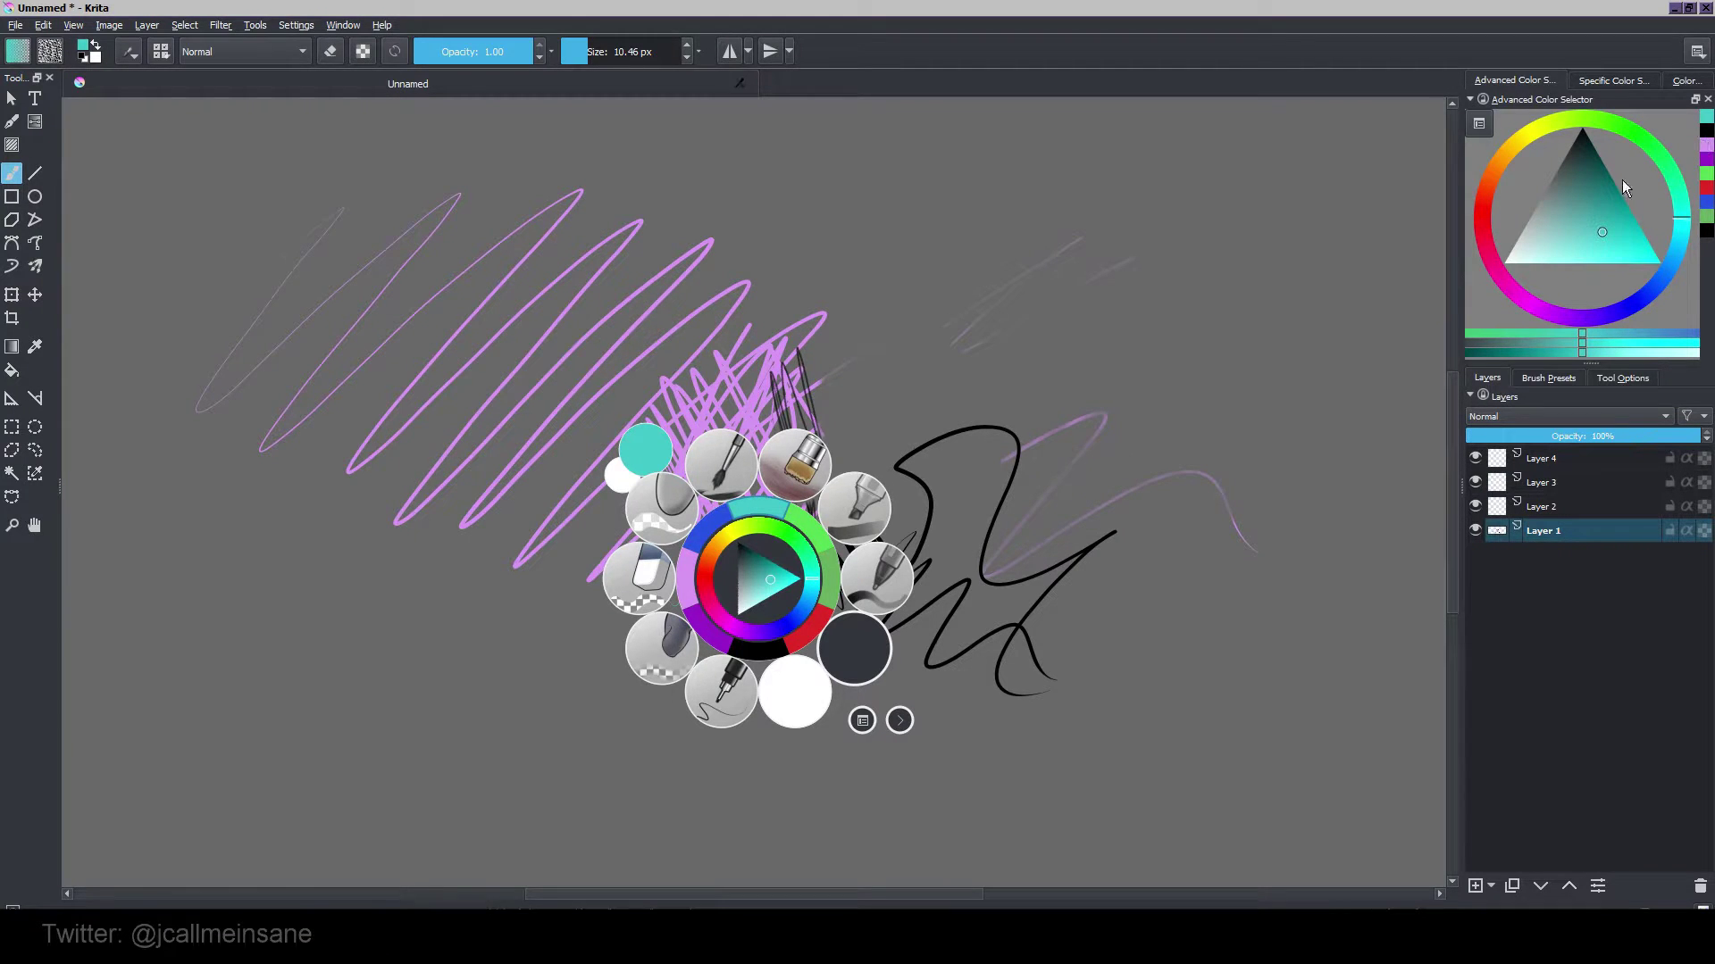
{"action": "left_click", "coordinate": [981, 351]}
{"action": "left_click_drag", "start_coordinate": [927, 420], "coordinate": [1061, 520]}
{"action": "mouse_move", "coordinate": [864, 407]}
{"action": "left_mouse_down"}
{"action": "mouse_move", "coordinate": [903, 366]}
{"action": "mouse_move", "coordinate": [882, 461]}
{"action": "left_mouse_up"}
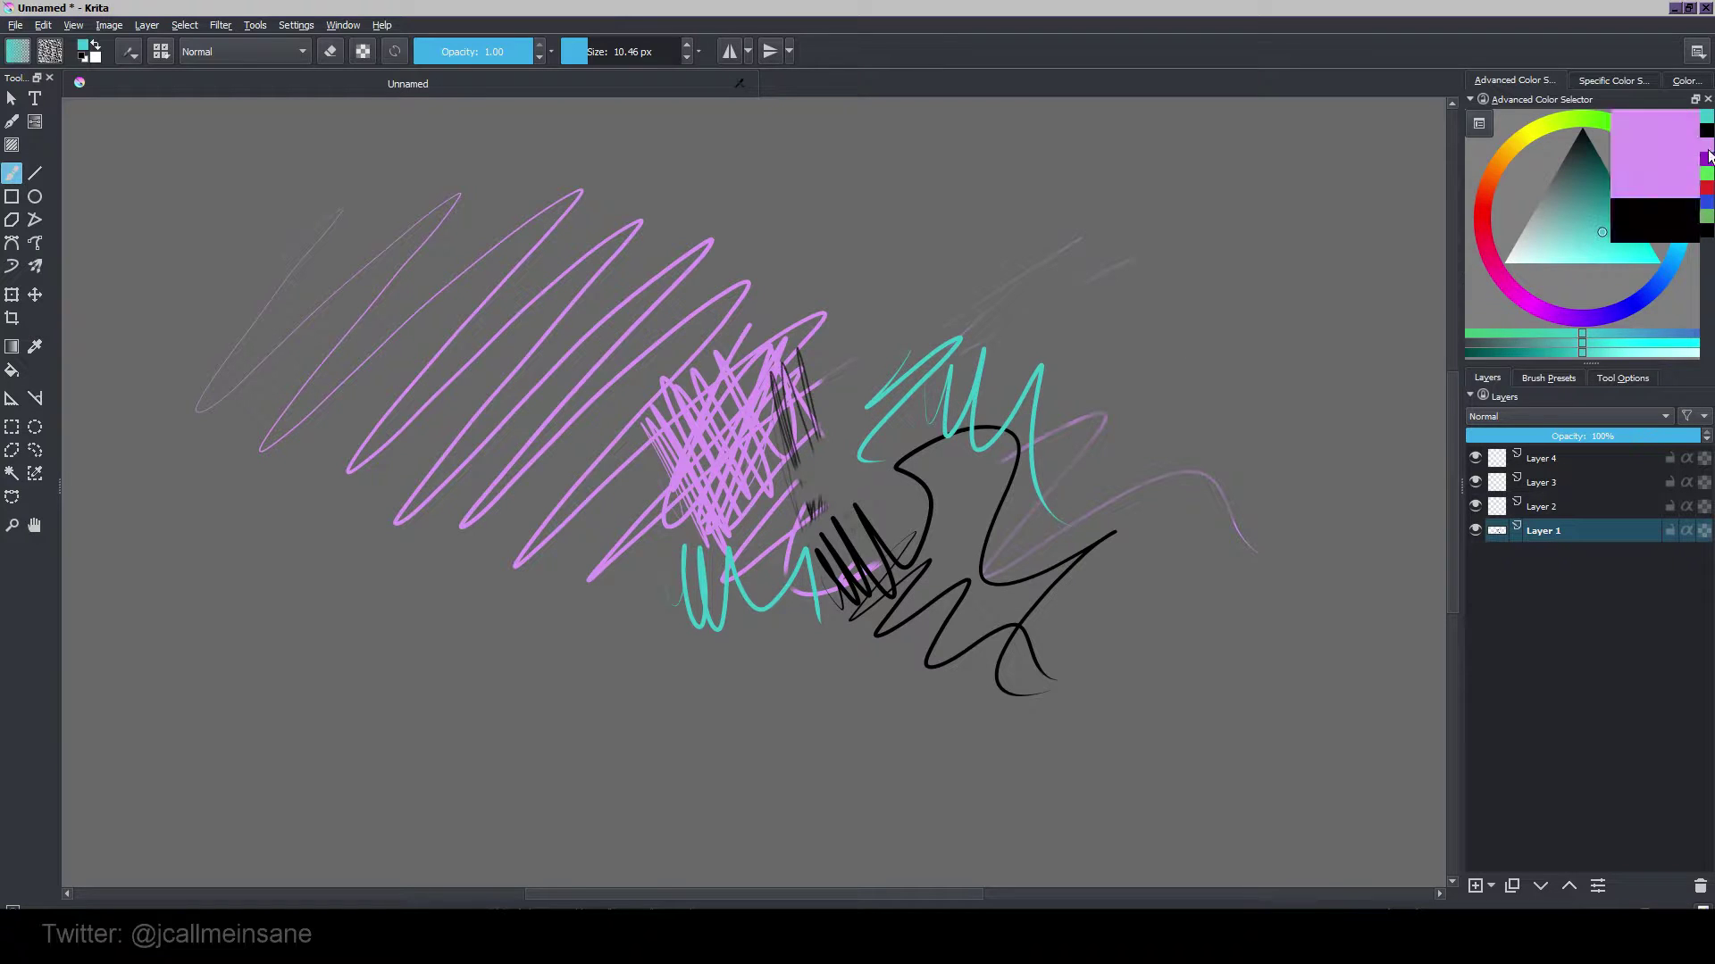
Hatch blue and light purple strokes beside the teal zigzags, picking each color from the color history of the Advanced Color Selector.
{"action": "left_click", "coordinate": [1706, 187]}
{"action": "left_click", "coordinate": [1709, 209]}
{"action": "left_click_drag", "start_coordinate": [1123, 308], "coordinate": [1022, 402]}
{"action": "left_click_drag", "start_coordinate": [1123, 338], "coordinate": [1018, 447]}
{"action": "left_click", "coordinate": [1707, 165]}
{"action": "mouse_move", "coordinate": [1005, 363]}
{"action": "left_mouse_down"}
{"action": "mouse_move", "coordinate": [1027, 442]}
{"action": "mouse_move", "coordinate": [1056, 436]}
{"action": "left_mouse_up"}
Add red and teal hatching over the teal zigzags using colors from the color history.
{"action": "left_click", "coordinate": [1706, 202]}
{"action": "mouse_move", "coordinate": [933, 415]}
{"action": "left_mouse_down"}
{"action": "mouse_move", "coordinate": [1036, 341]}
{"action": "mouse_move", "coordinate": [1047, 357]}
{"action": "mouse_move", "coordinate": [1027, 299]}
{"action": "left_mouse_up"}
{"action": "left_click", "coordinate": [1707, 158]}
{"action": "left_click_drag", "start_coordinate": [938, 384], "coordinate": [1072, 305]}
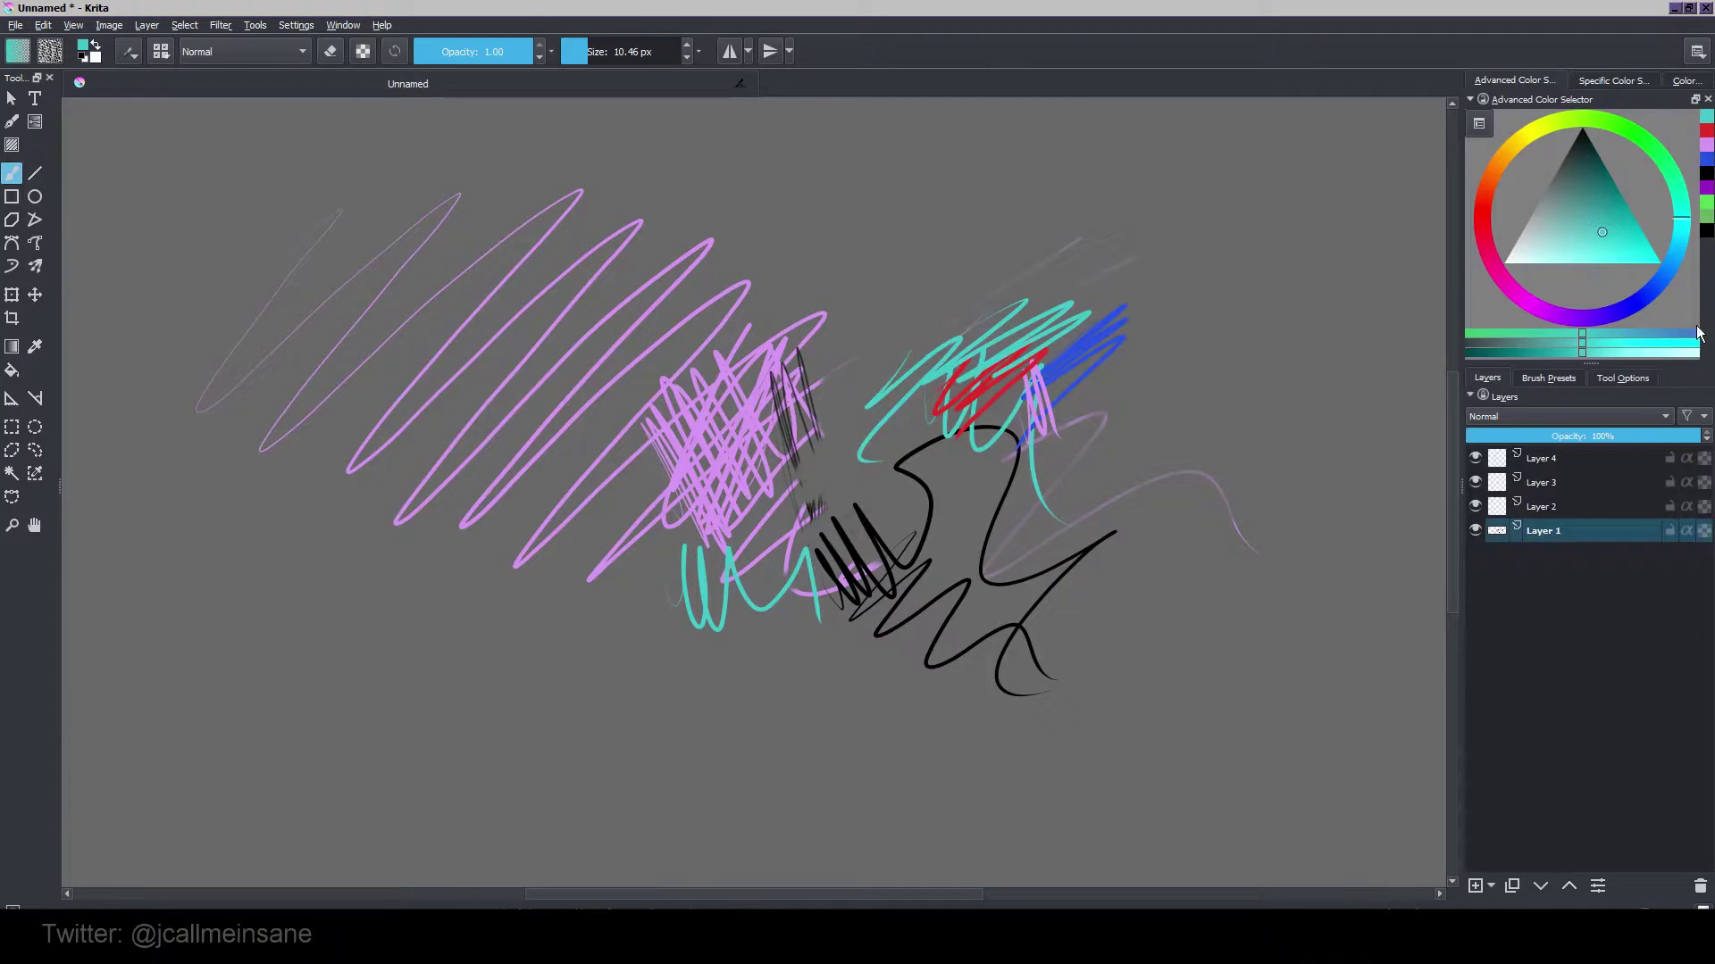
Choose a muted teal in the pop-up palette's color triangle and scribble it below the blue strokes.
{"action": "right_click", "coordinate": [902, 431]}
{"action": "left_click", "coordinate": [898, 430]}
{"action": "left_click", "coordinate": [1073, 322]}
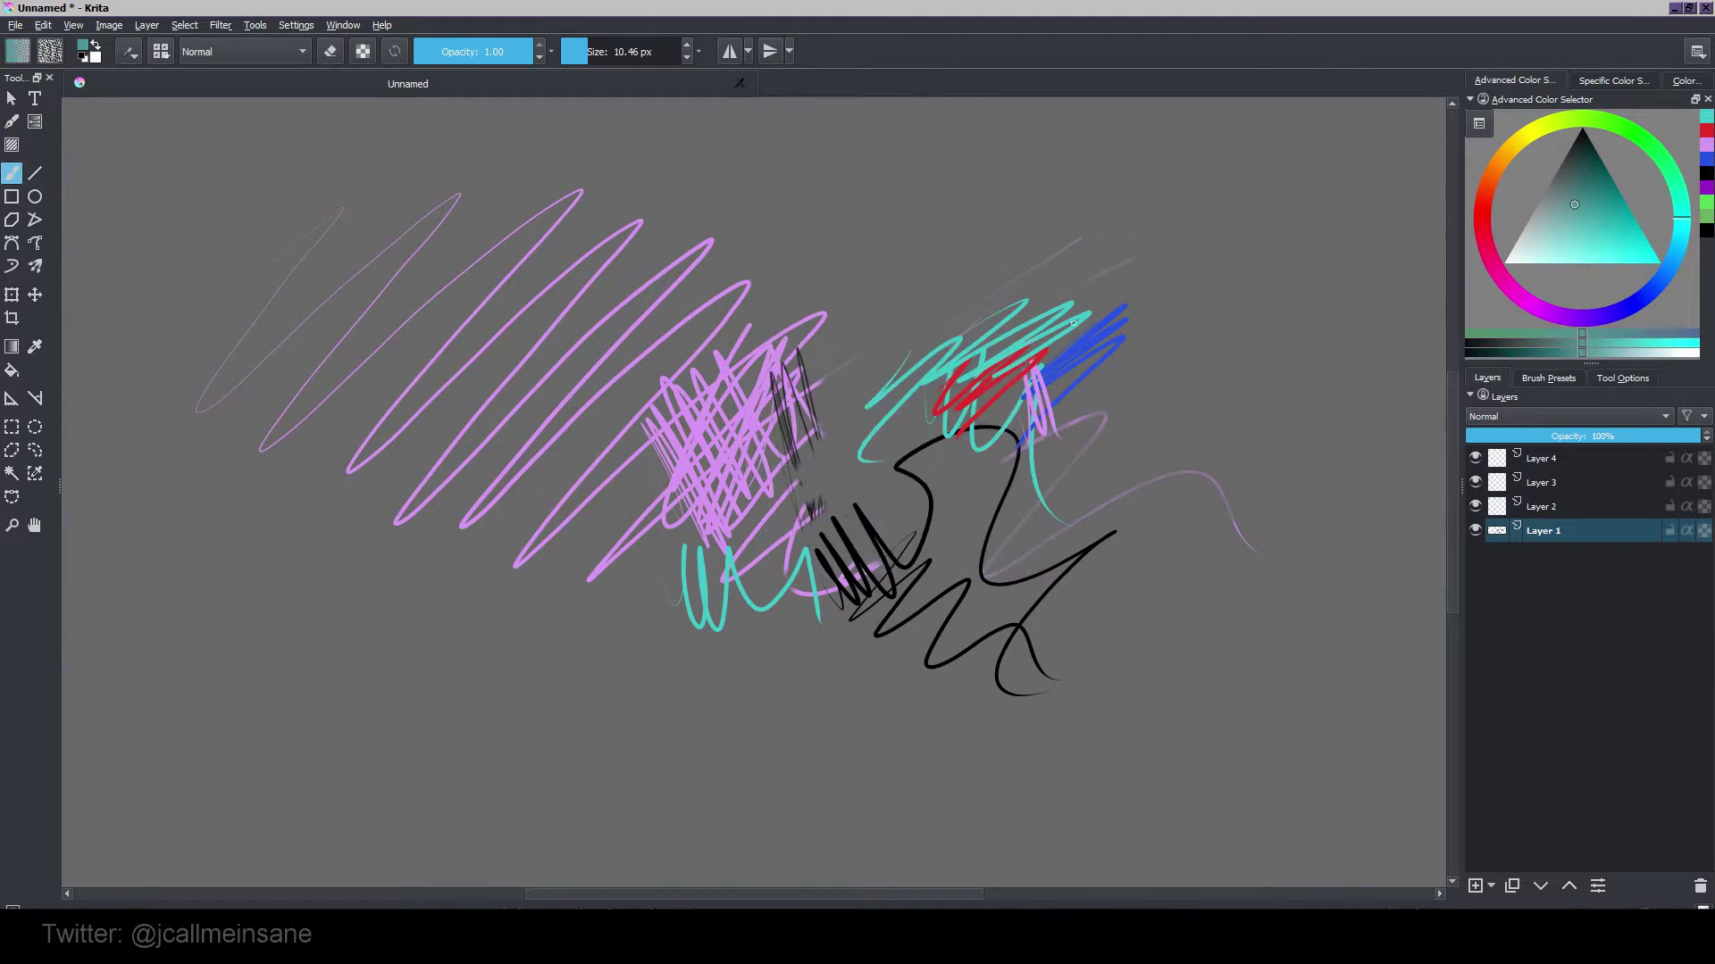
{"action": "left_click_drag", "start_coordinate": [1098, 427], "coordinate": [1004, 438]}
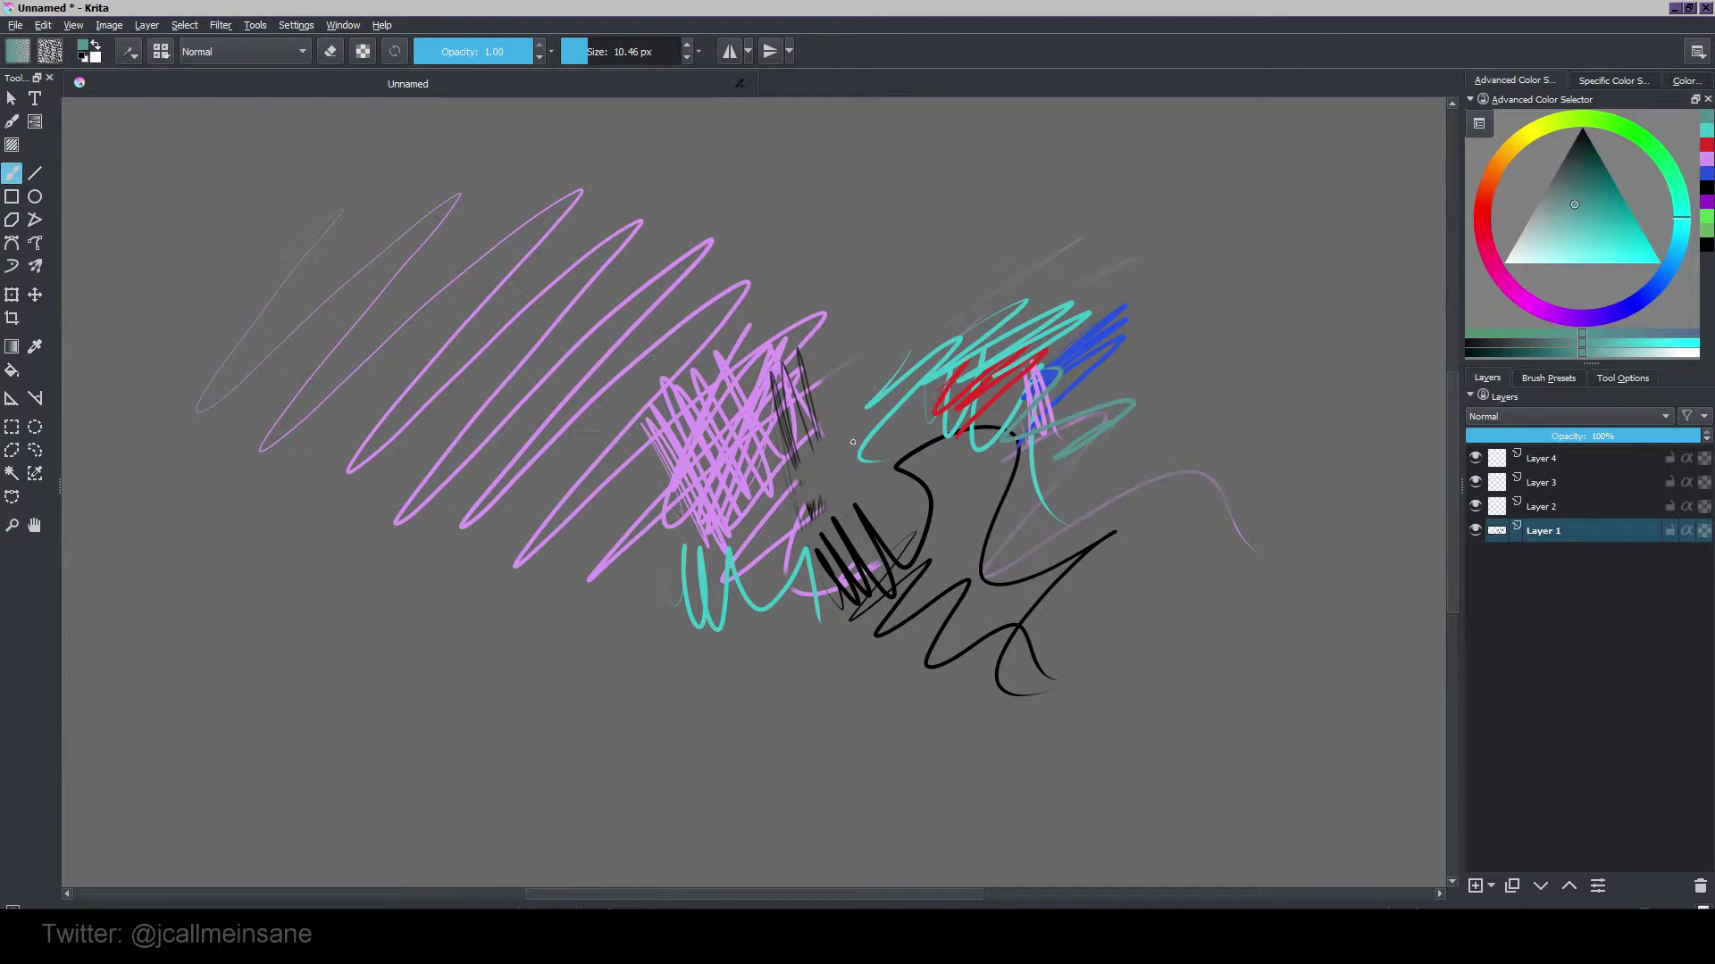
Pick green and crimson hues from the pop-up palette's color wheel and scribble each above the teal strokes.
{"action": "right_click", "coordinate": [880, 463]}
{"action": "left_click", "coordinate": [922, 432]}
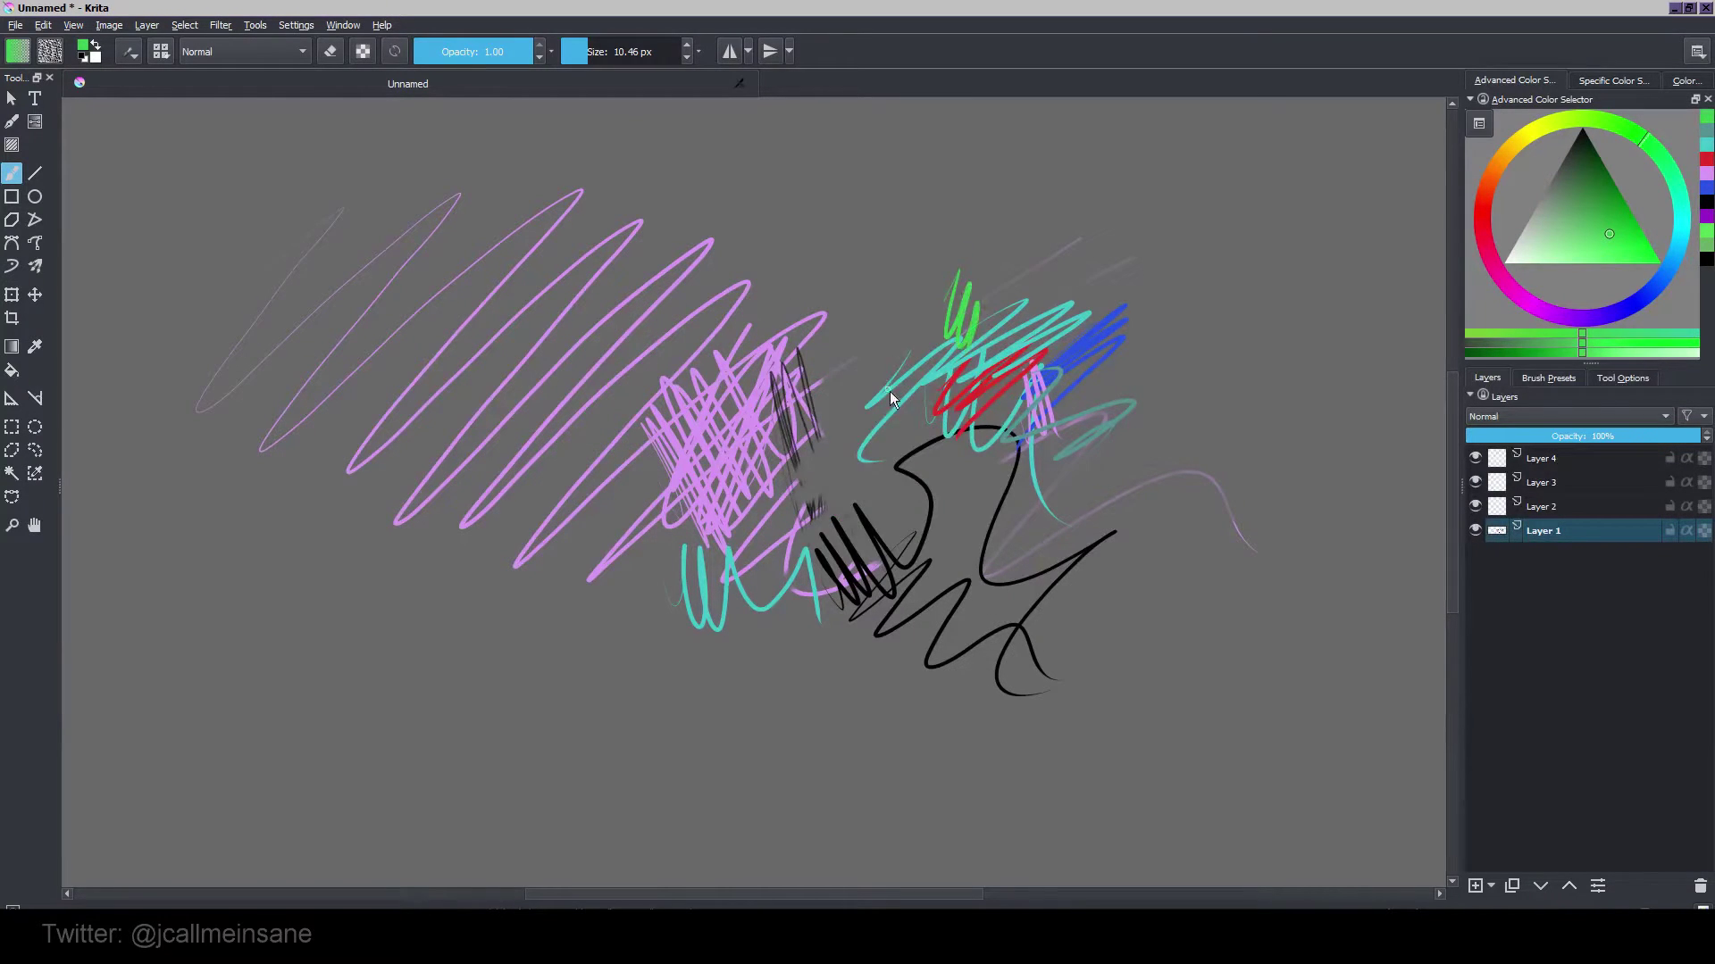
{"action": "right_click", "coordinate": [889, 391]}
{"action": "left_click", "coordinate": [842, 406]}
{"action": "left_click", "coordinate": [927, 226]}
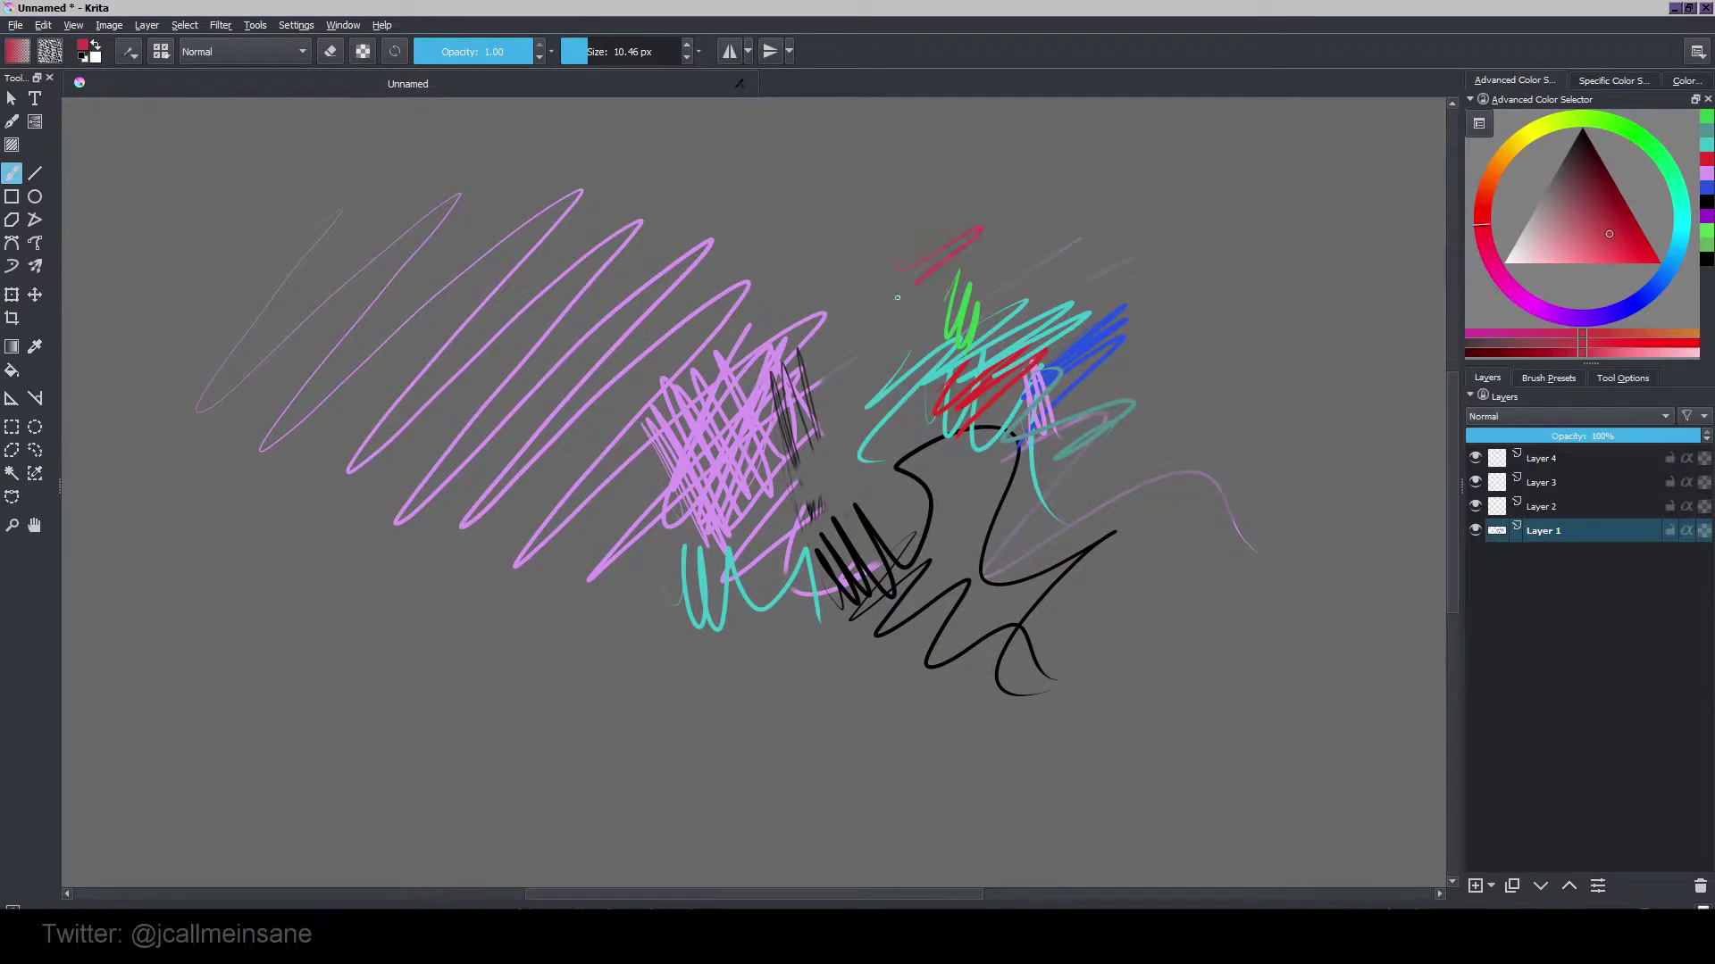
{"action": "left_click_drag", "start_coordinate": [898, 297], "coordinate": [992, 268]}
Draw a crimson zigzag below the muted teal scribble, and beside it an orange-red zigzag with the hue picked from the pop-up palette.
{"action": "right_click", "coordinate": [853, 419]}
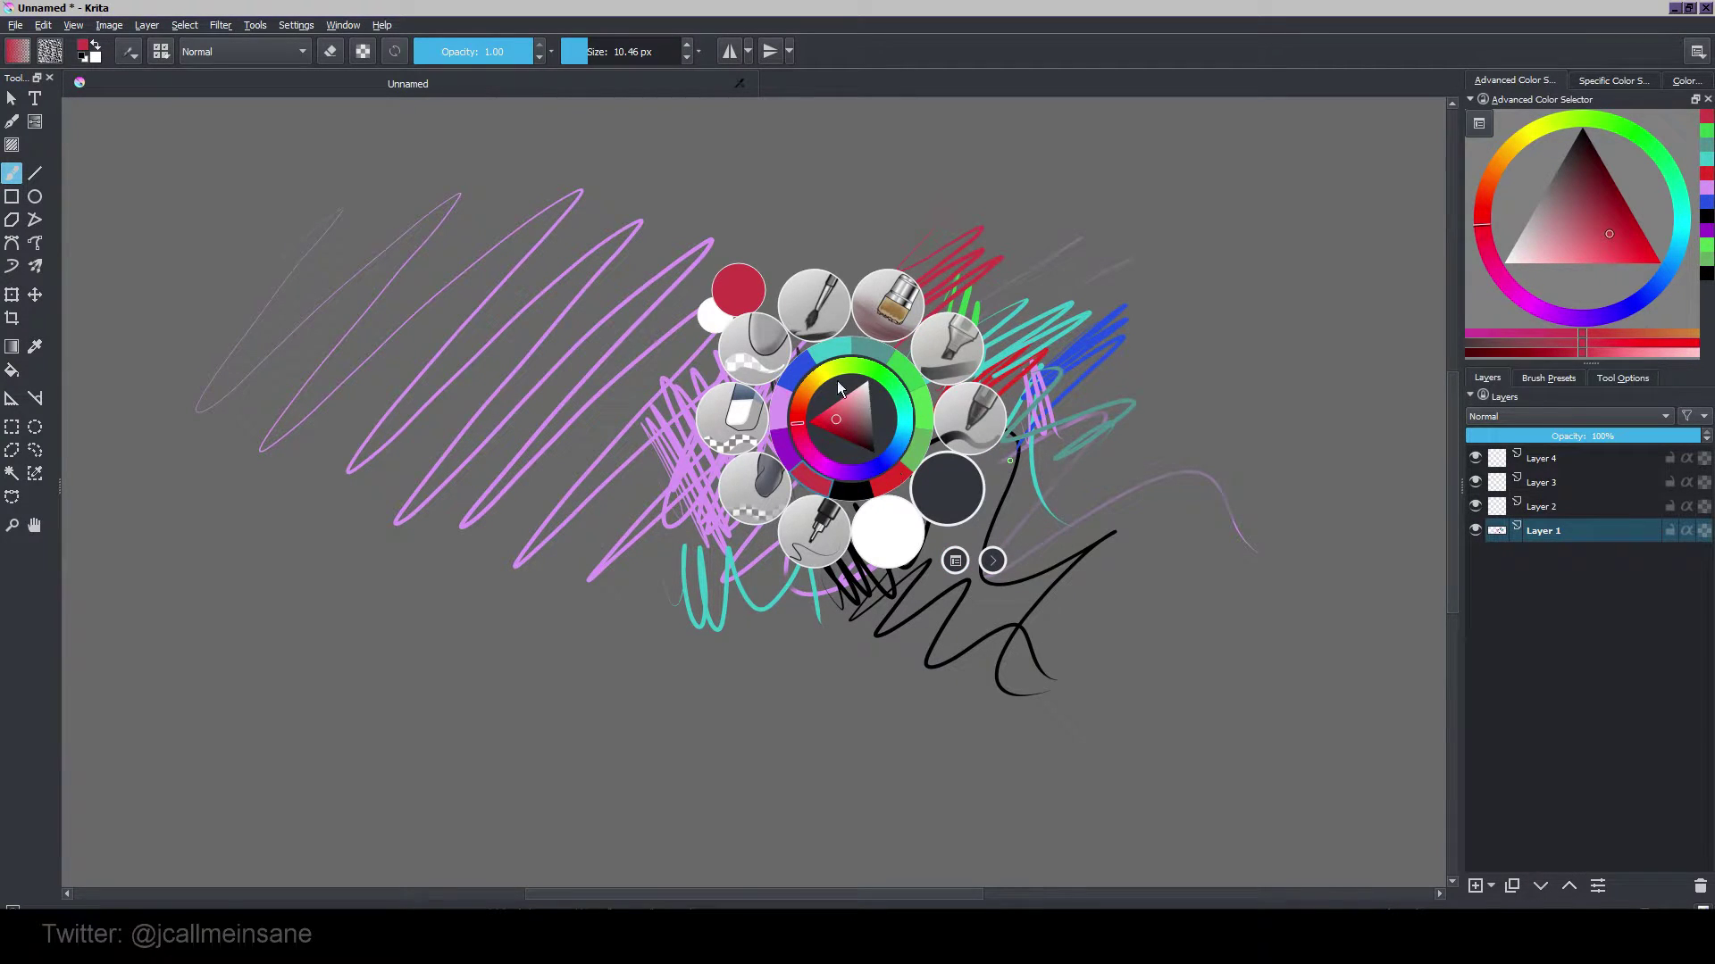
{"action": "left_click", "coordinate": [1018, 447]}
{"action": "left_click_drag", "start_coordinate": [1085, 498], "coordinate": [1155, 449]}
{"action": "right_click", "coordinate": [954, 455]}
{"action": "left_click_drag", "start_coordinate": [920, 496], "coordinate": [941, 452]}
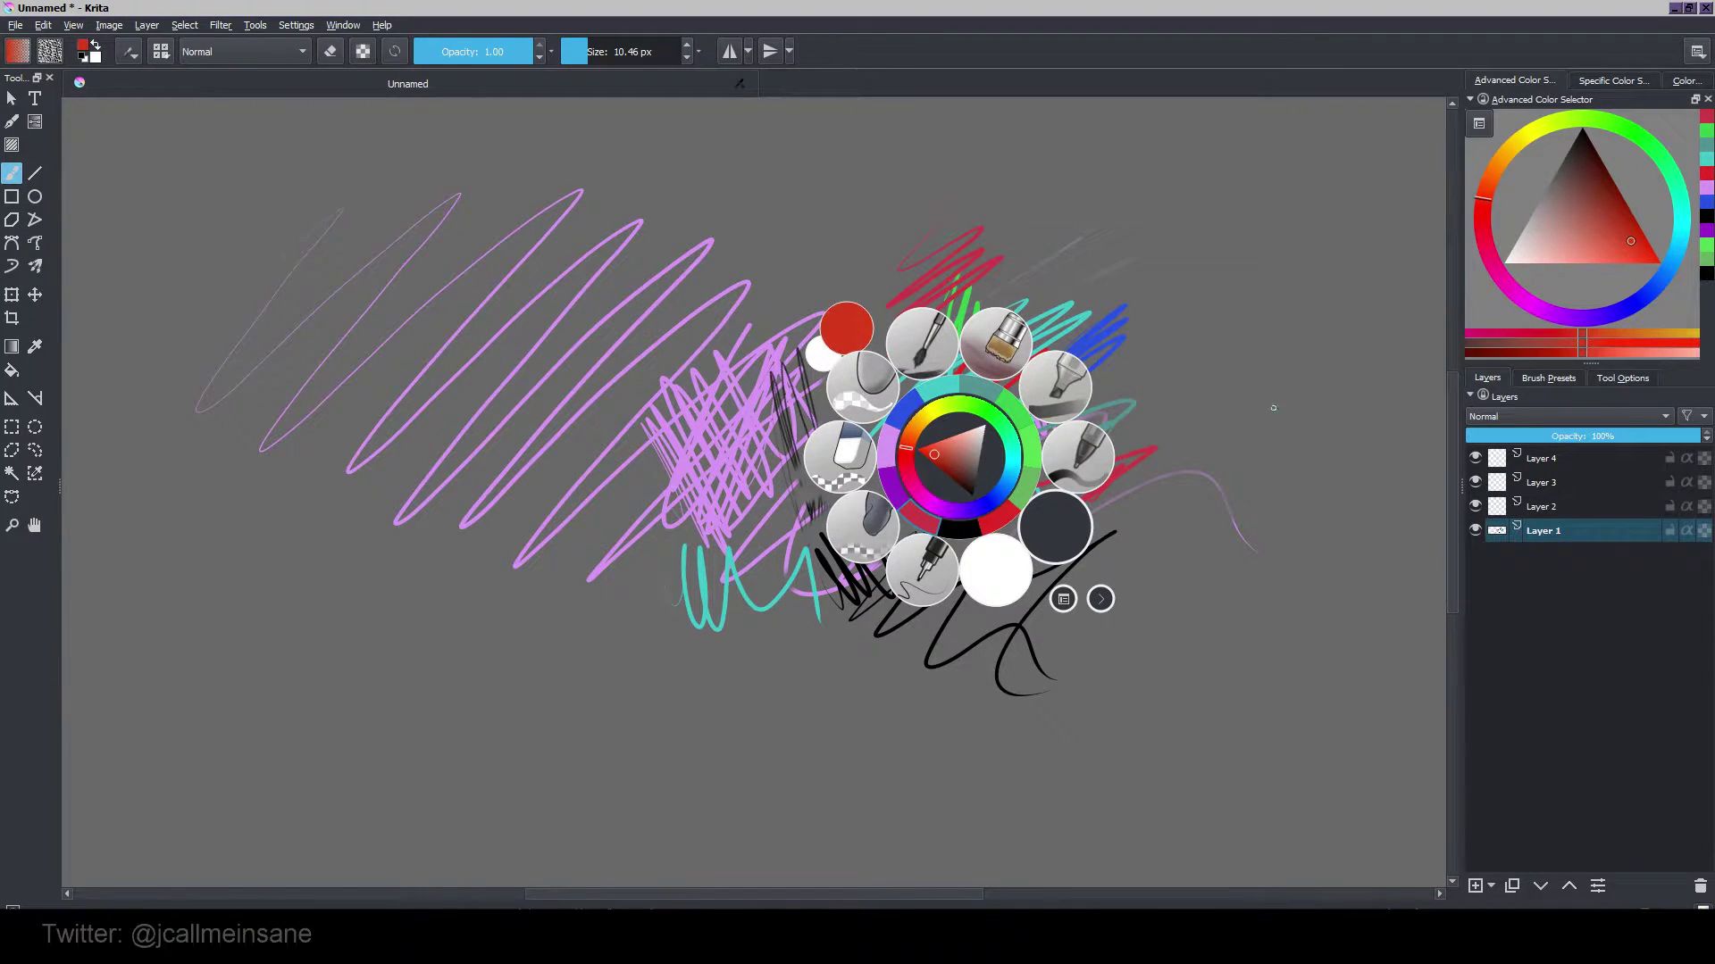
{"action": "left_click", "coordinate": [1271, 458]}
{"action": "mouse_move", "coordinate": [1220, 502]}
{"action": "left_mouse_down"}
{"action": "mouse_move", "coordinate": [1211, 442]}
{"action": "mouse_move", "coordinate": [1181, 437]}
{"action": "mouse_move", "coordinate": [1161, 489]}
{"action": "left_mouse_up"}
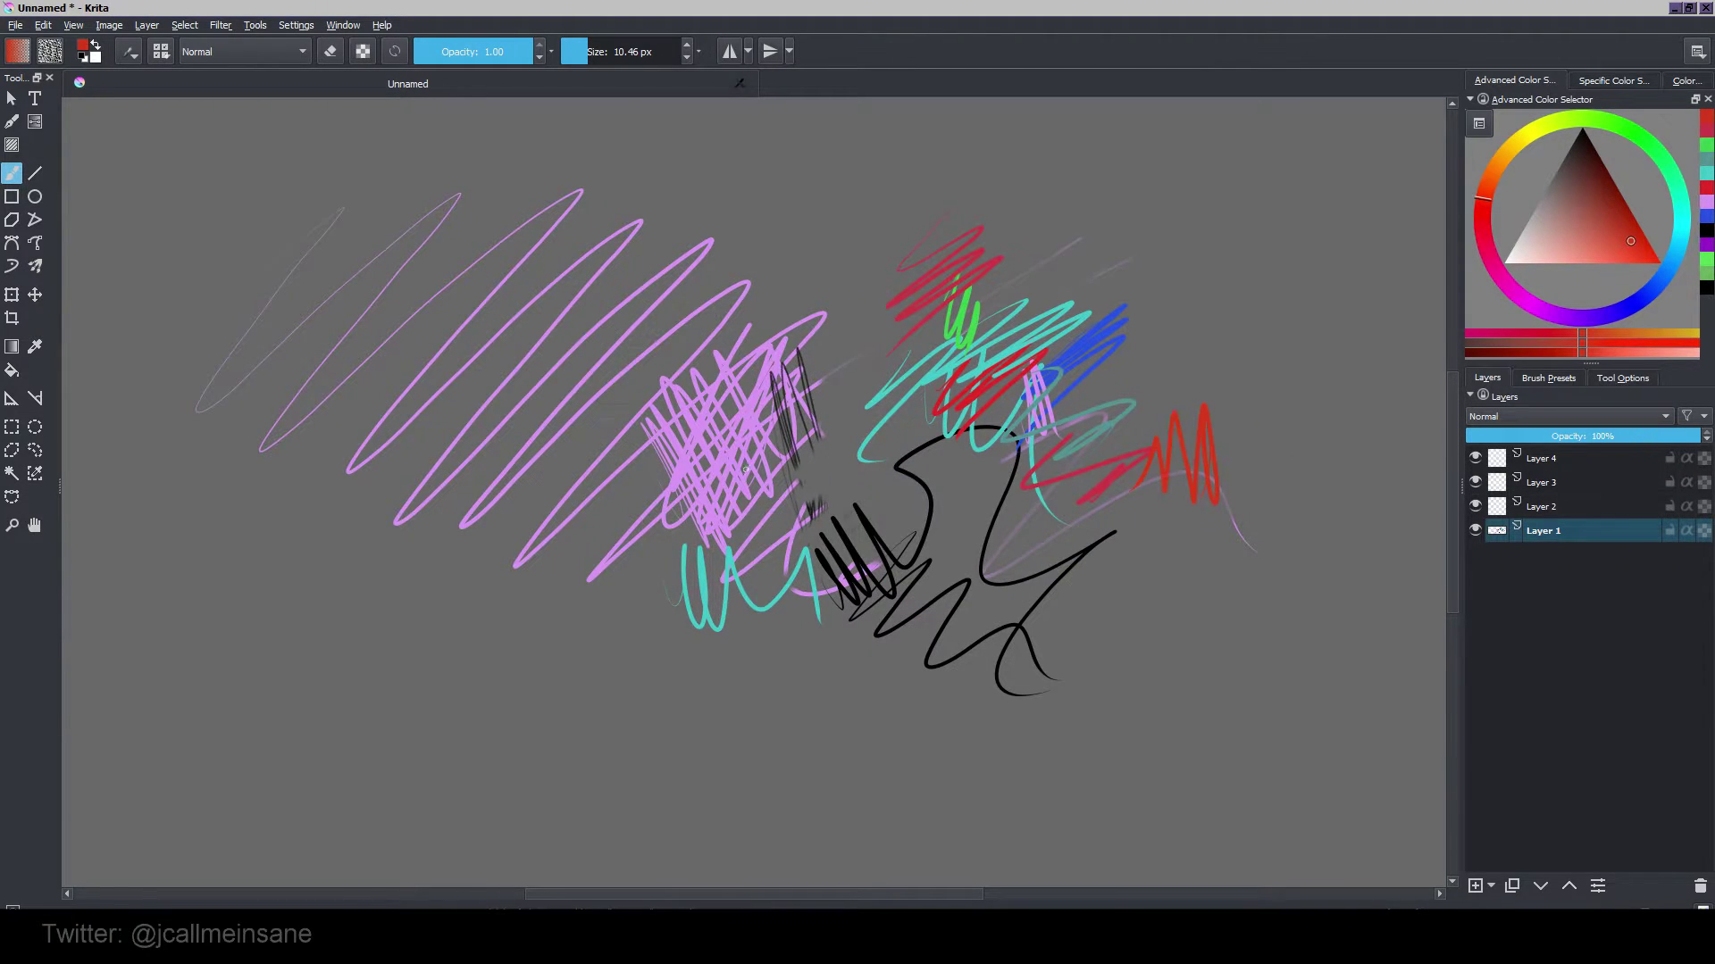
Pick a muted blue from the pop-up palette's wheel and triangle and hatch it beside the green strokes.
{"action": "right_click", "coordinate": [773, 487]}
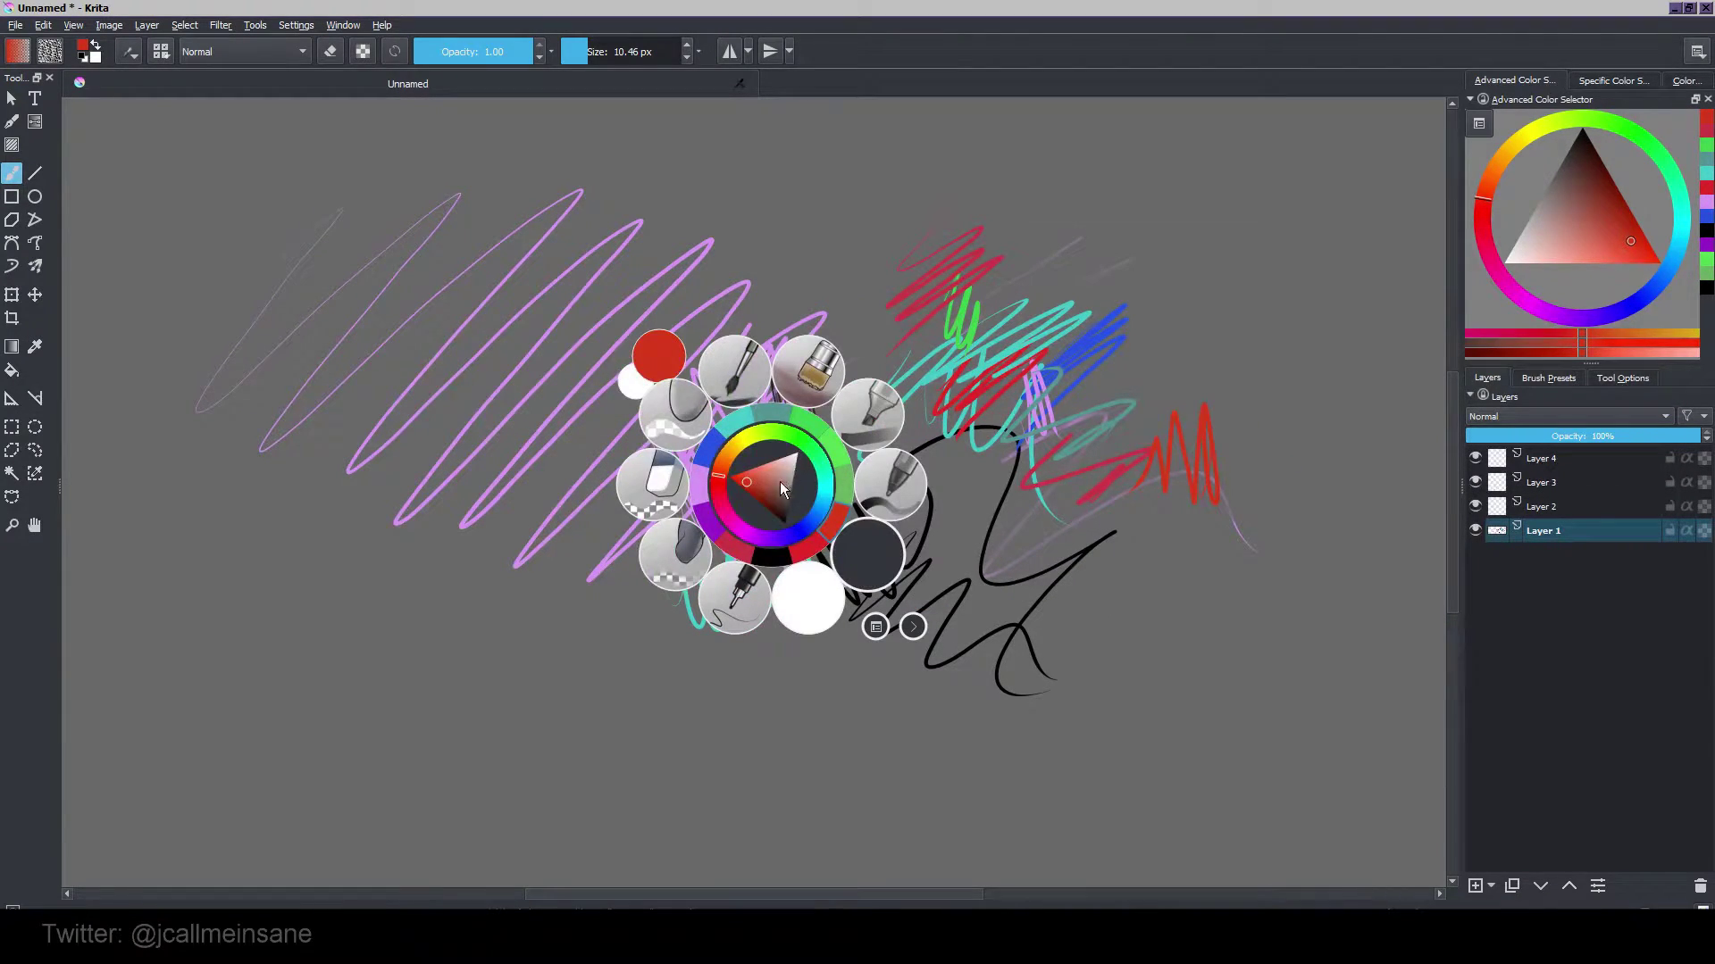
{"action": "left_click", "coordinate": [779, 480]}
{"action": "mouse_move", "coordinate": [815, 449]}
{"action": "left_mouse_down"}
{"action": "mouse_move", "coordinate": [786, 434]}
{"action": "mouse_move", "coordinate": [815, 527]}
{"action": "left_mouse_up"}
{"action": "left_click", "coordinate": [913, 370]}
{"action": "left_click_drag", "start_coordinate": [913, 369], "coordinate": [917, 310]}
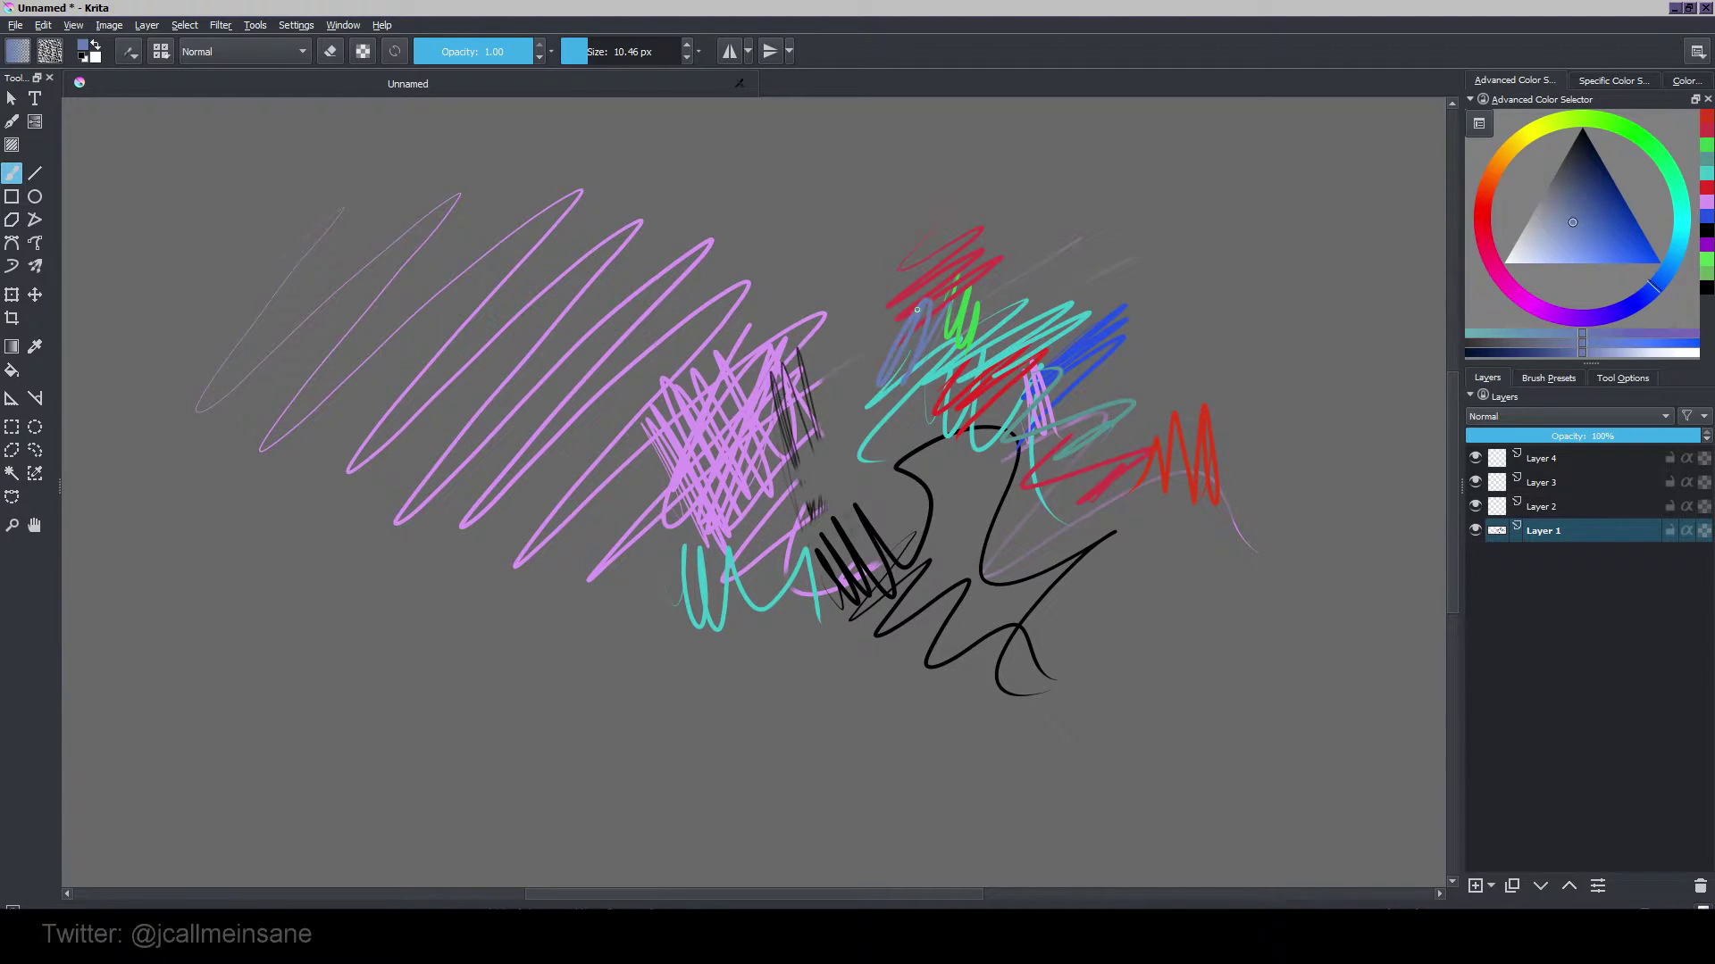
Choose muted purple and violet in the pop-up palette, scribbling purple above the teal strokes and violet beside the crimson ones.
{"action": "right_click", "coordinate": [862, 465]}
{"action": "left_click", "coordinate": [849, 516]}
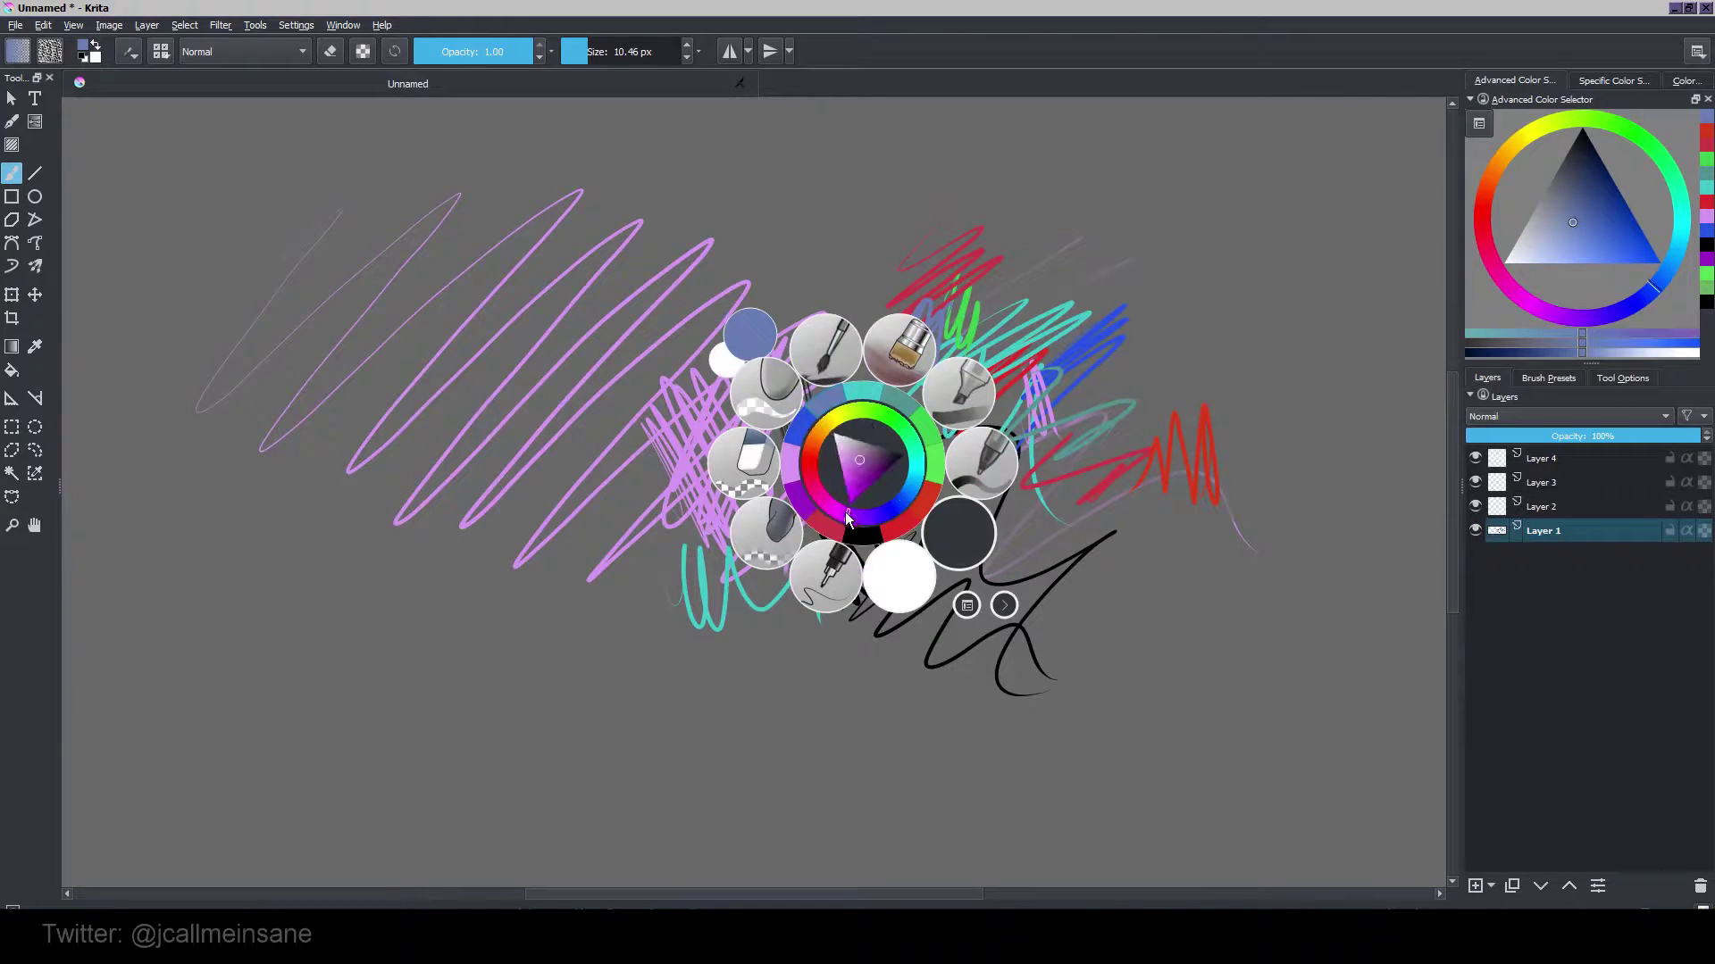
{"action": "mouse_move", "coordinate": [1040, 246]}
{"action": "left_mouse_down"}
{"action": "mouse_move", "coordinate": [1000, 286]}
{"action": "mouse_move", "coordinate": [1116, 268]}
{"action": "left_mouse_up"}
{"action": "right_click", "coordinate": [757, 464]}
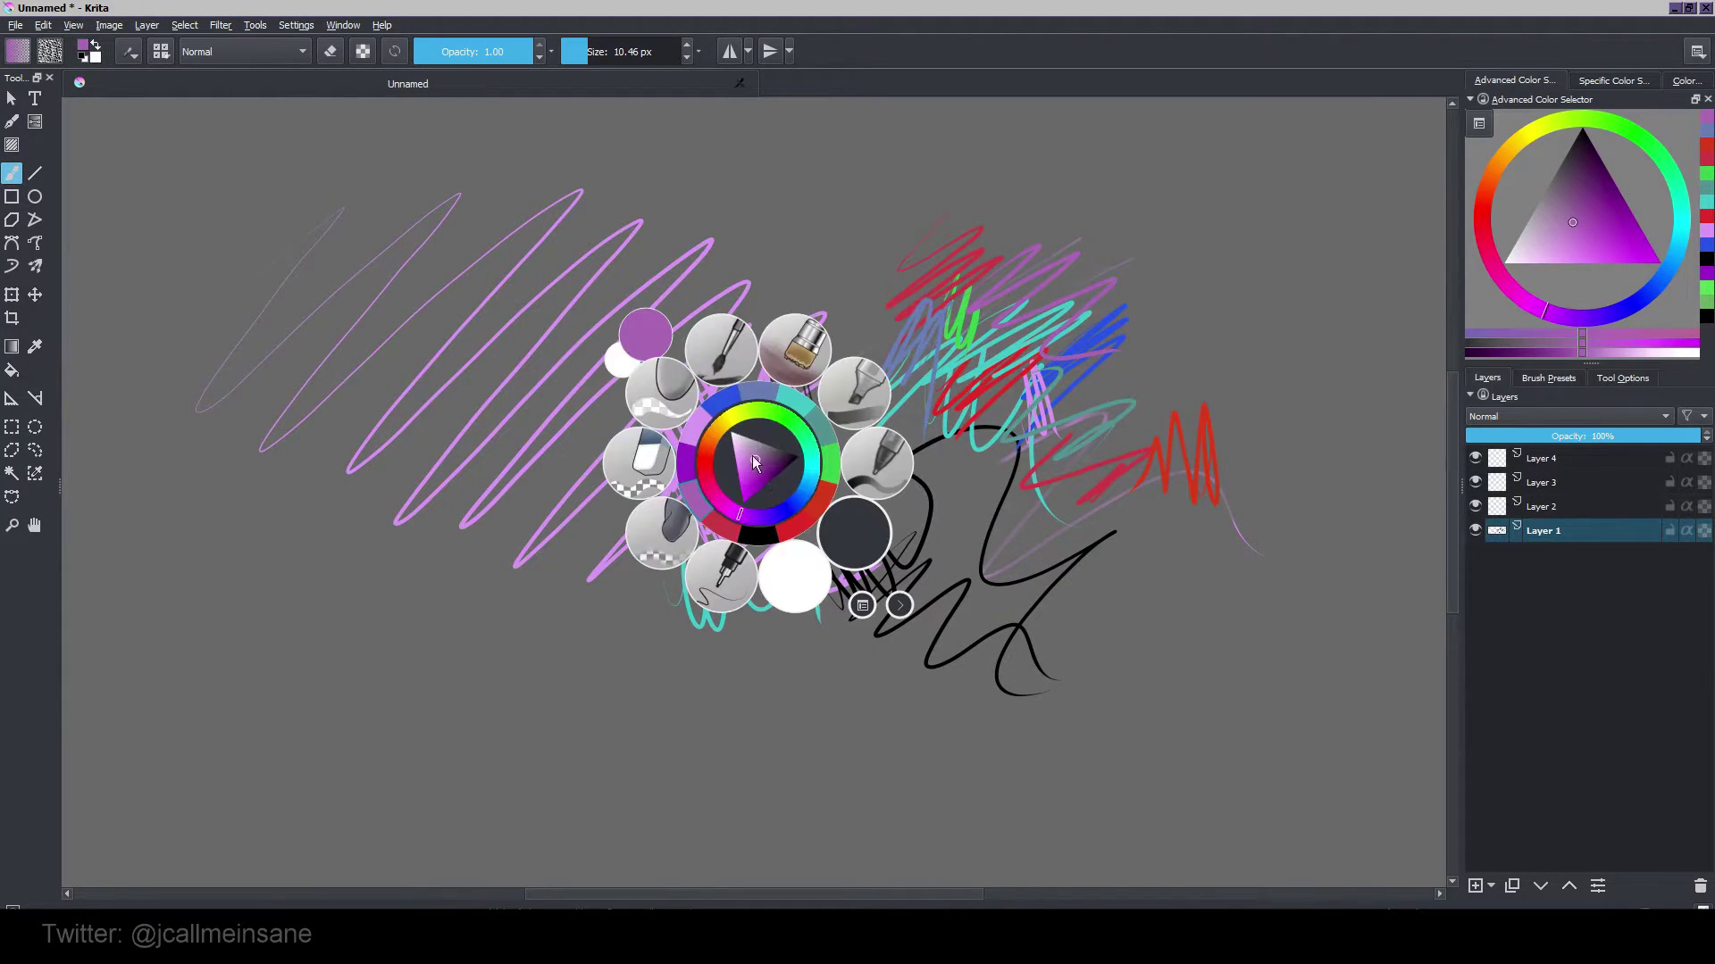
{"action": "left_click", "coordinate": [766, 515]}
{"action": "left_click", "coordinate": [754, 480]}
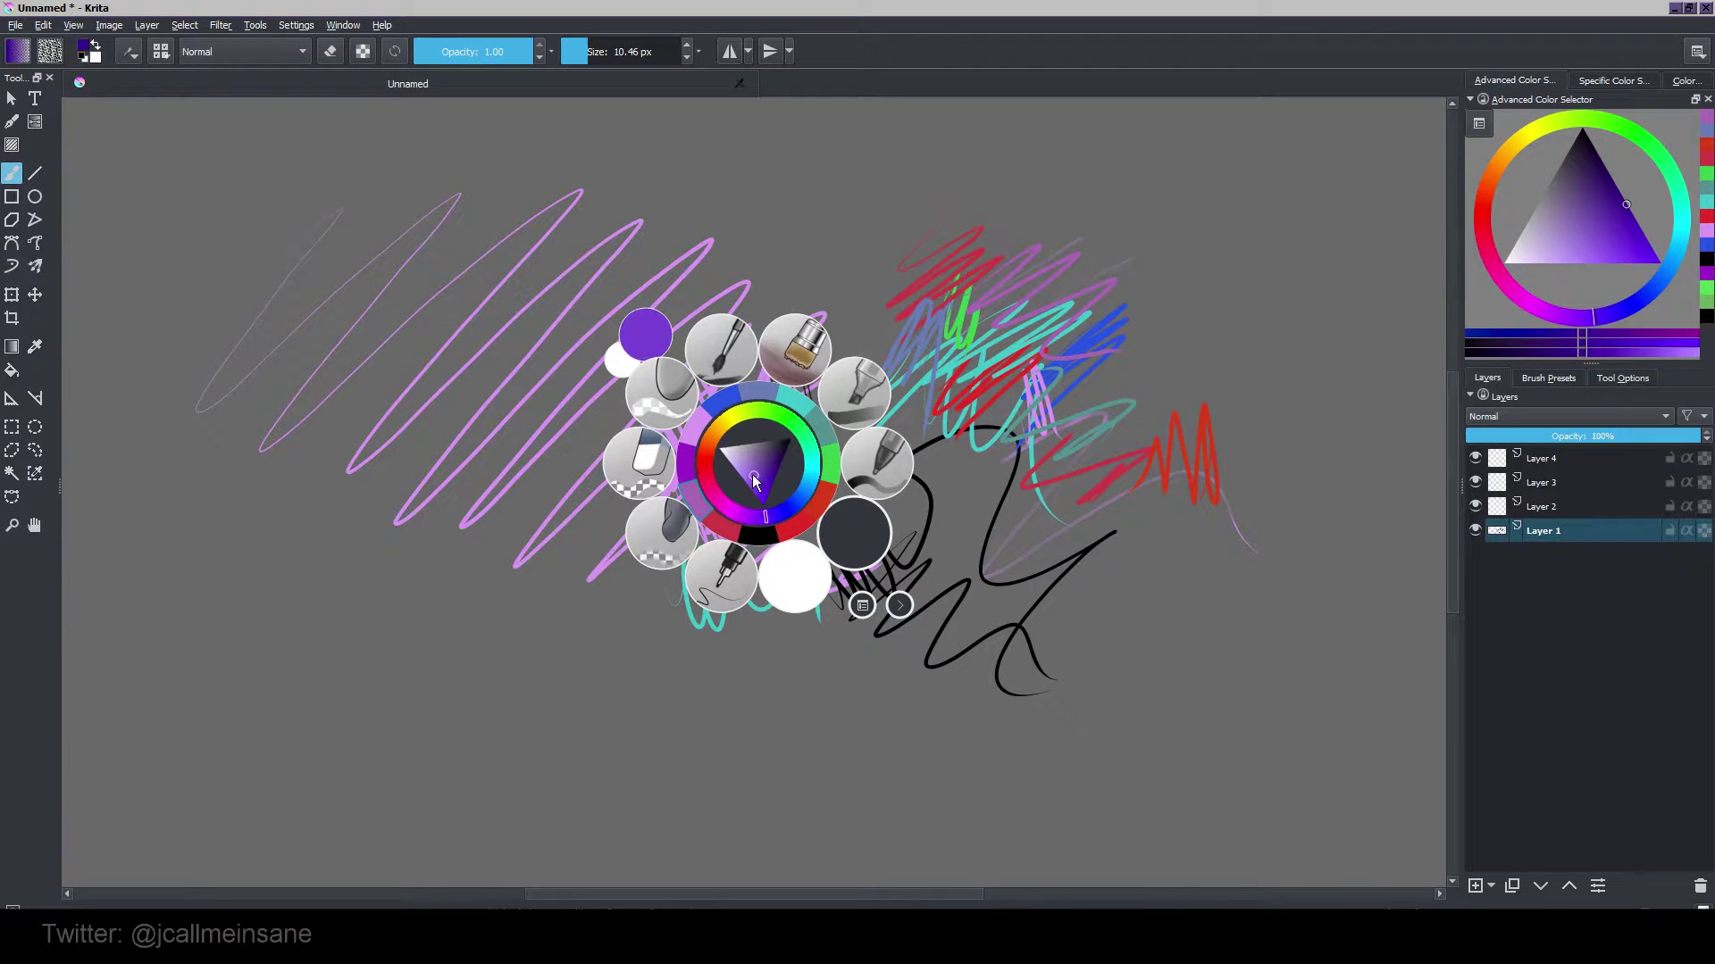
{"action": "left_click", "coordinate": [805, 206]}
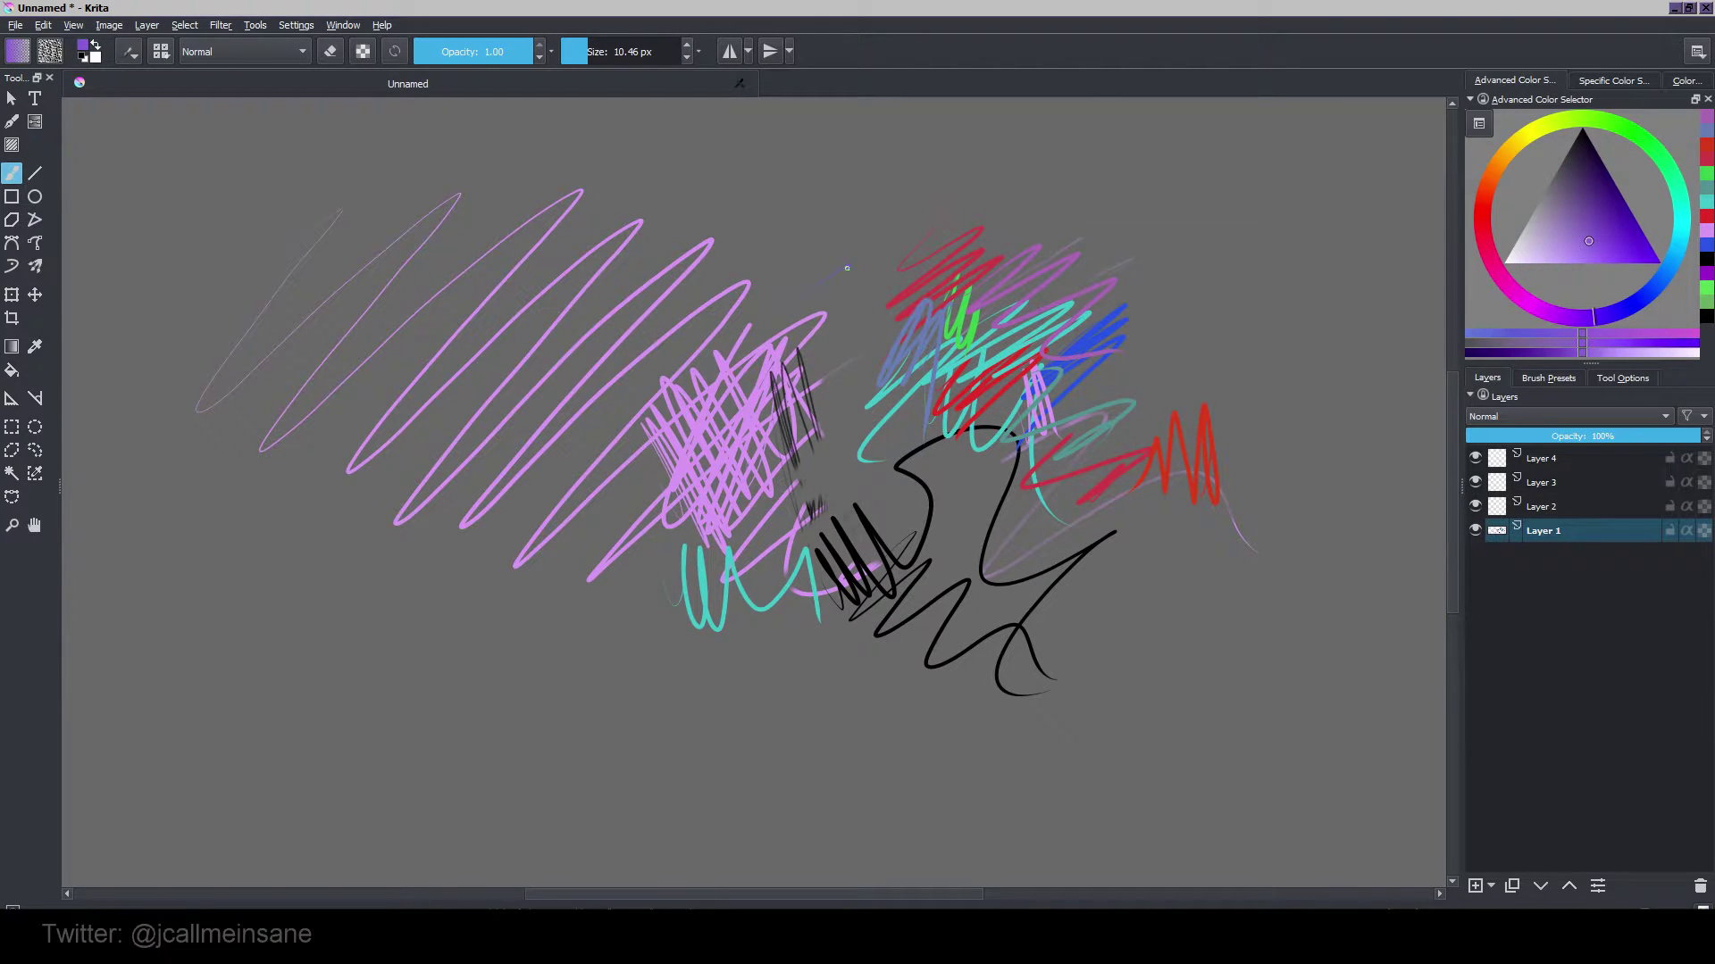
Set black with a yellow hue in the pop-up palette and draw a short stroke above the purple crosshatching.
{"action": "right_click", "coordinate": [707, 482]}
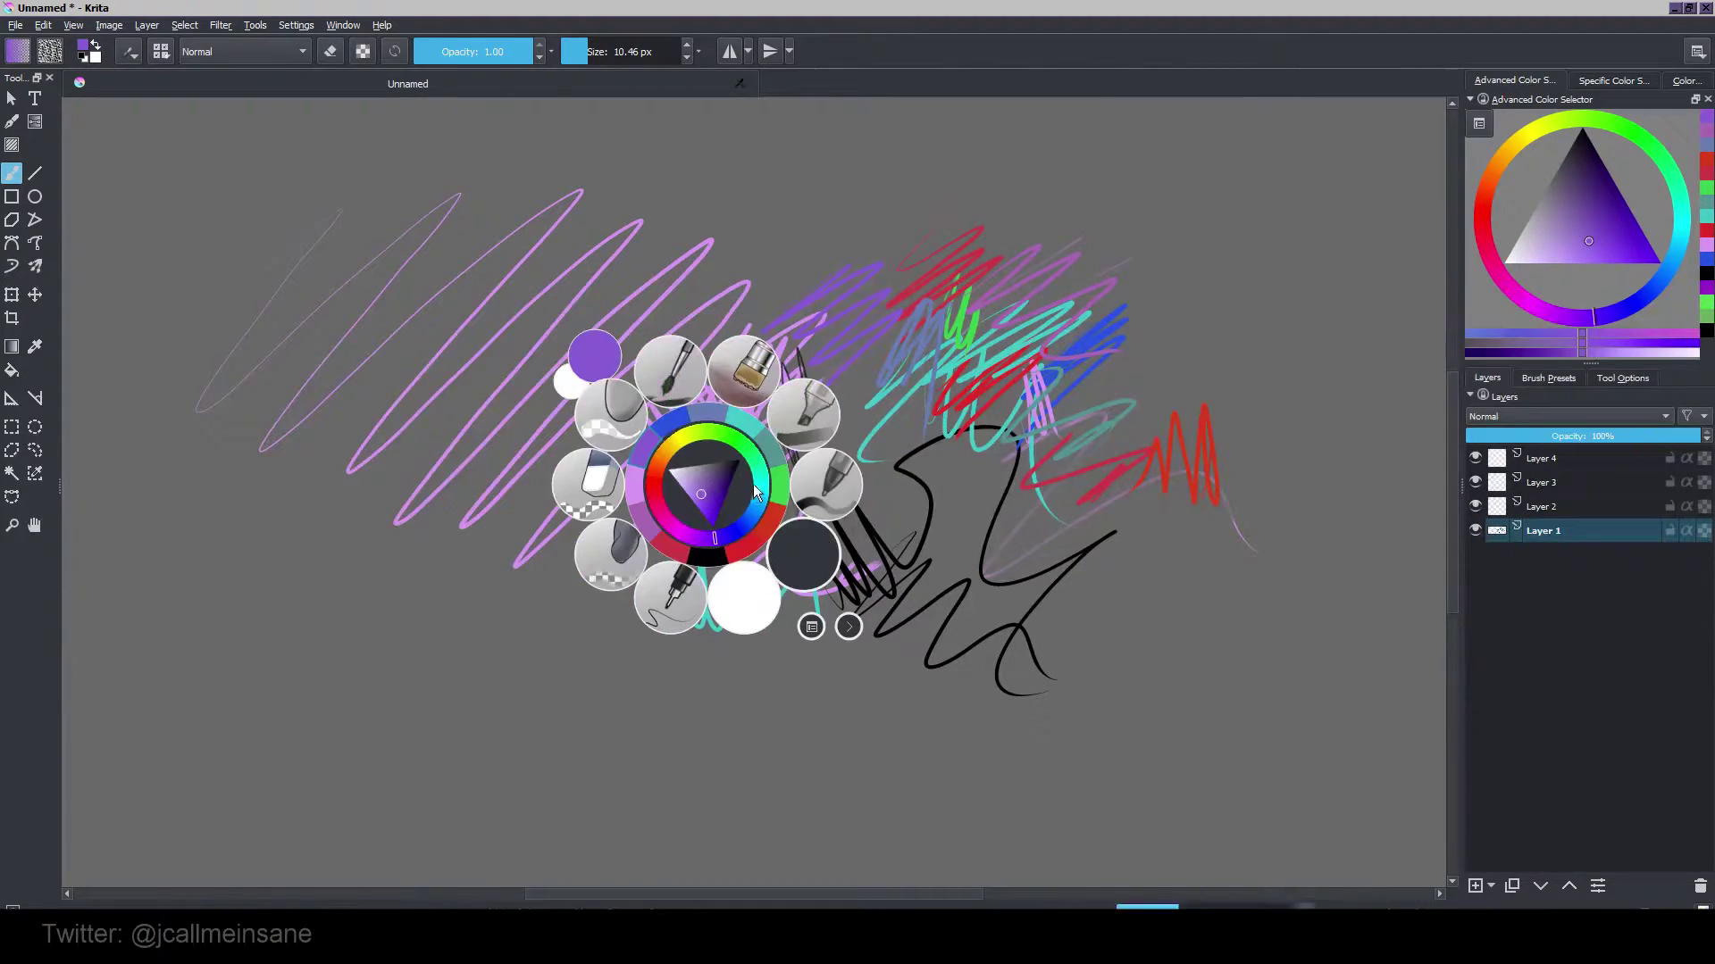
{"action": "left_click", "coordinate": [741, 462]}
{"action": "left_click", "coordinate": [684, 445]}
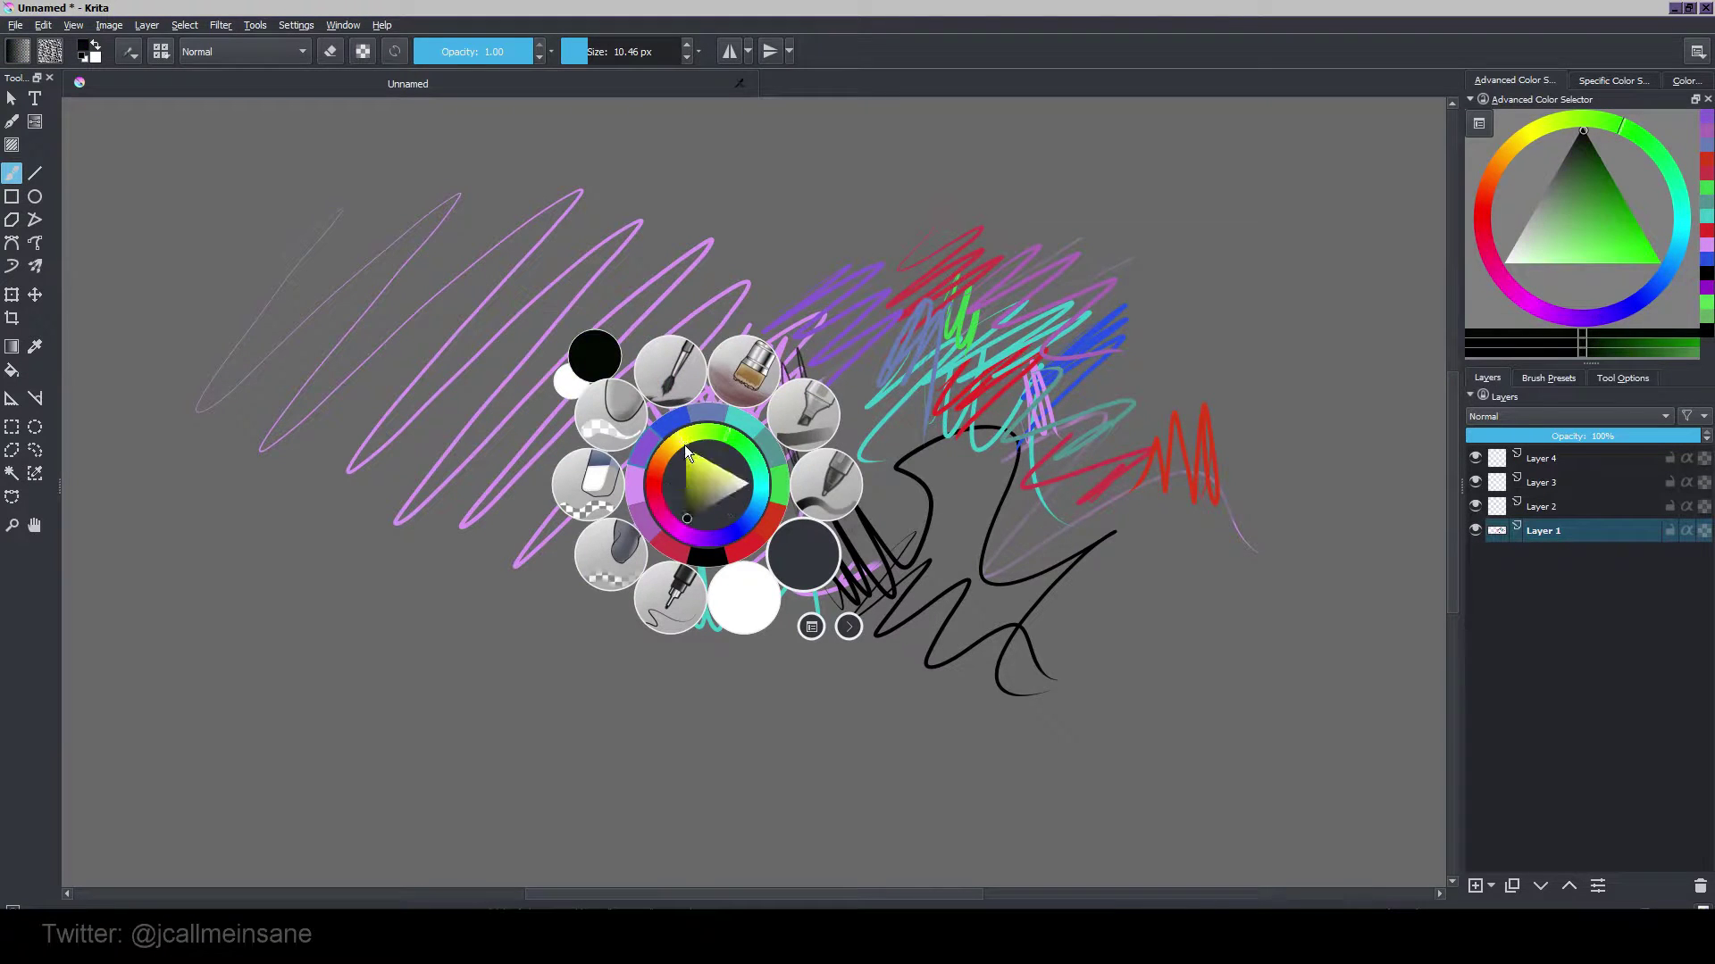
{"action": "left_click", "coordinate": [765, 253]}
{"action": "mouse_move", "coordinate": [757, 308]}
{"action": "left_mouse_down"}
{"action": "mouse_move", "coordinate": [761, 365]}
{"action": "mouse_move", "coordinate": [770, 380]}
{"action": "mouse_move", "coordinate": [759, 295]}
{"action": "mouse_move", "coordinate": [786, 397]}
{"action": "left_mouse_up"}
Choose pure yellow in the pop-up palette, draw a zigzag over the black stroke and loop an ellipse around the black curve's start.
{"action": "right_click", "coordinate": [746, 413]}
{"action": "left_click", "coordinate": [779, 409]}
{"action": "left_click", "coordinate": [748, 353]}
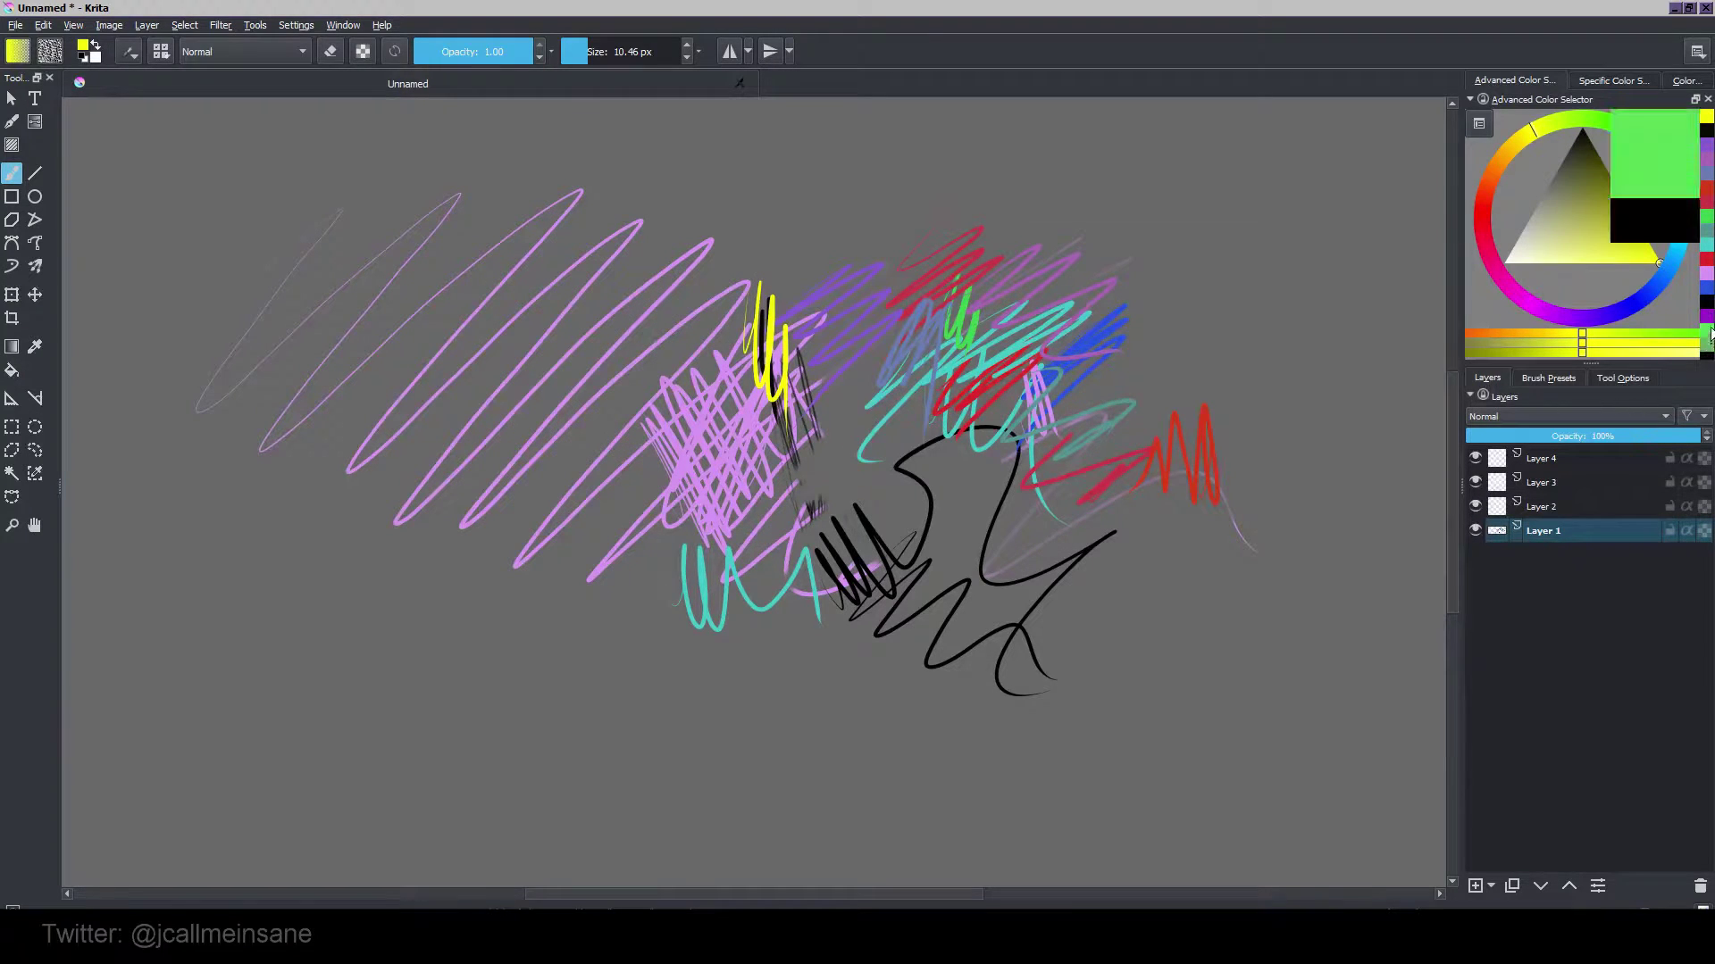
{"action": "mouse_move", "coordinate": [870, 478]}
{"action": "left_mouse_down"}
{"action": "mouse_move", "coordinate": [933, 446]}
{"action": "mouse_move", "coordinate": [863, 525]}
{"action": "left_mouse_up"}
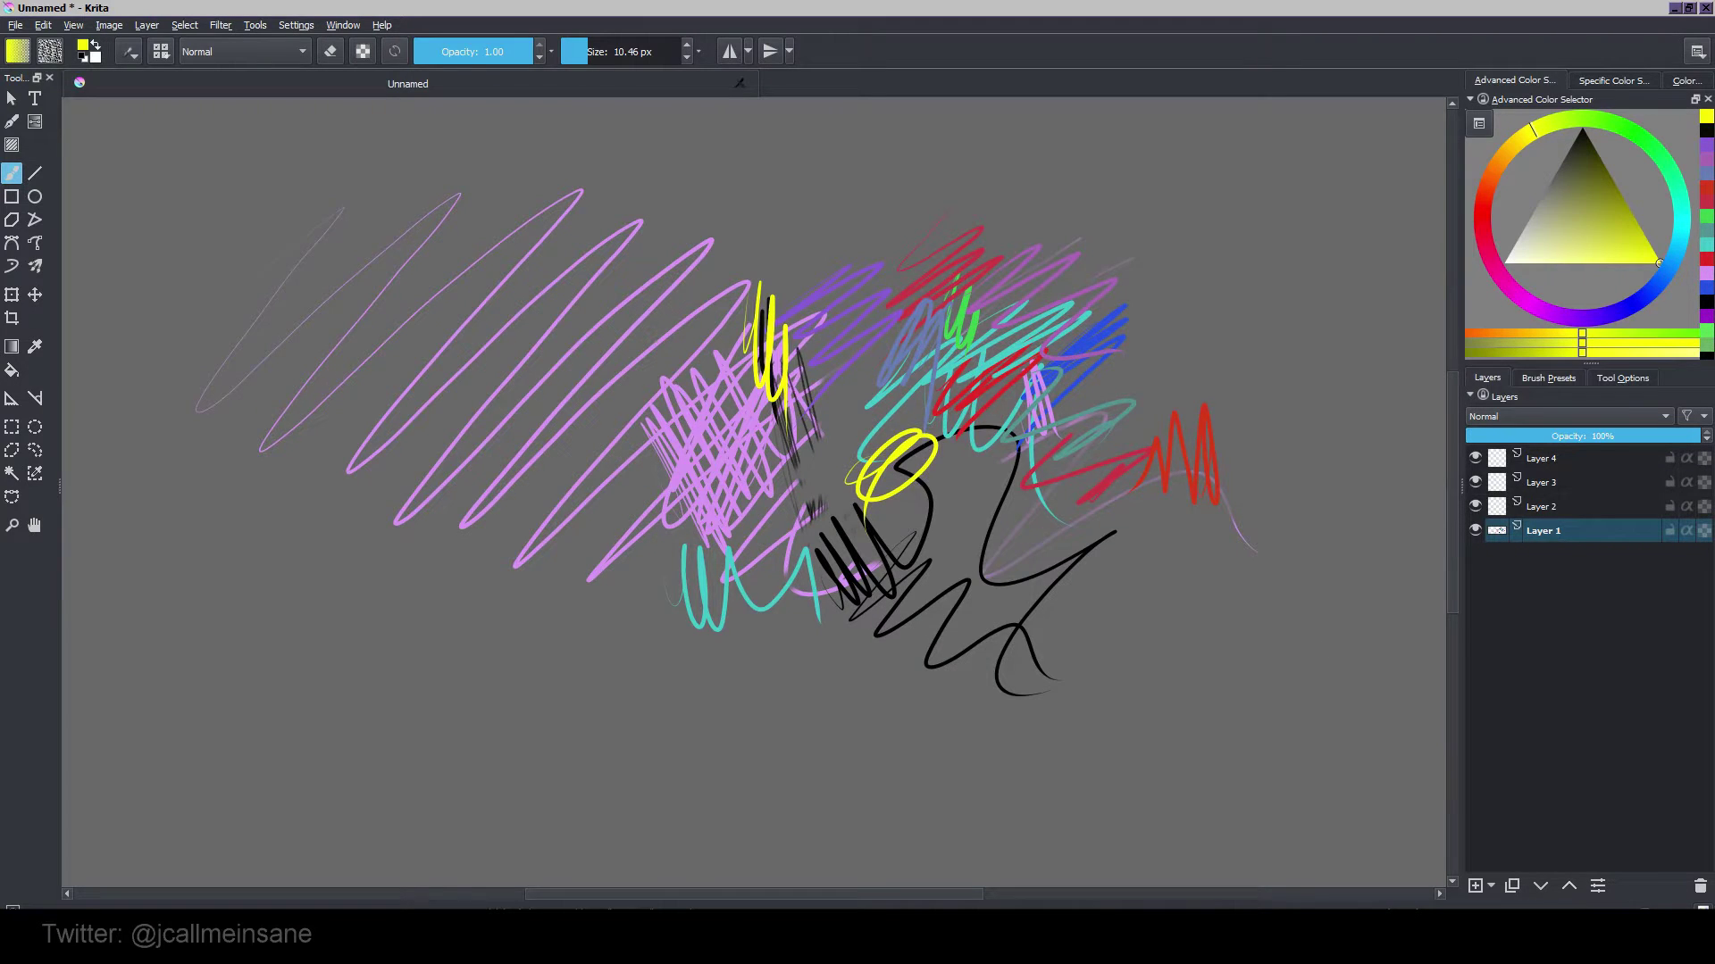
Clear all test strokes from Layer 1 and remove the selection.
{"action": "key", "text": "minus"}
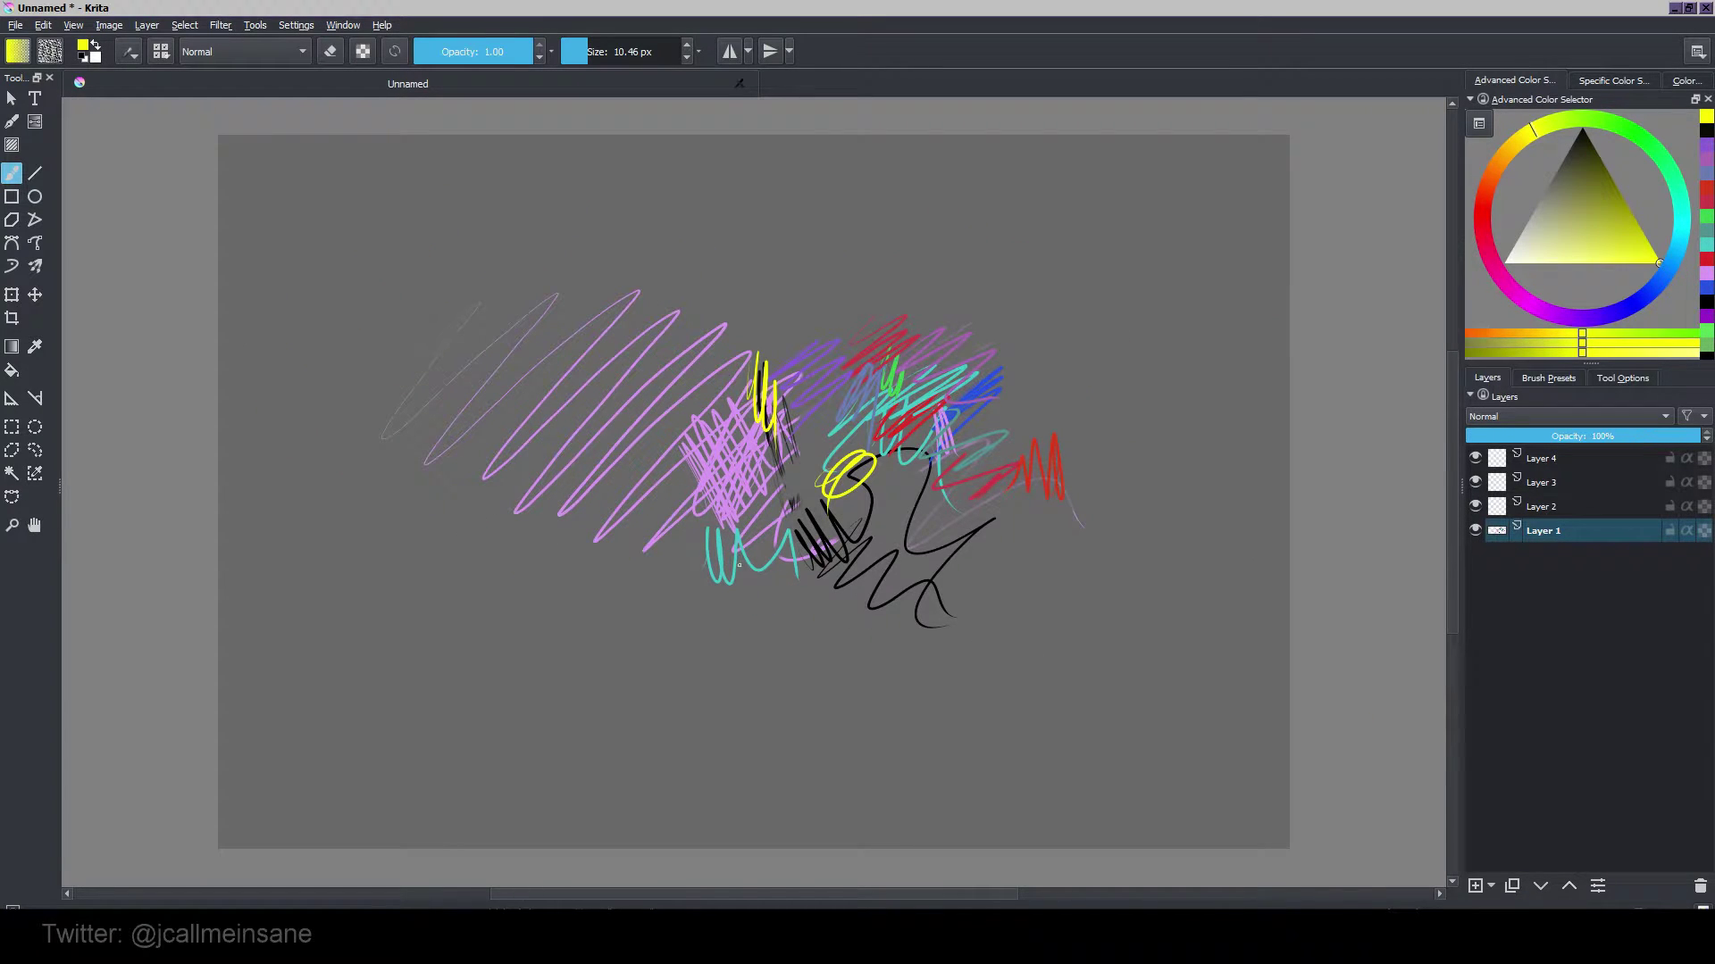
{"action": "key", "text": "ctrl+a"}
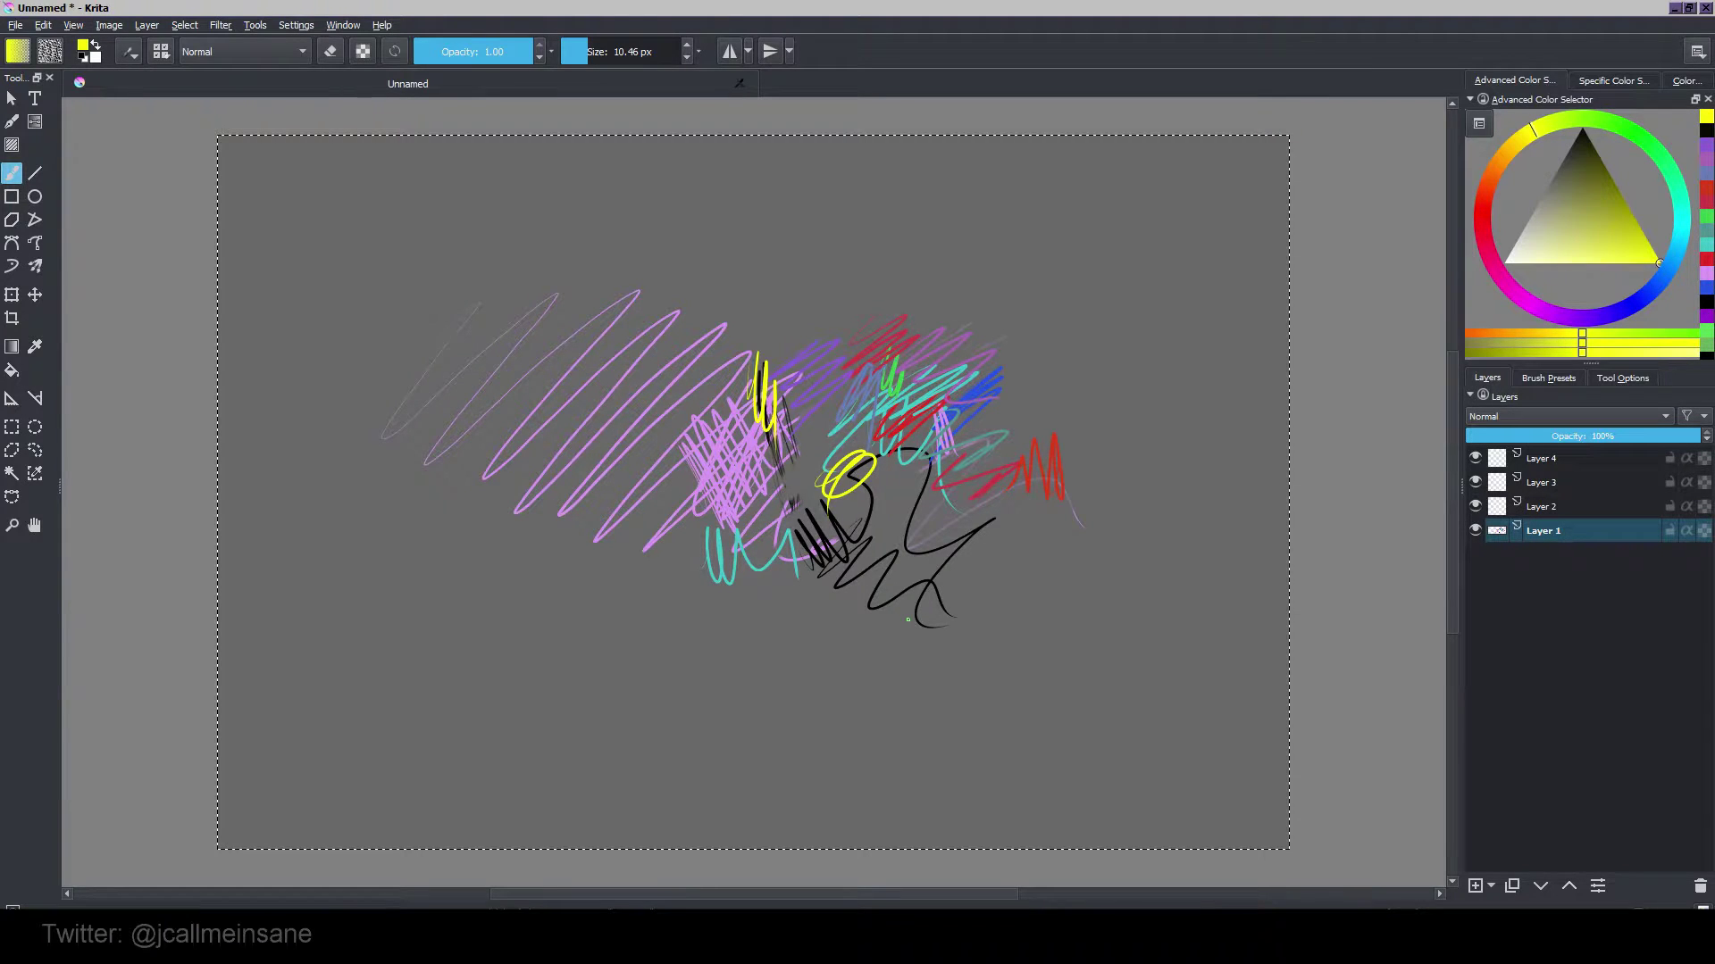
{"action": "key", "text": "Delete"}
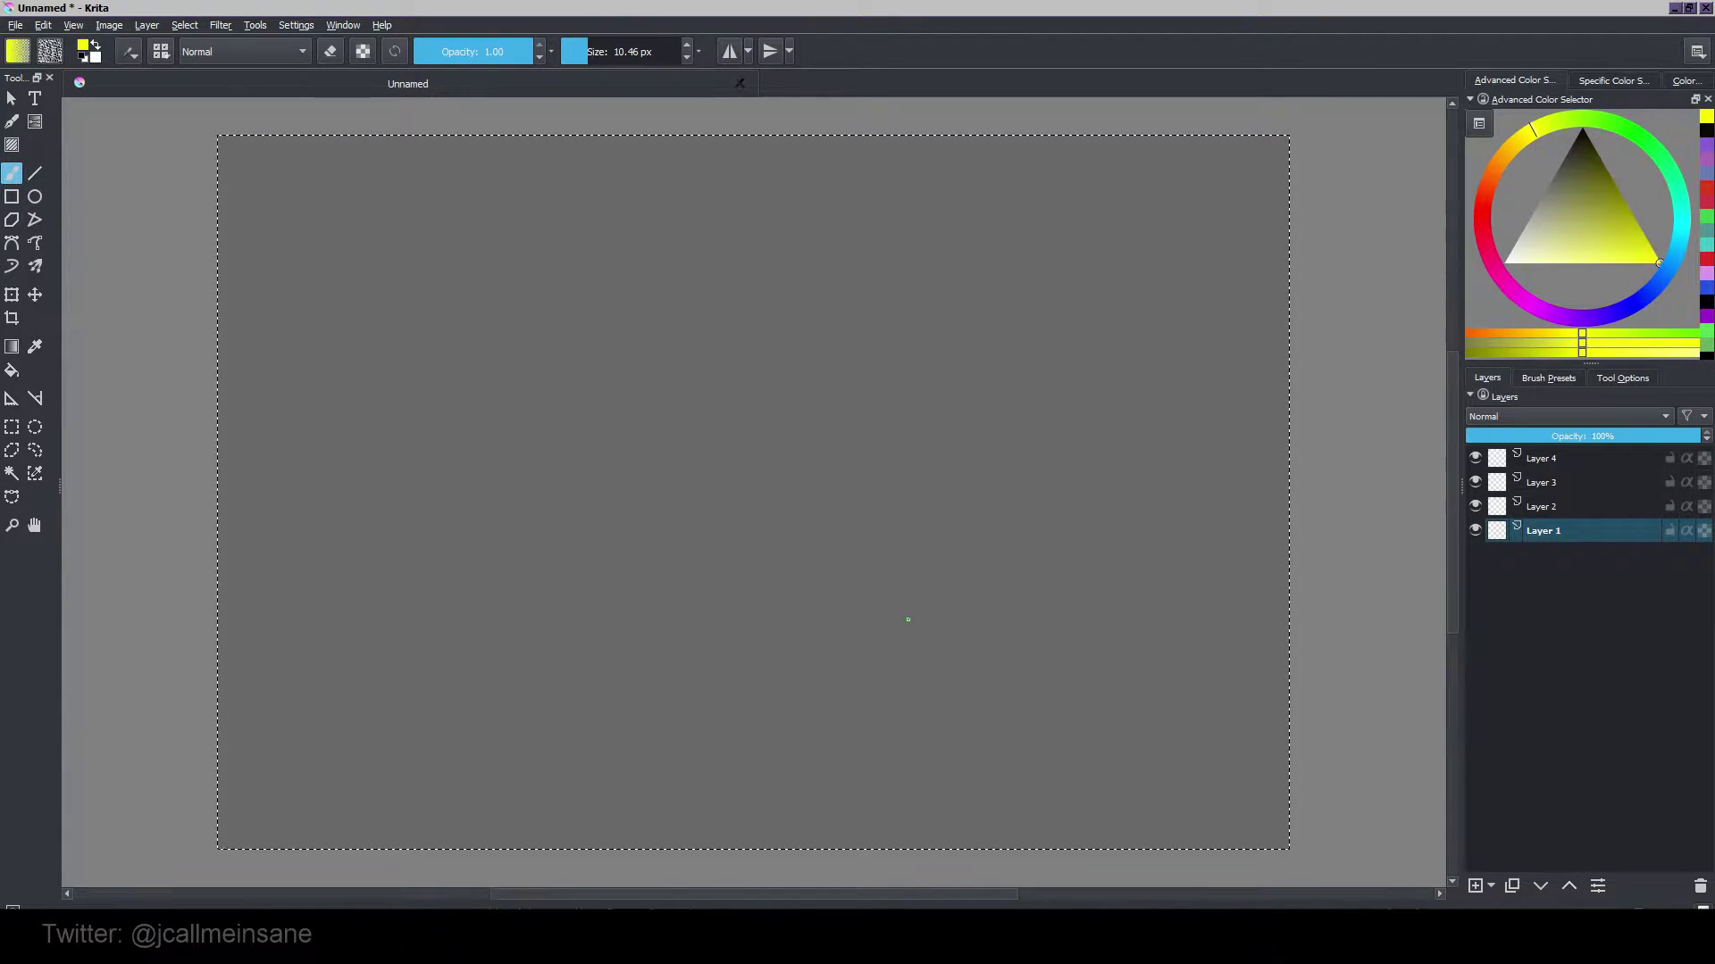
{"action": "key", "text": "ctrl+shift+a"}
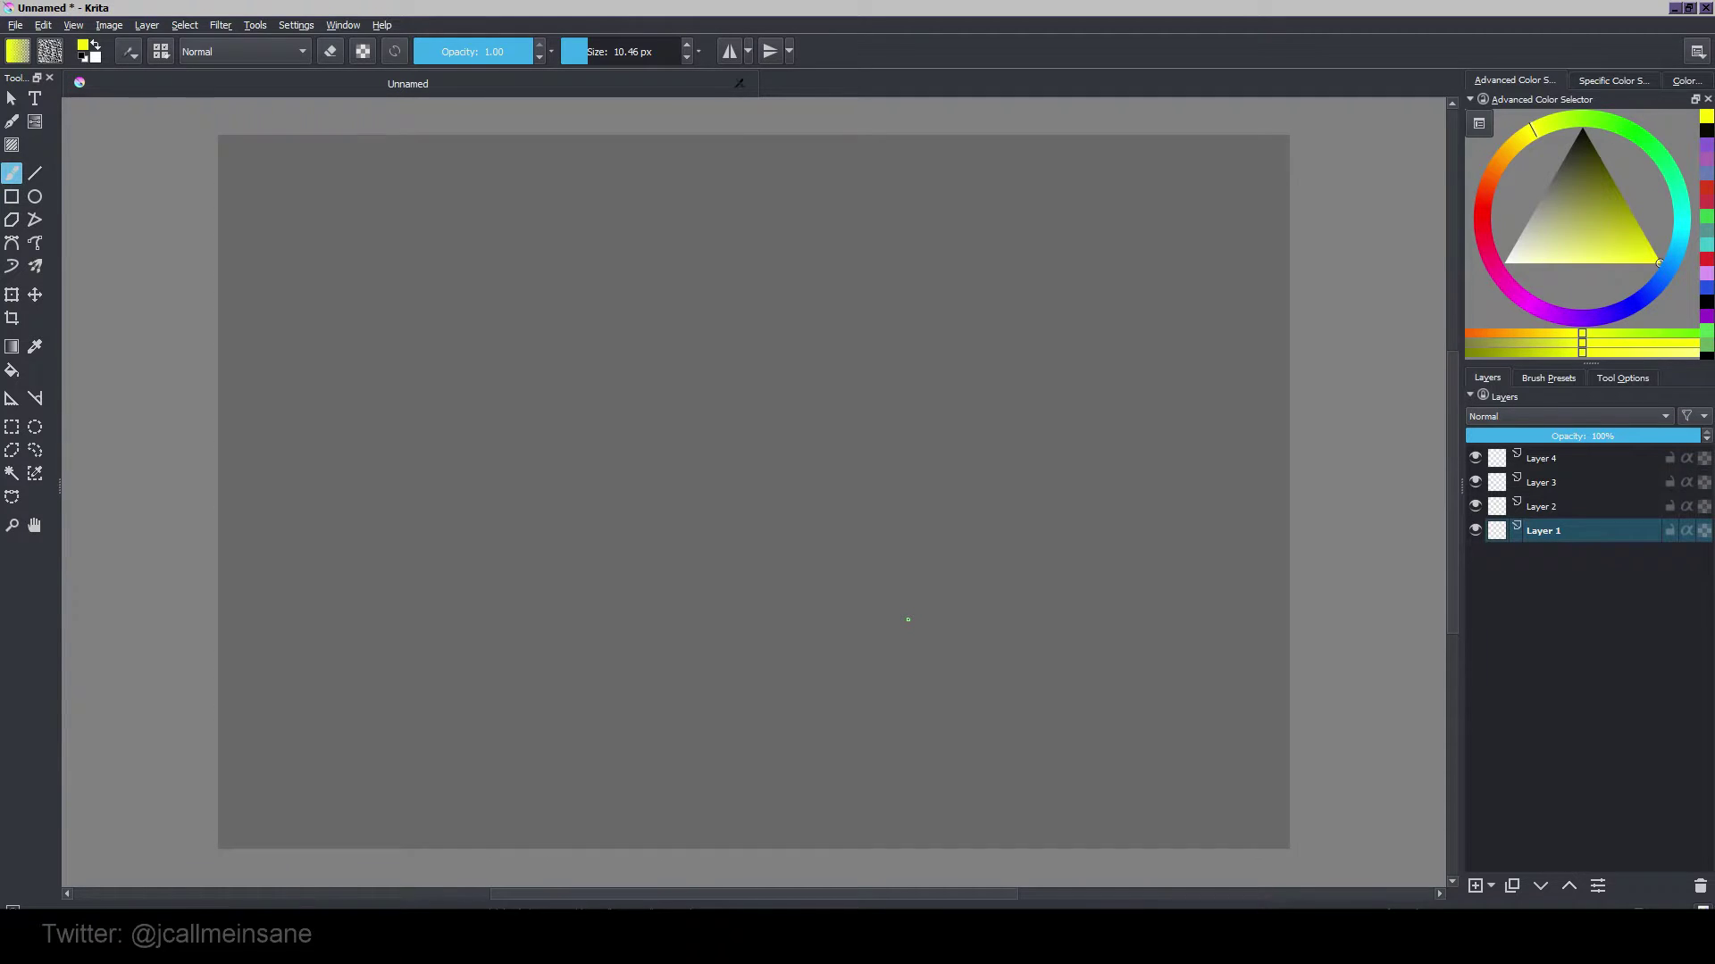
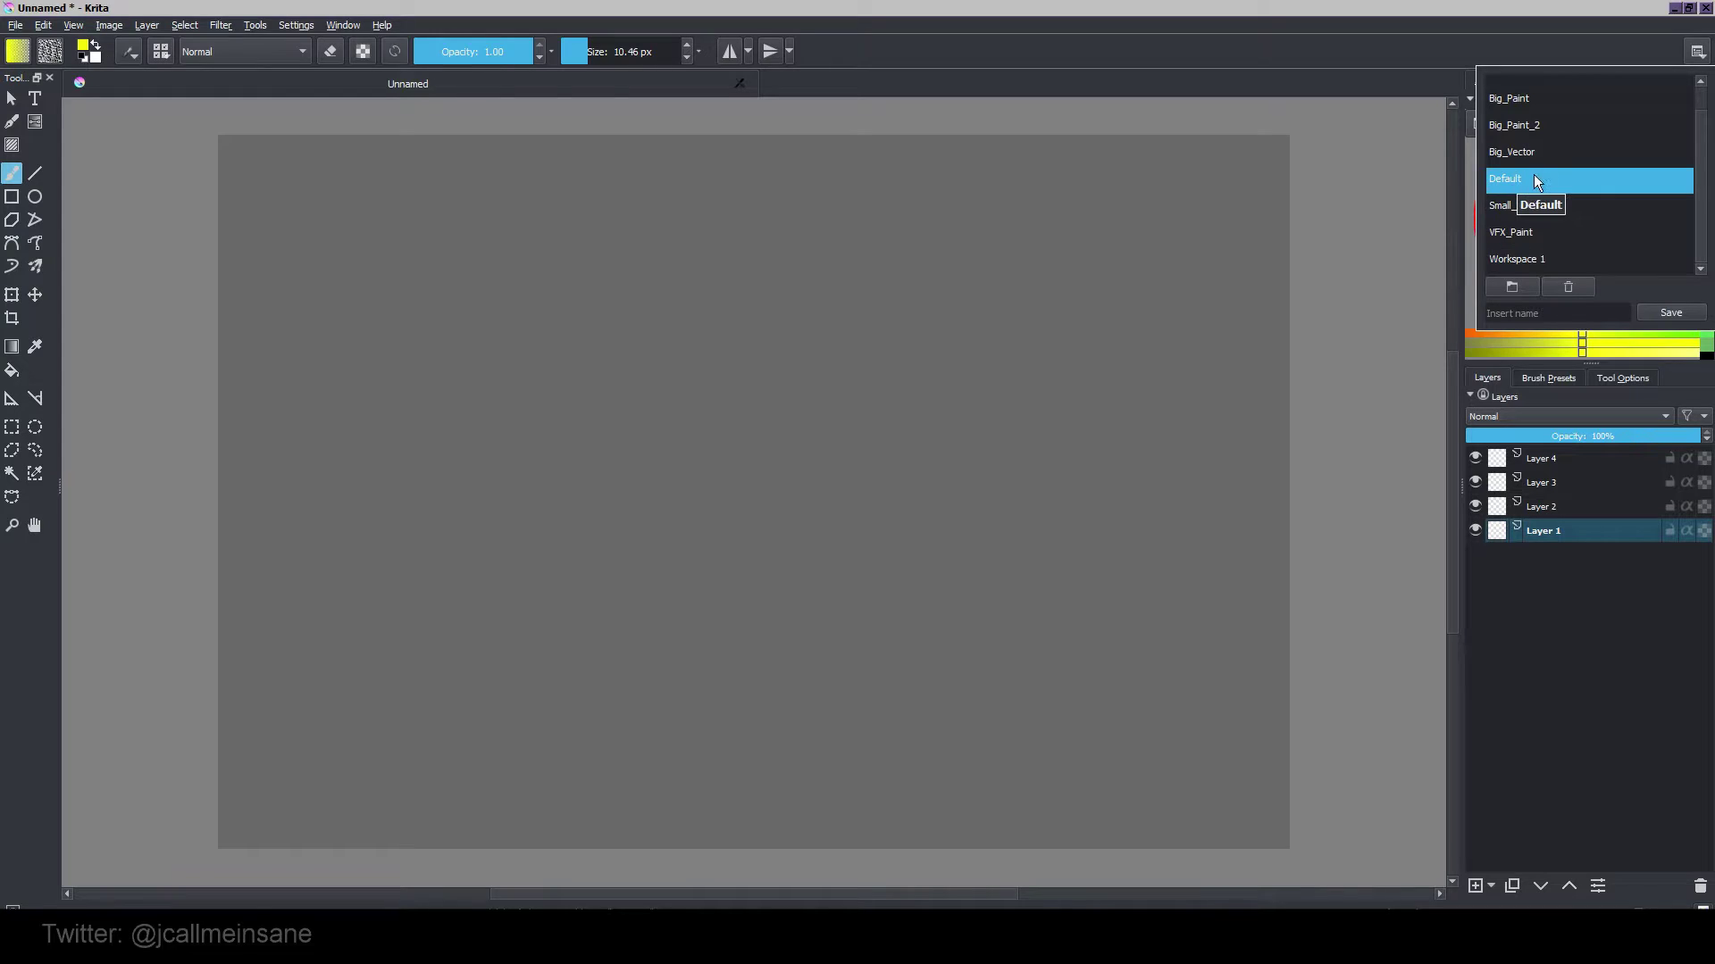
Preview the Big_Vector, Big_Paint_2, Big_Paint, Workspace 1, VFX_Paint and Small_Vector workspaces, and return to Default.
{"action": "left_click", "coordinate": [1532, 165]}
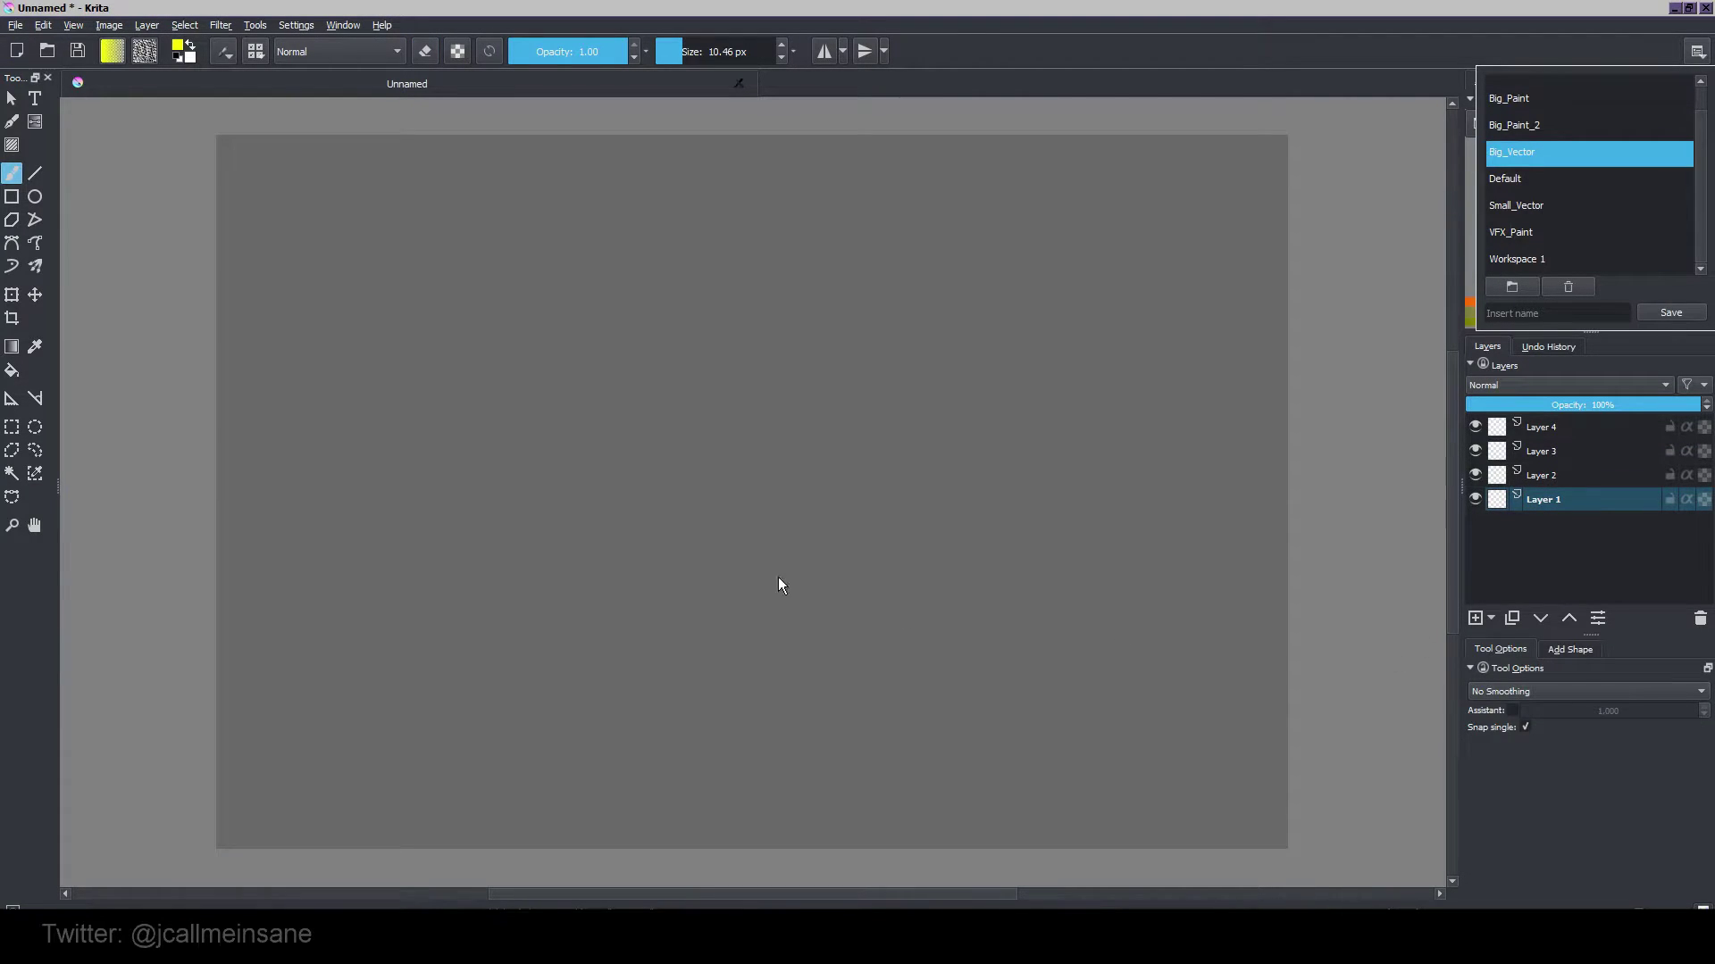
{"action": "left_click", "coordinate": [1558, 134]}
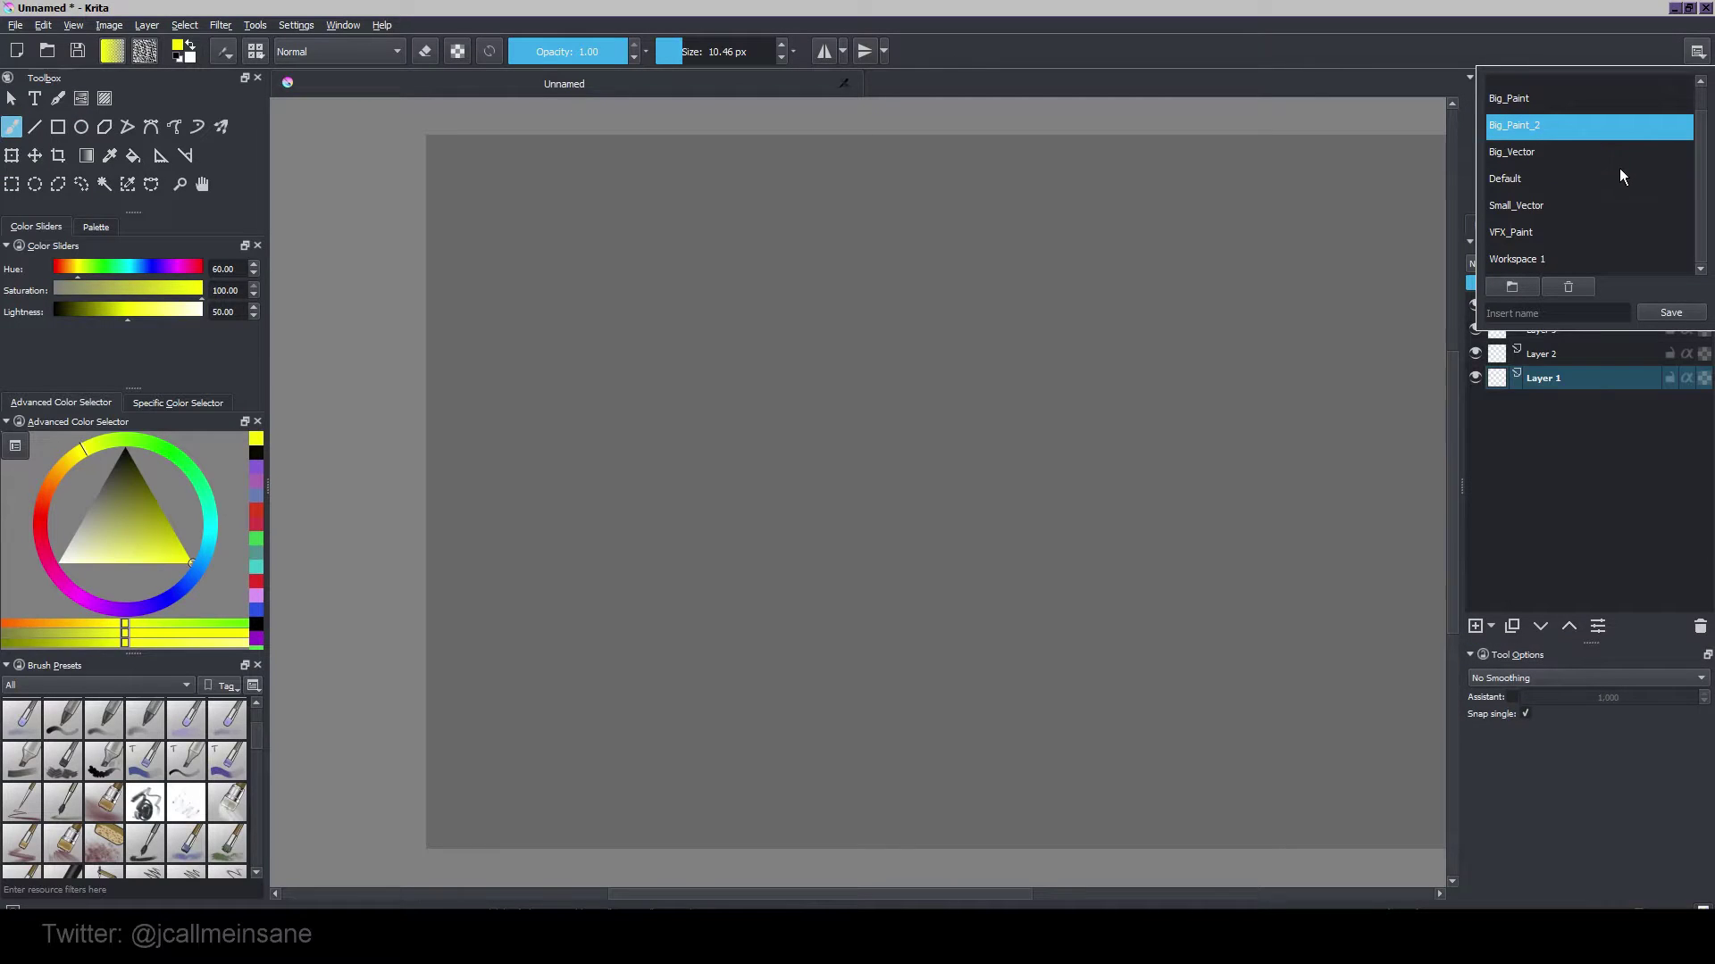
{"action": "left_click", "coordinate": [1514, 103]}
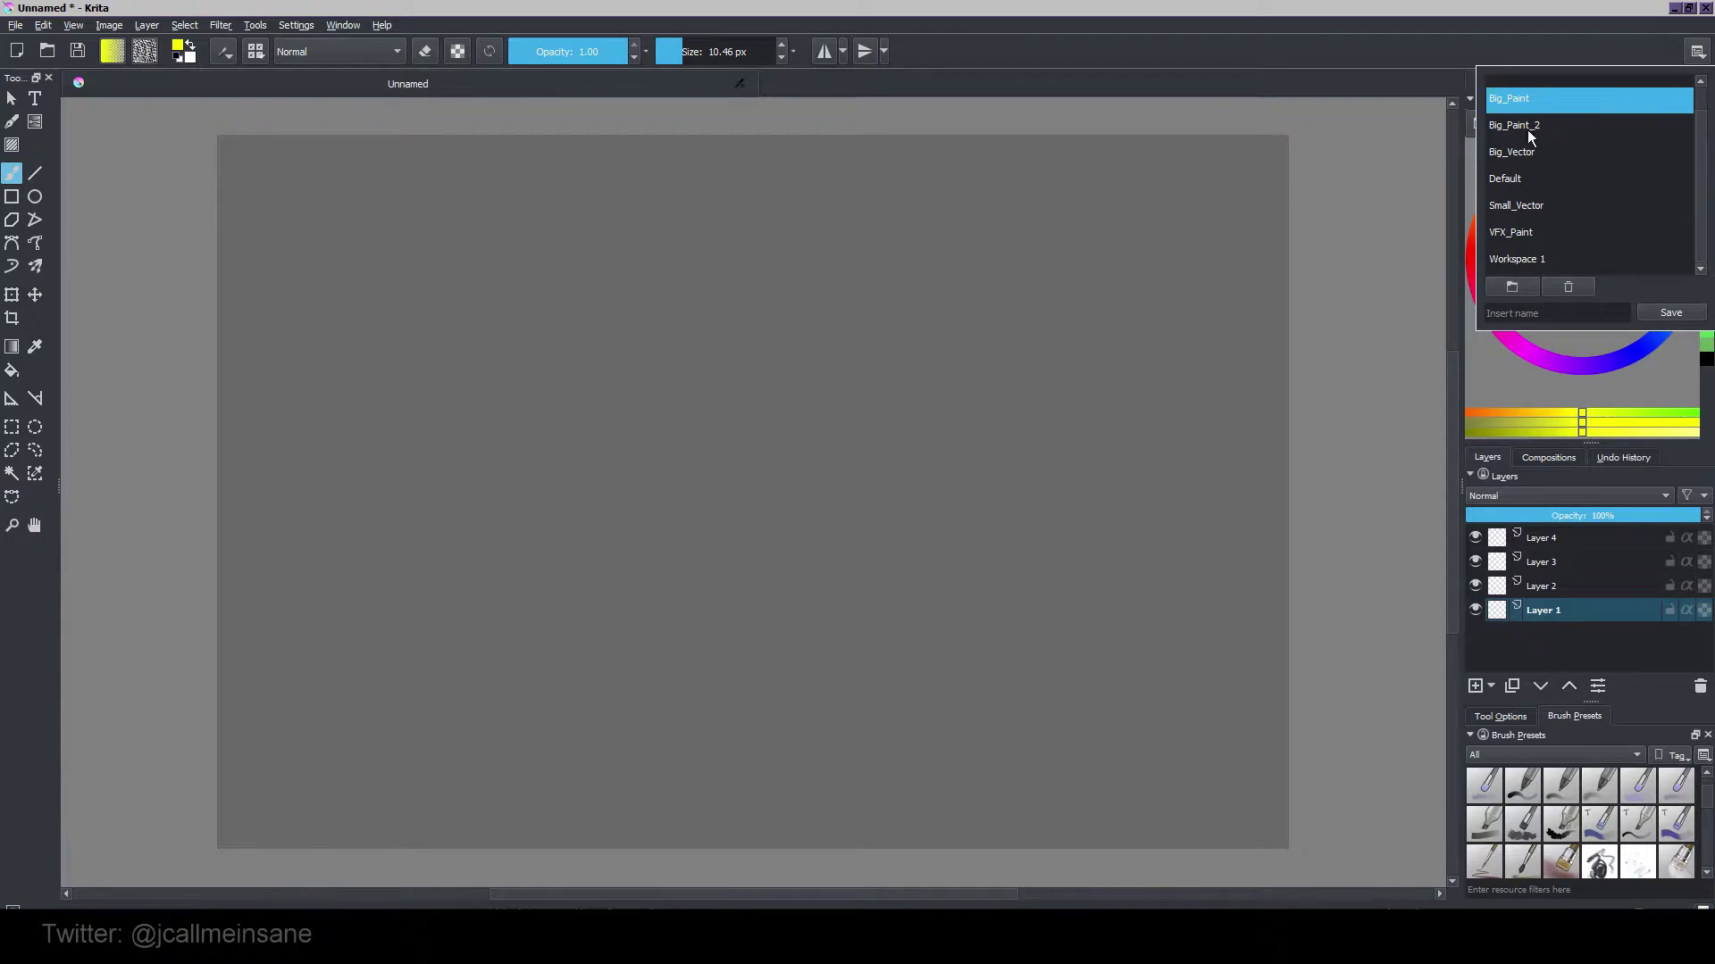
{"action": "left_click", "coordinate": [1538, 259]}
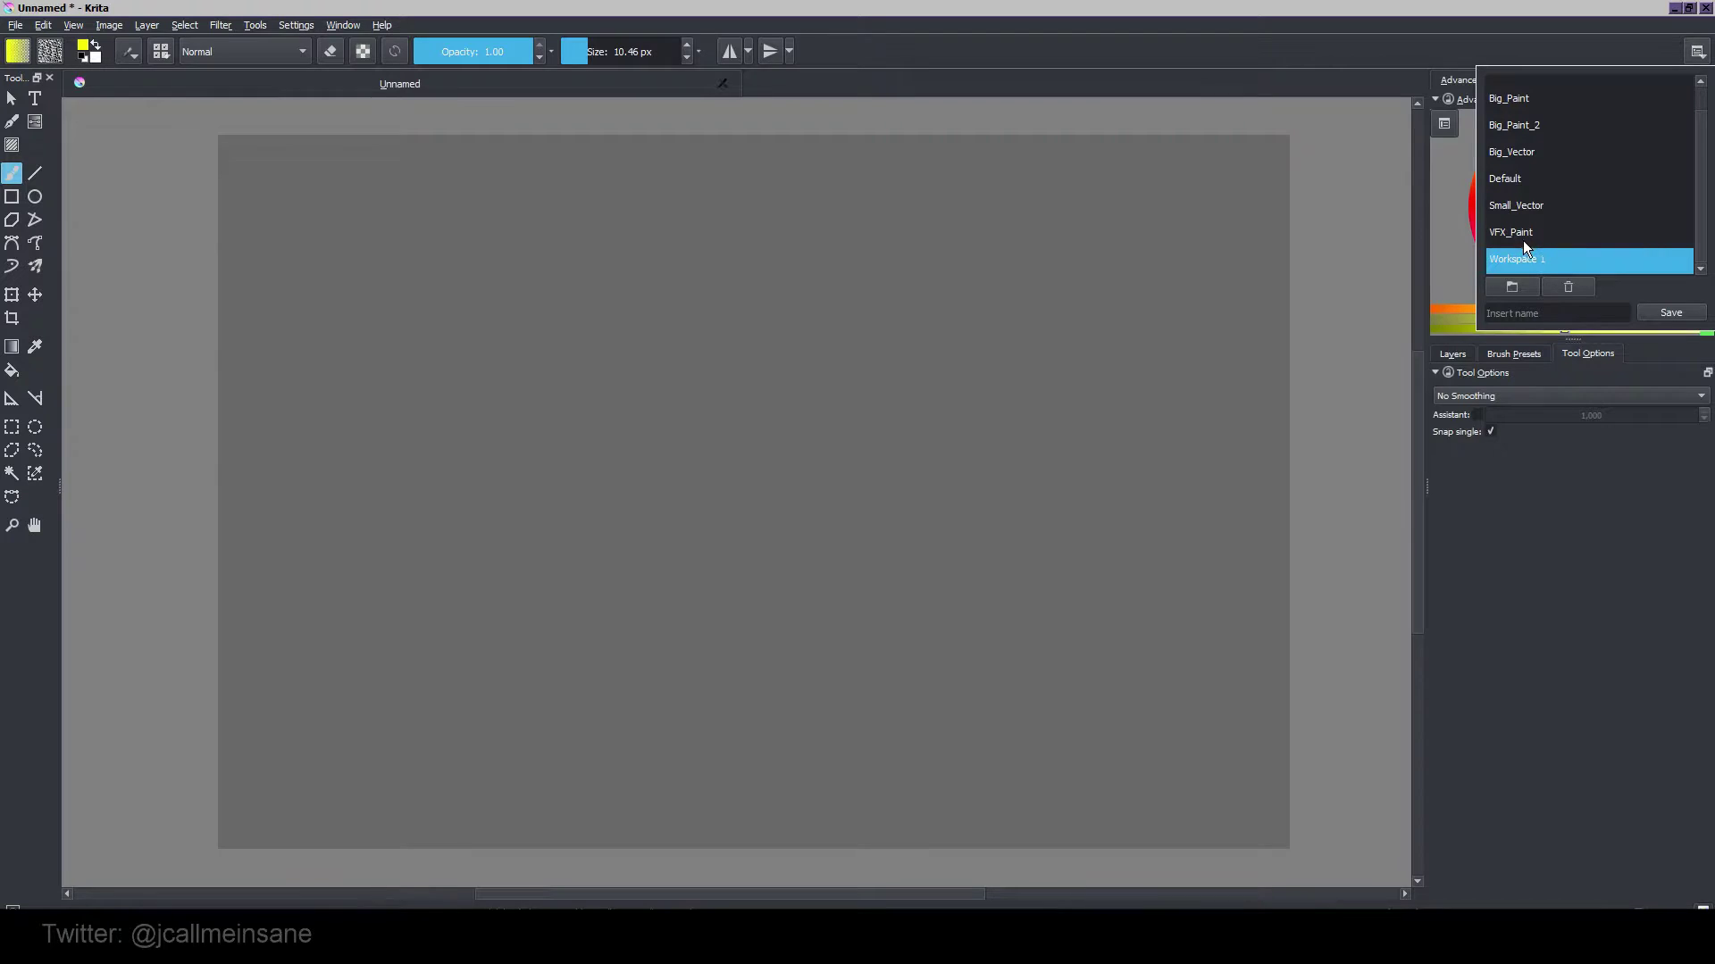
{"action": "left_click", "coordinate": [1525, 238]}
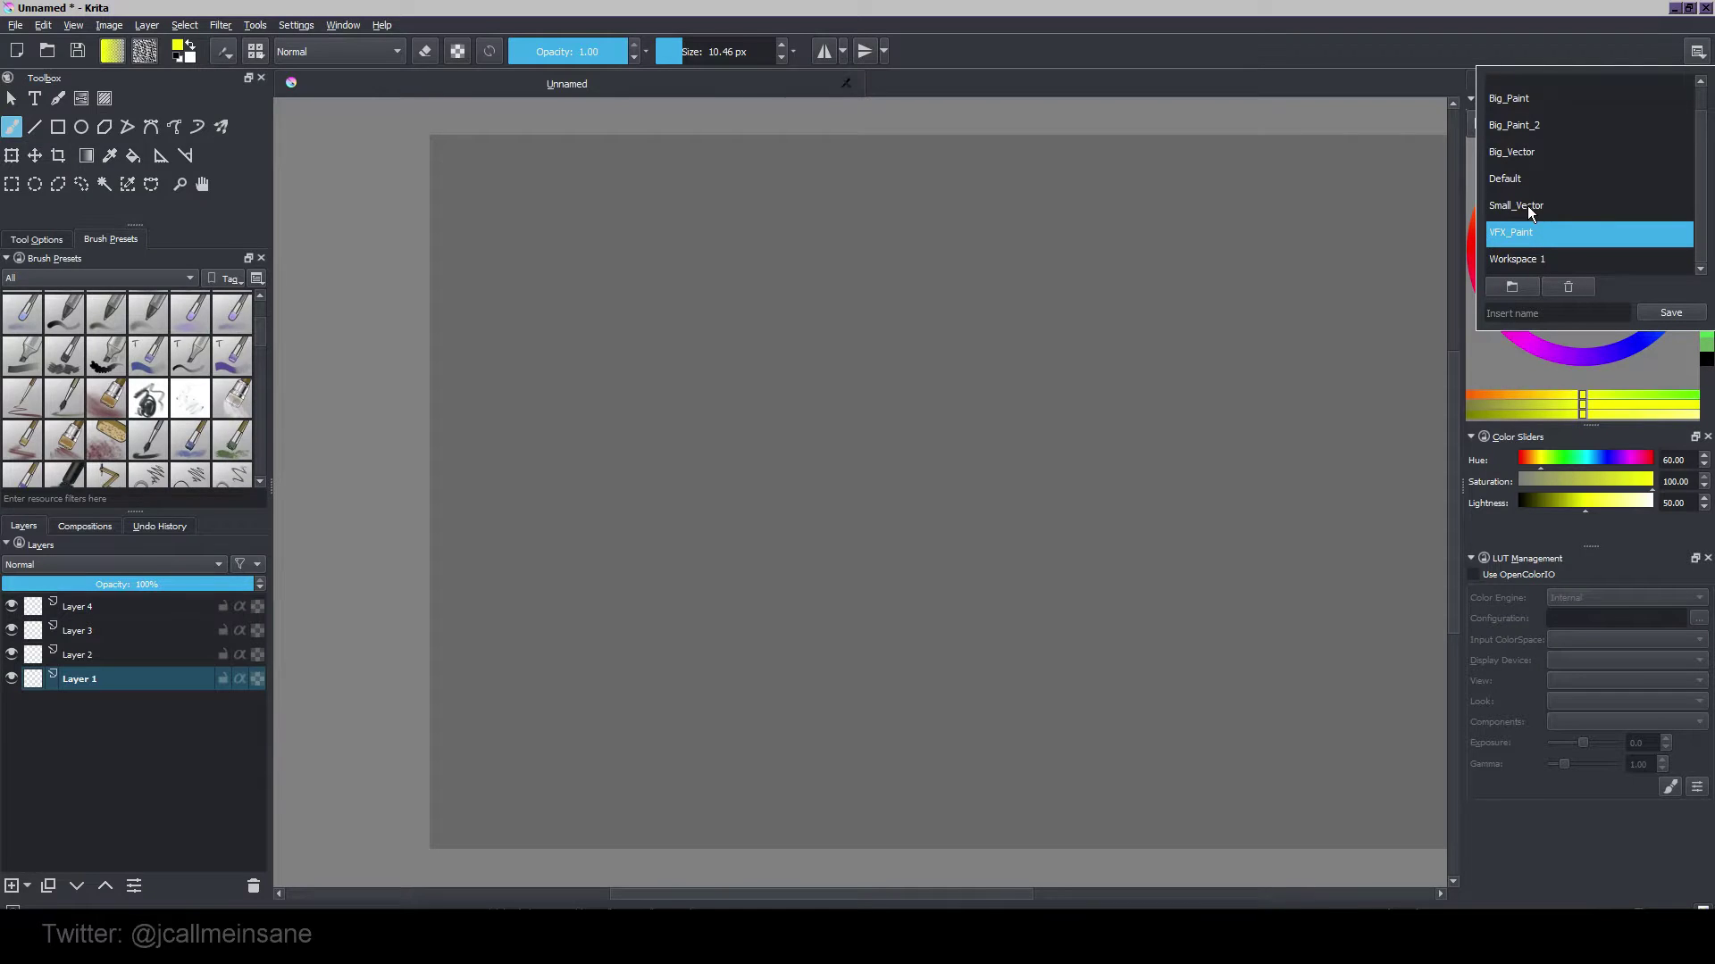
{"action": "left_click", "coordinate": [1529, 205]}
{"action": "left_click", "coordinate": [1539, 188]}
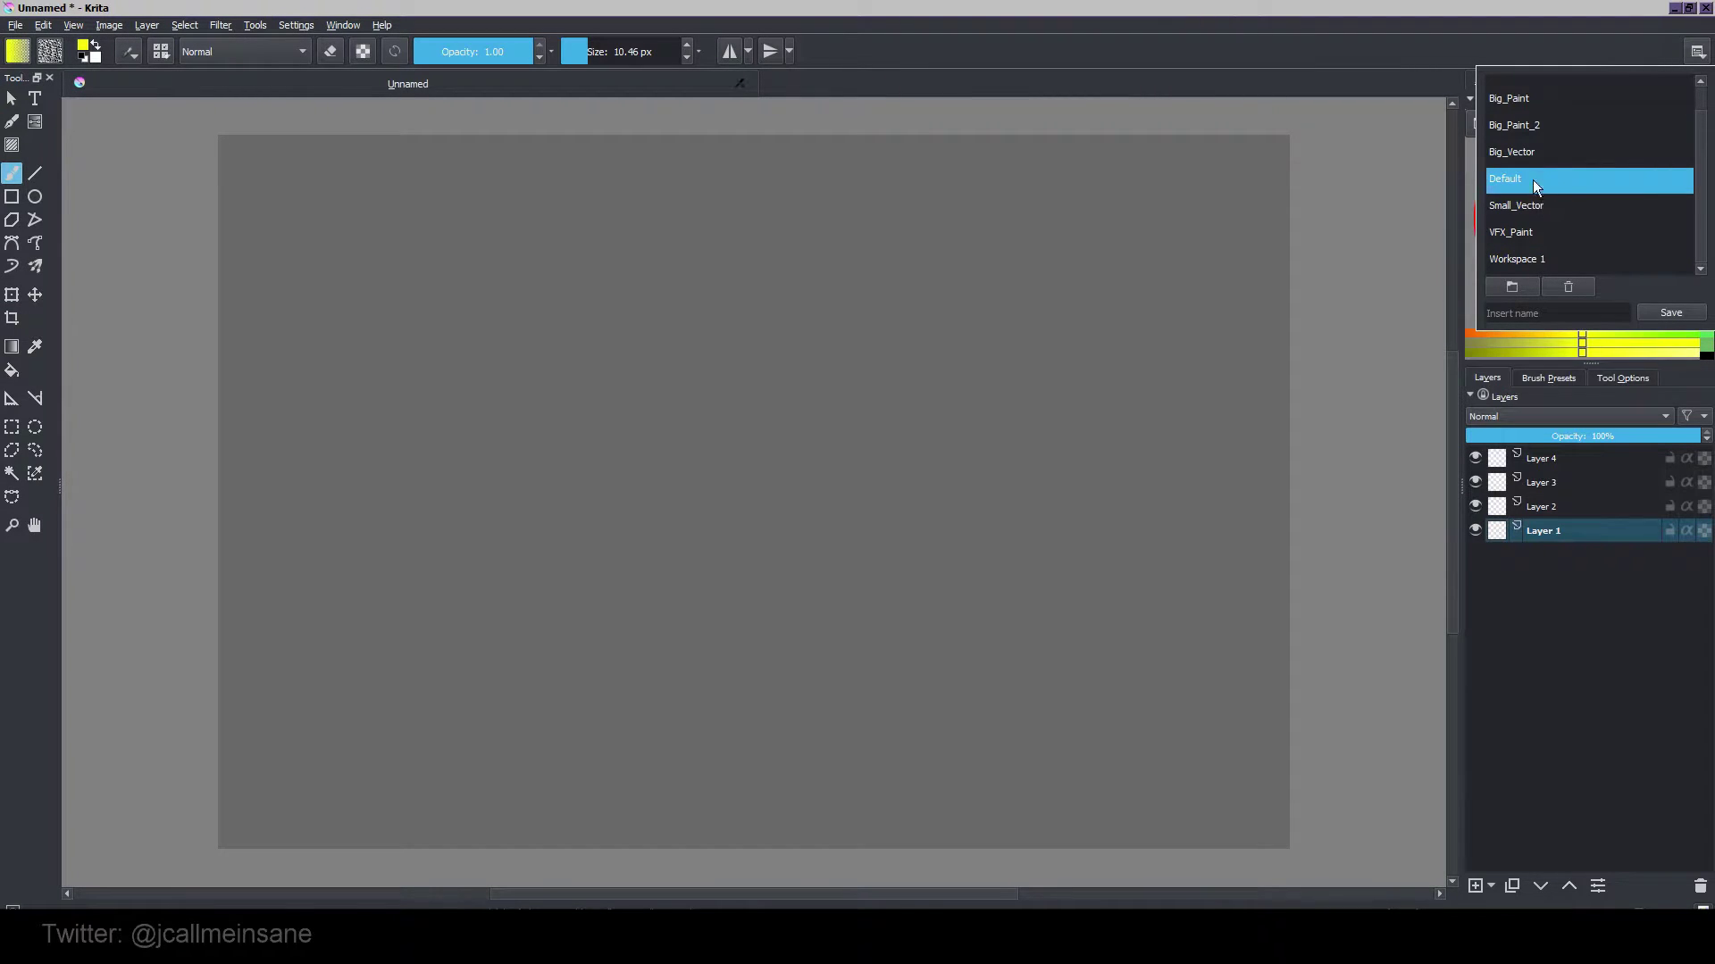
Switch to the Animation workspace and close the workspace list.
{"action": "scroll", "coordinate": [1636, 175], "scroll_direction": "up", "scroll_amount": 1}
{"action": "left_click", "coordinate": [1507, 87]}
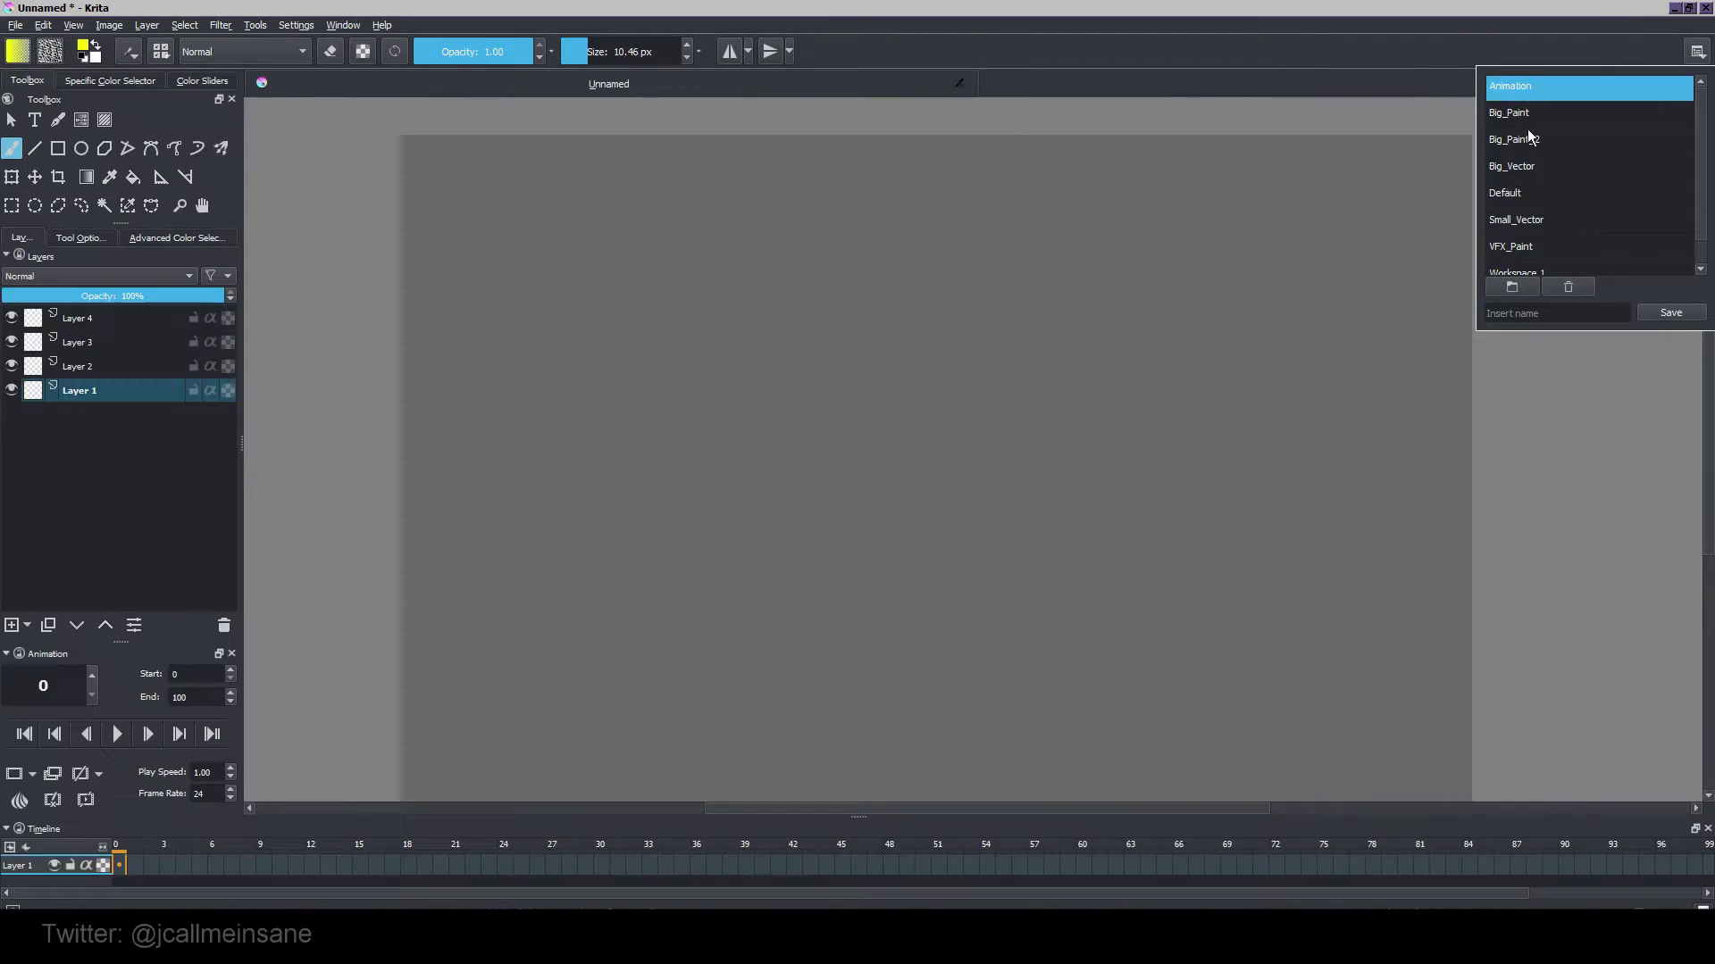
{"action": "left_click", "coordinate": [1331, 117]}
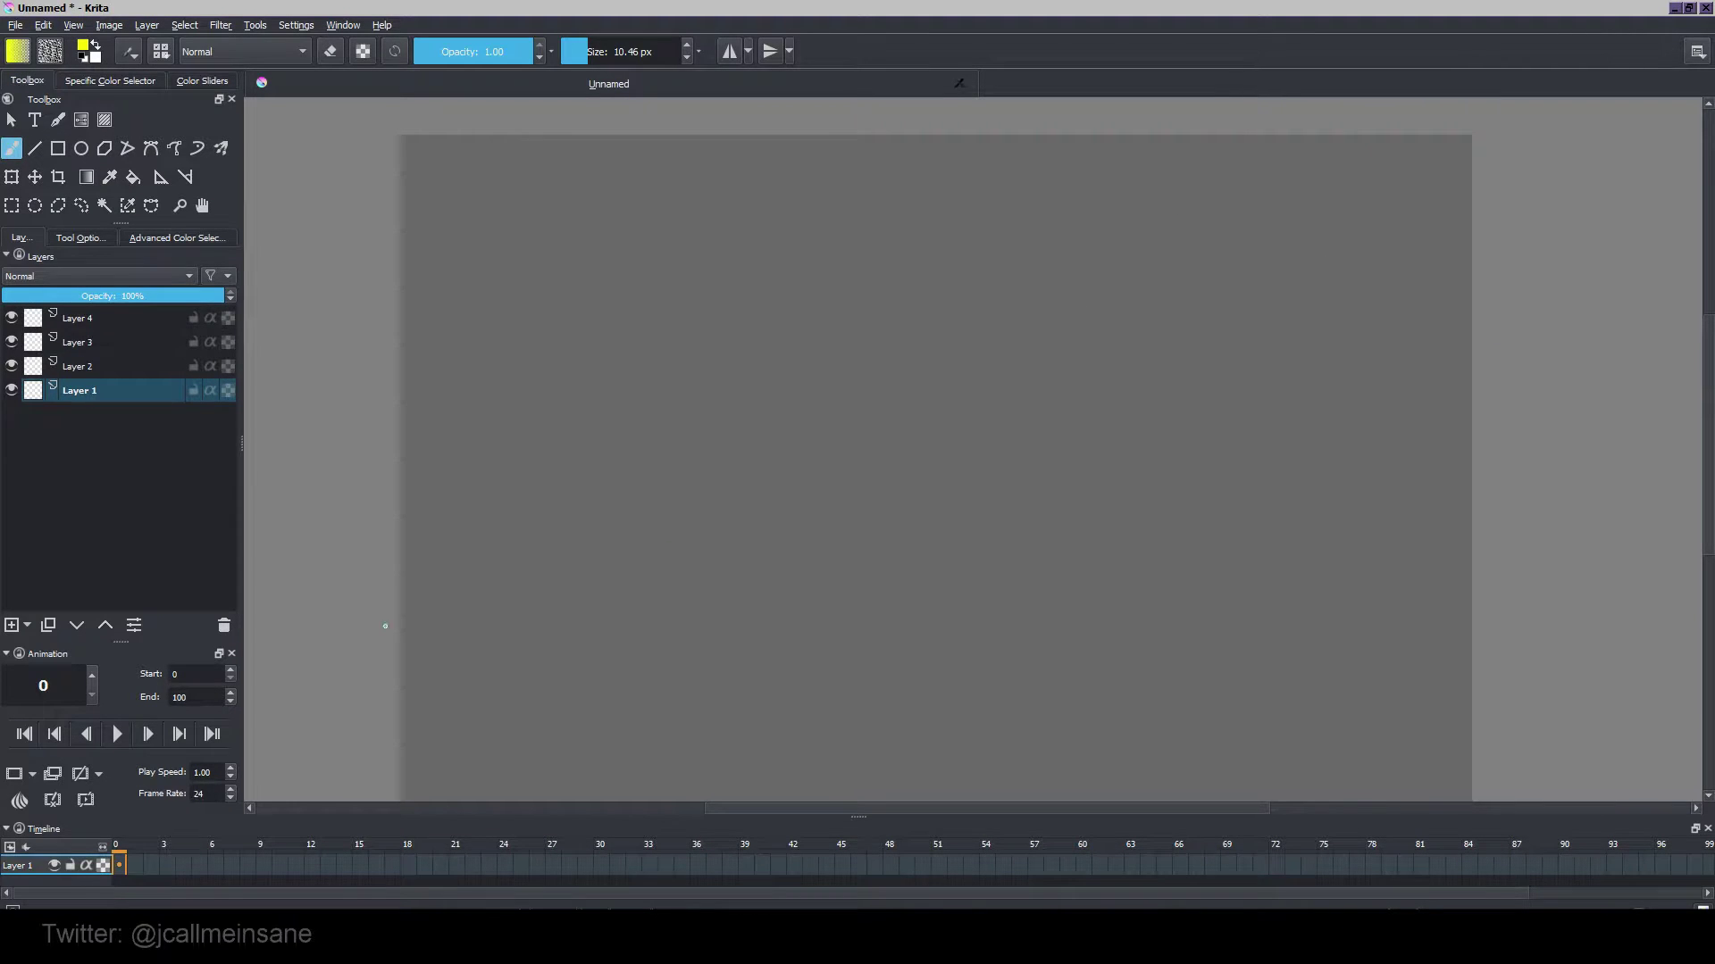
{"action": "scroll", "coordinate": [937, 464], "scroll_direction": "down", "scroll_amount": 2}
{"action": "scroll", "coordinate": [938, 464], "scroll_direction": "up", "scroll_amount": 1}
{"action": "scroll", "coordinate": [972, 449], "scroll_direction": "up", "scroll_amount": 1}
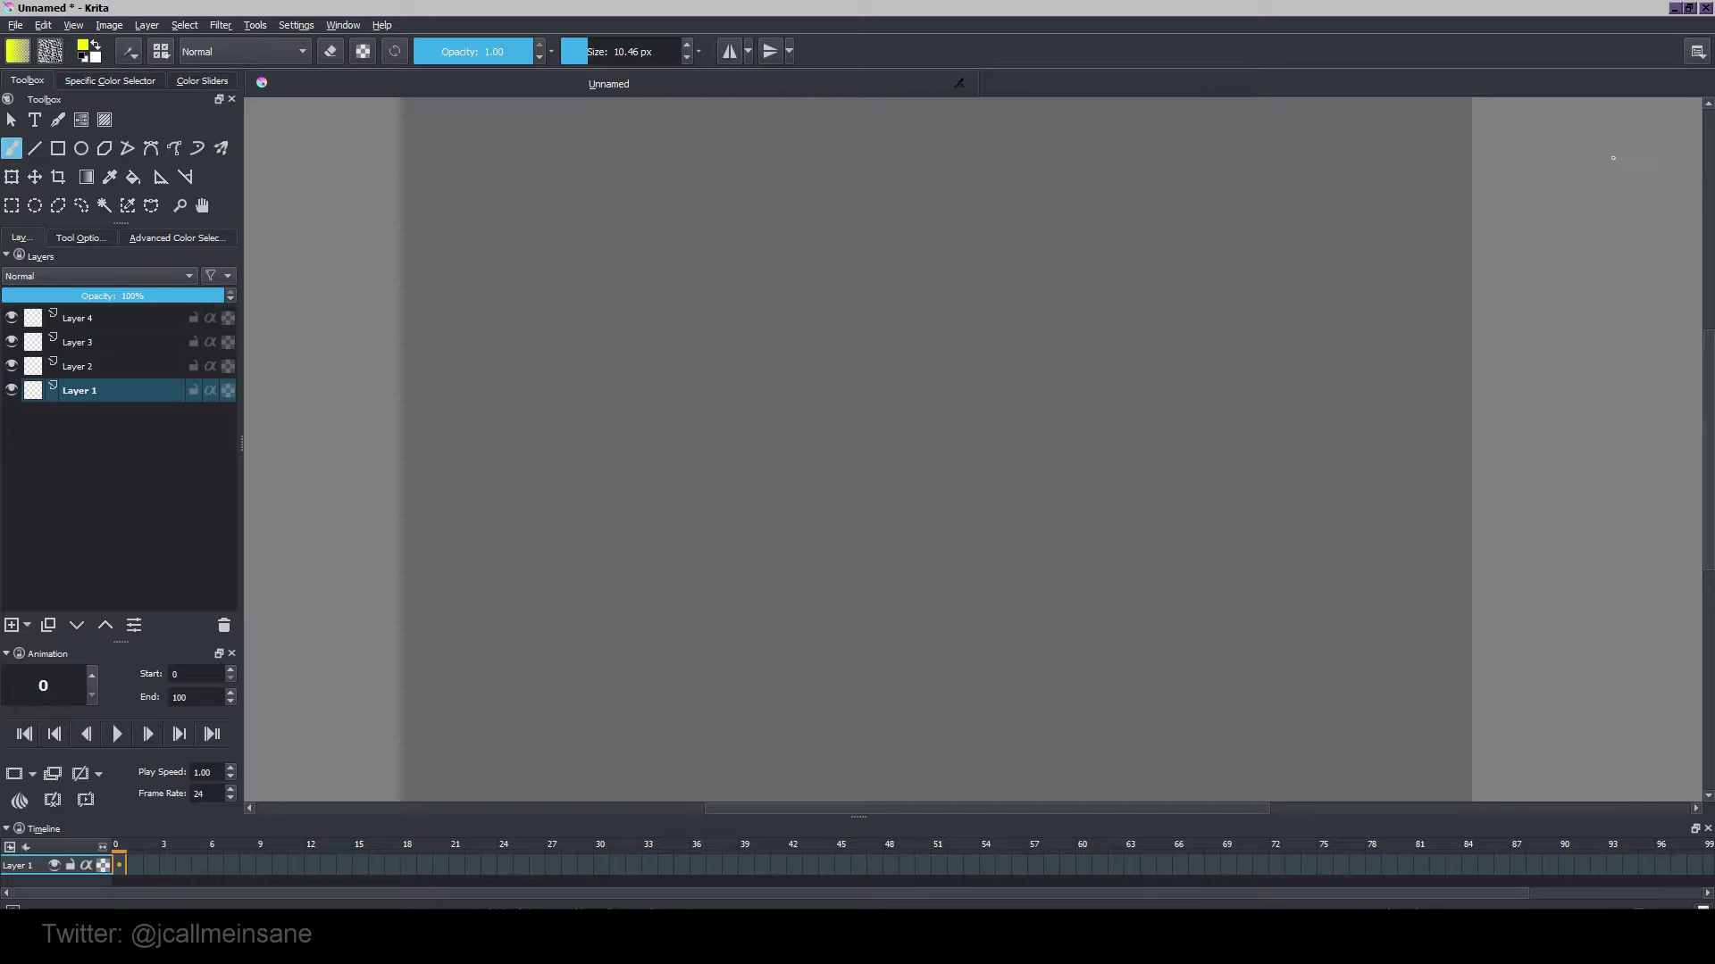
Examine the brush's tool options and the Advanced Color Selector in the Animation workspace.
{"action": "left_click", "coordinate": [80, 240]}
{"action": "left_click", "coordinate": [112, 280]}
{"action": "left_click", "coordinate": [139, 297]}
{"action": "left_click", "coordinate": [178, 238]}
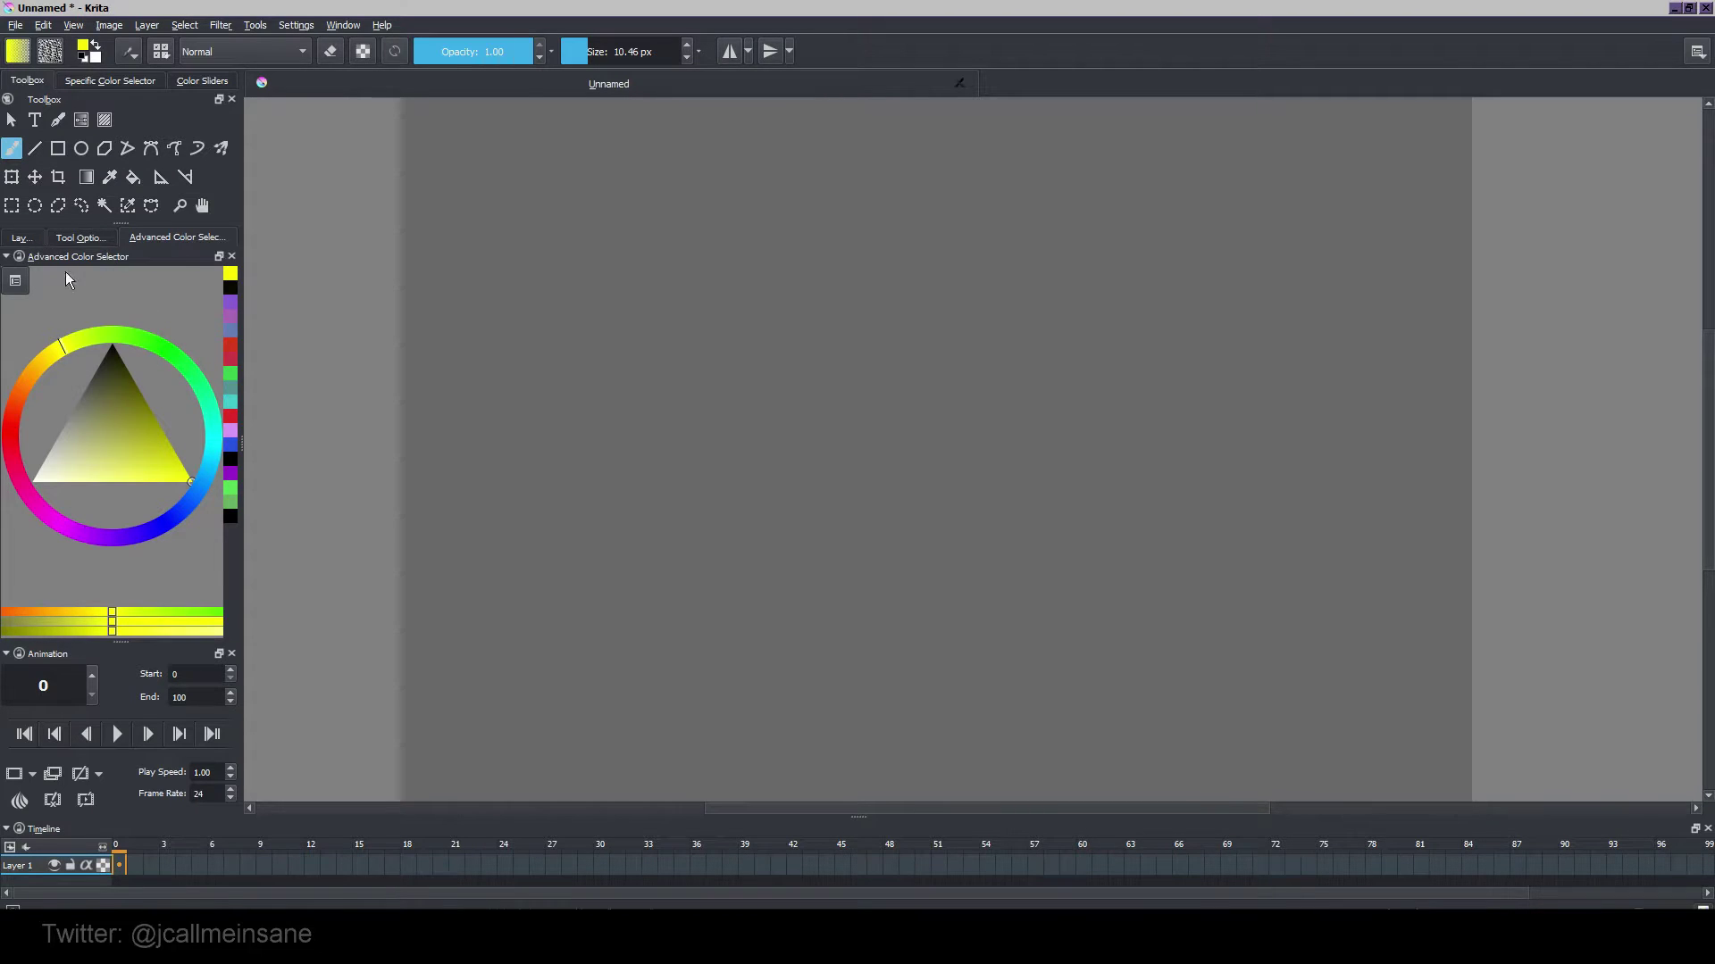
Look through the Layers, Tool Options, Advanced Color Selector, Specific Color Selector and Color Sliders dockers, and return to the Toolbox.
{"action": "left_click", "coordinate": [22, 237]}
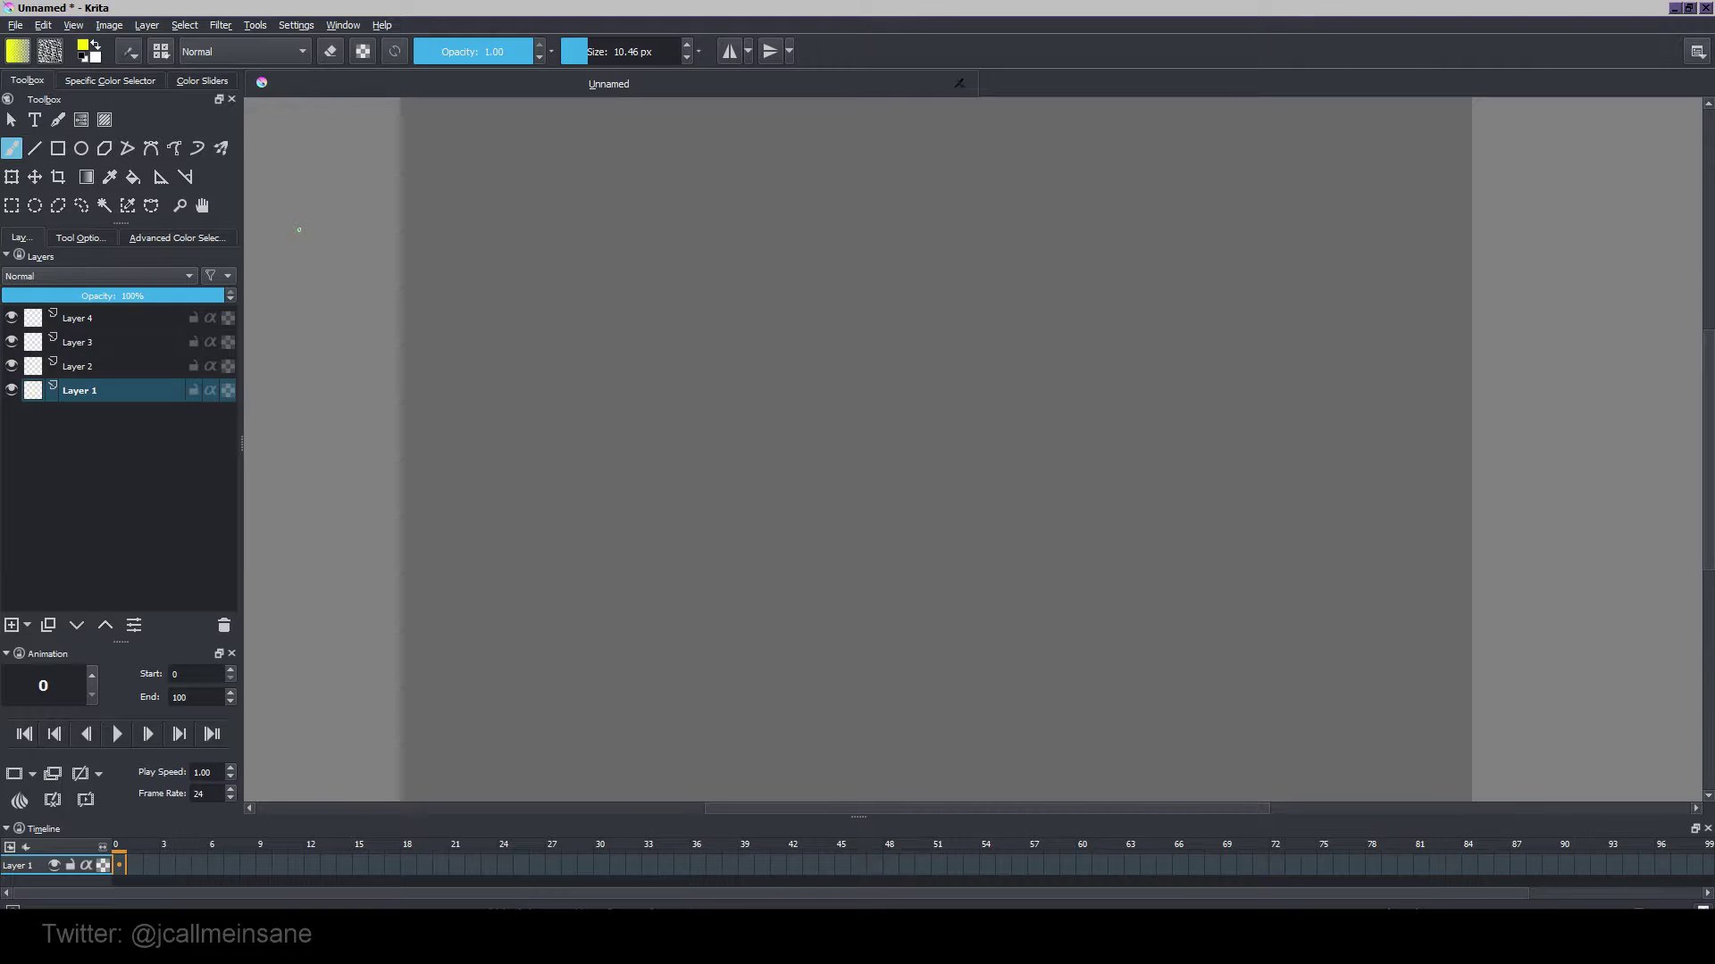
{"action": "left_click", "coordinate": [141, 234]}
{"action": "left_click", "coordinate": [82, 238]}
{"action": "left_click", "coordinate": [31, 237]}
{"action": "left_click", "coordinate": [167, 238]}
{"action": "left_click", "coordinate": [22, 237]}
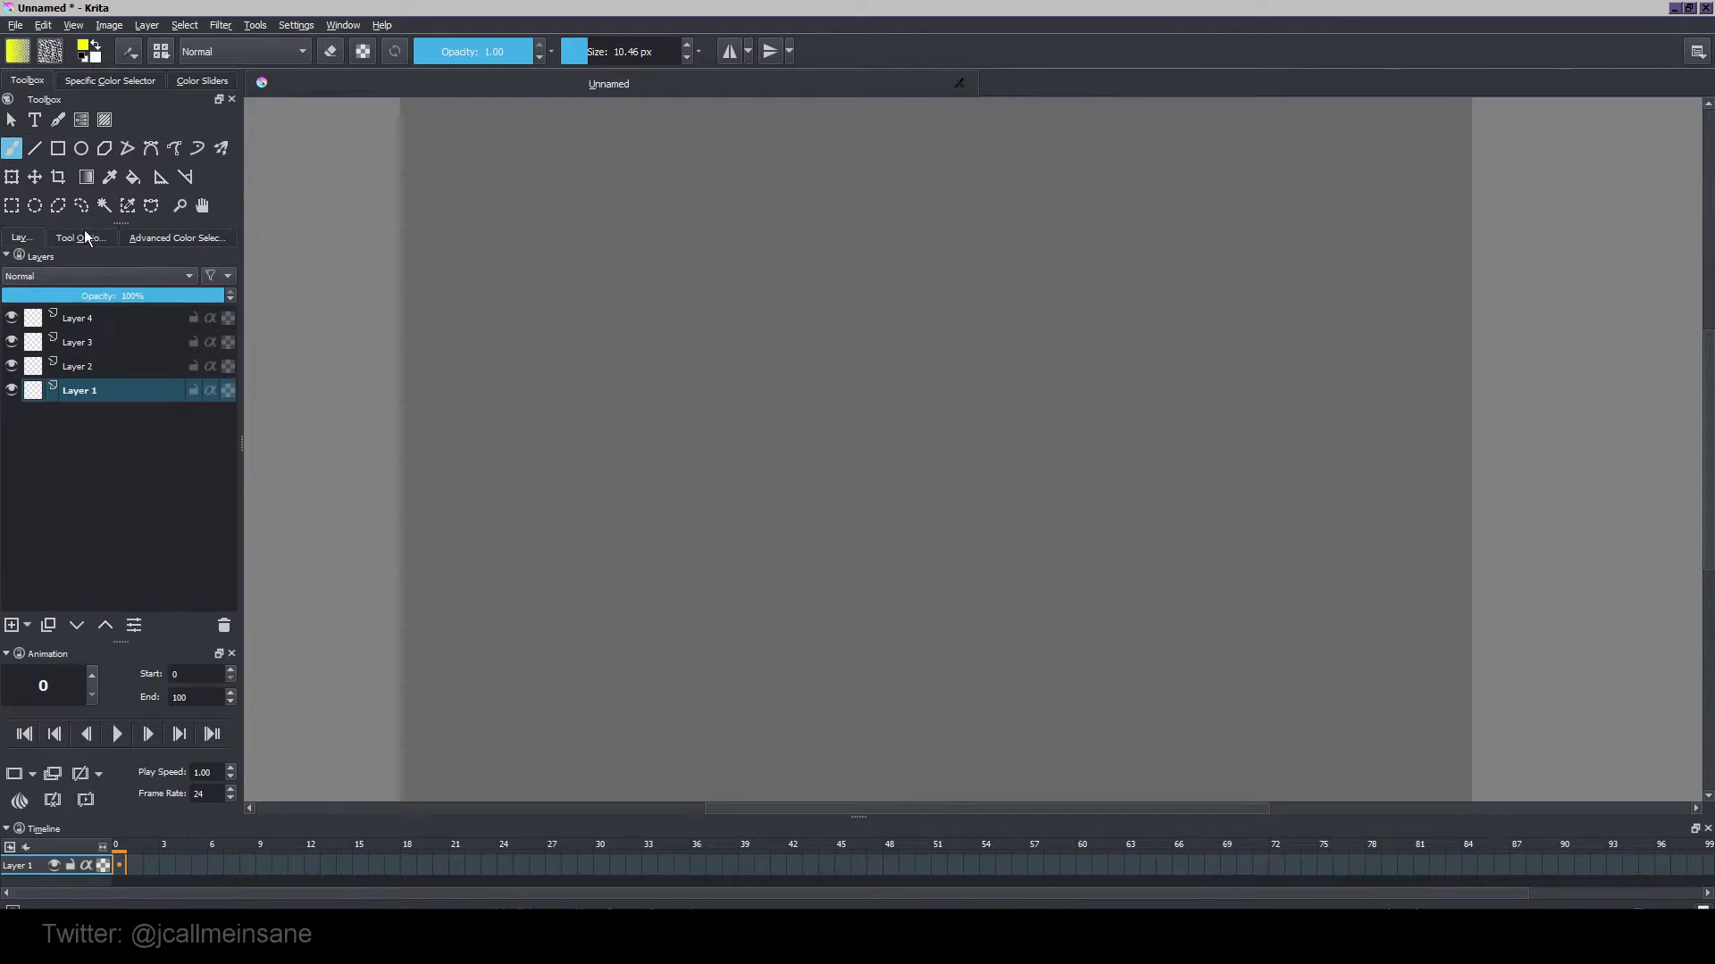
{"action": "left_click", "coordinate": [109, 80]}
{"action": "left_click", "coordinate": [180, 82]}
{"action": "left_click", "coordinate": [27, 80]}
Enlarge the Timeline area and create a new frame at frame 0 of Layer 1.
{"action": "left_click_drag", "start_coordinate": [855, 815], "coordinate": [854, 750]}
{"action": "left_click_drag", "start_coordinate": [138, 802], "coordinate": [543, 802]}
{"action": "left_click", "coordinate": [121, 802]}
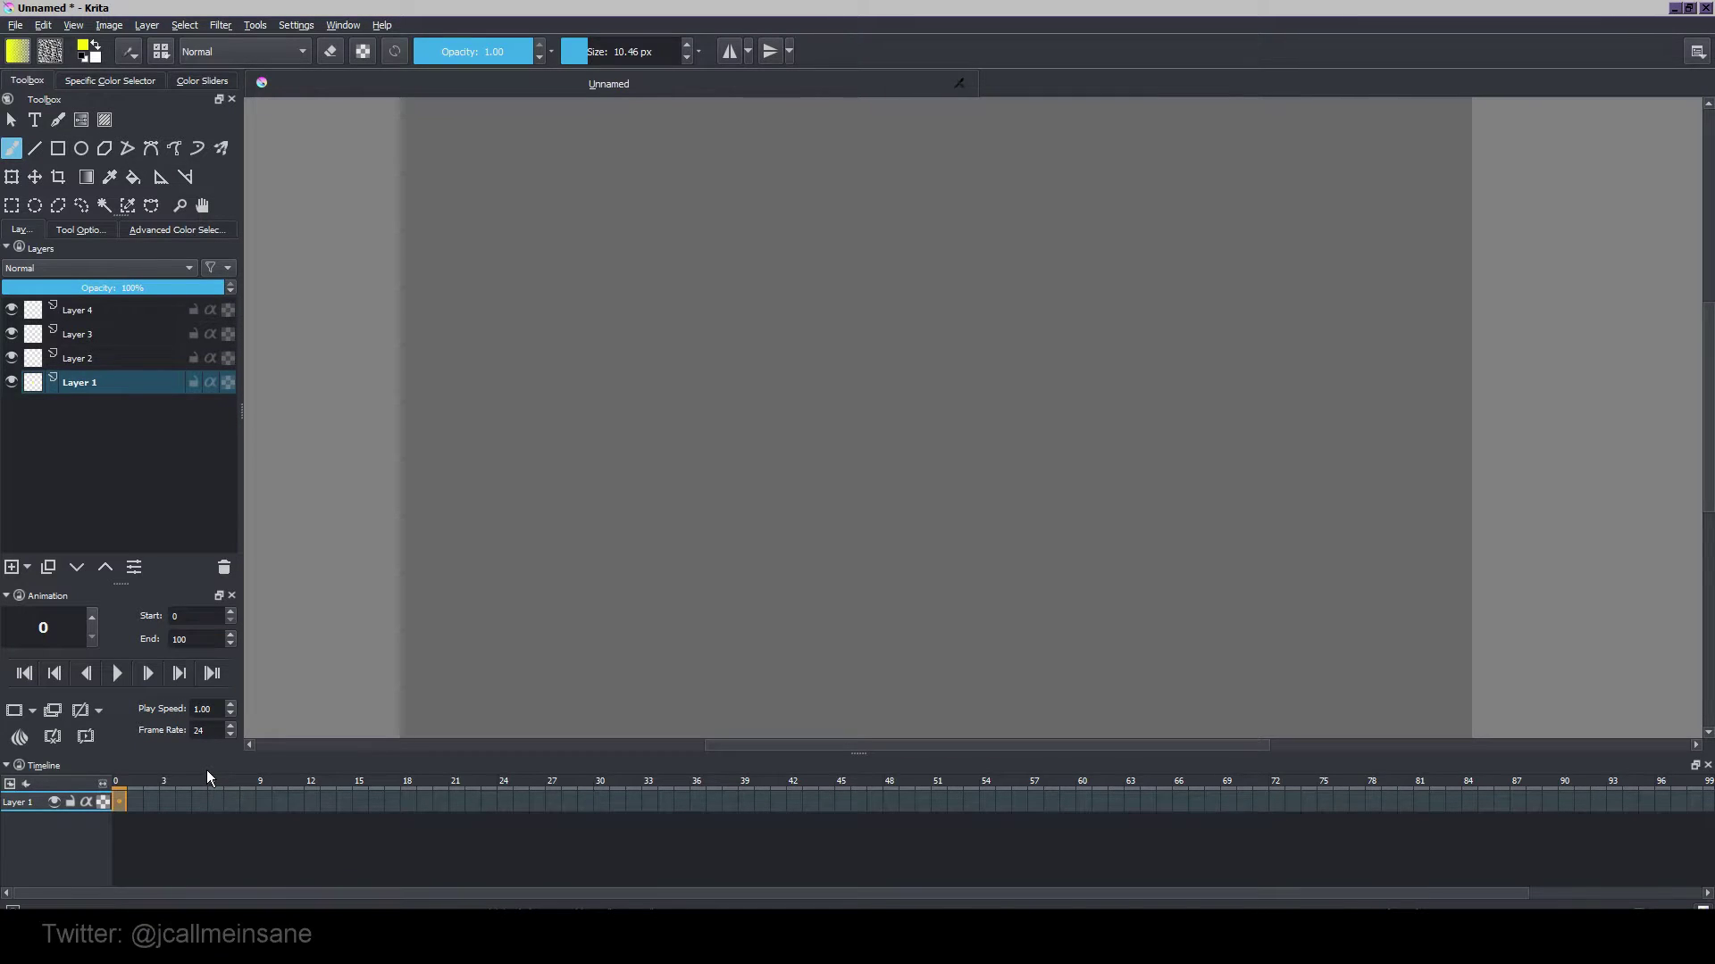
{"action": "right_click", "coordinate": [120, 802]}
{"action": "left_click", "coordinate": [156, 808]}
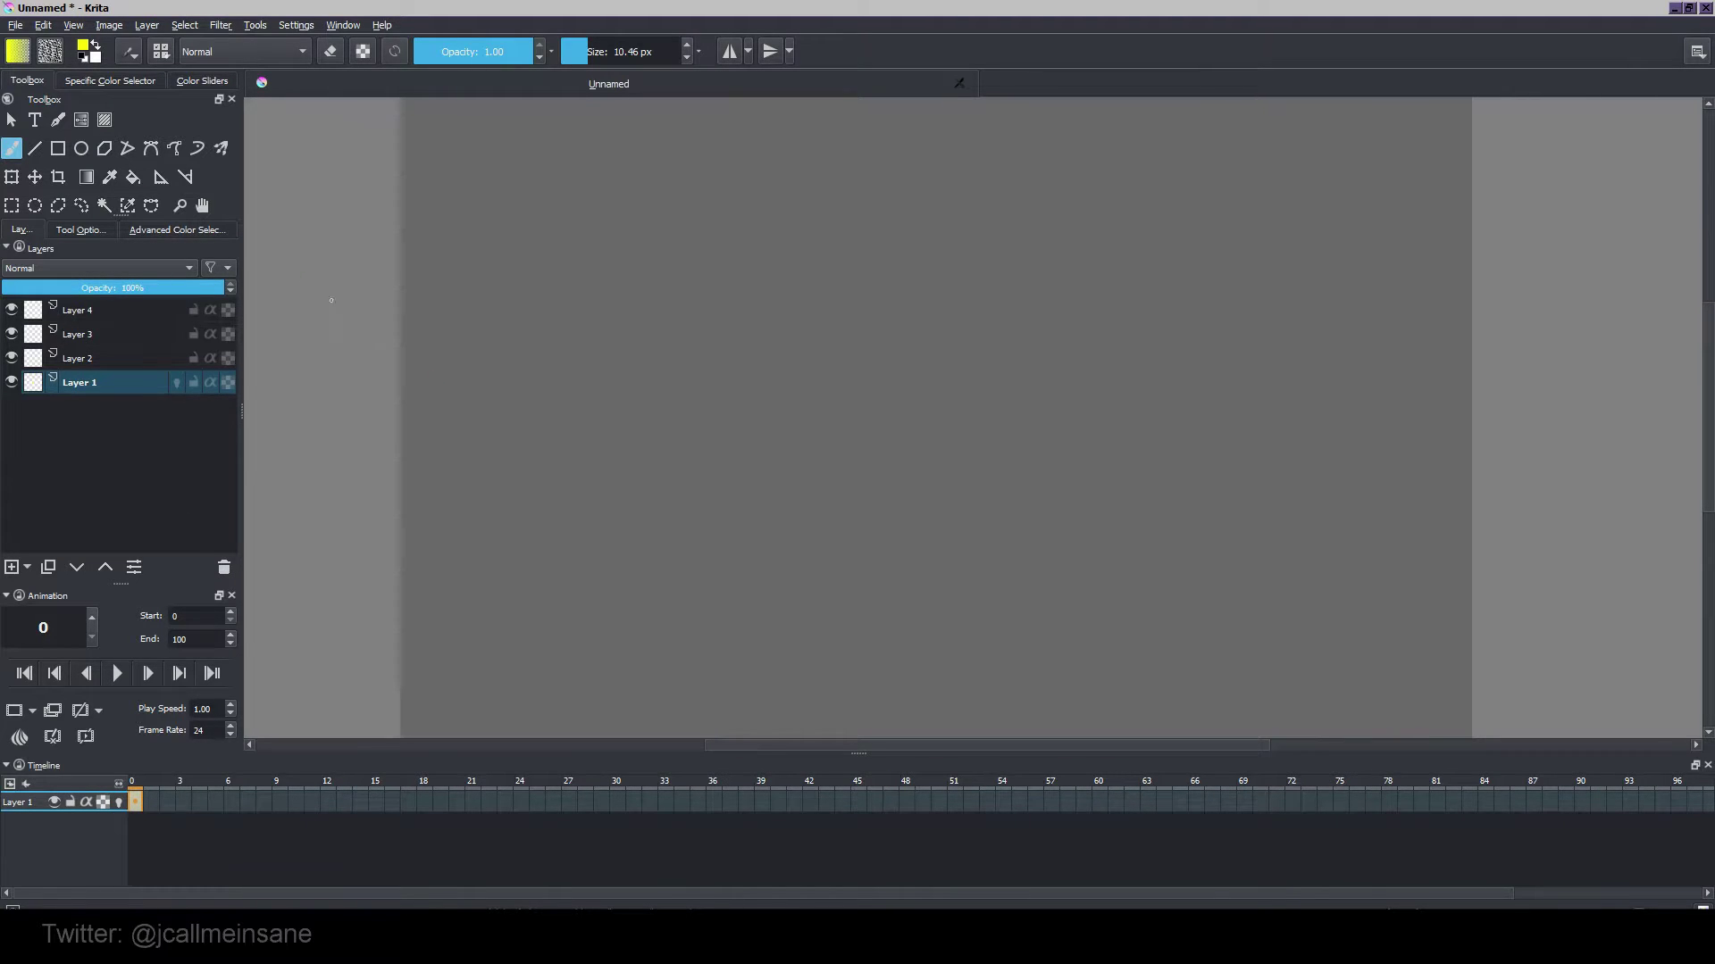
Pick black as the brush color and draw a small circle near the canvas's lower-left corner on frame 0.
{"action": "left_click", "coordinate": [126, 230]}
{"action": "left_click", "coordinate": [125, 320]}
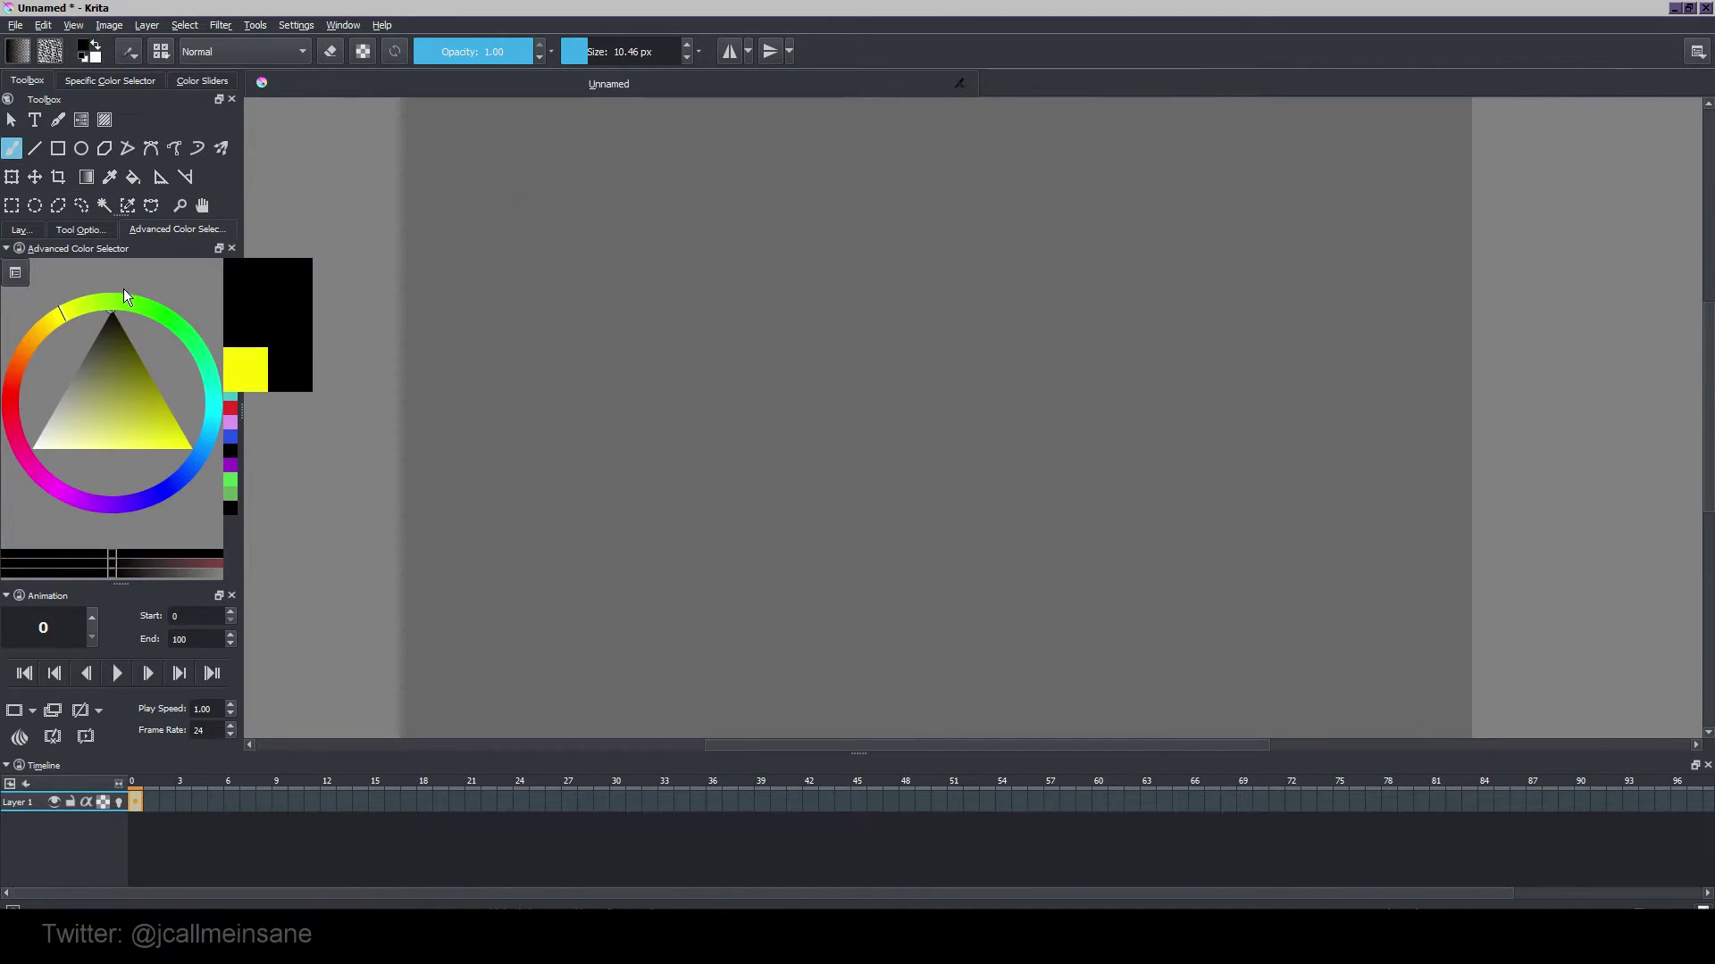
{"action": "left_click", "coordinate": [19, 230]}
{"action": "mouse_move", "coordinate": [471, 563]}
{"action": "left_mouse_down"}
{"action": "mouse_move", "coordinate": [473, 634]}
{"action": "mouse_move", "coordinate": [471, 564]}
{"action": "left_mouse_up"}
Create a blank frame at frame 9 and draw a circle just right of the first one's position.
{"action": "left_click", "coordinate": [276, 801]}
{"action": "double_click", "coordinate": [279, 801]}
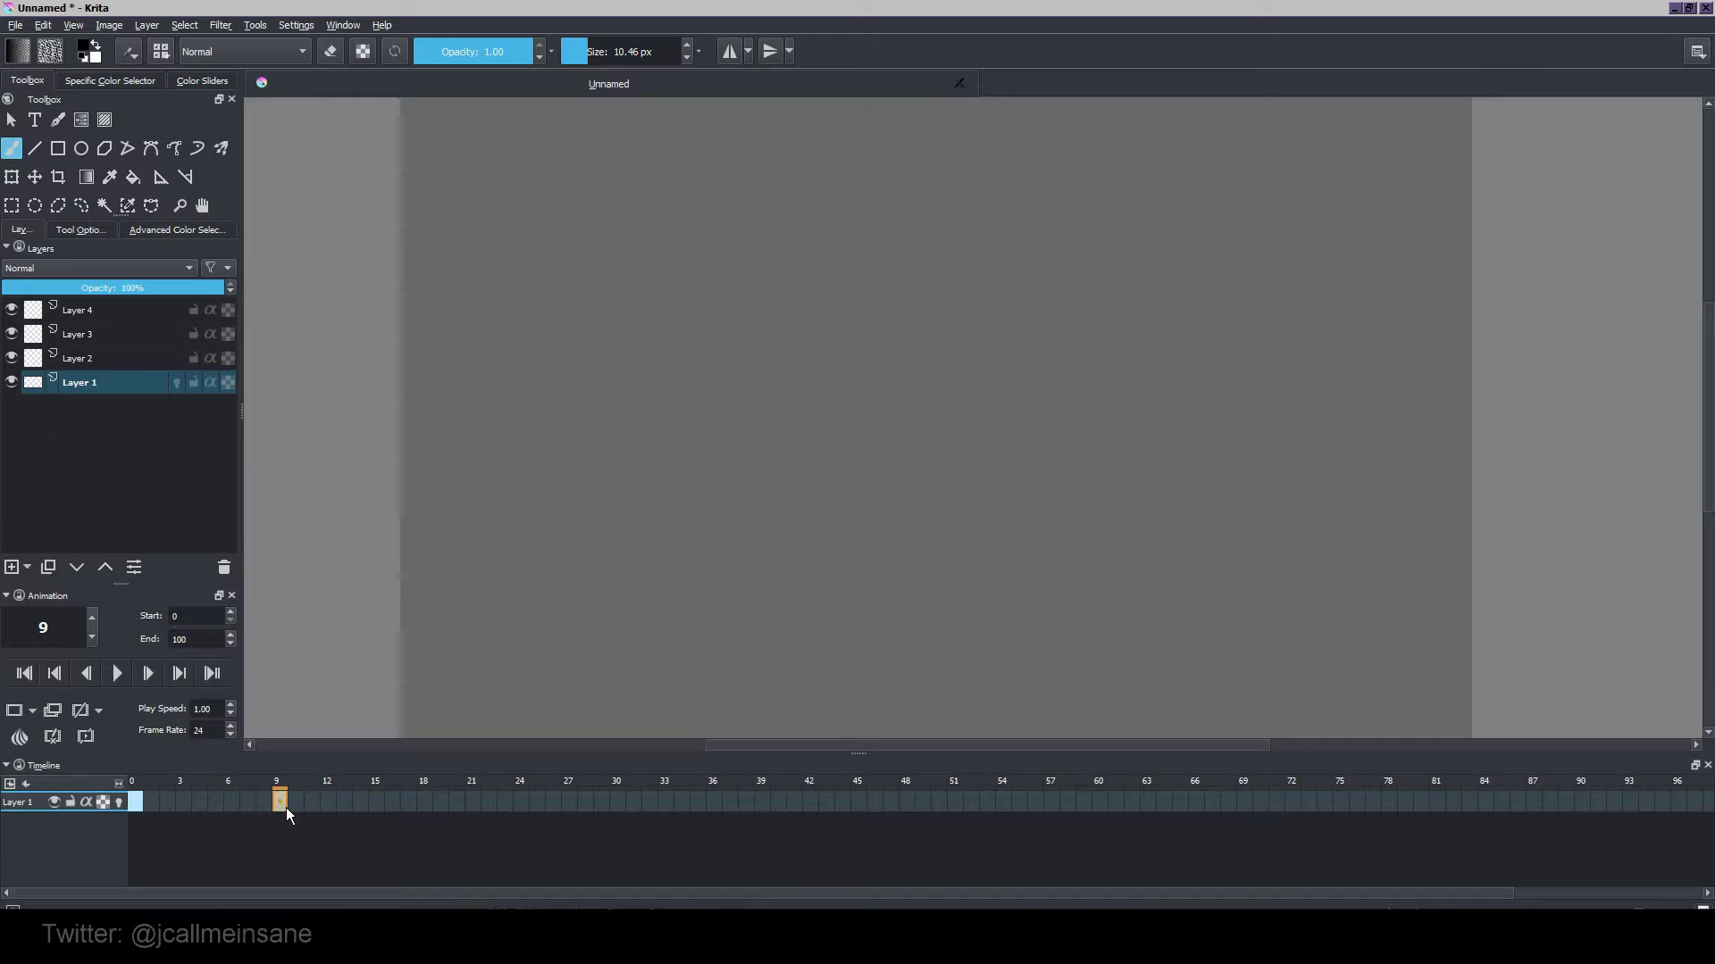
{"action": "left_click_drag", "start_coordinate": [516, 582], "coordinate": [549, 625]}
{"action": "left_click_drag", "start_coordinate": [570, 557], "coordinate": [547, 627]}
Create a blank frame at frame 25 and draw a circle farther up and to the right.
{"action": "mouse_move", "coordinate": [371, 797]}
{"action": "left_mouse_down"}
{"action": "mouse_move", "coordinate": [552, 801]}
{"action": "mouse_move", "coordinate": [537, 789]}
{"action": "left_mouse_up"}
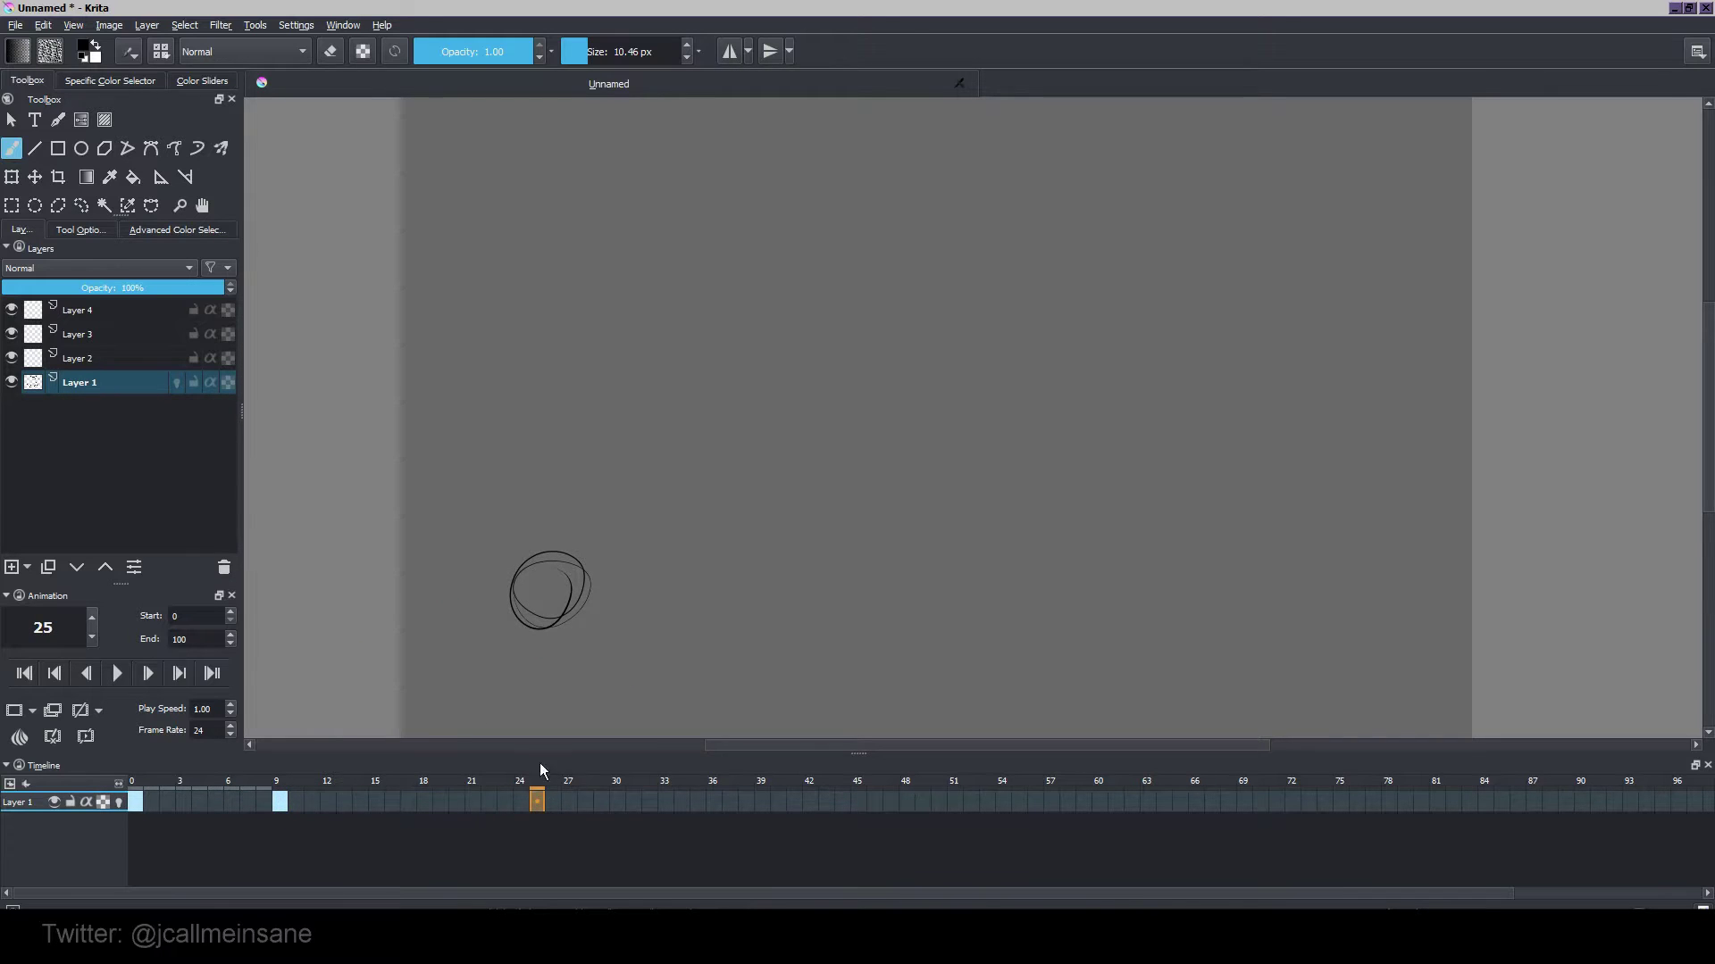
{"action": "double_click", "coordinate": [541, 801]}
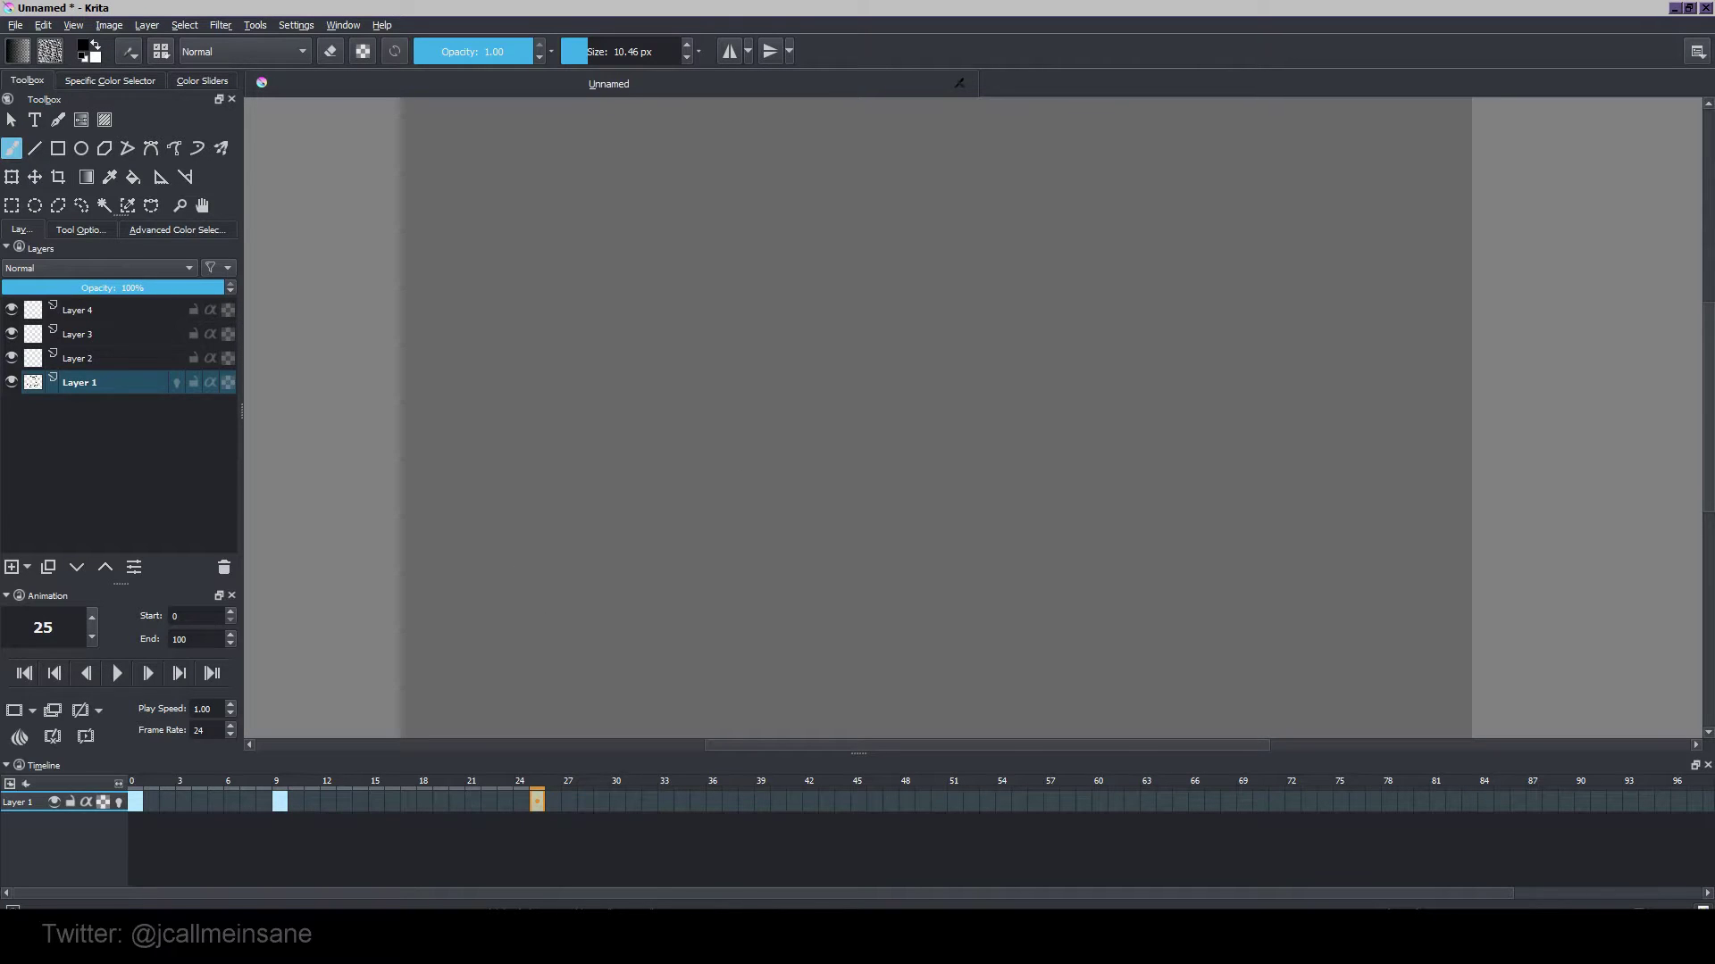
{"action": "mouse_move", "coordinate": [734, 439]}
{"action": "left_mouse_down"}
{"action": "mouse_move", "coordinate": [762, 449]}
{"action": "mouse_move", "coordinate": [710, 516]}
{"action": "left_mouse_up"}
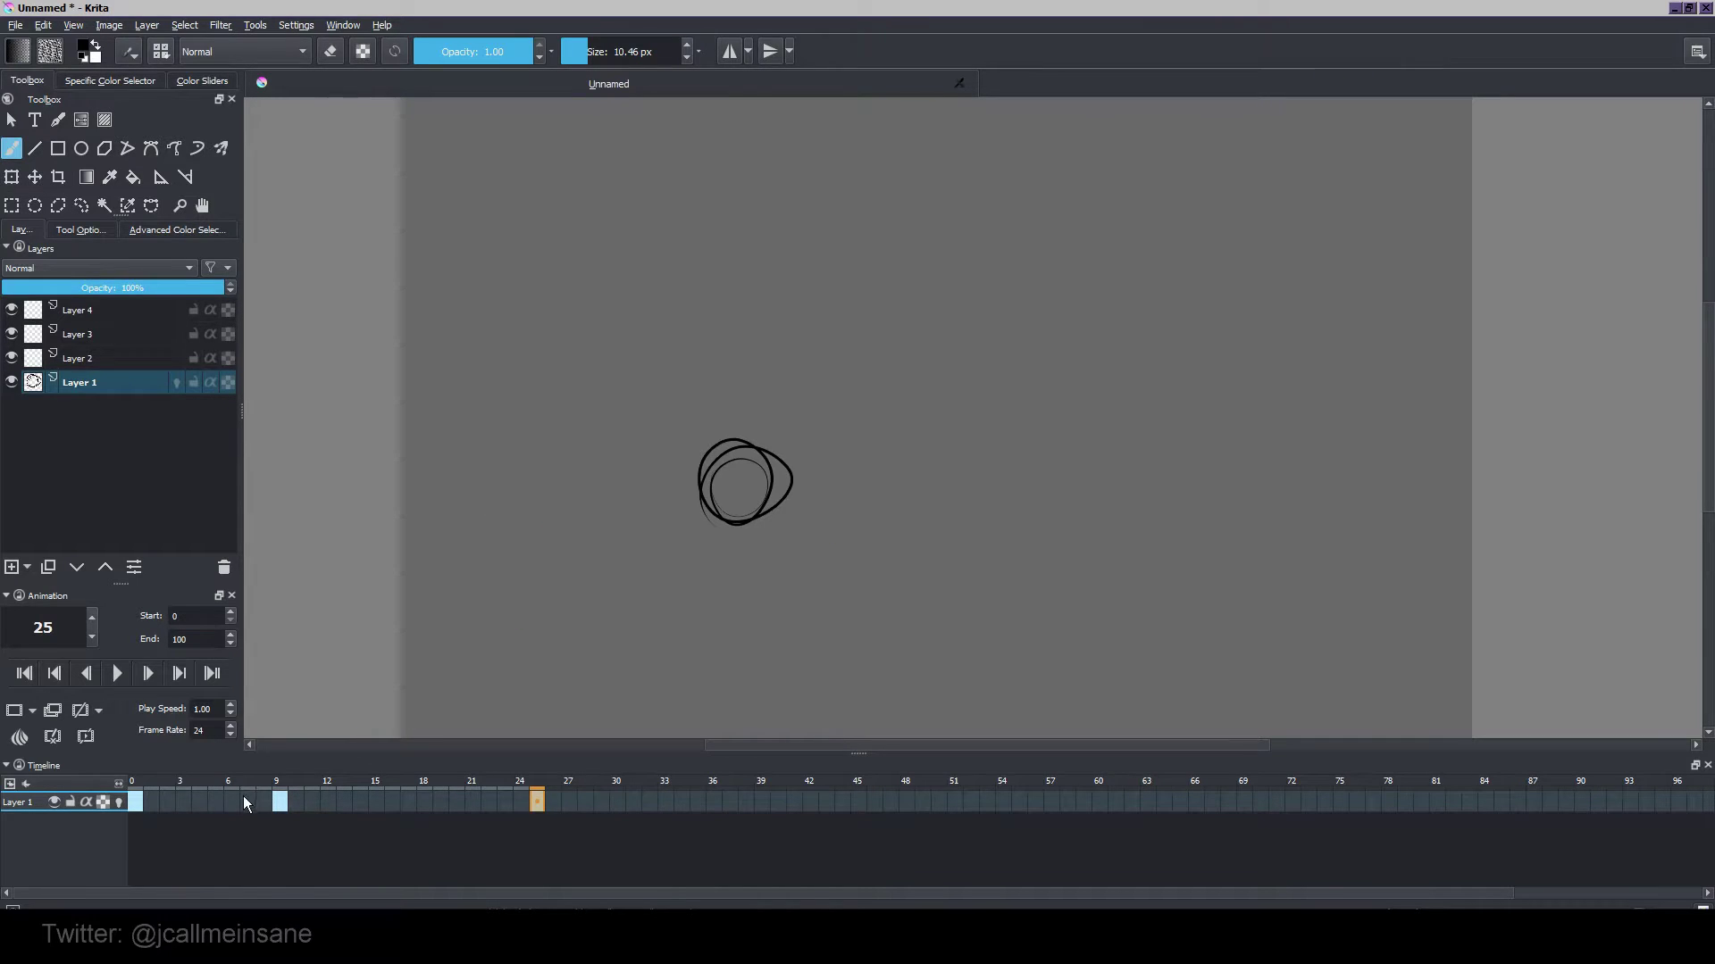
Turn on onion skins for Layer 1 at frame 0, and go to frame 25 to compare the drawings.
{"action": "left_click_drag", "start_coordinate": [248, 801], "coordinate": [132, 800]}
{"action": "left_click", "coordinate": [119, 802]}
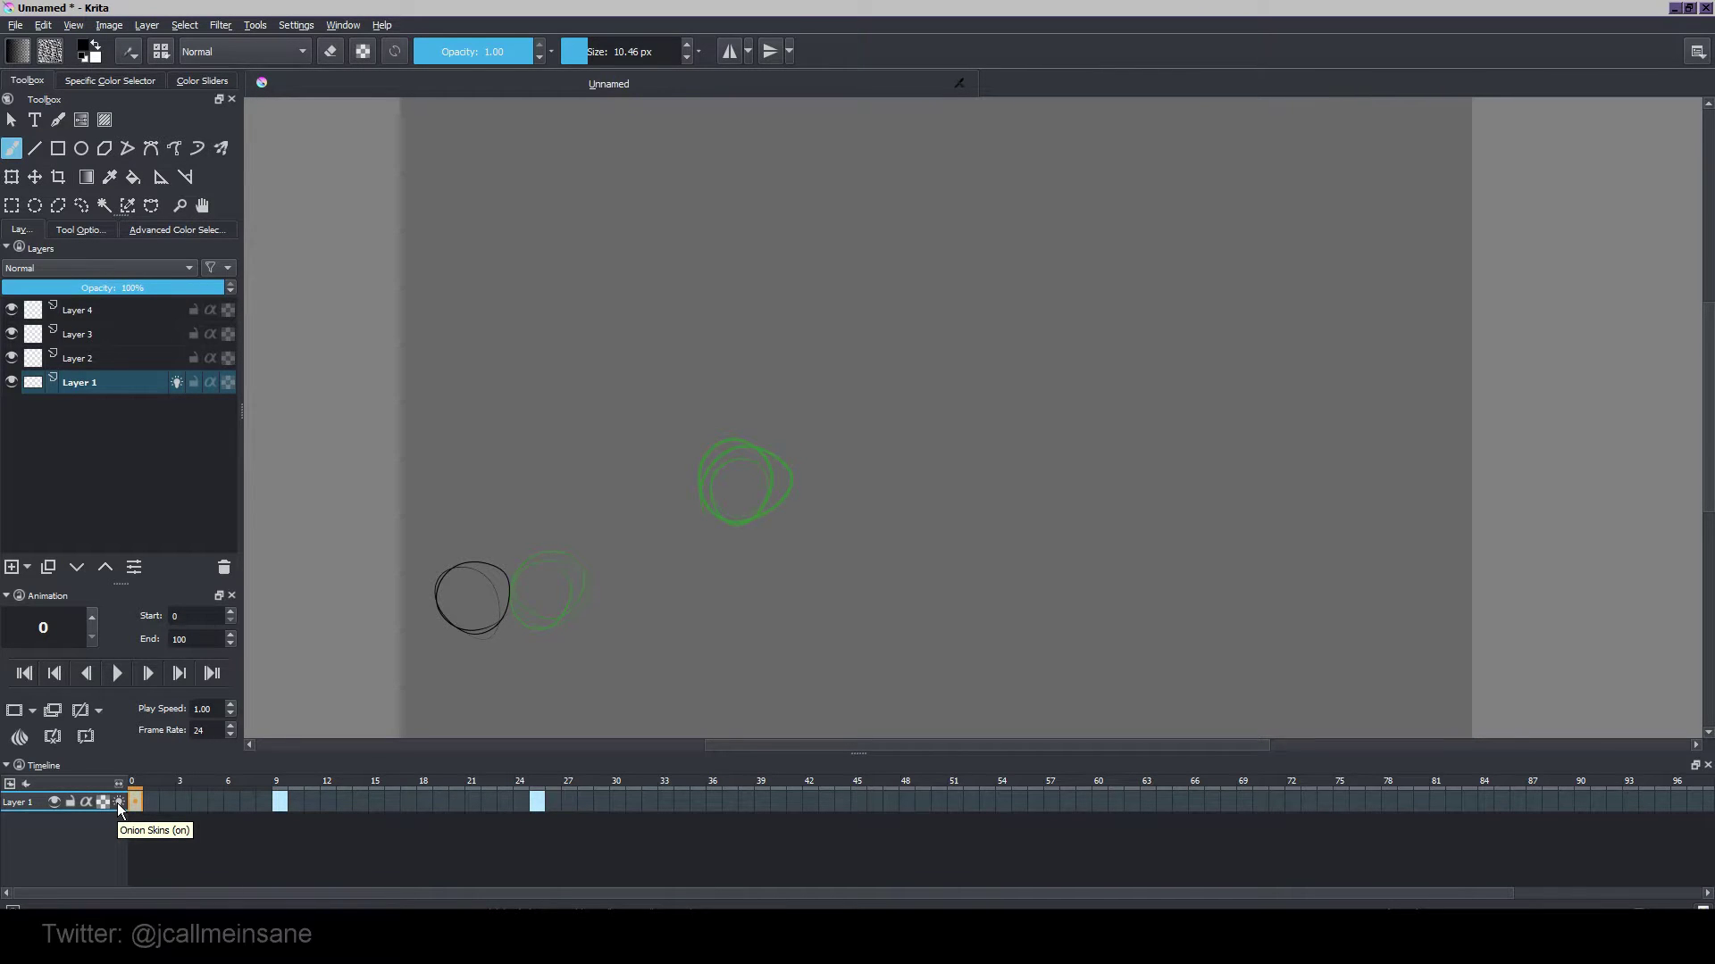
{"action": "left_click", "coordinate": [539, 805]}
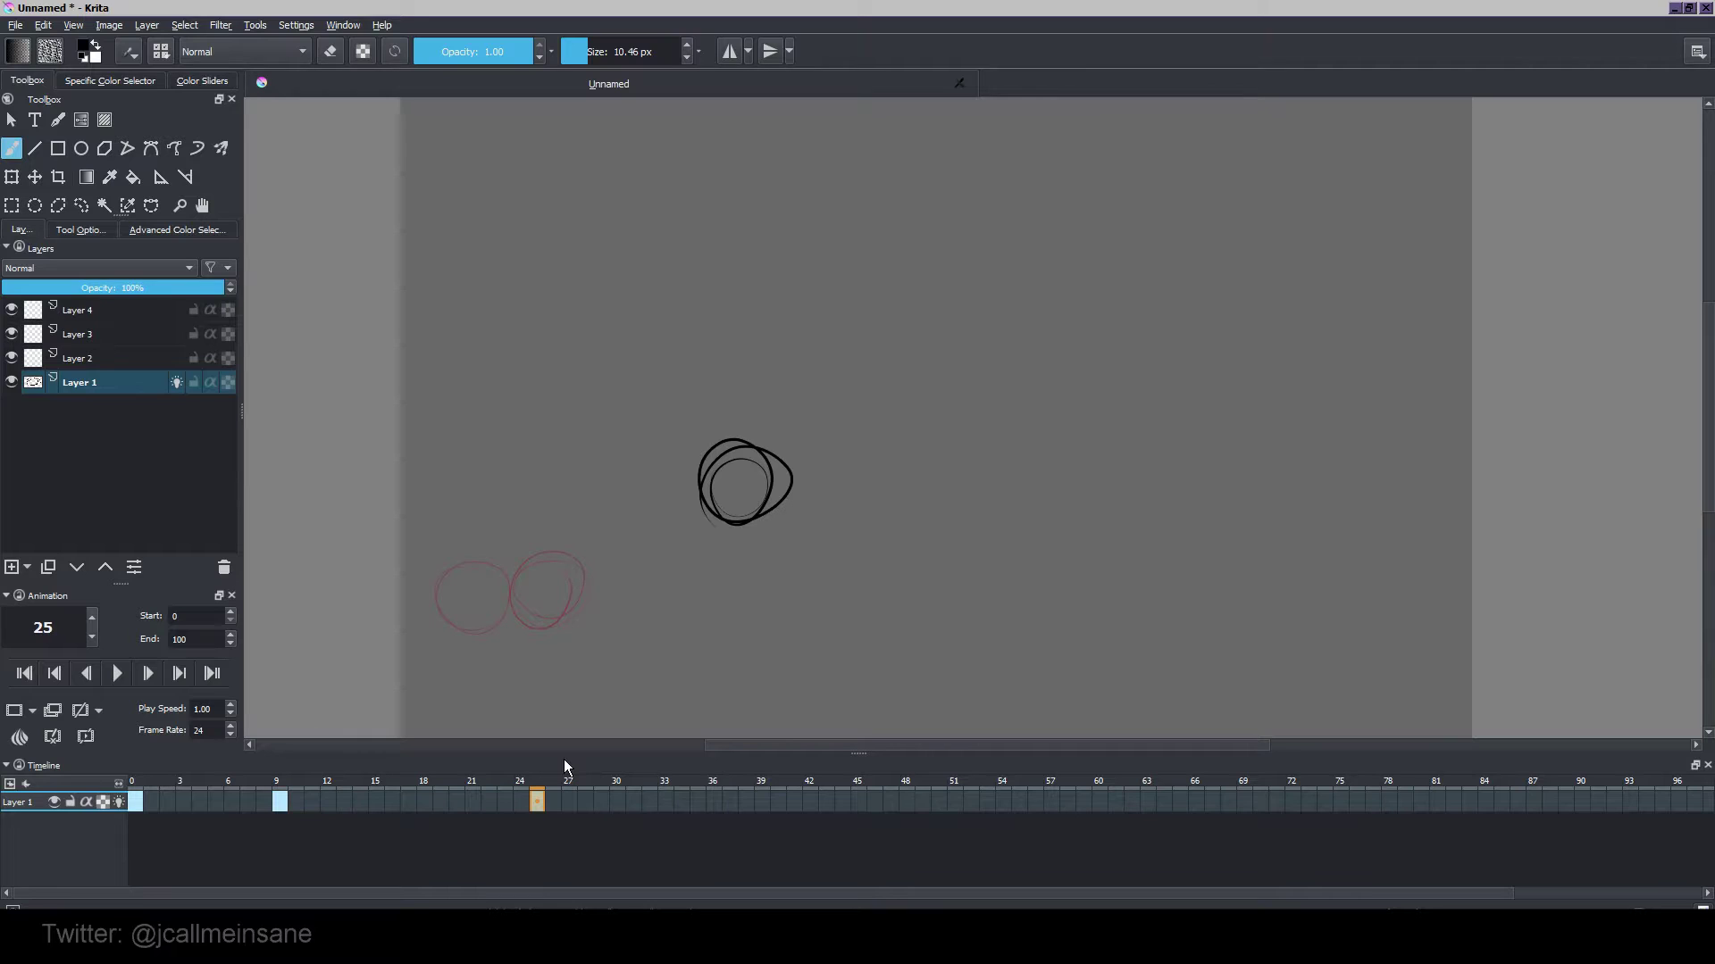
Open the Onion Skins settings and examine the frame color filter choices.
{"action": "left_click", "coordinate": [53, 737]}
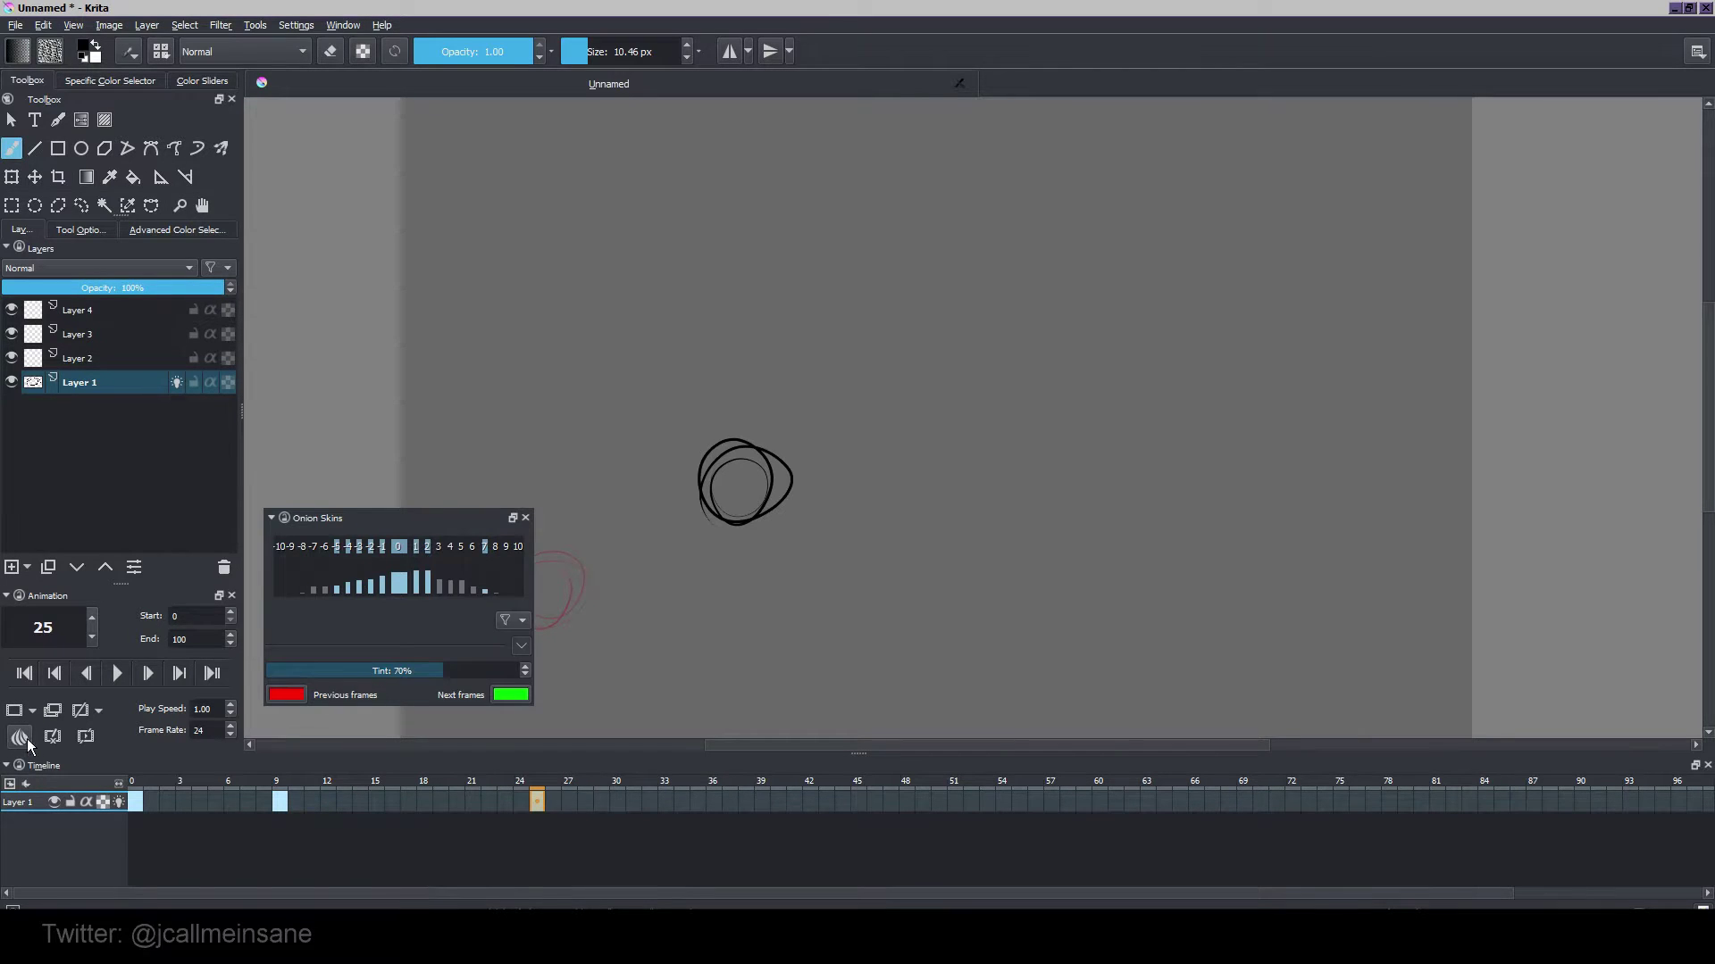
{"action": "left_click", "coordinate": [419, 516]}
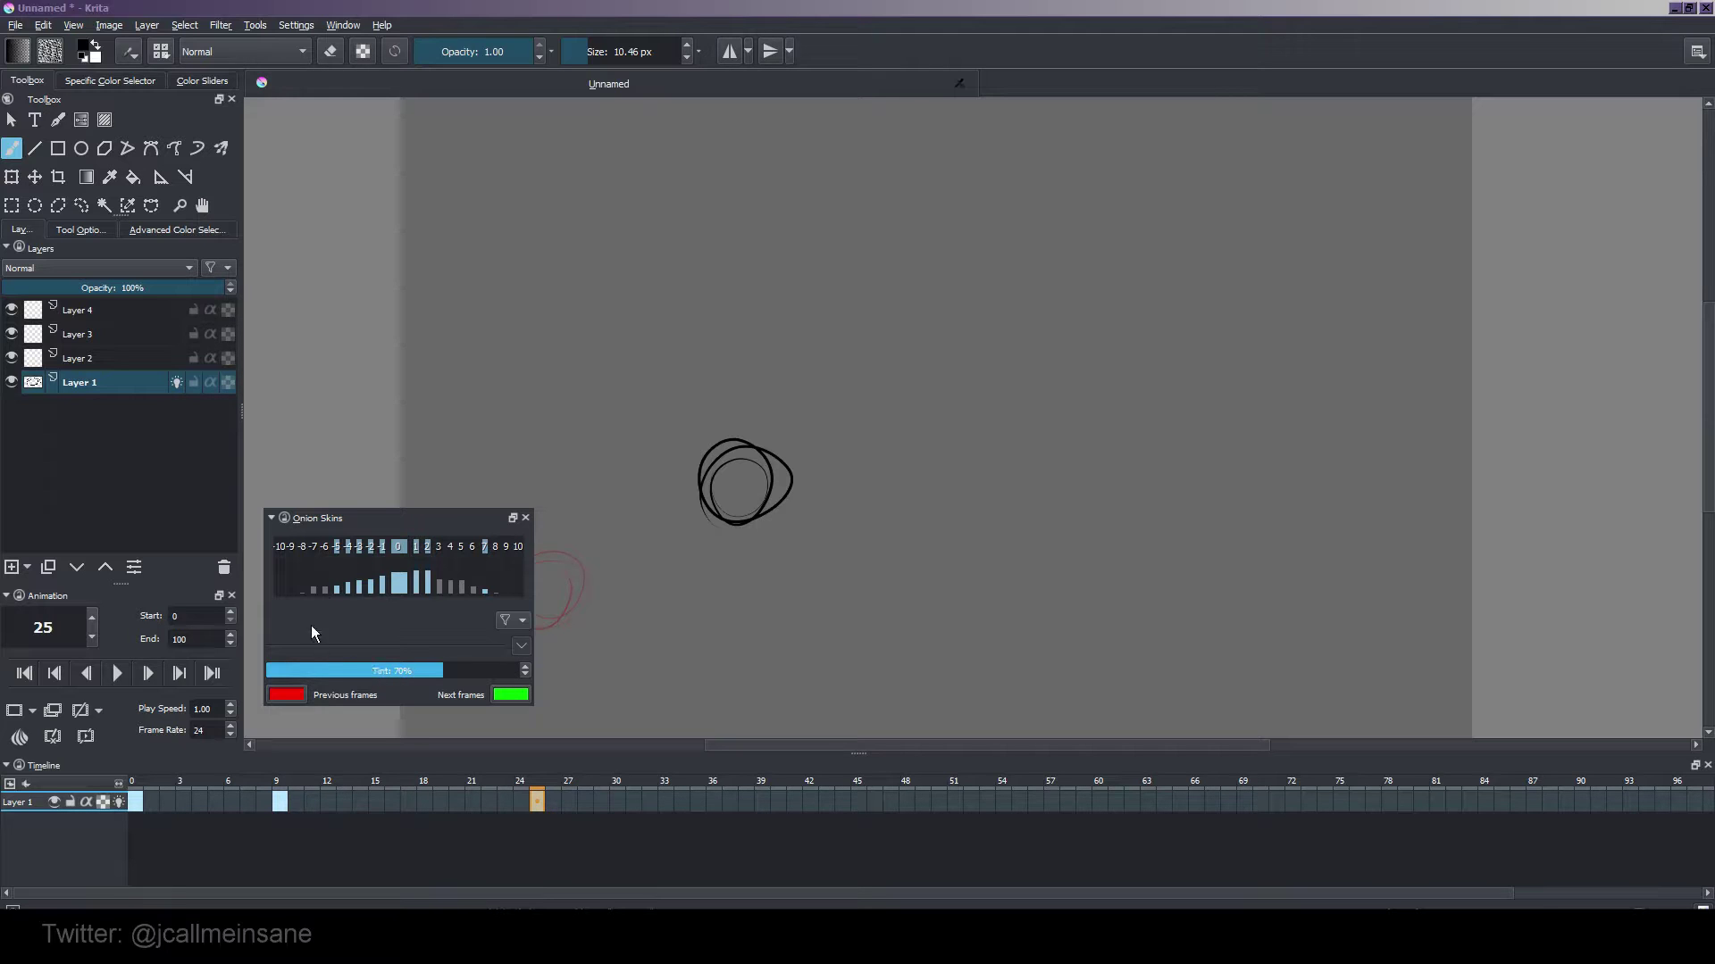
{"action": "left_click", "coordinate": [506, 620]}
{"action": "left_click", "coordinate": [518, 623]}
{"action": "left_click", "coordinate": [507, 620]}
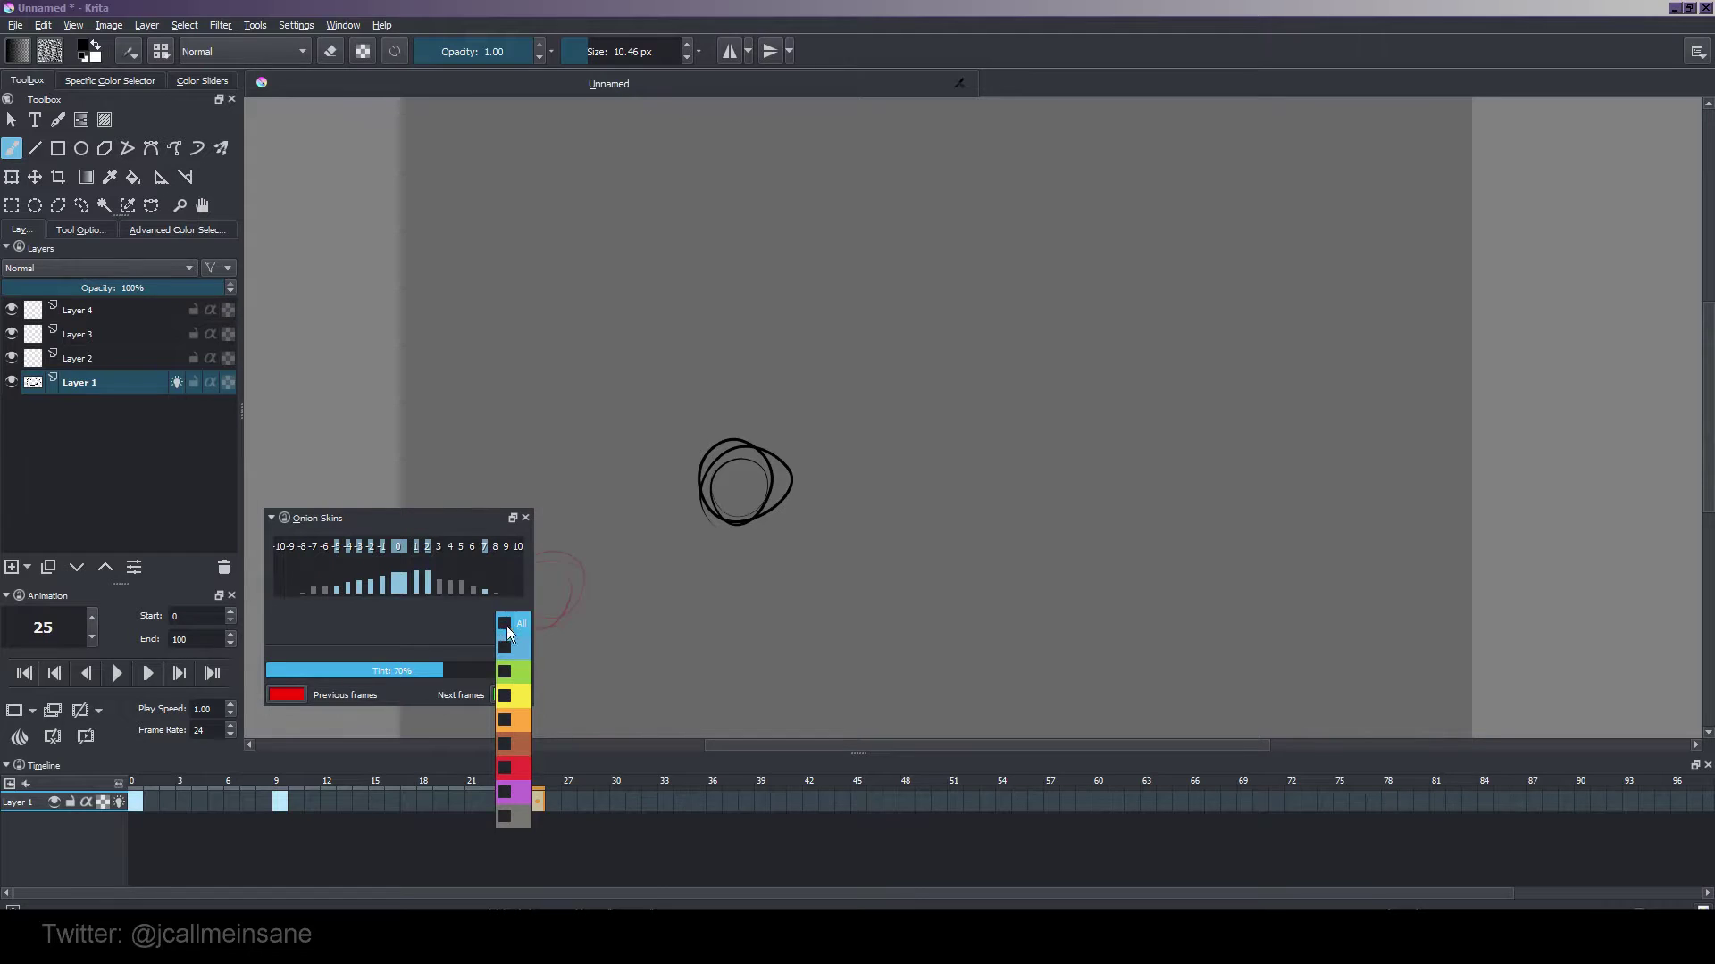
{"action": "left_click", "coordinate": [522, 622]}
{"action": "left_click", "coordinate": [505, 672]}
{"action": "left_click", "coordinate": [503, 648]}
{"action": "left_click", "coordinate": [504, 676]}
{"action": "left_click", "coordinate": [448, 645]}
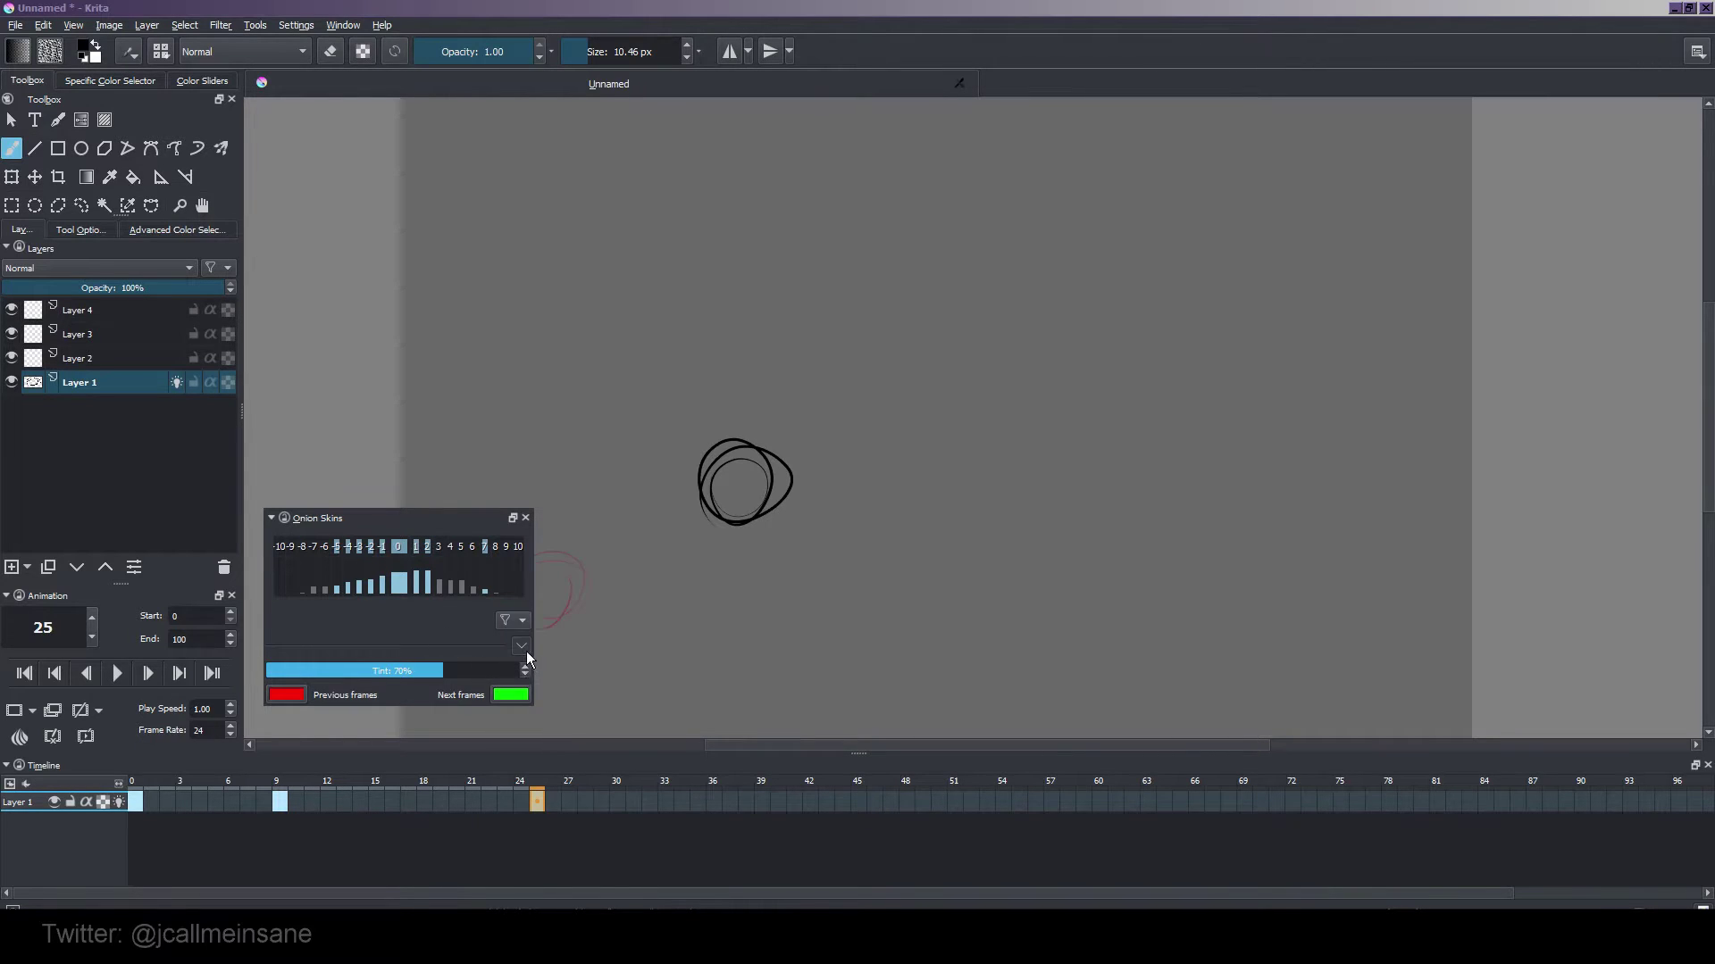
Inspect the onion skin tint settings and the color chooser for next frames, and close the chooser.
{"action": "left_click", "coordinate": [525, 650]}
{"action": "left_click", "coordinate": [523, 659]}
{"action": "left_click", "coordinate": [456, 664]}
{"action": "left_click", "coordinate": [521, 683]}
{"action": "left_click", "coordinate": [507, 698]}
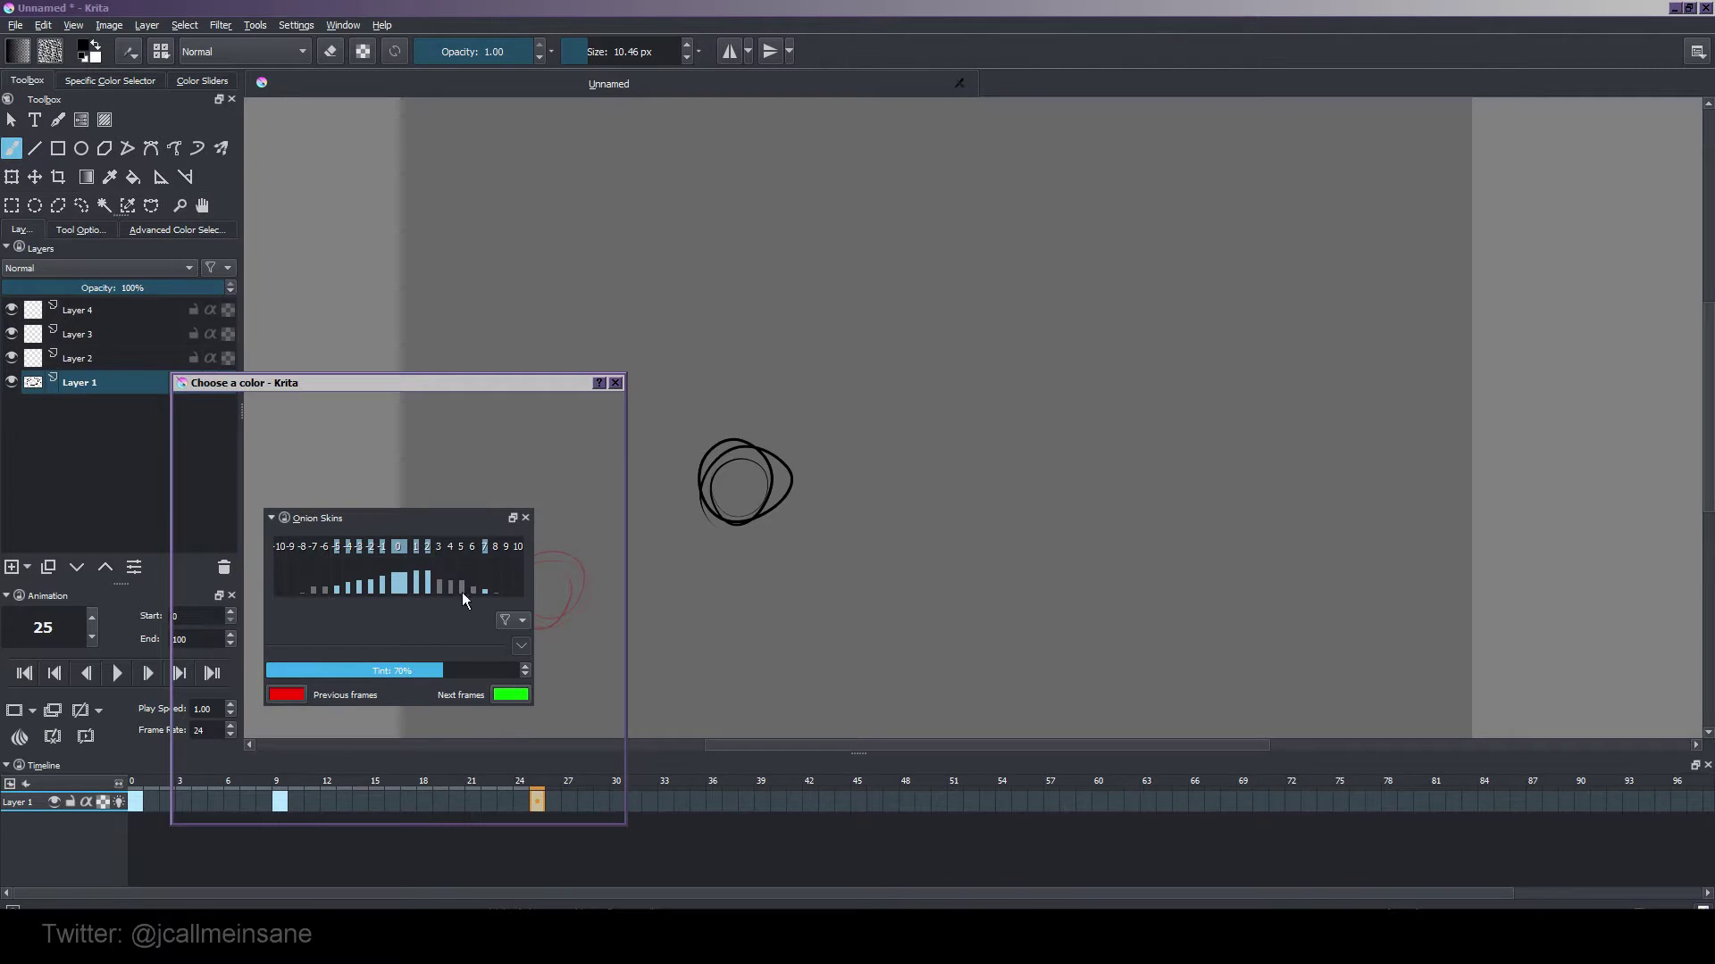
{"action": "left_click", "coordinate": [616, 383]}
Change the onion skin color for previous frames to light pink.
{"action": "left_click", "coordinate": [300, 698]}
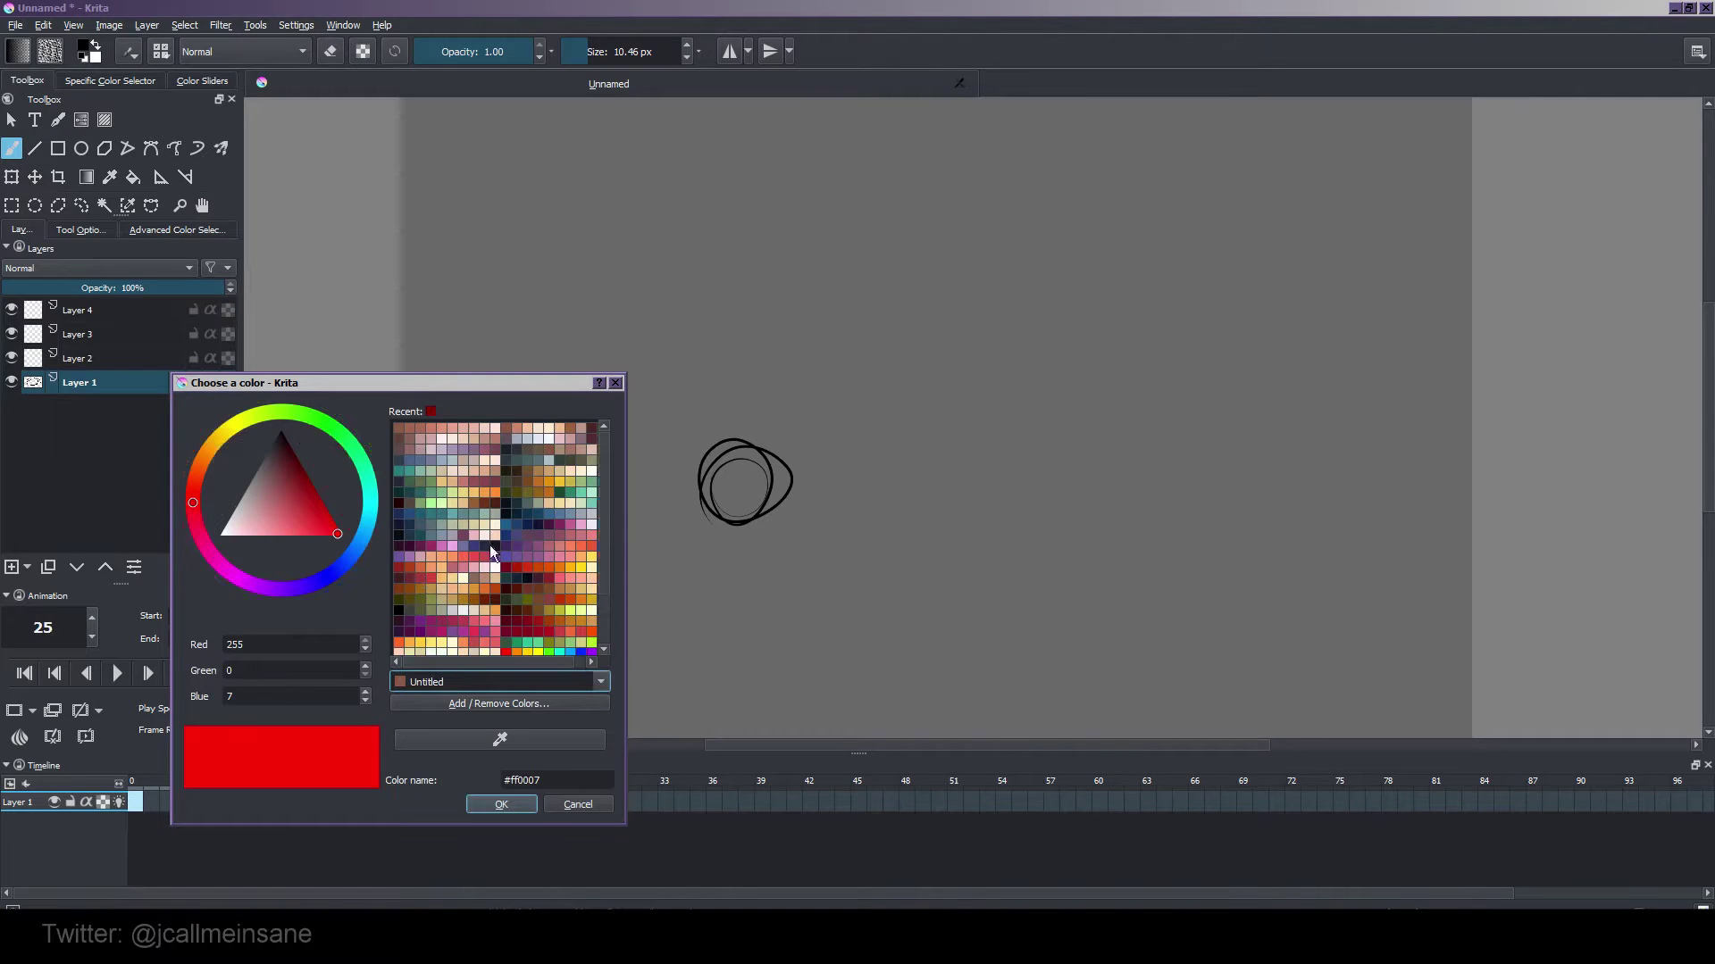
{"action": "left_click", "coordinate": [237, 581]}
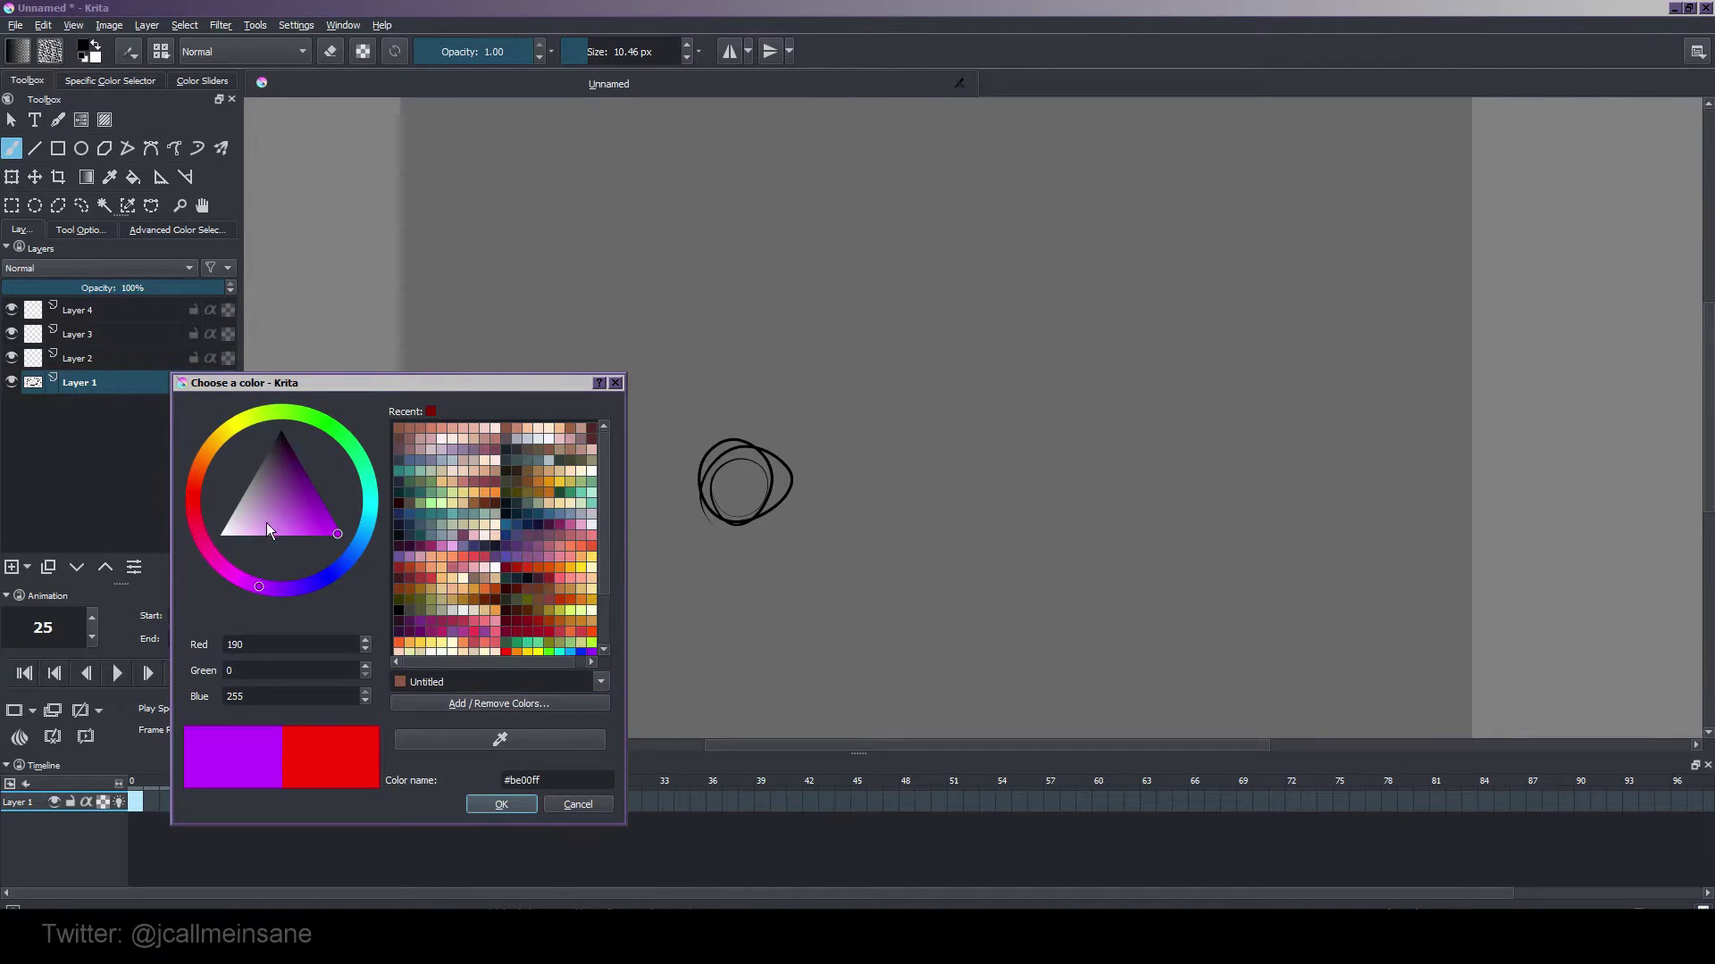
{"action": "left_click", "coordinate": [253, 534]}
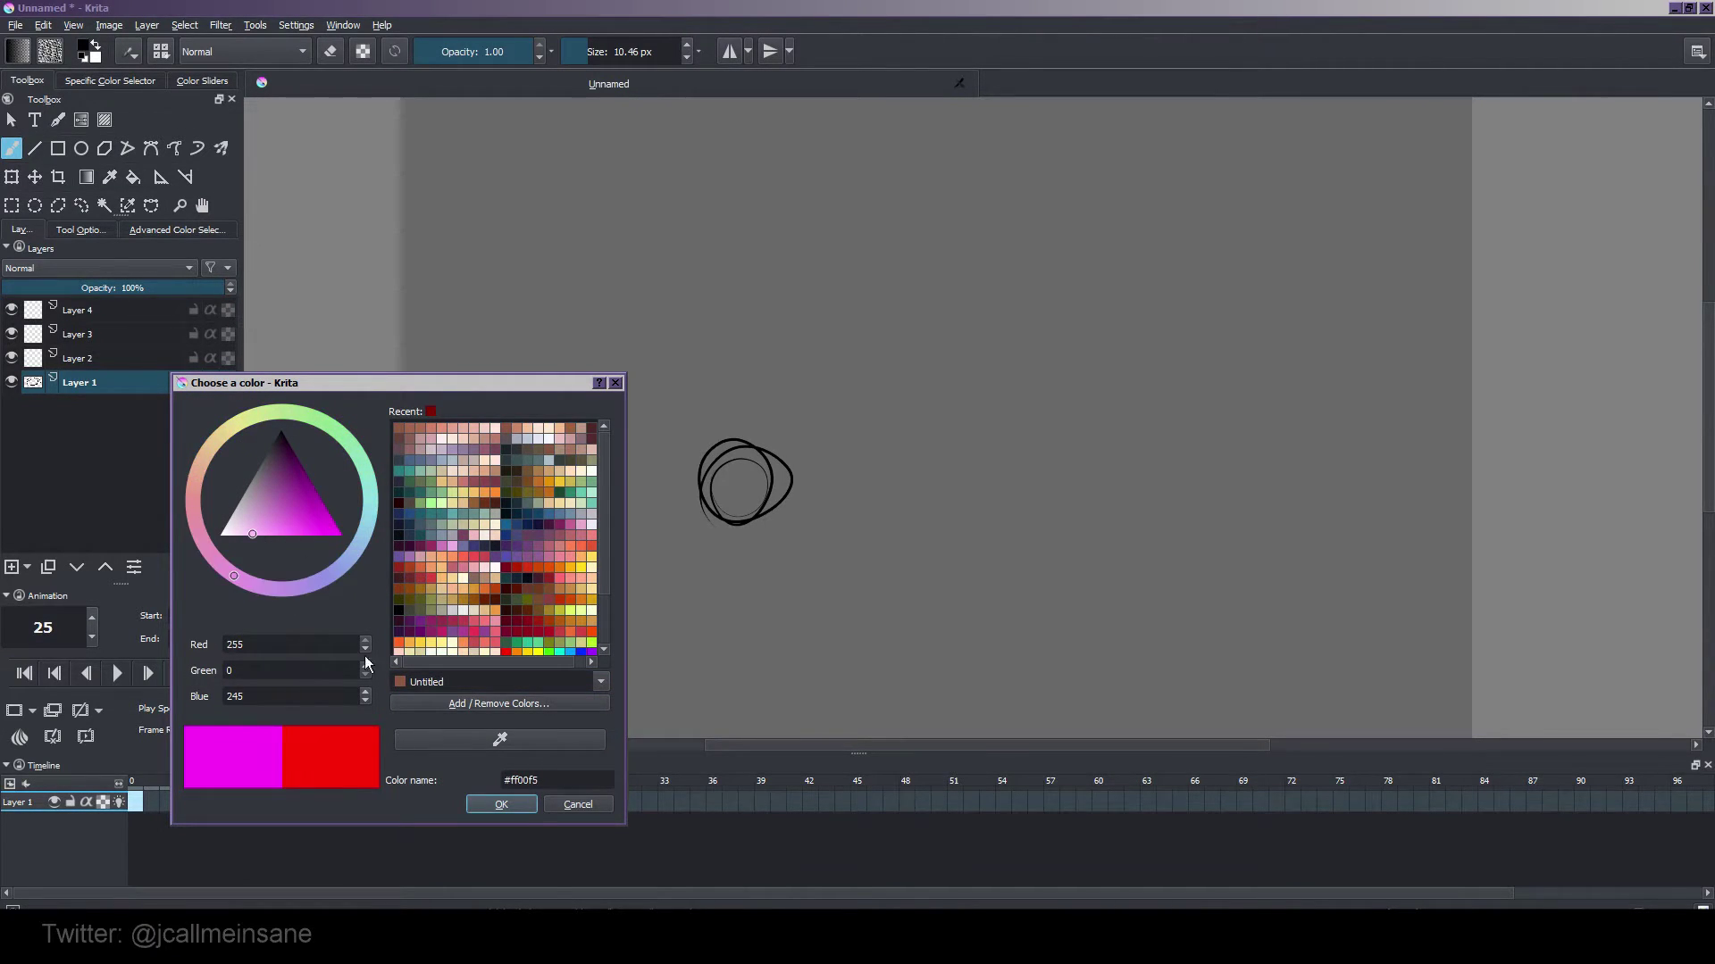
{"action": "left_click", "coordinate": [488, 805]}
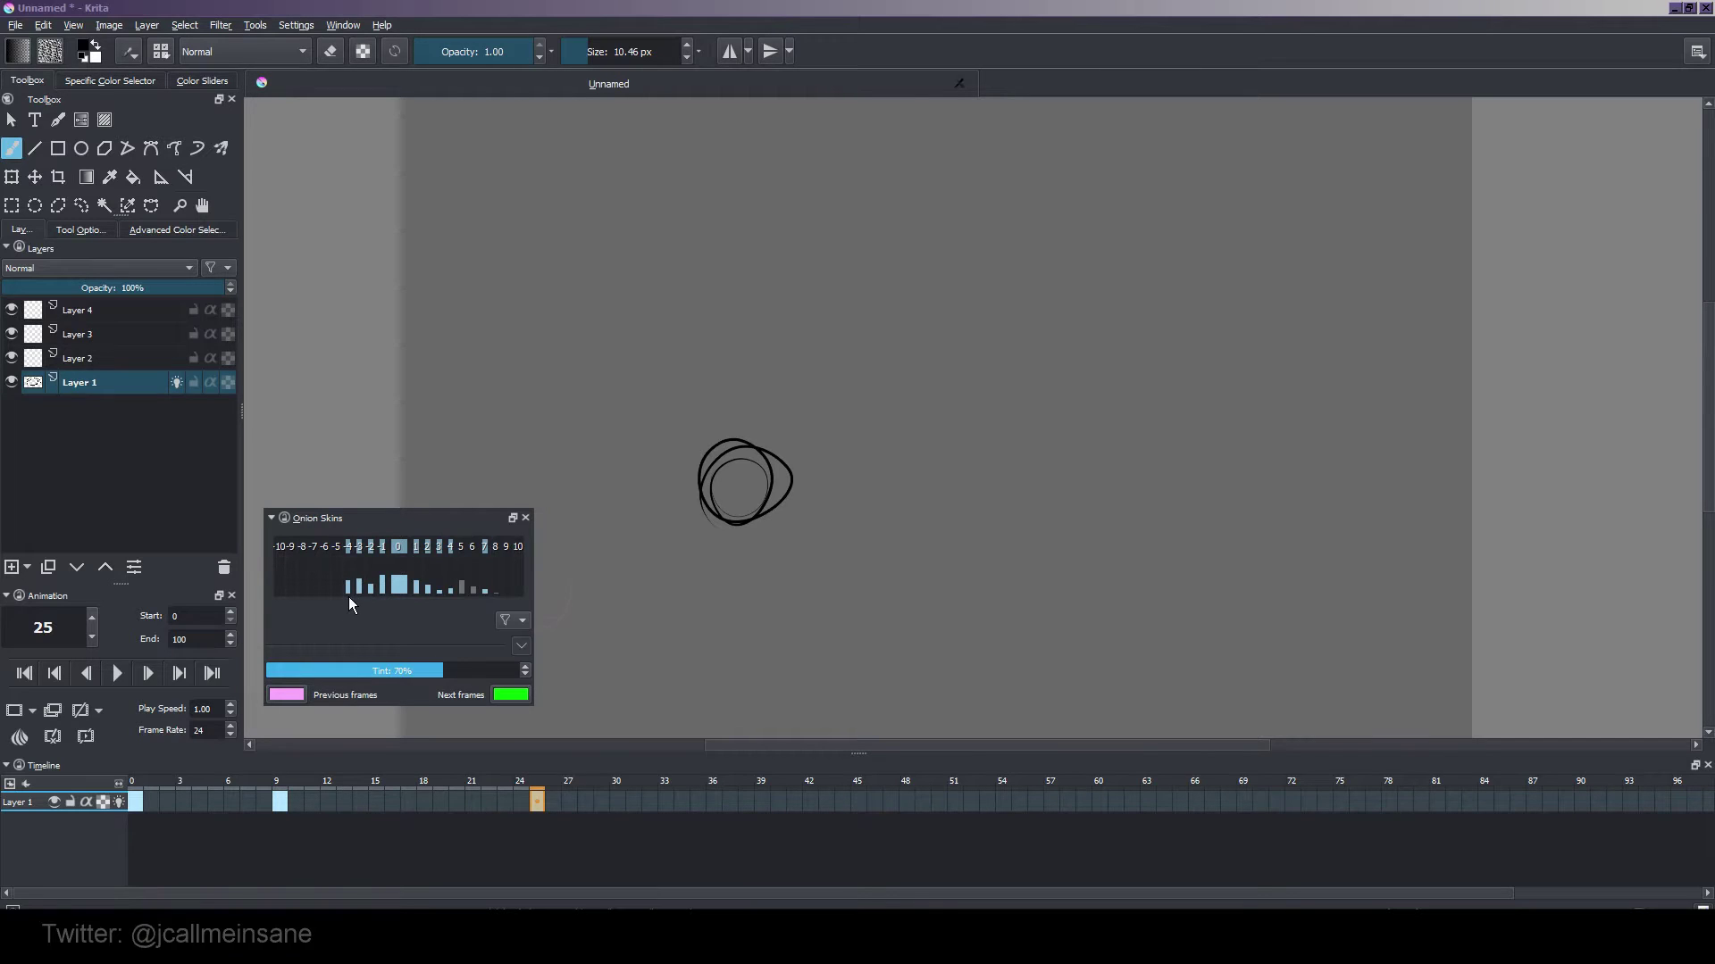
Adjust the onion skin opacity levels of the previous, current and next frames, and close the Onion Skins settings.
{"action": "left_click_drag", "start_coordinate": [435, 582], "coordinate": [422, 576]}
{"action": "left_click_drag", "start_coordinate": [348, 587], "coordinate": [355, 557]}
{"action": "left_click", "coordinate": [399, 593]}
{"action": "left_click_drag", "start_coordinate": [402, 580], "coordinate": [403, 575]}
{"action": "left_click", "coordinate": [383, 582]}
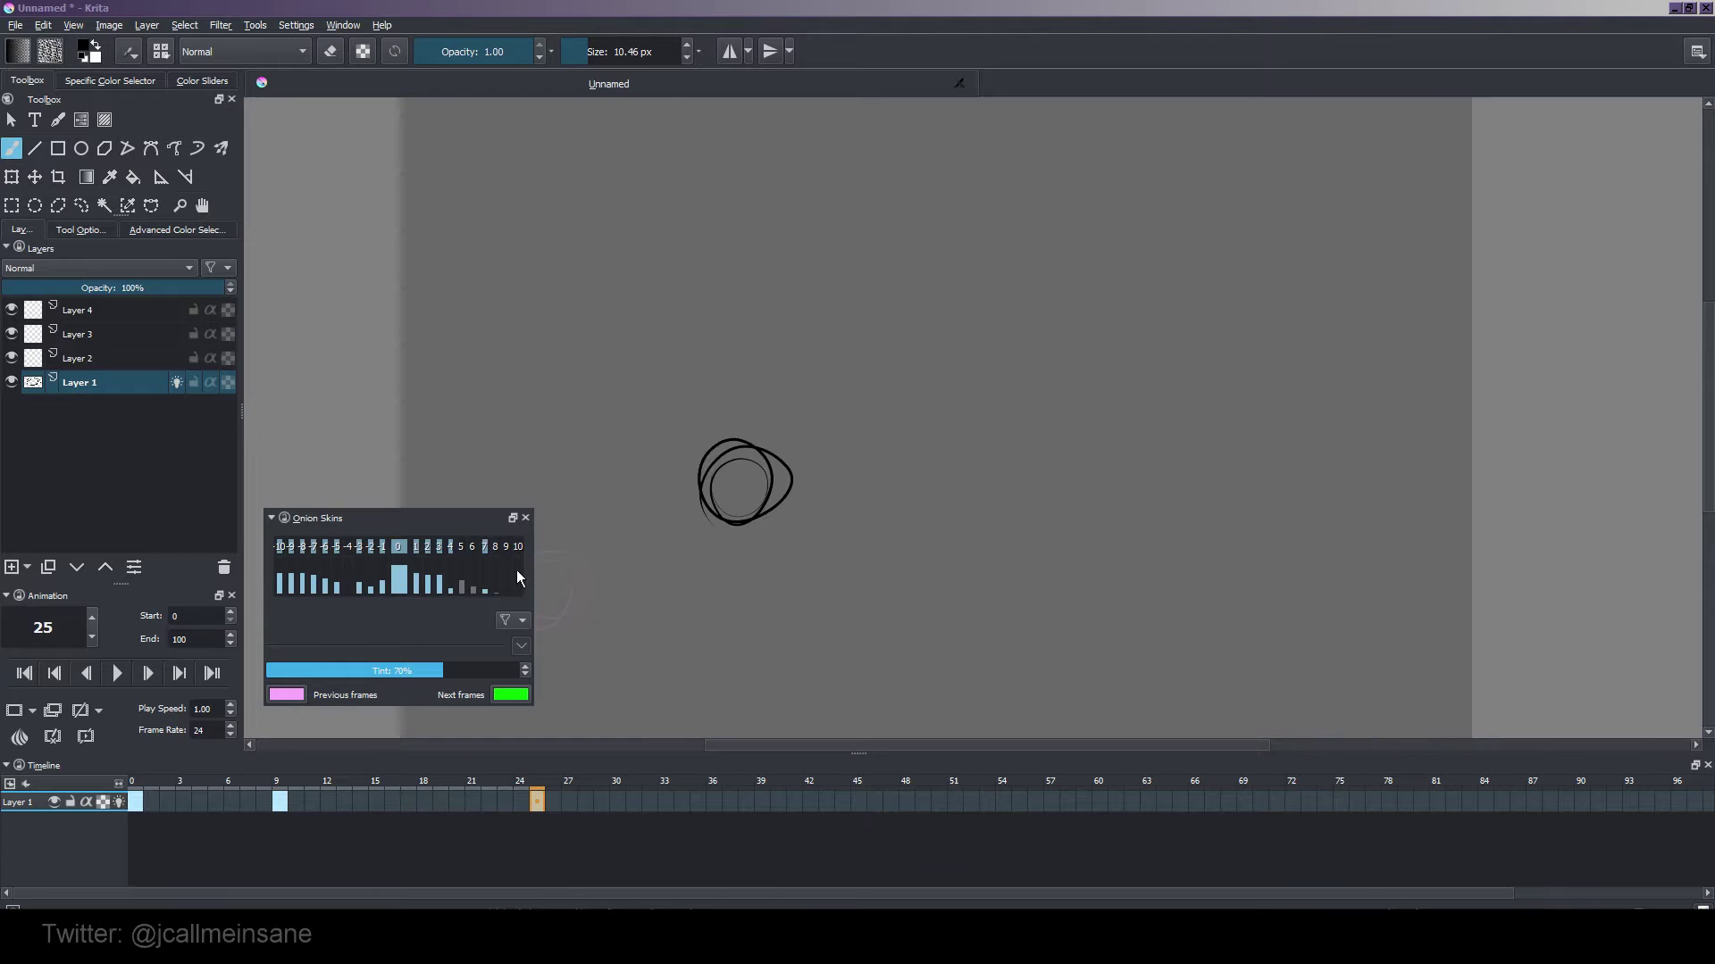
{"action": "left_click", "coordinate": [525, 518]}
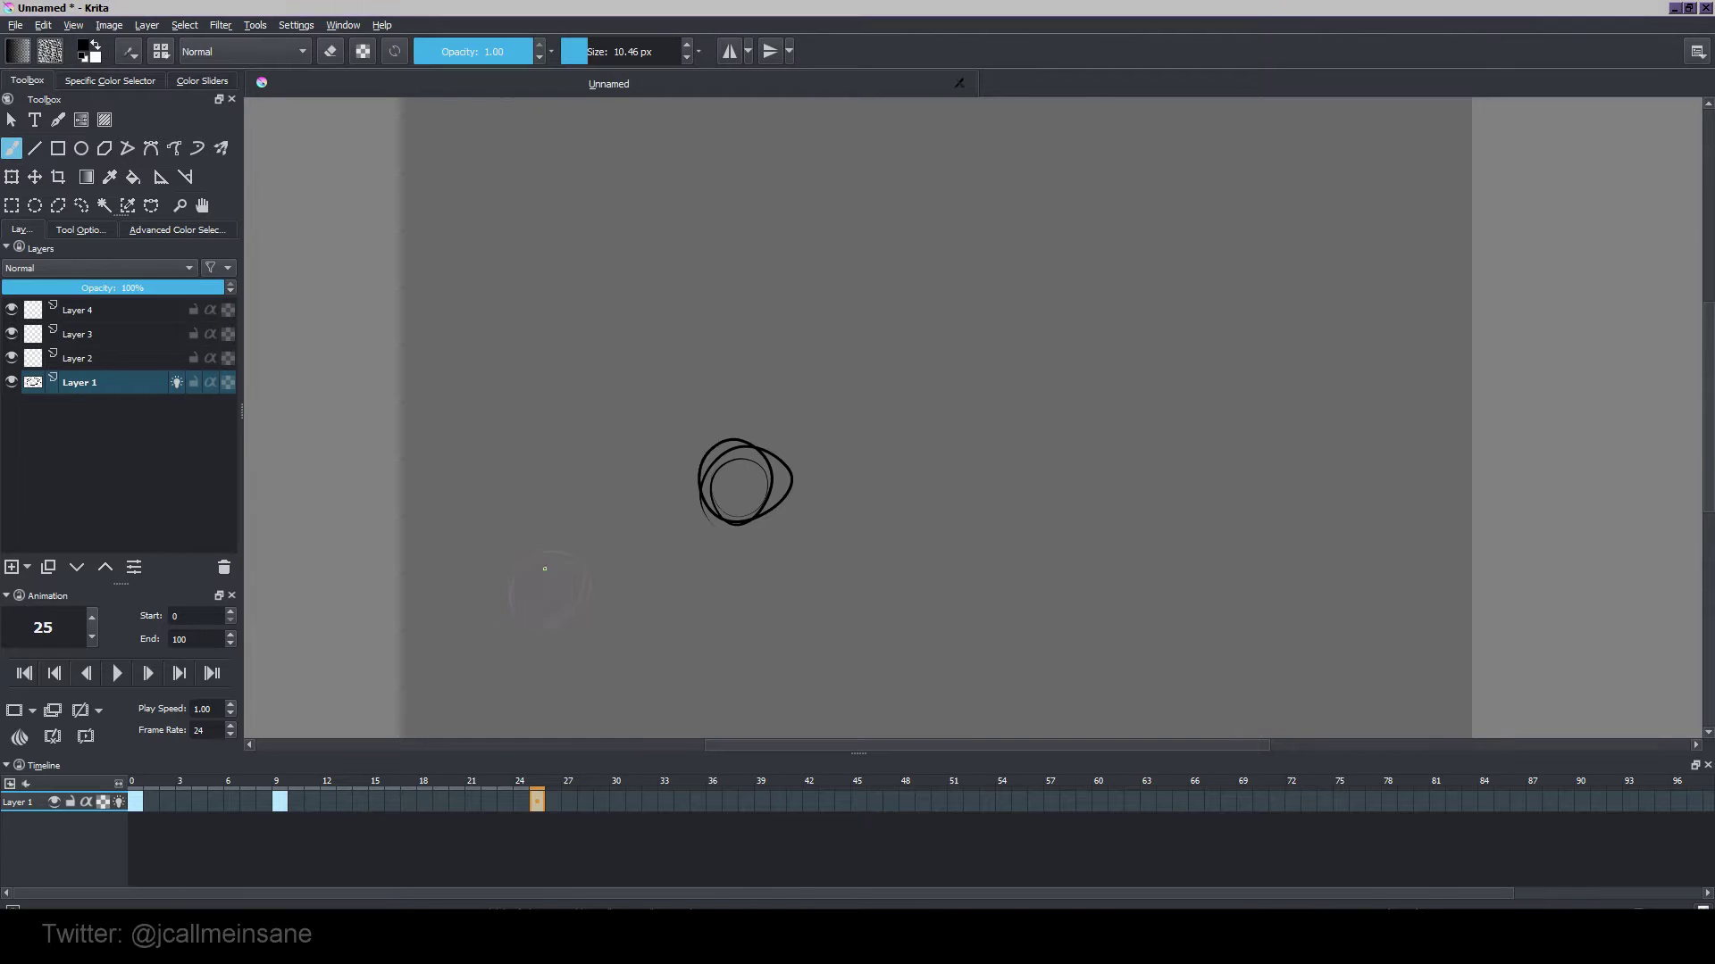
Go to frame 13, lower the onion skin opacity of the next frames, and close the Onion Skins settings.
{"action": "left_click", "coordinate": [348, 797]}
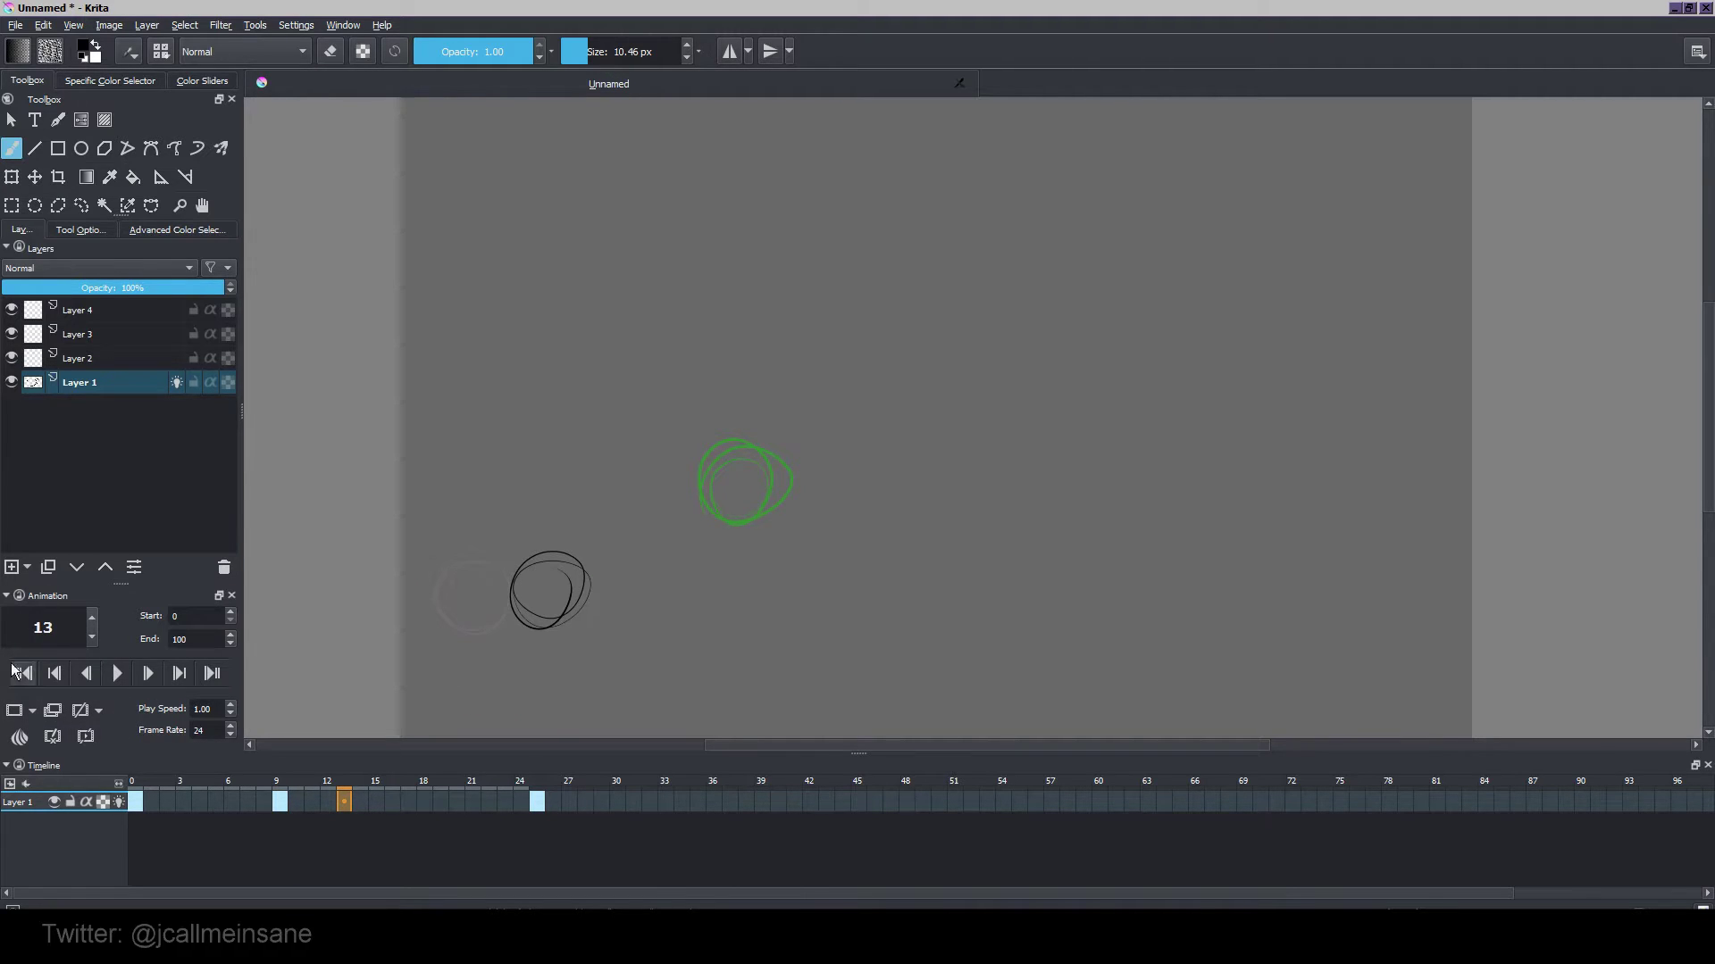
{"action": "right_click", "coordinate": [20, 737]}
{"action": "left_click", "coordinate": [505, 591]}
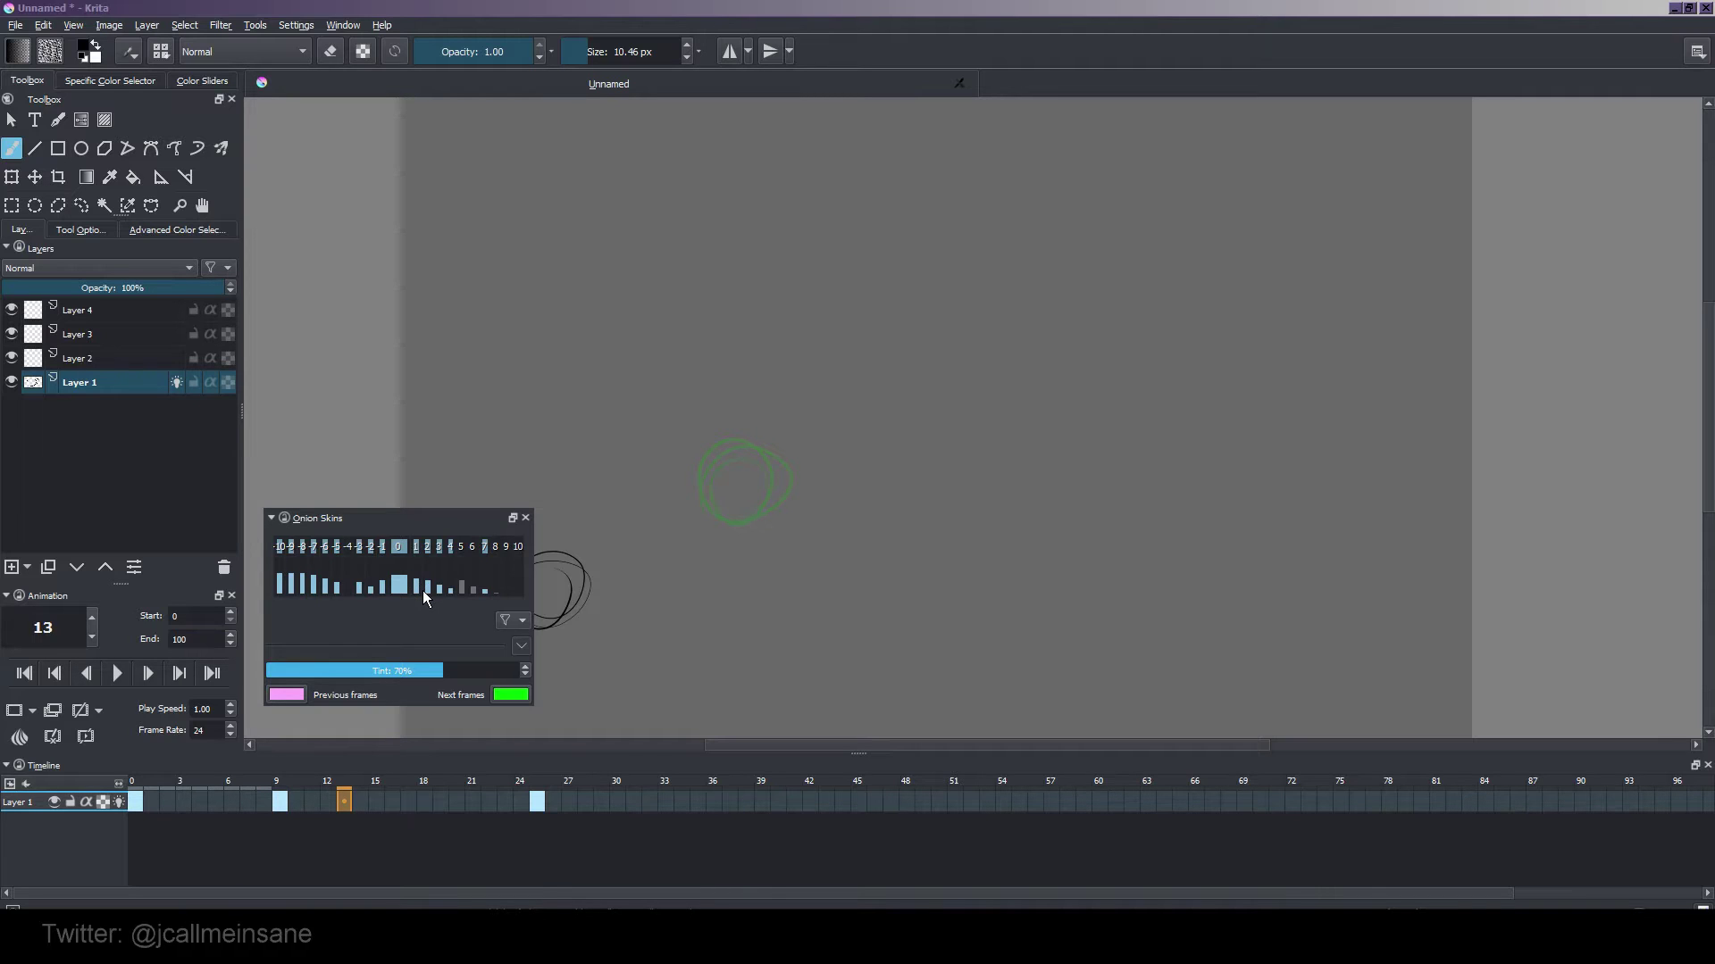
{"action": "left_click", "coordinate": [525, 517]}
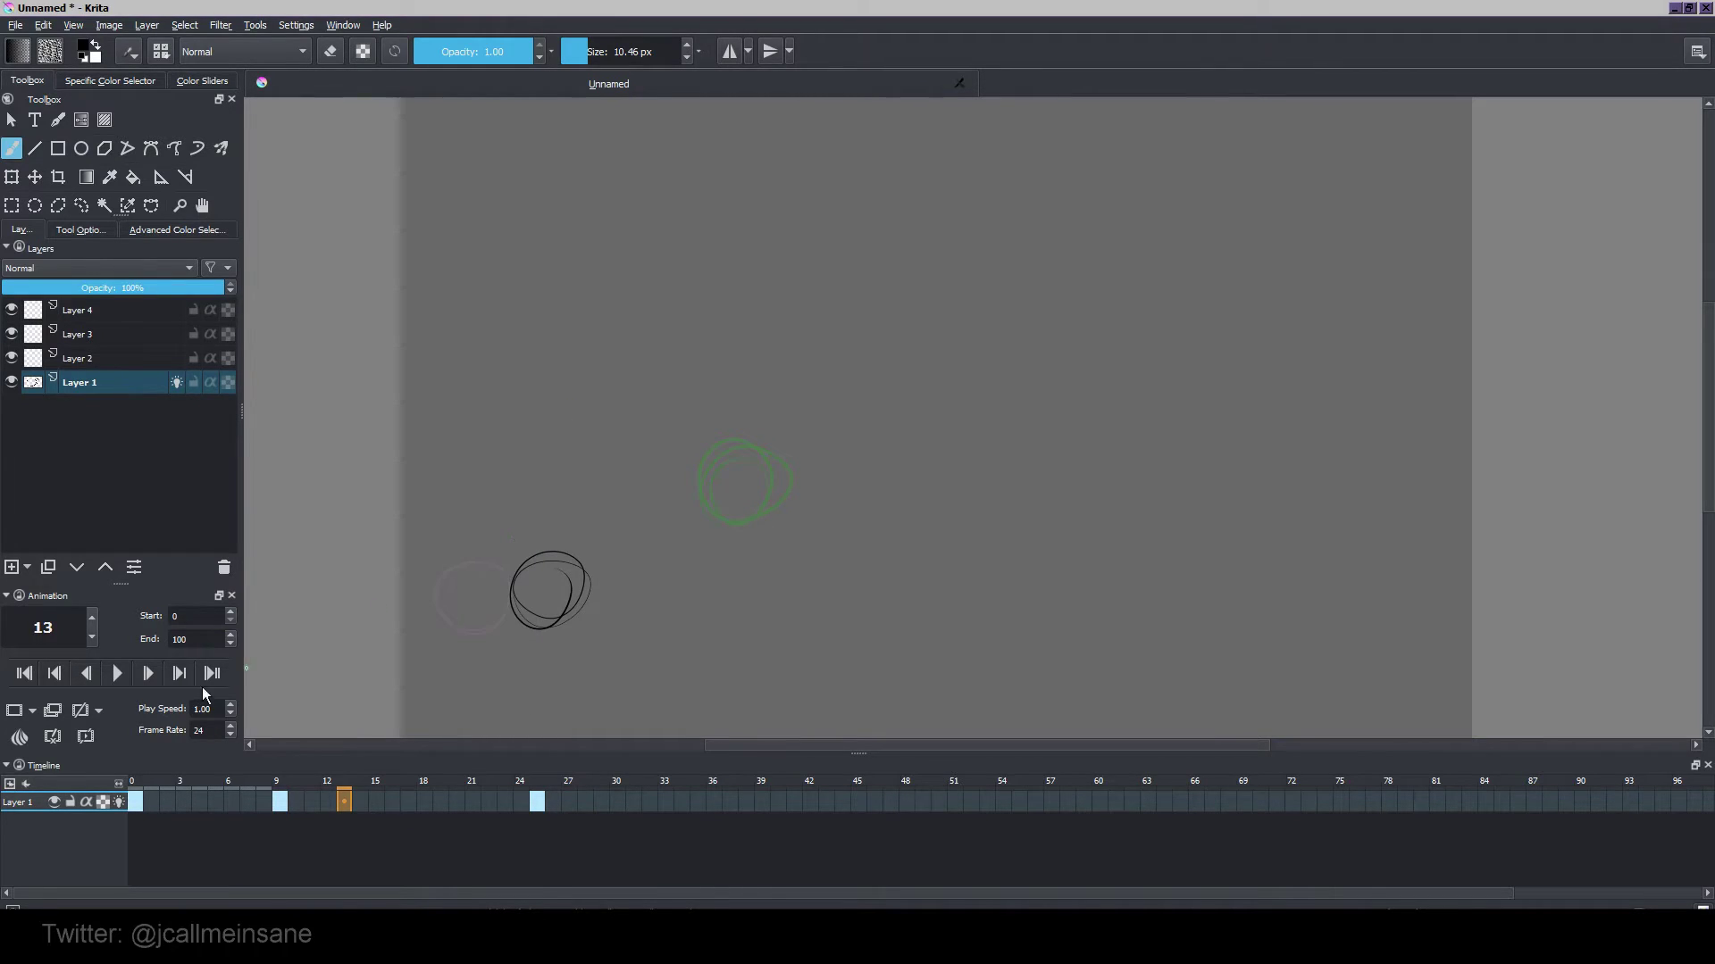
Load the audio file MshawRadioDramaFINAL into the animation timeline.
{"action": "left_click", "coordinate": [26, 784]}
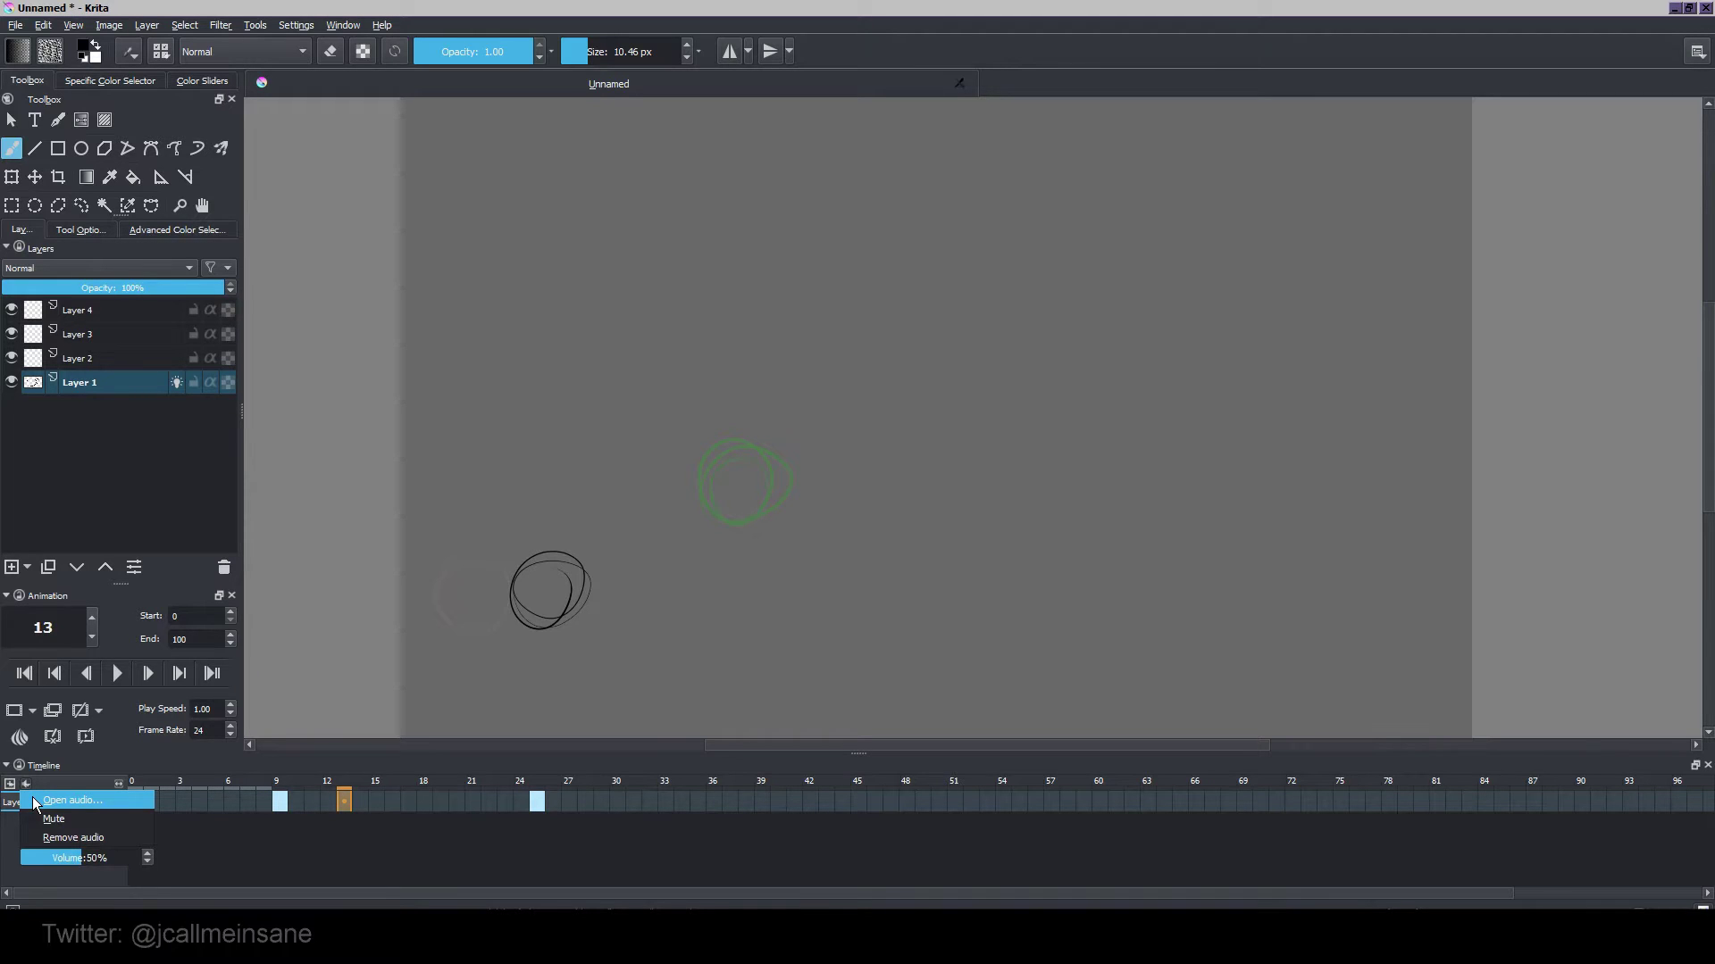
{"action": "left_click", "coordinate": [73, 800]}
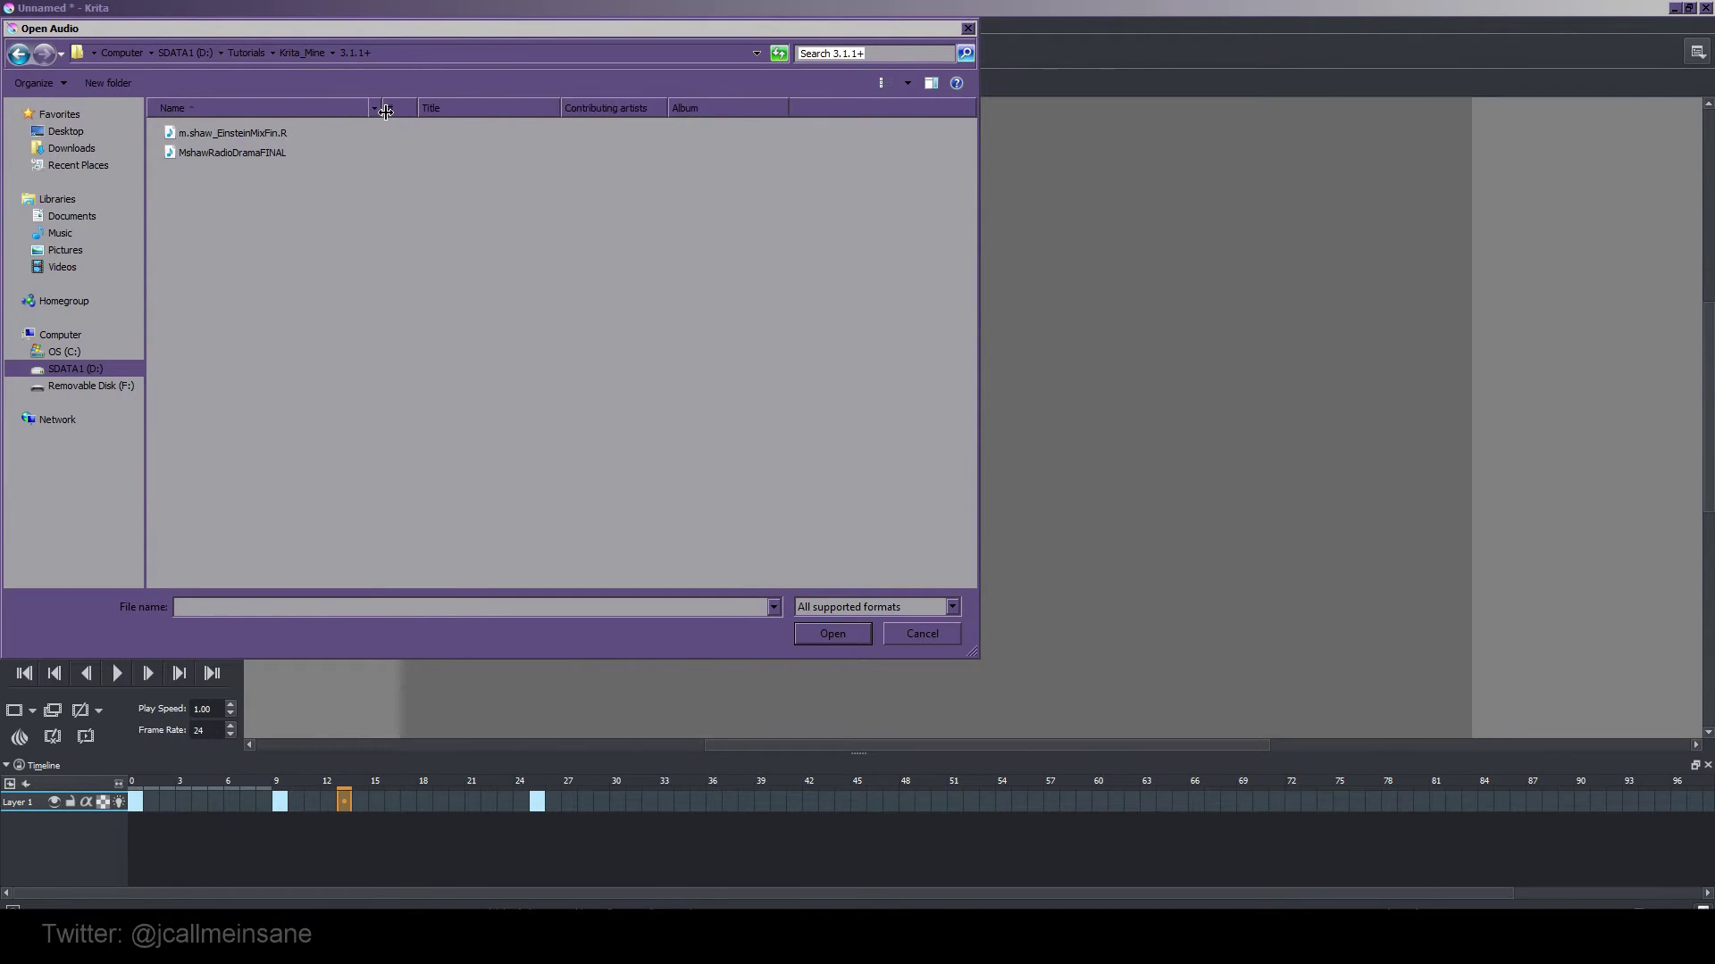
{"action": "left_click", "coordinate": [259, 153]}
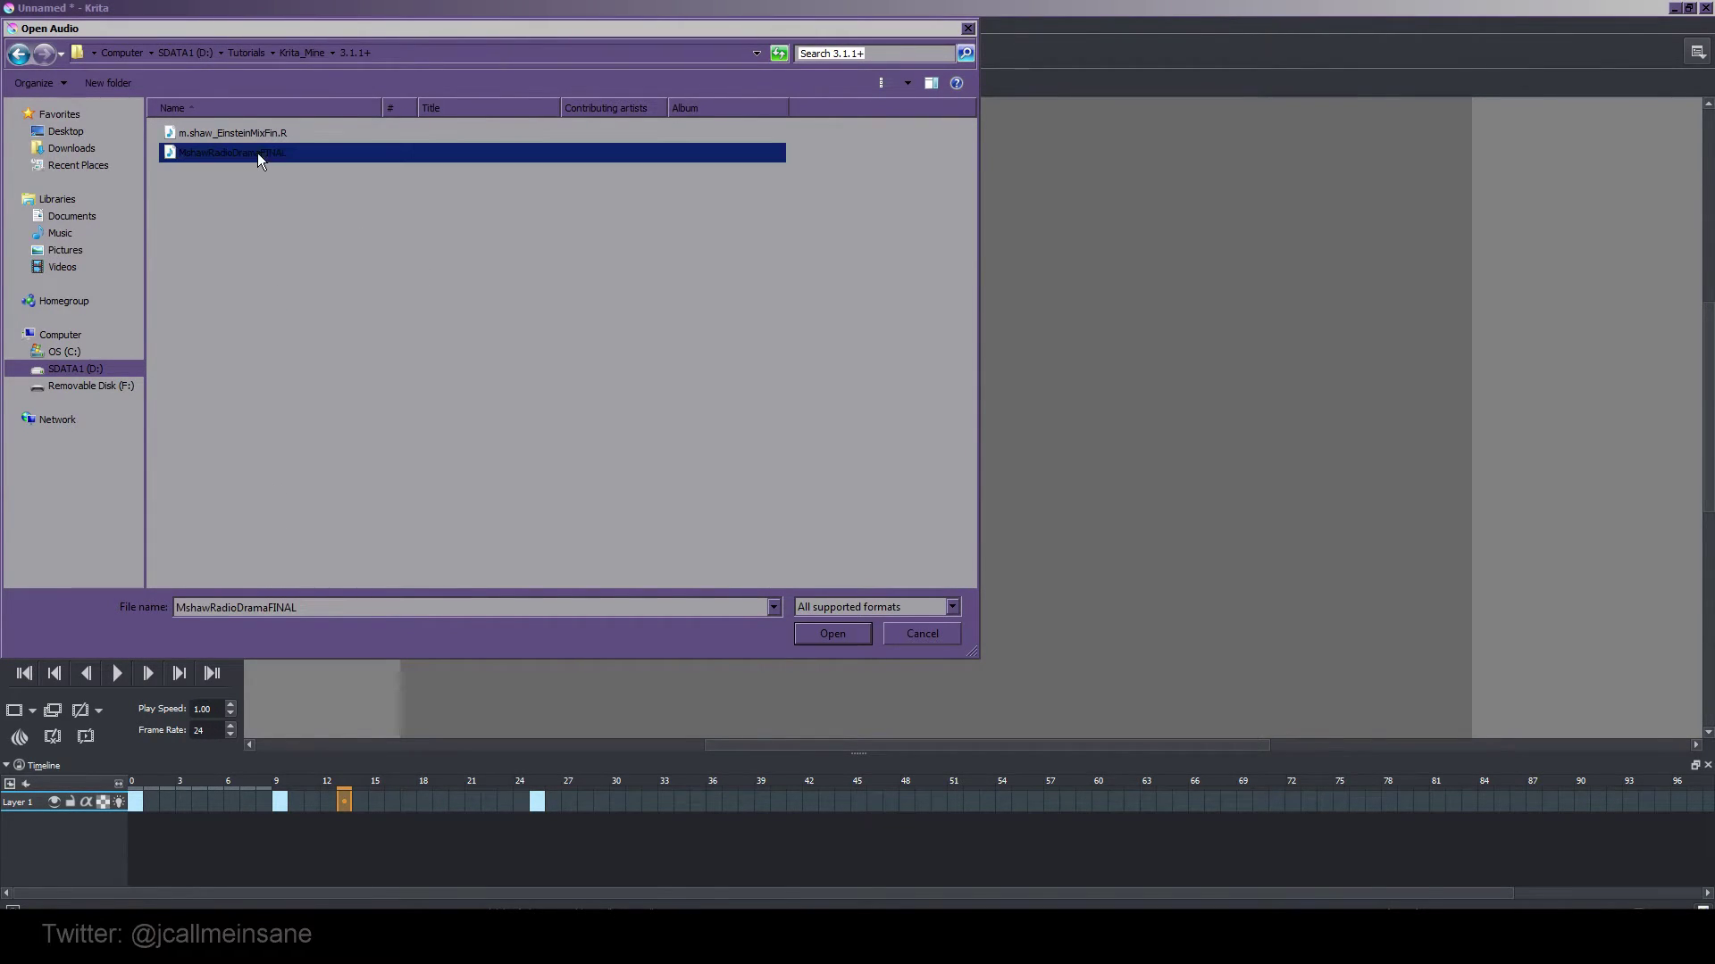
{"action": "left_click", "coordinate": [848, 628]}
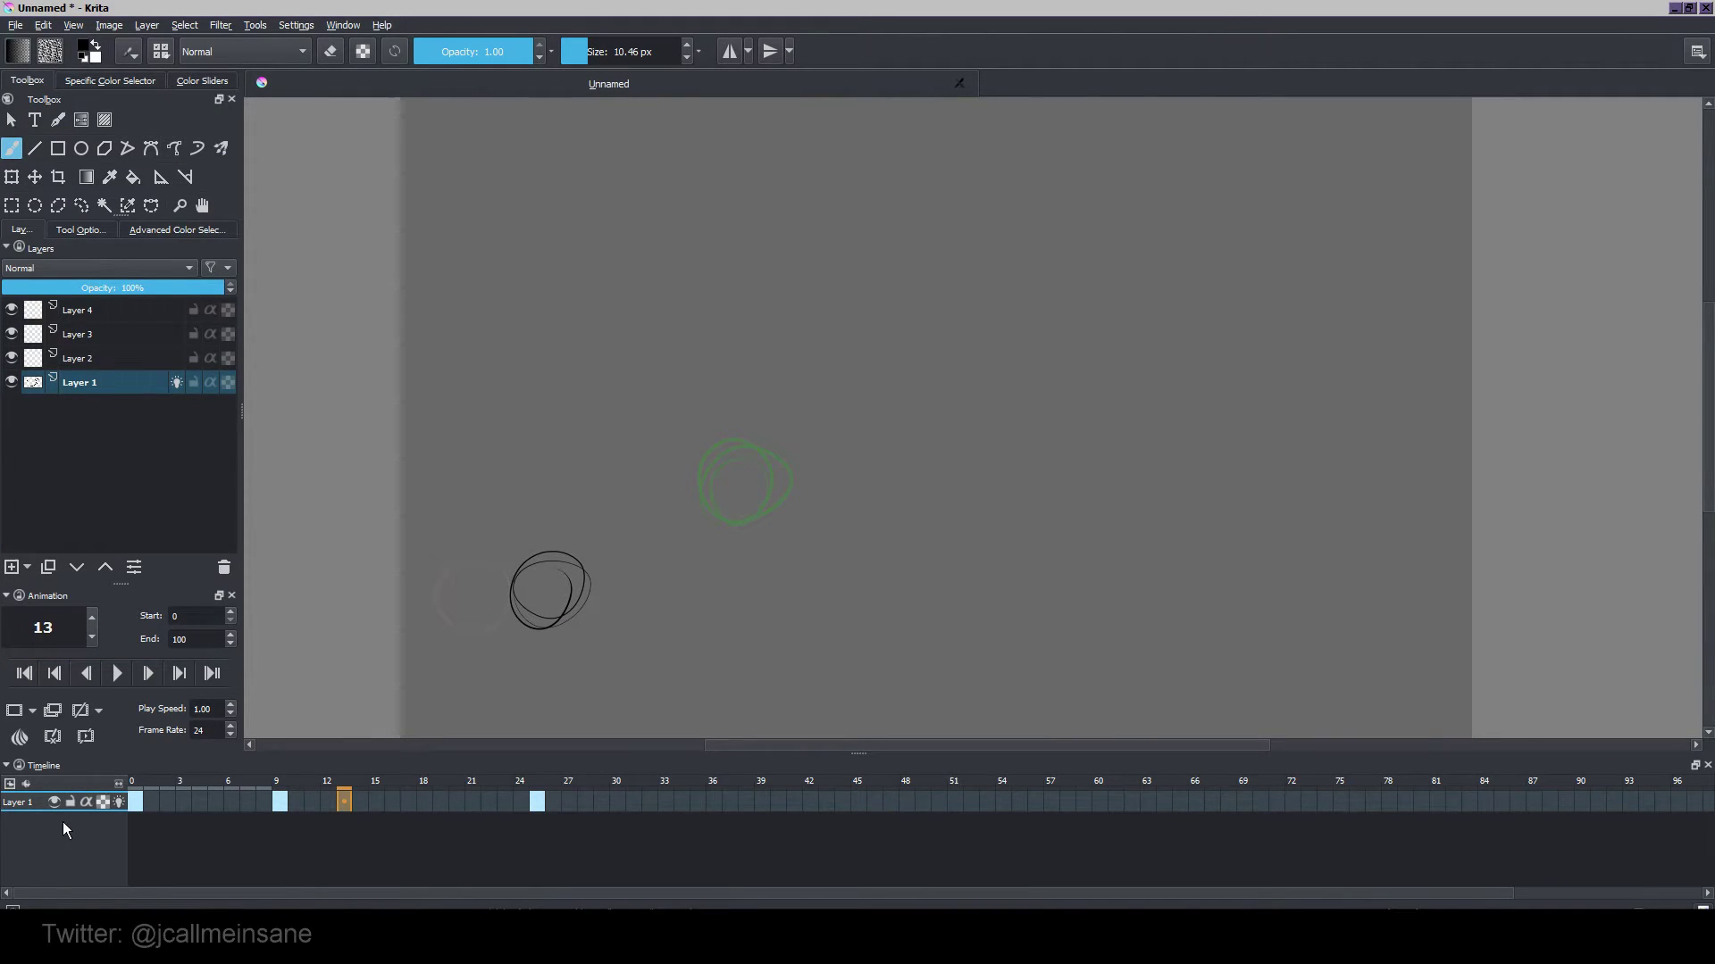
Play the animation with its audio and stop playback.
{"action": "left_click", "coordinate": [114, 675]}
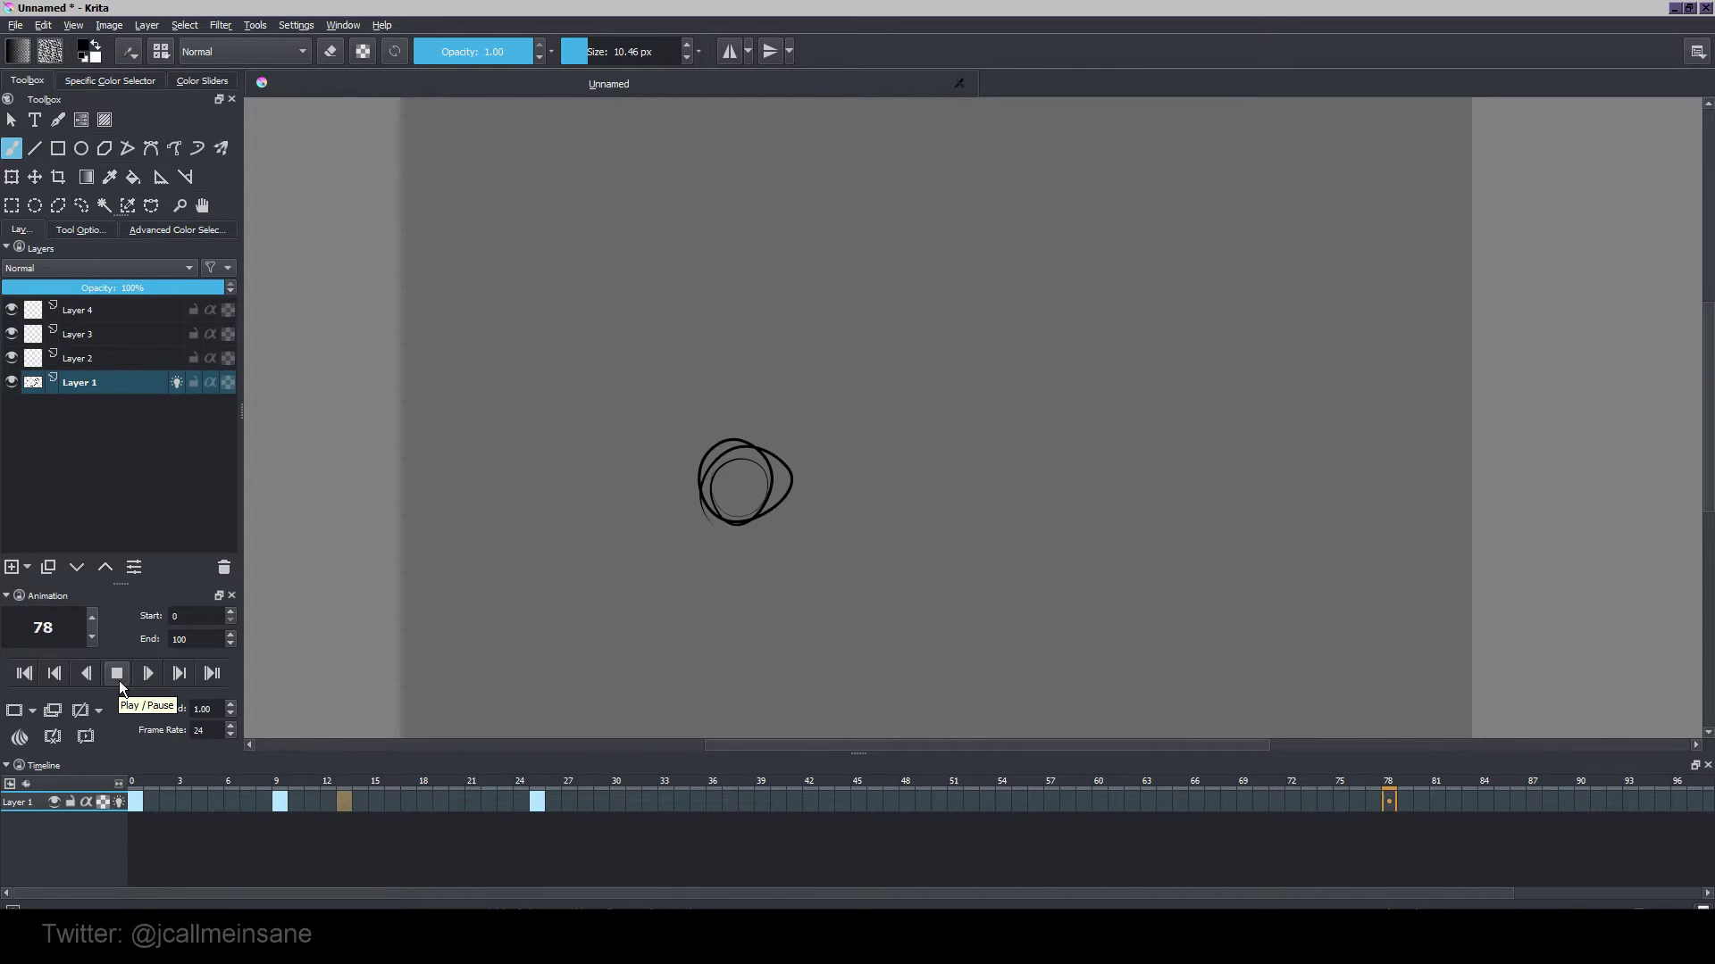
{"action": "left_click", "coordinate": [119, 681]}
{"action": "left_click", "coordinate": [201, 708]}
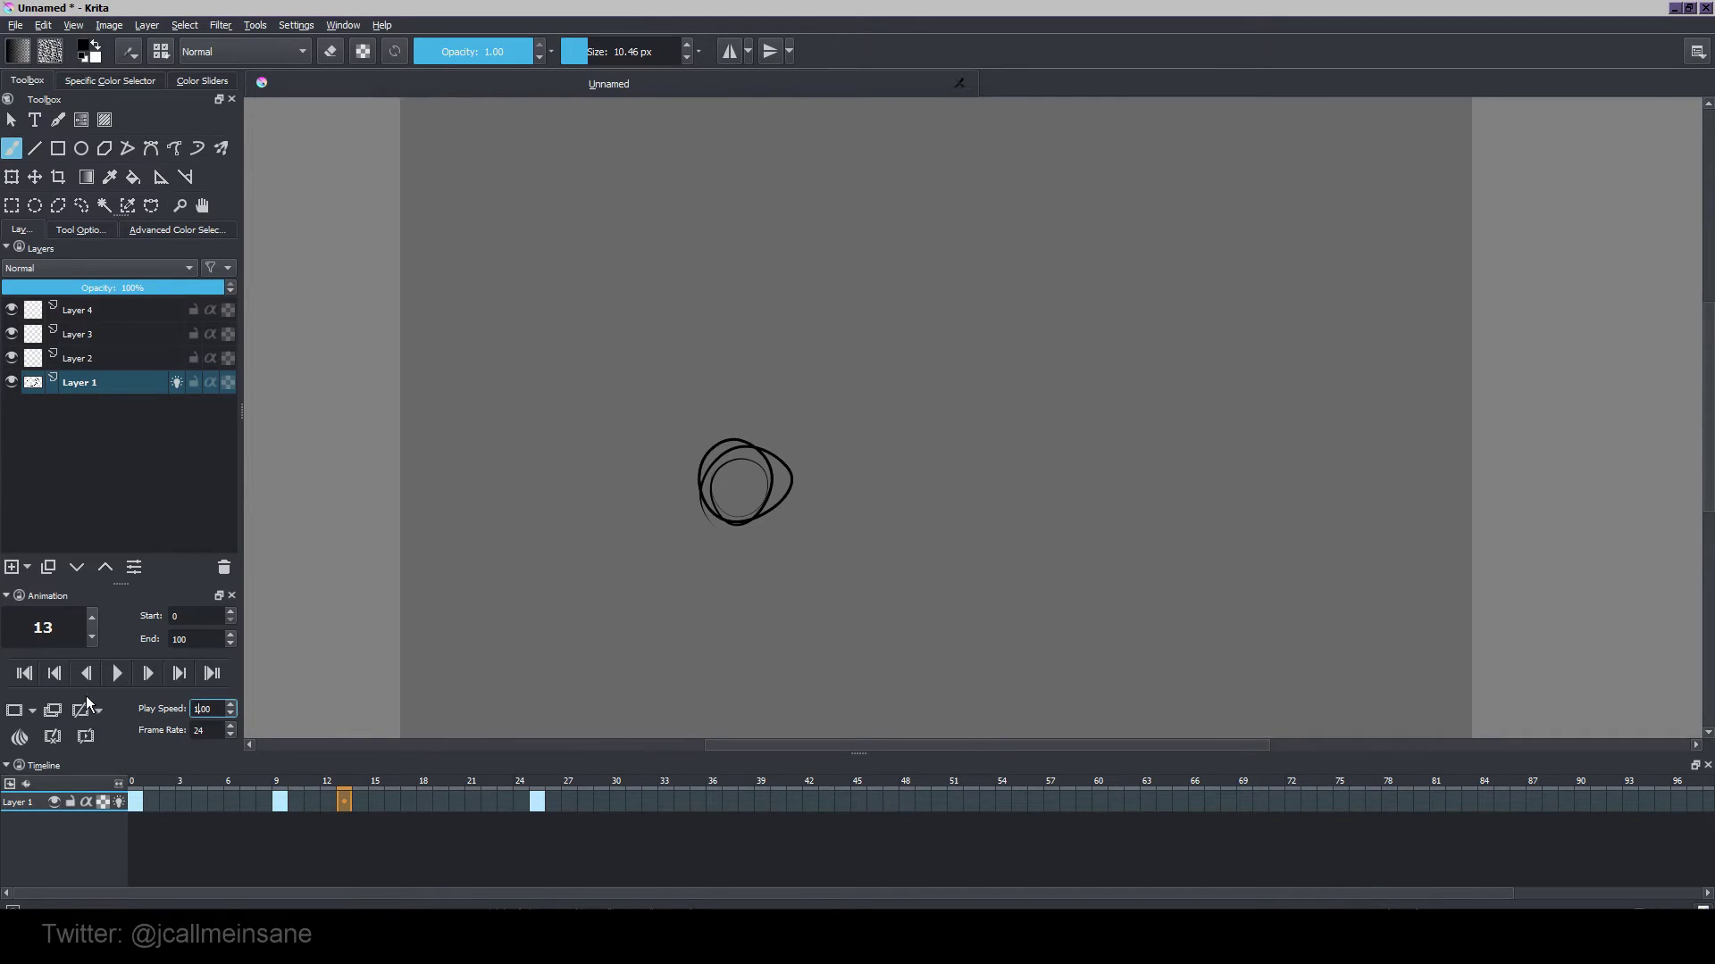
Raise the animation's audio volume to 100%.
{"action": "left_click", "coordinate": [26, 783]}
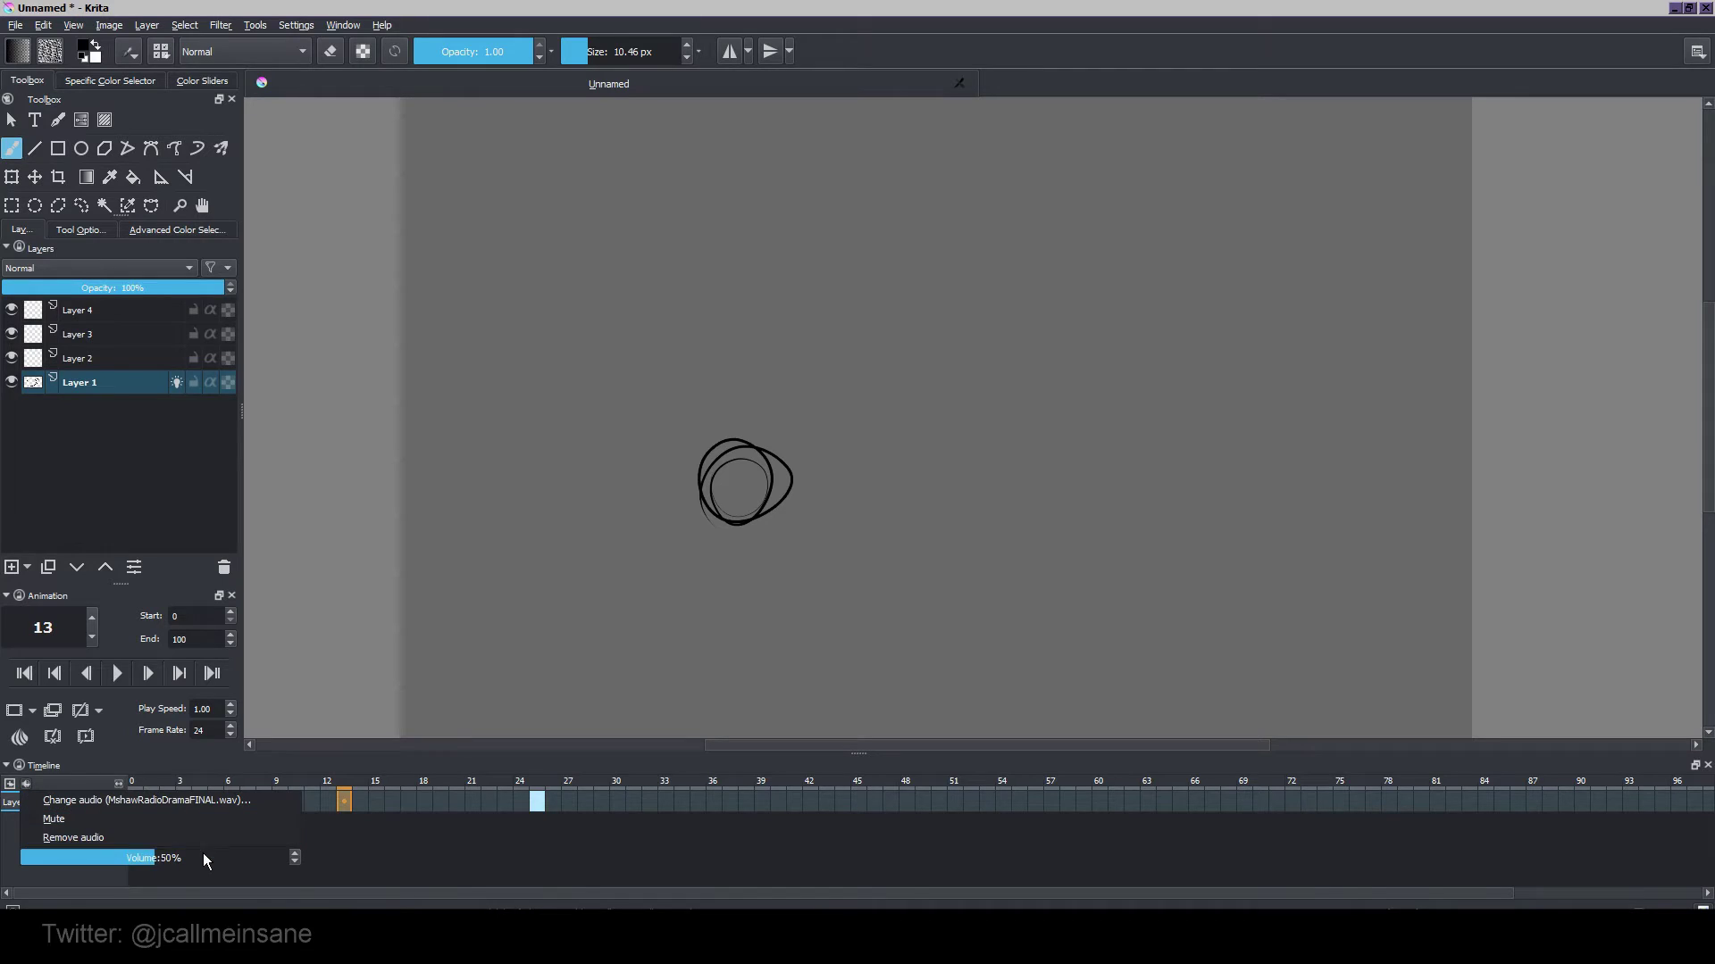
{"action": "left_click_drag", "start_coordinate": [204, 859], "coordinate": [326, 868]}
{"action": "left_click", "coordinate": [341, 861]}
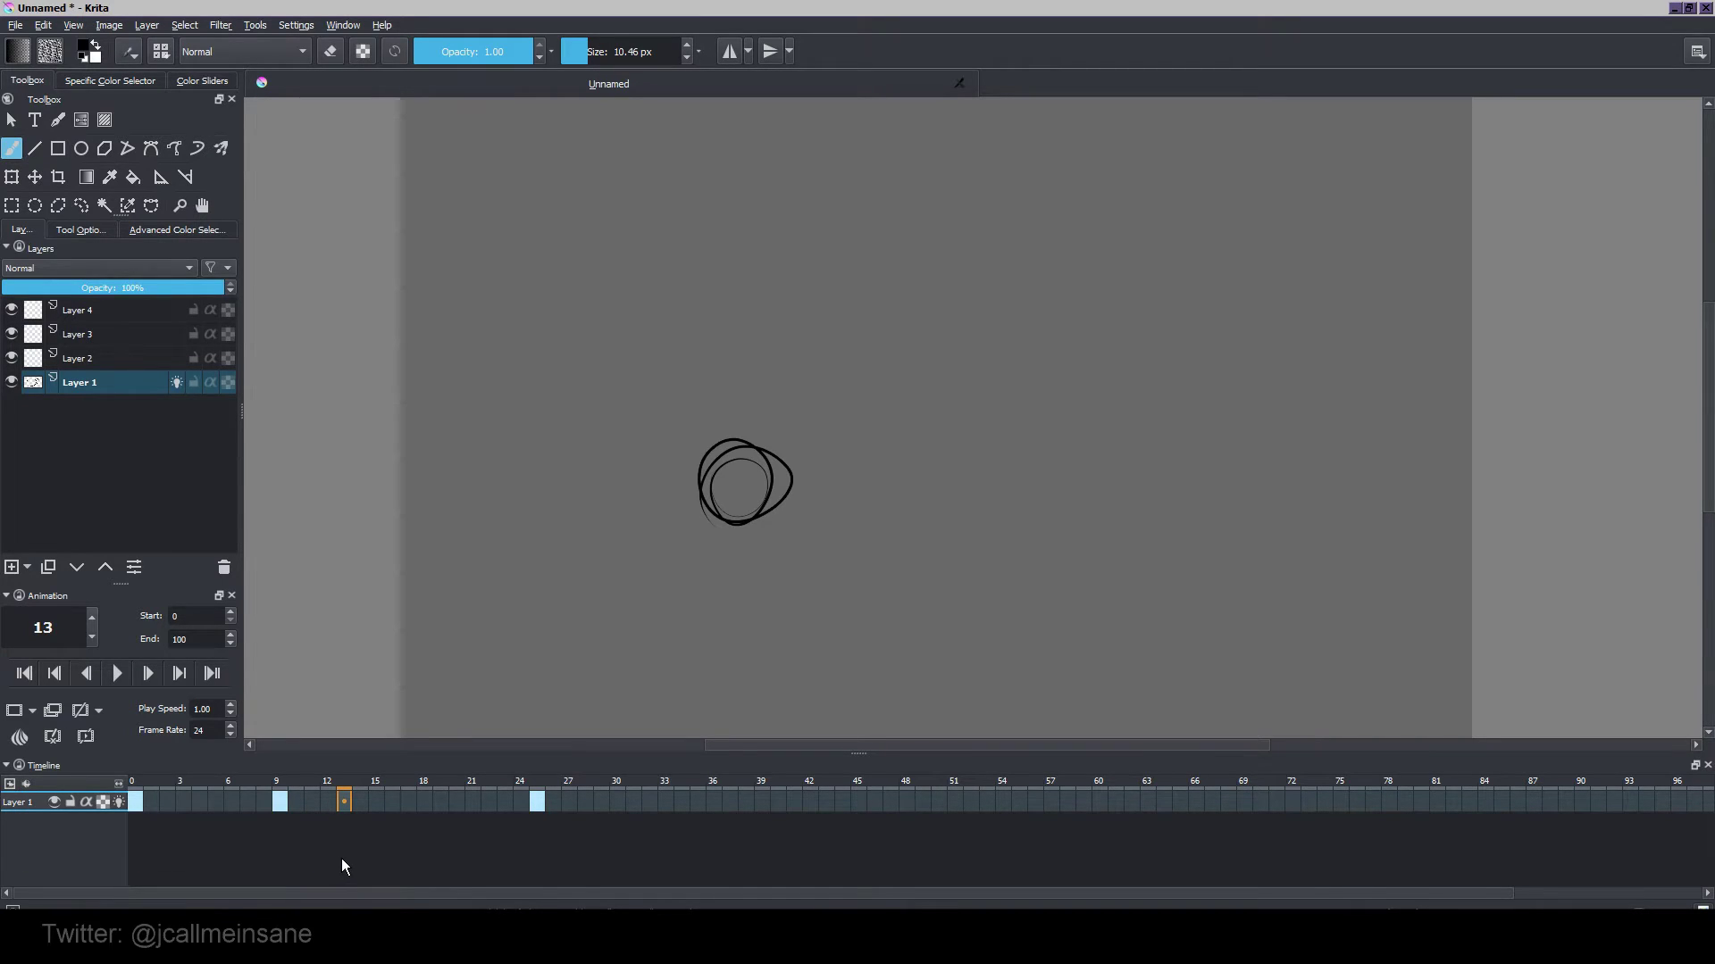
Play the animation with its audio, stop playback, and remove the audio file from the timeline.
{"action": "left_click", "coordinate": [116, 674]}
{"action": "left_click", "coordinate": [118, 676]}
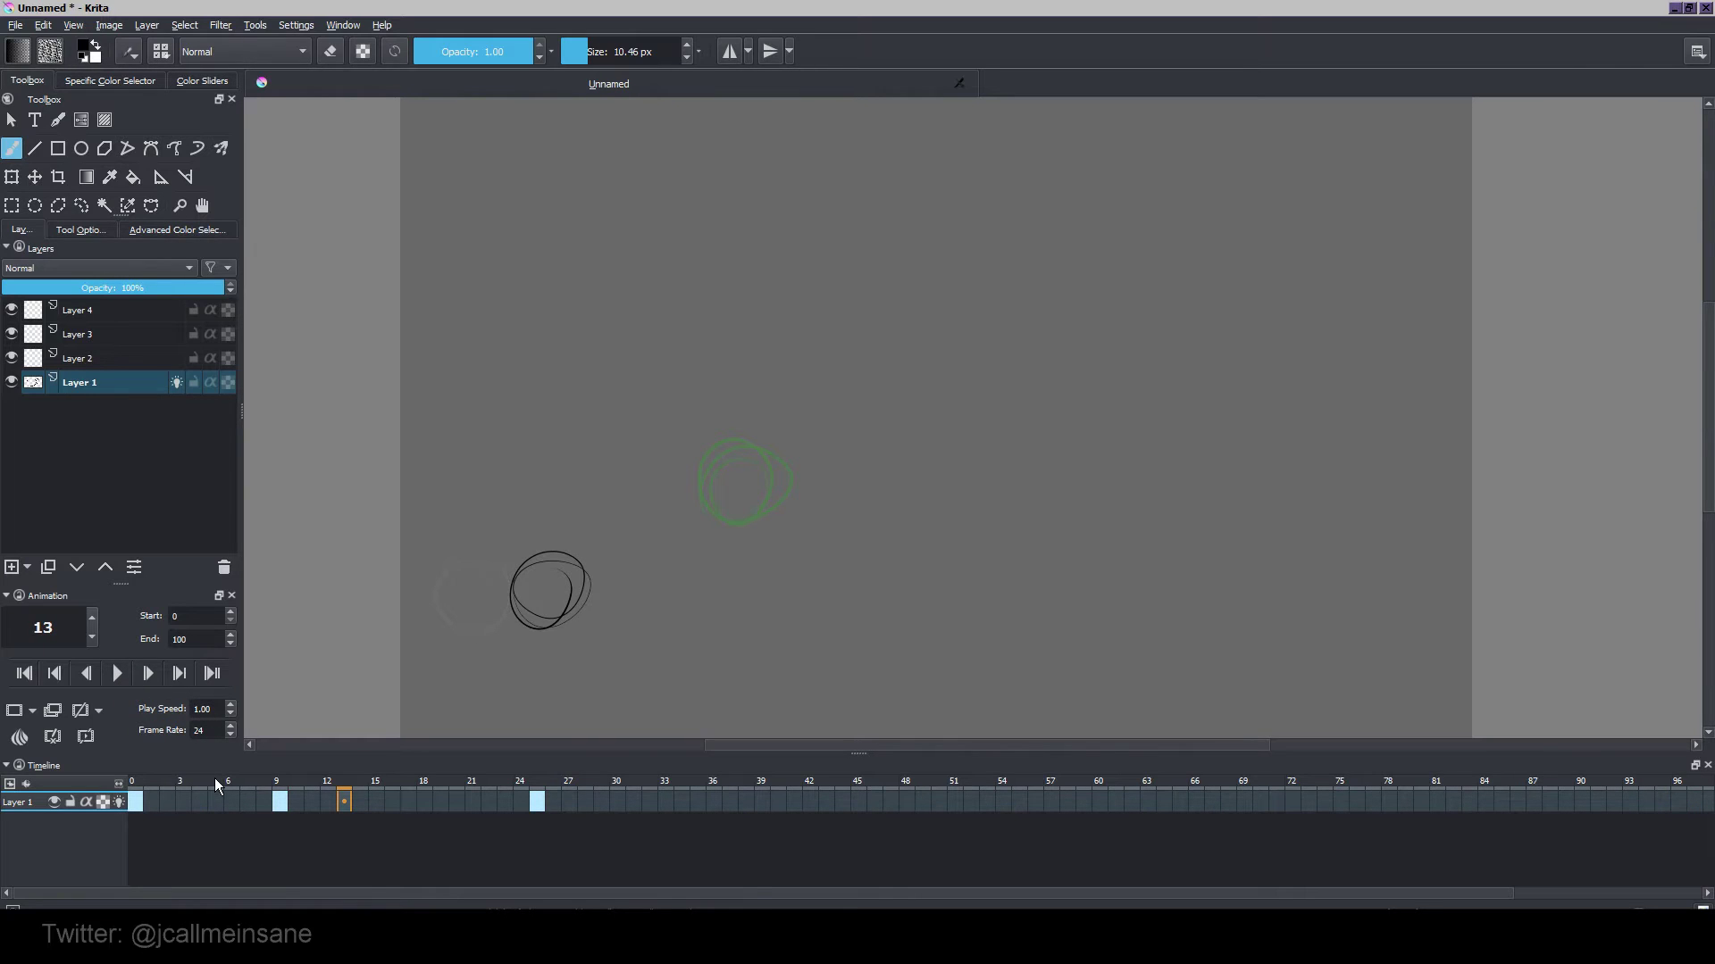
{"action": "left_click", "coordinate": [27, 784]}
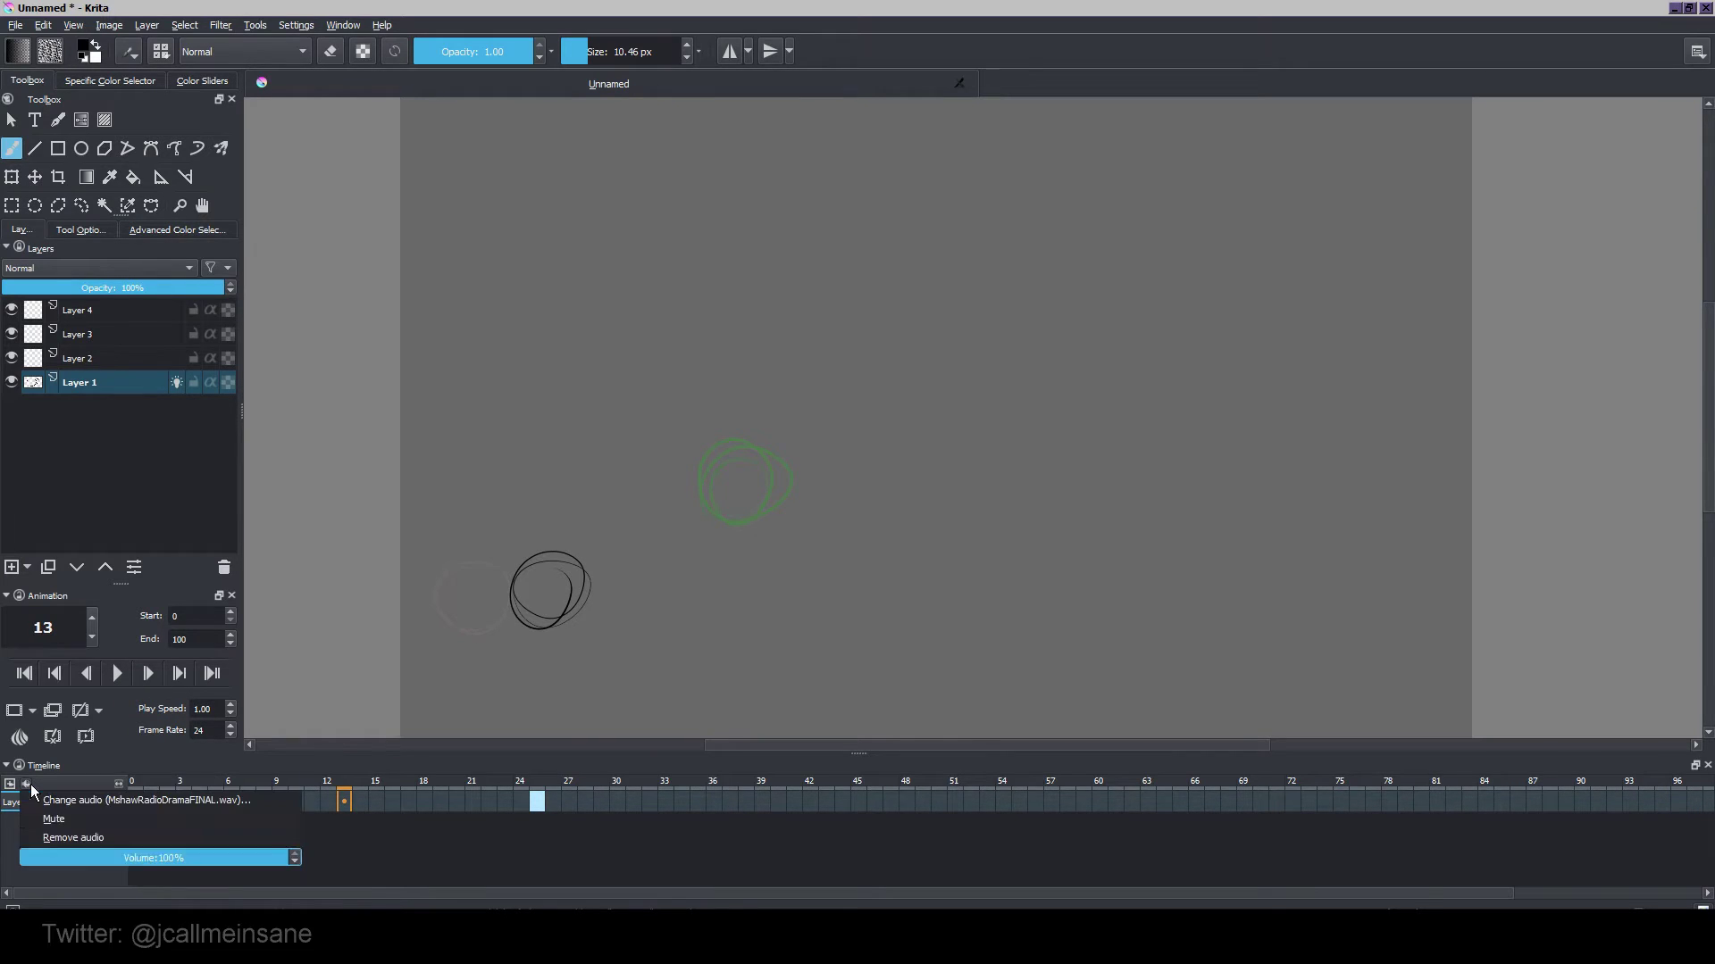
{"action": "left_click", "coordinate": [109, 837]}
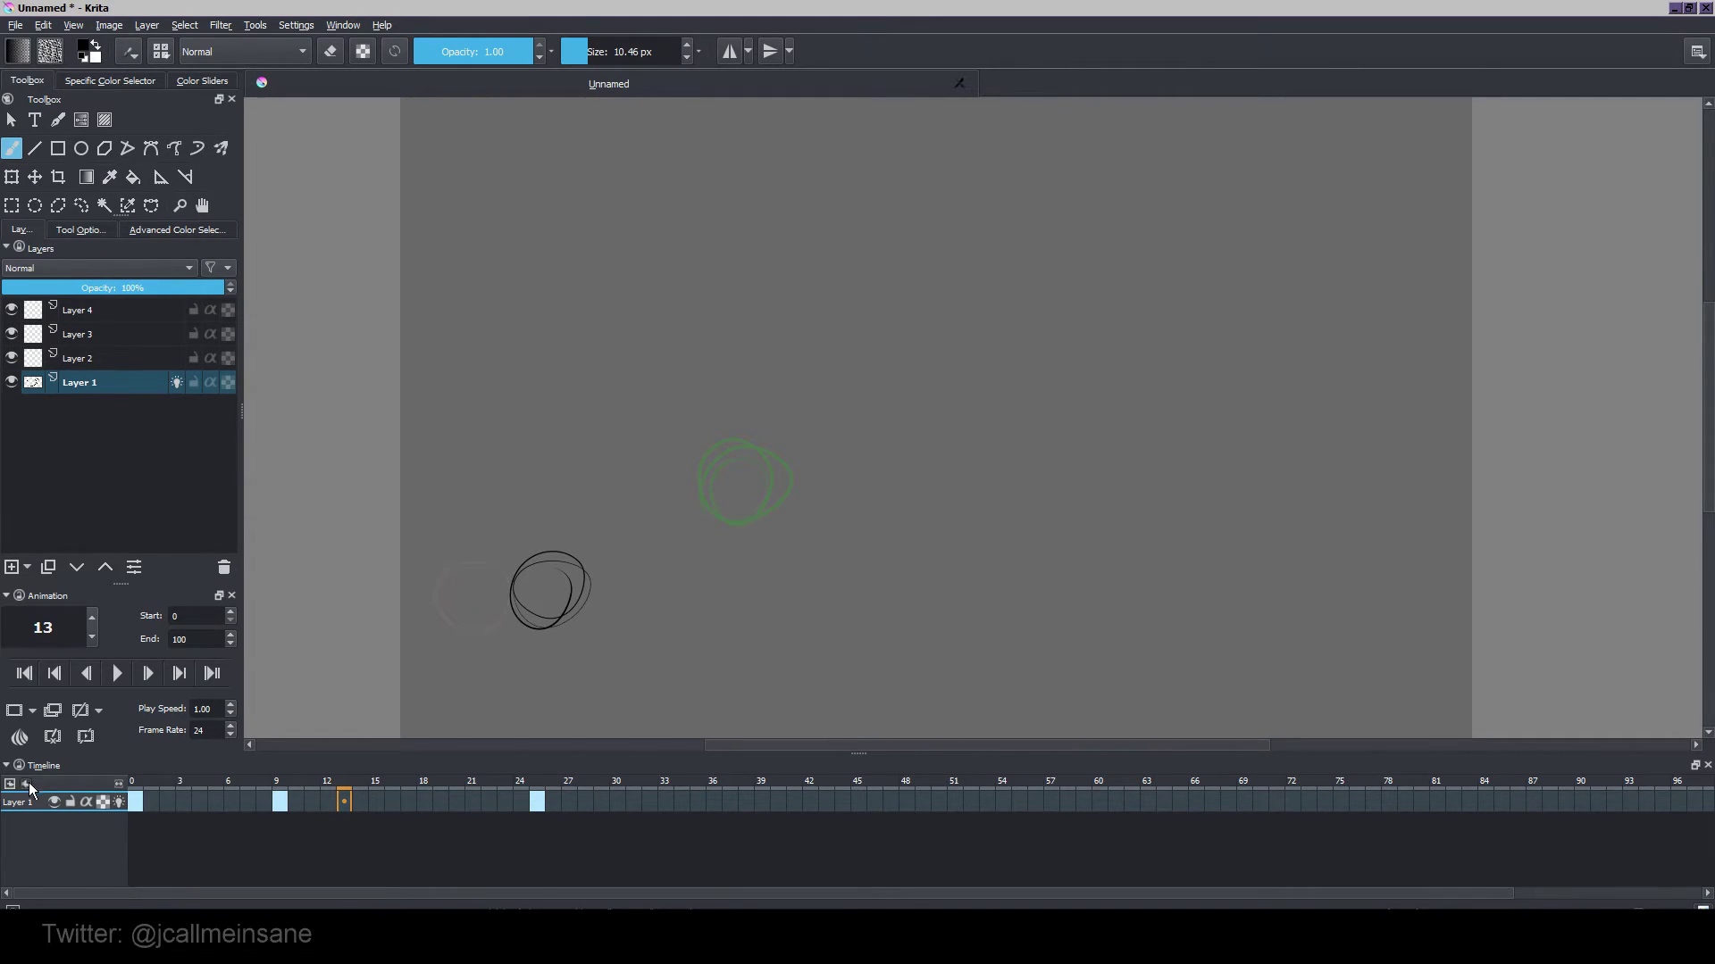
{"action": "left_click", "coordinate": [29, 786]}
{"action": "left_click", "coordinate": [116, 833]}
{"action": "left_click", "coordinate": [32, 780]}
{"action": "left_click", "coordinate": [55, 838]}
{"action": "key", "text": "space"}
Switch between the four layers to compare their frames in the timeline, ending on Layer 1.
{"action": "left_click", "coordinate": [151, 358]}
{"action": "left_click", "coordinate": [159, 310]}
{"action": "left_click", "coordinate": [153, 358]}
{"action": "left_click", "coordinate": [155, 334]}
{"action": "left_click", "coordinate": [154, 310]}
{"action": "left_click", "coordinate": [148, 358]}
{"action": "left_click", "coordinate": [145, 382]}
{"action": "left_click", "coordinate": [148, 309]}
{"action": "left_click", "coordinate": [143, 358]}
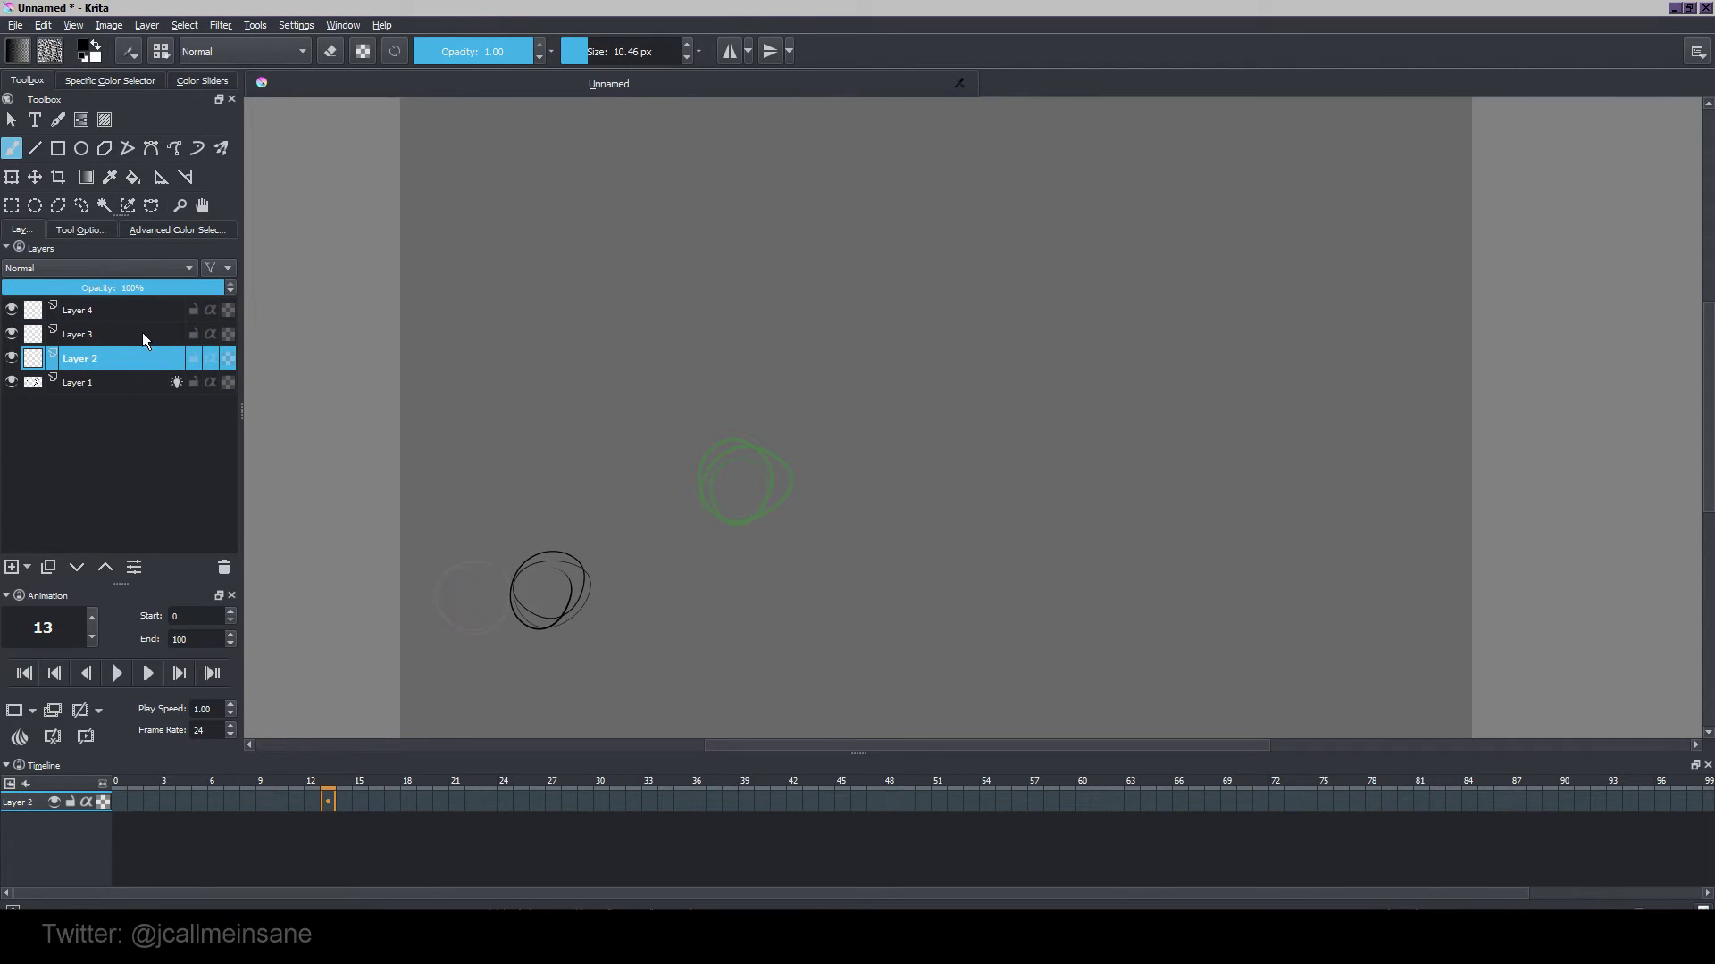
{"action": "left_click", "coordinate": [141, 334]}
{"action": "left_click", "coordinate": [143, 310]}
{"action": "left_click", "coordinate": [146, 372]}
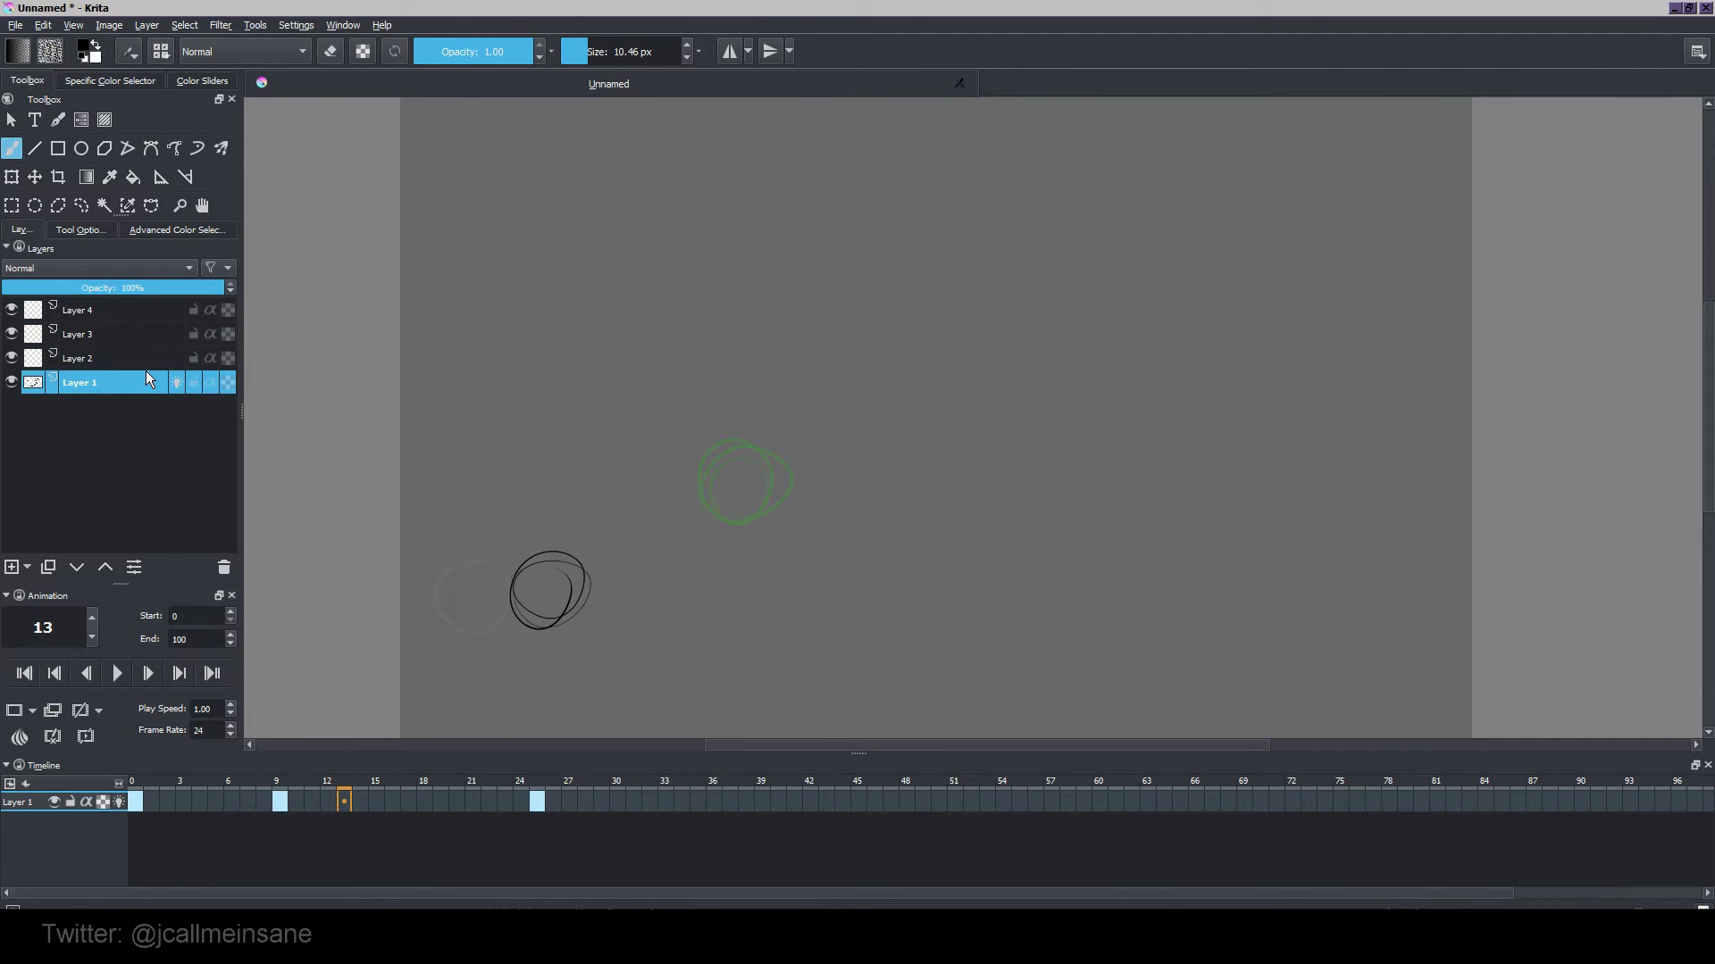
Render the Unnamed document's animation as a PNG image sequence into the animationexport folder, keeping the base name frame_.
{"action": "left_click", "coordinate": [15, 25]}
{"action": "left_click", "coordinate": [107, 221]}
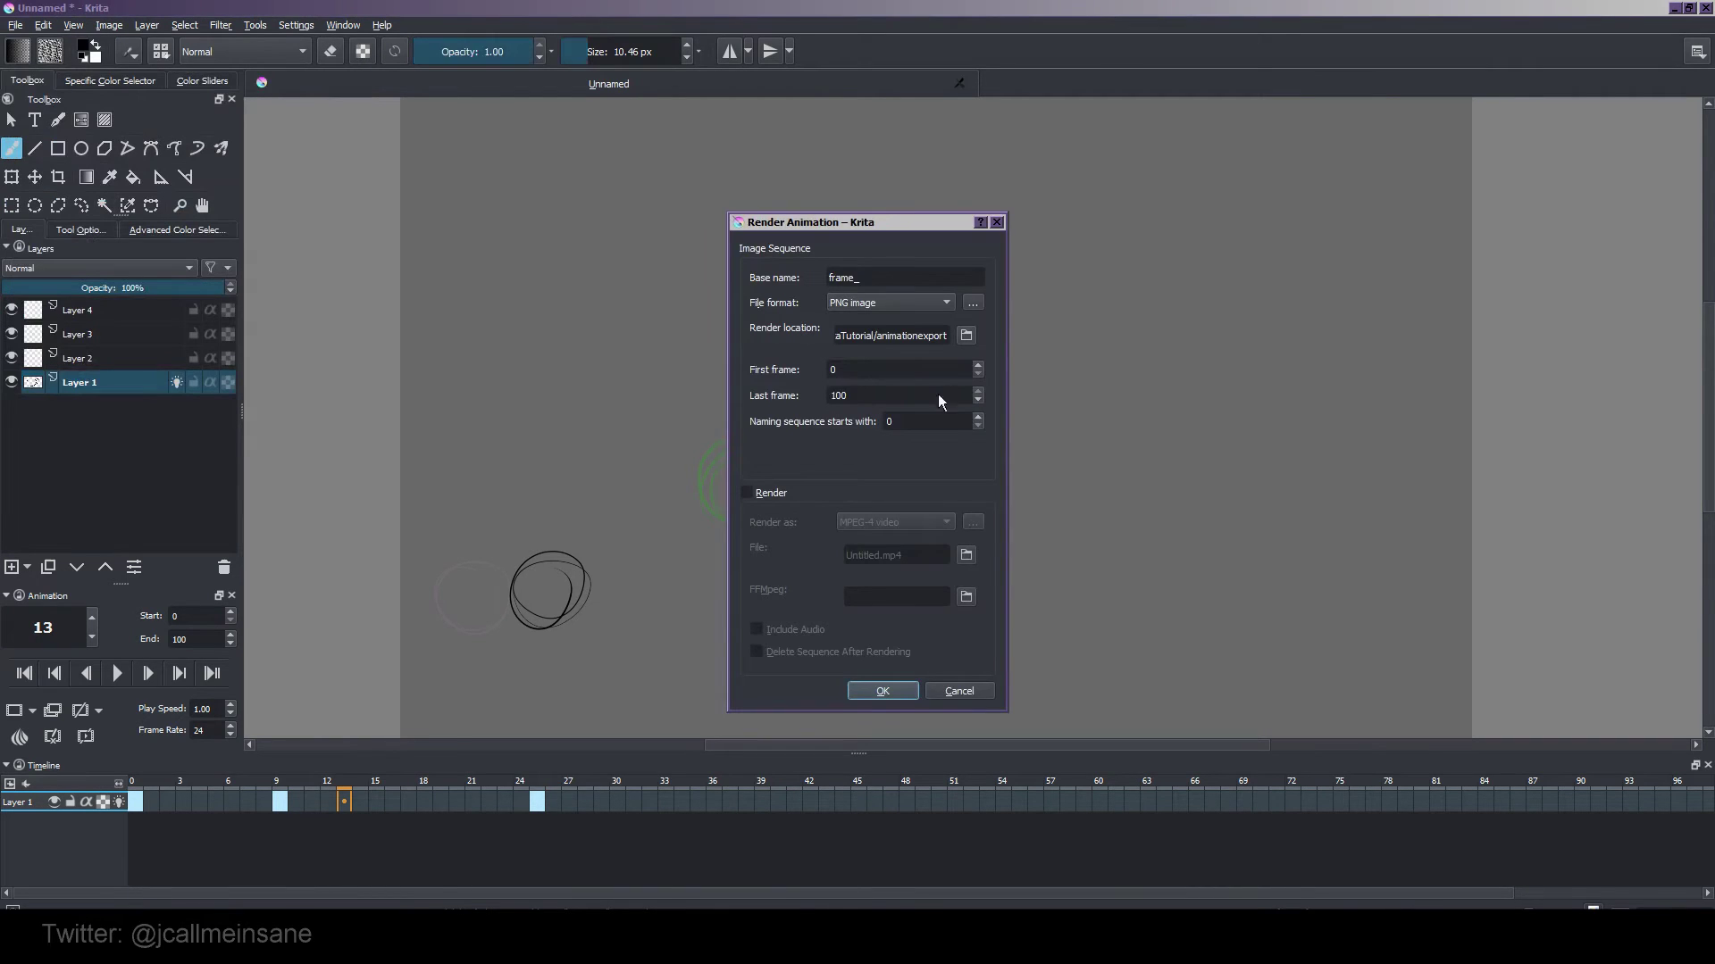
{"action": "left_click", "coordinate": [896, 272]}
{"action": "left_click", "coordinate": [966, 334]}
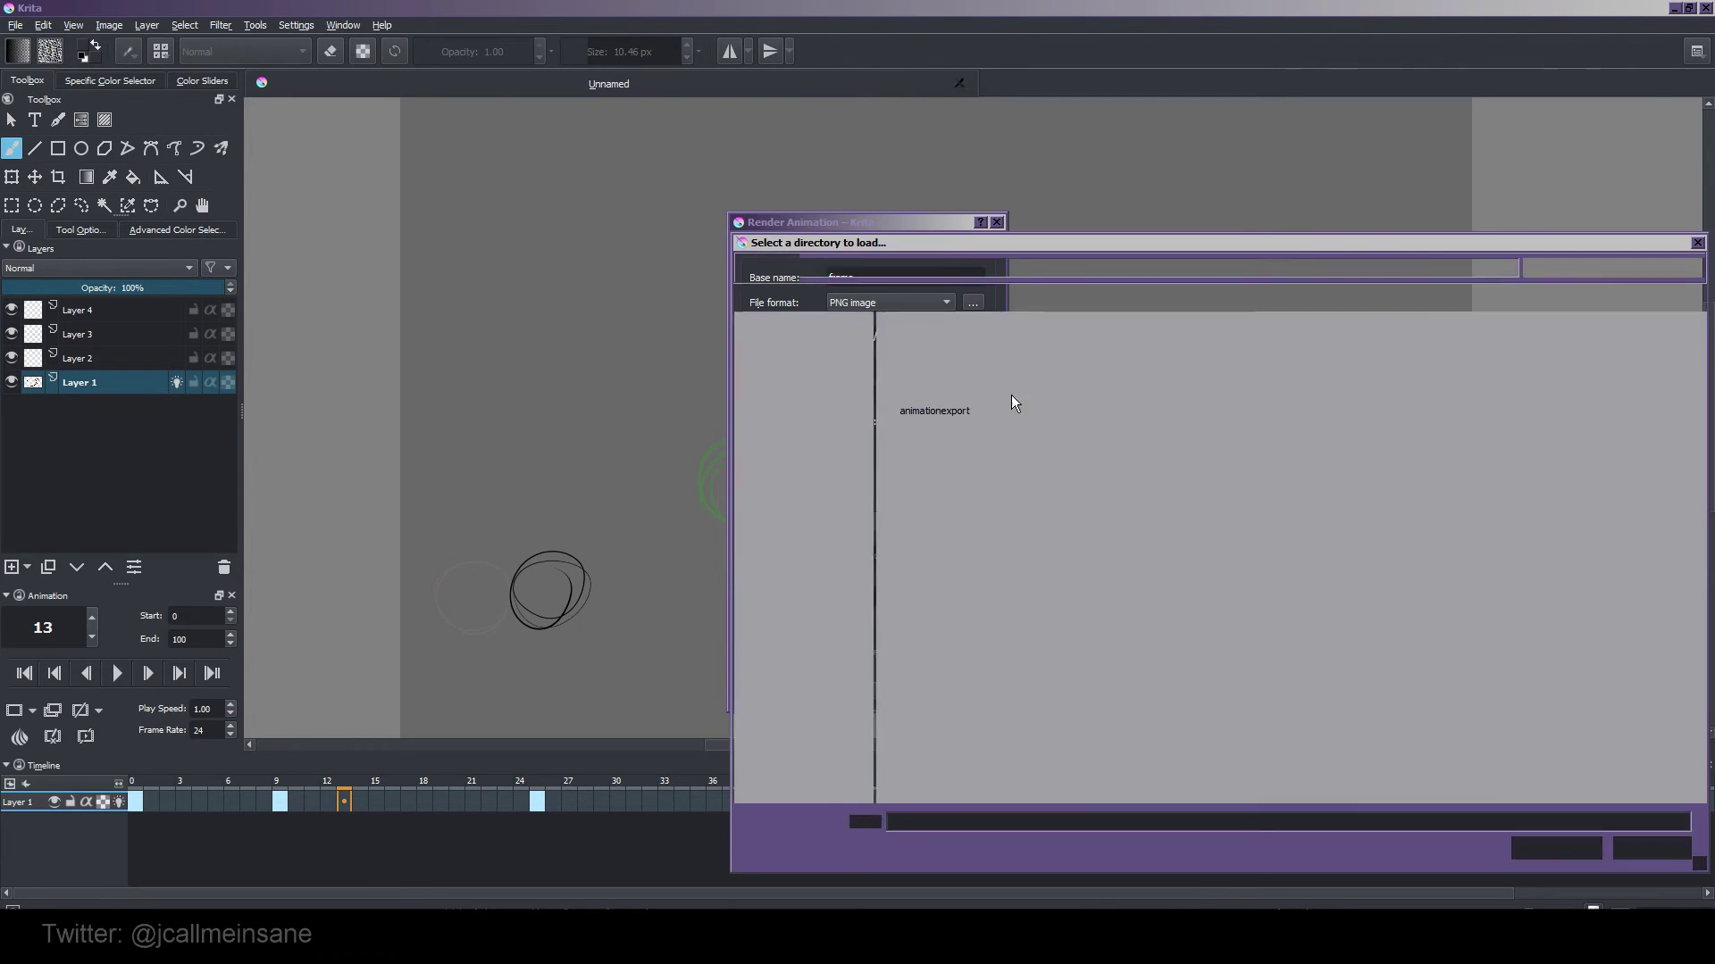
{"action": "left_click_drag", "start_coordinate": [1068, 250], "coordinate": [891, 207]}
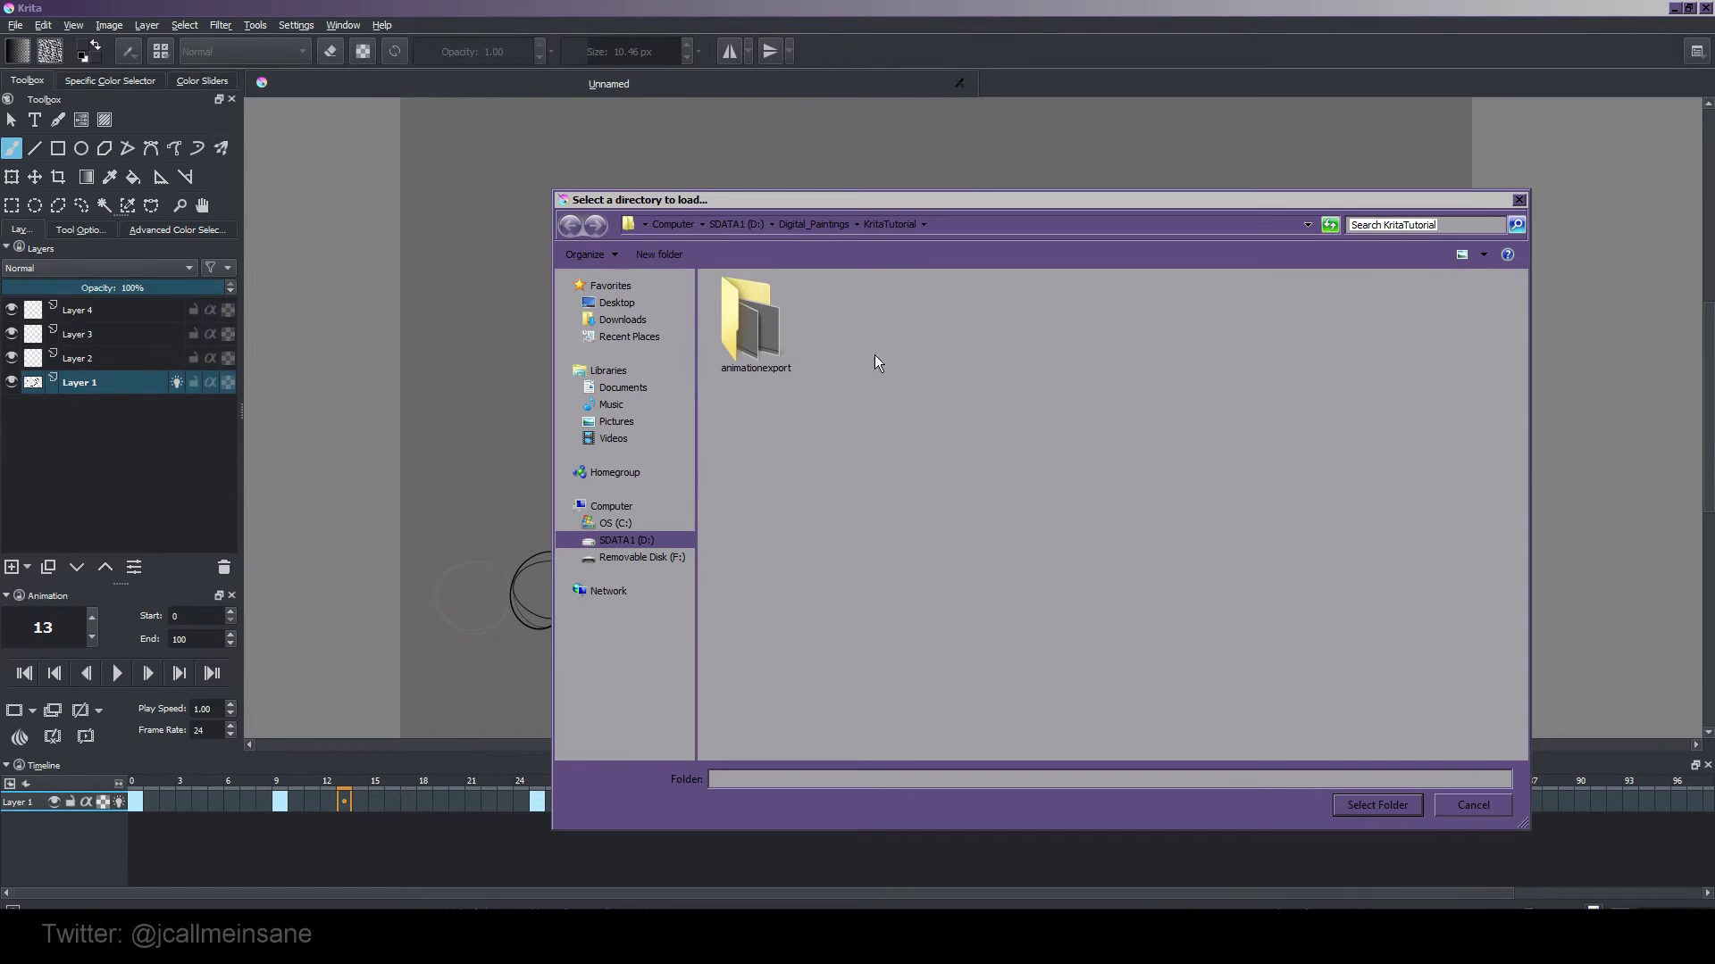
{"action": "double_click", "coordinate": [729, 323]}
{"action": "key", "text": "Return"}
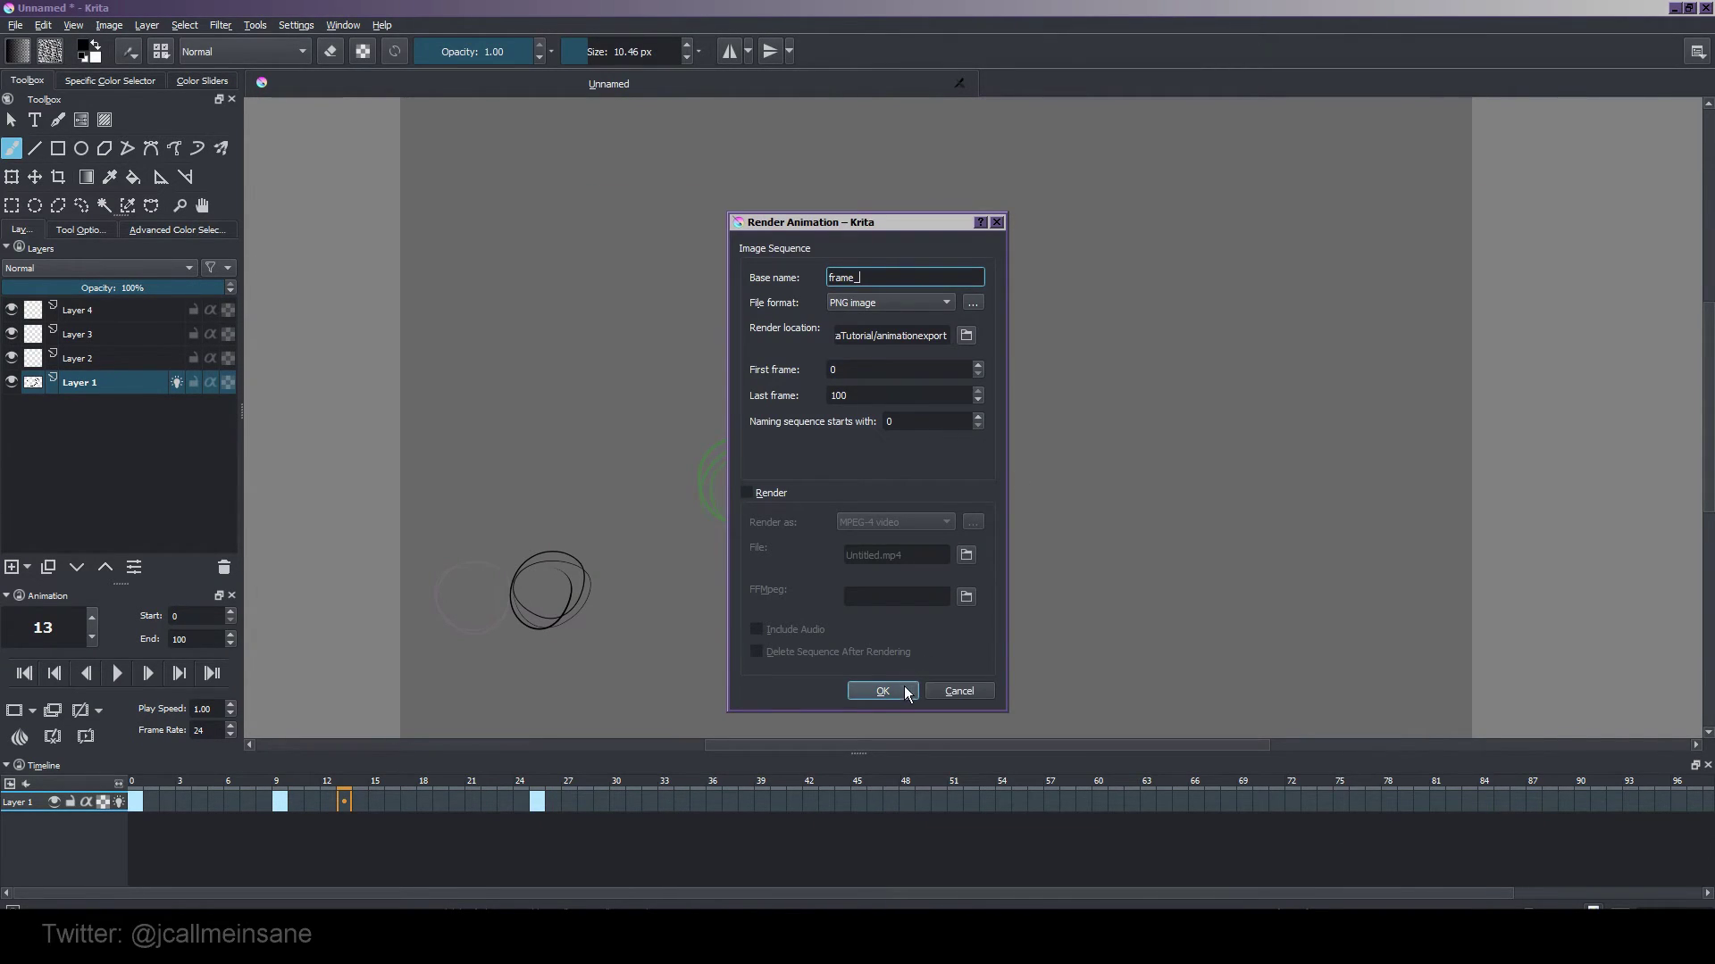
{"action": "left_click", "coordinate": [882, 692]}
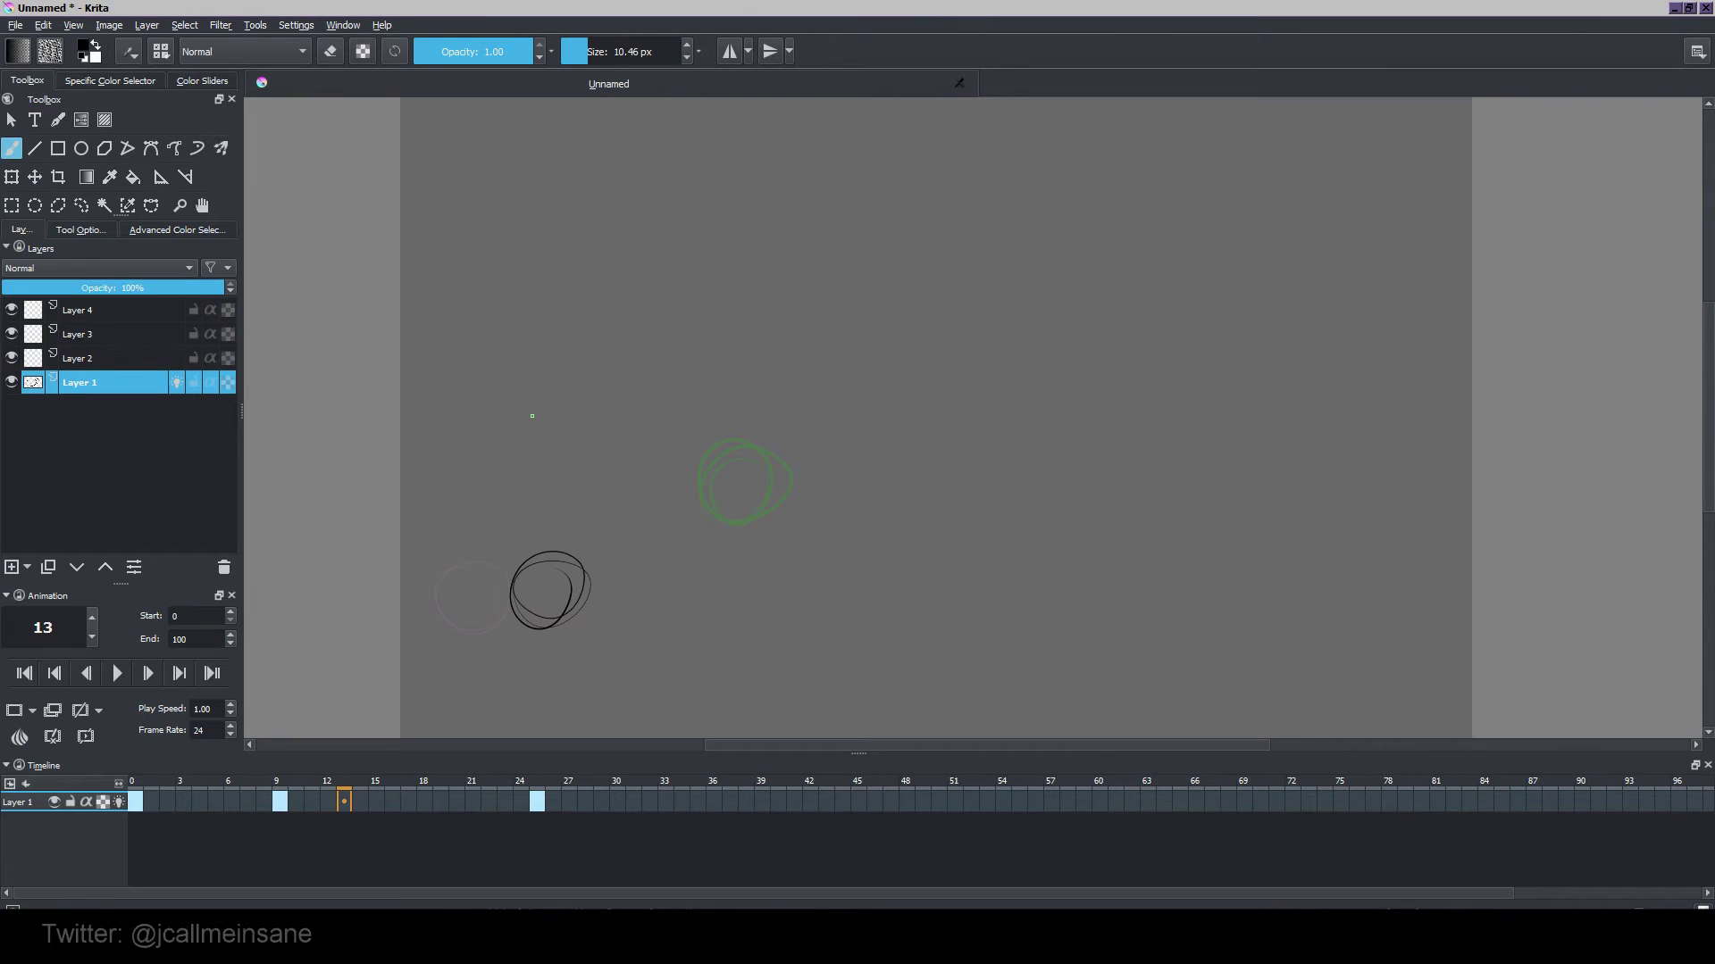
Open the recent document AnimationTest.kra.
{"action": "left_click", "coordinate": [16, 25]}
{"action": "mouse_move", "coordinate": [50, 87]}
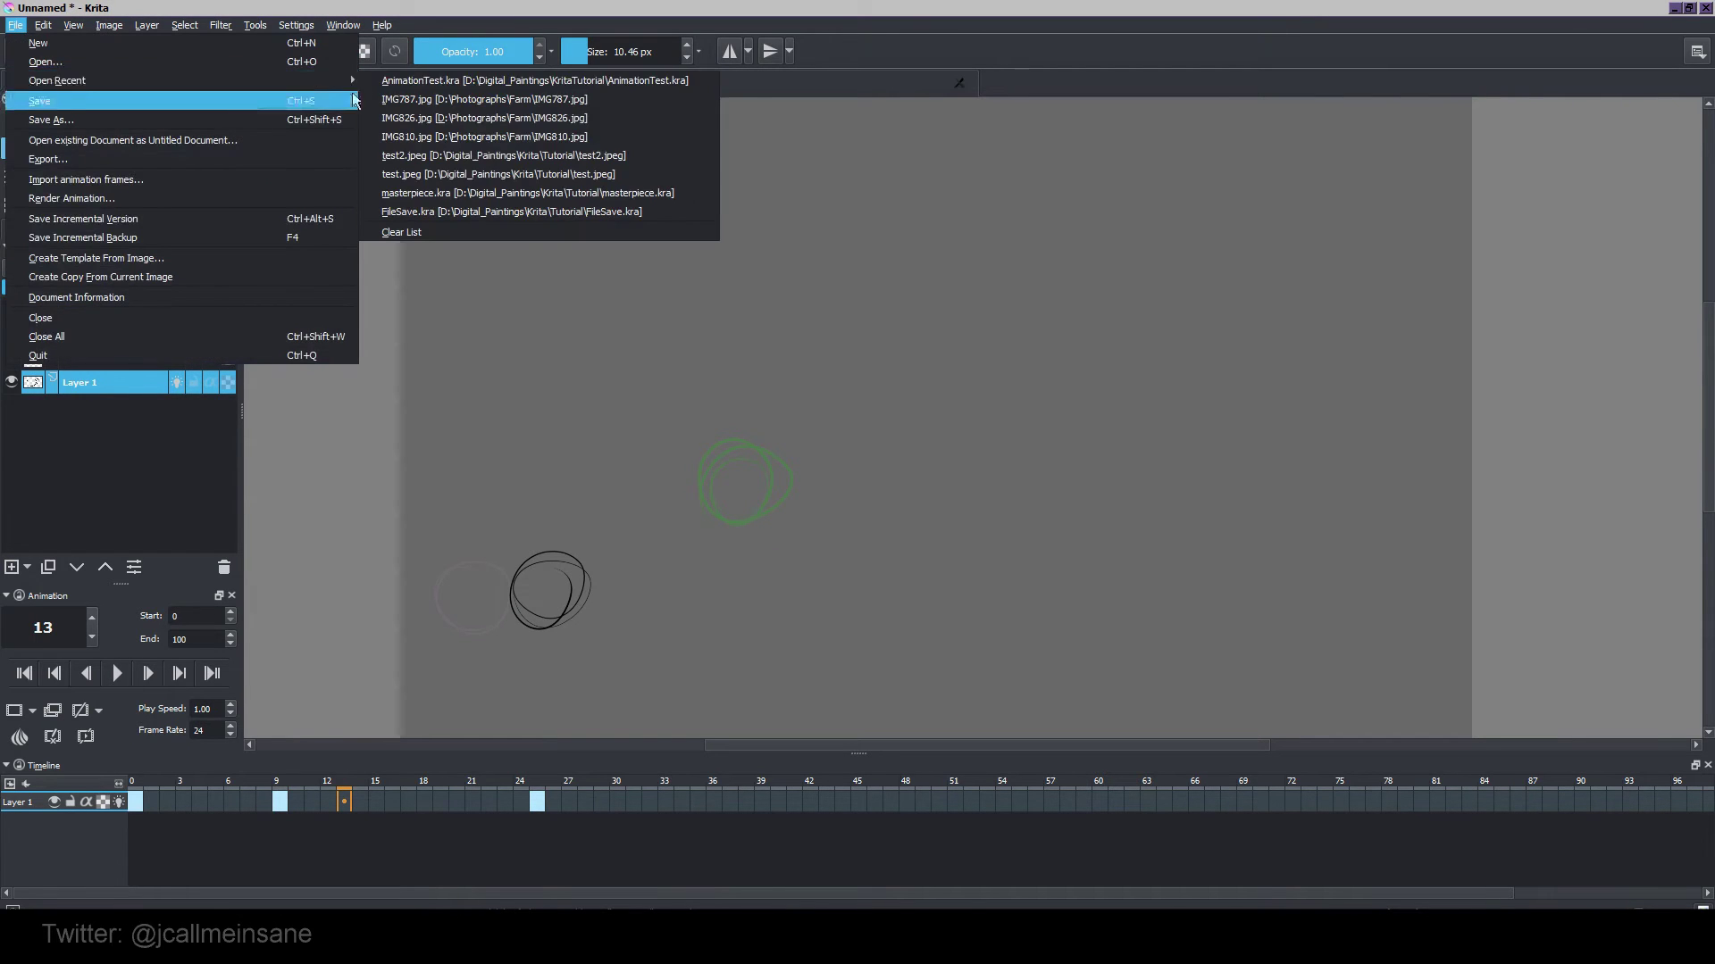
{"action": "left_click", "coordinate": [543, 82]}
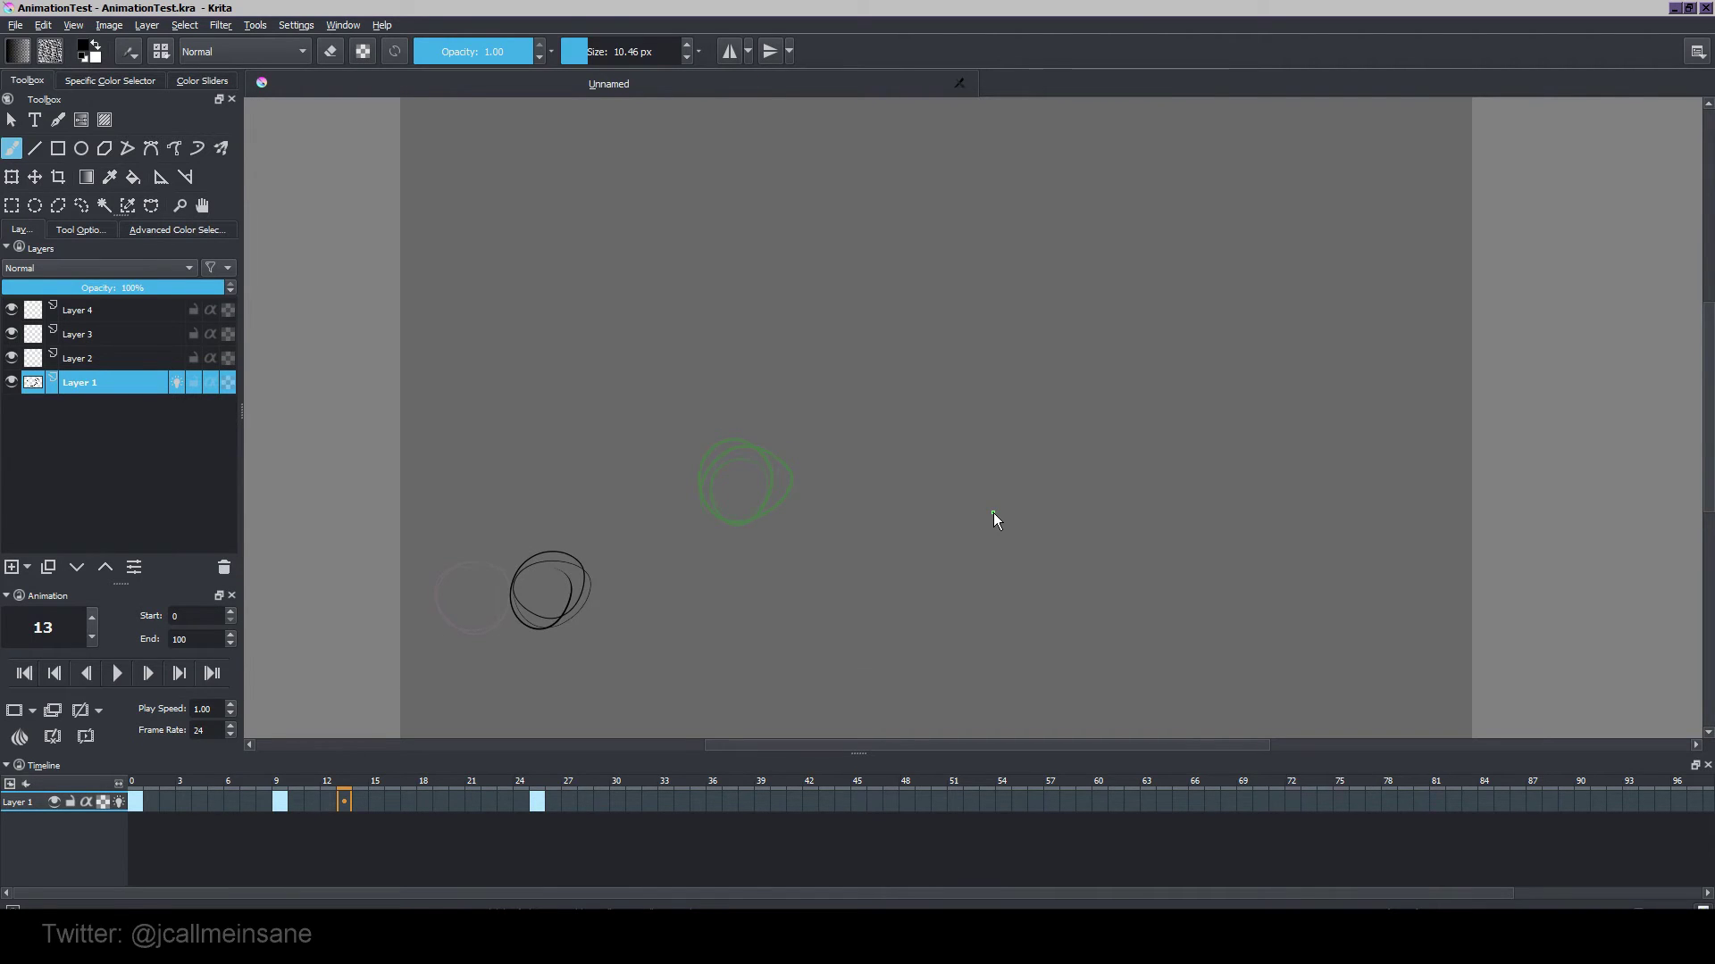
Render the AnimationTest animation as a PNG image sequence with the current render settings.
{"action": "left_click", "coordinate": [15, 25]}
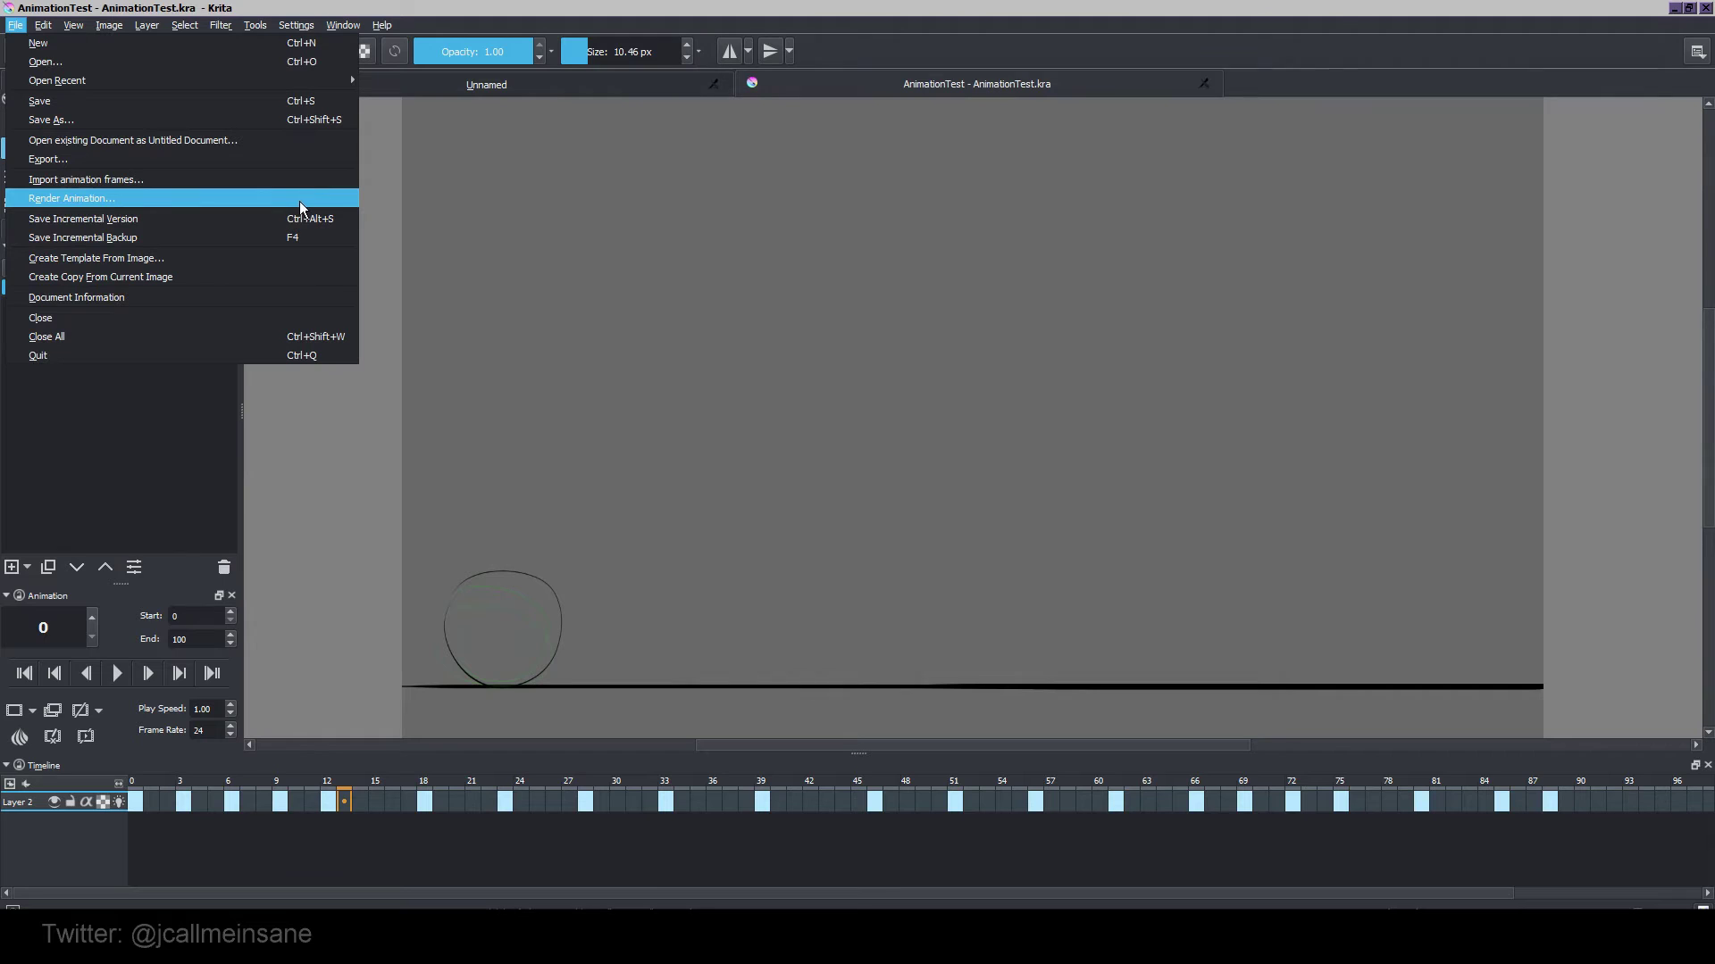
{"action": "left_click", "coordinate": [291, 196]}
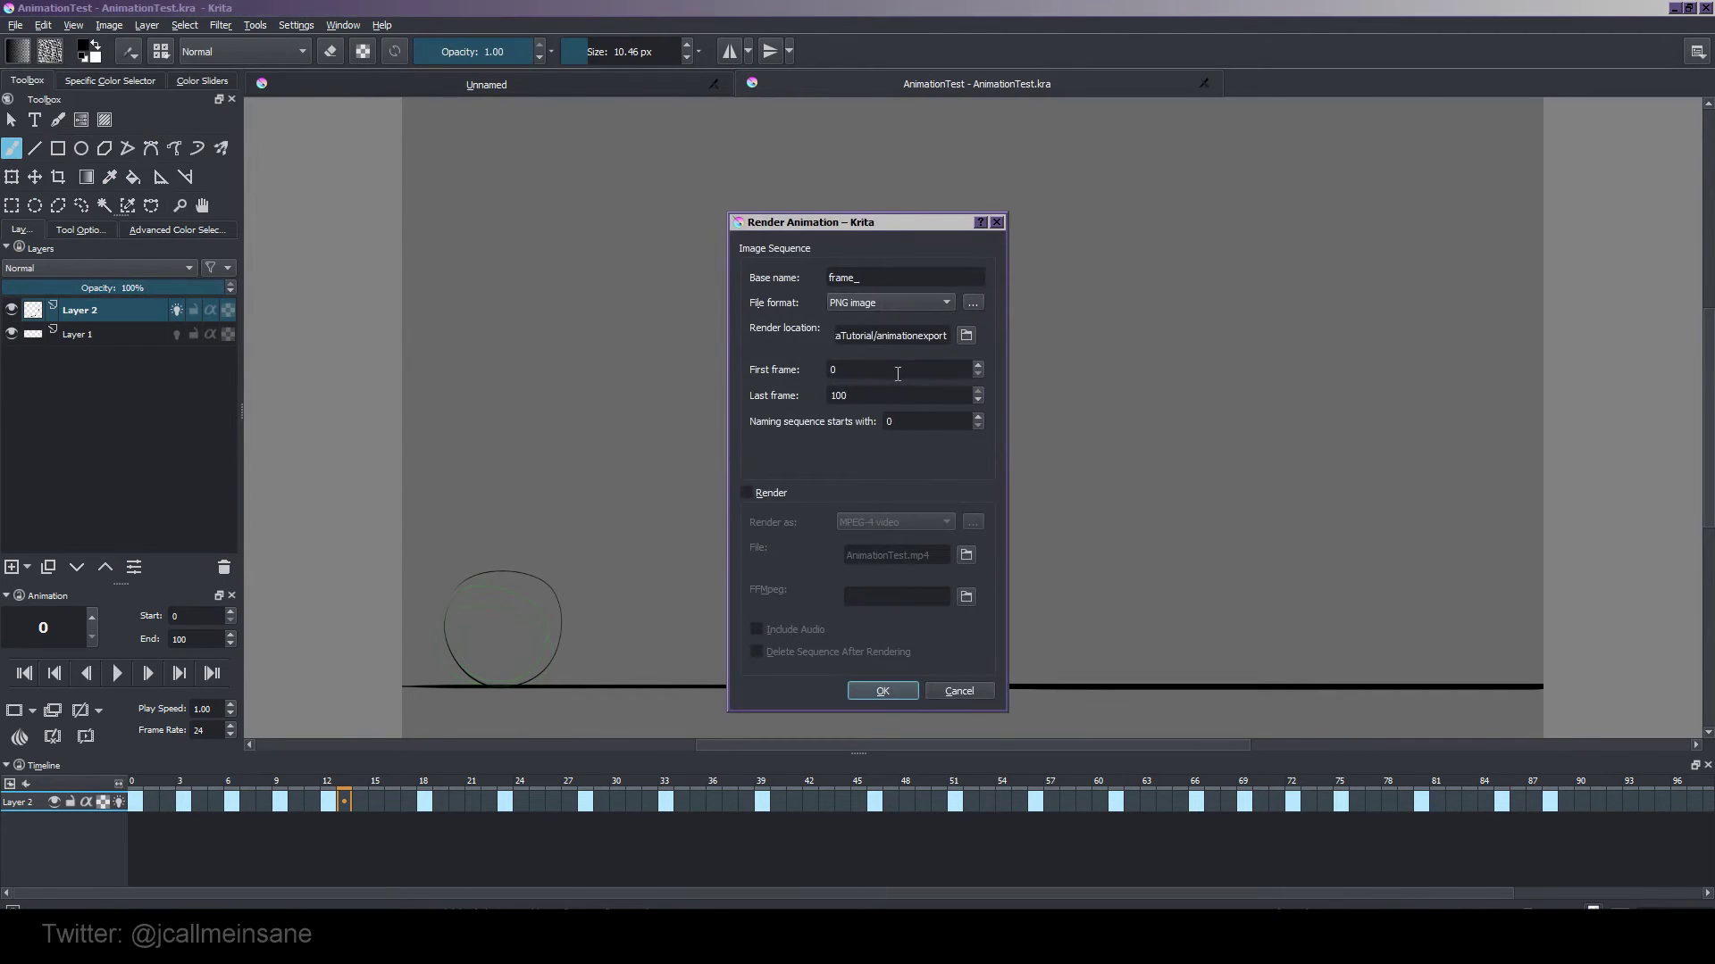
{"action": "left_click", "coordinate": [911, 690]}
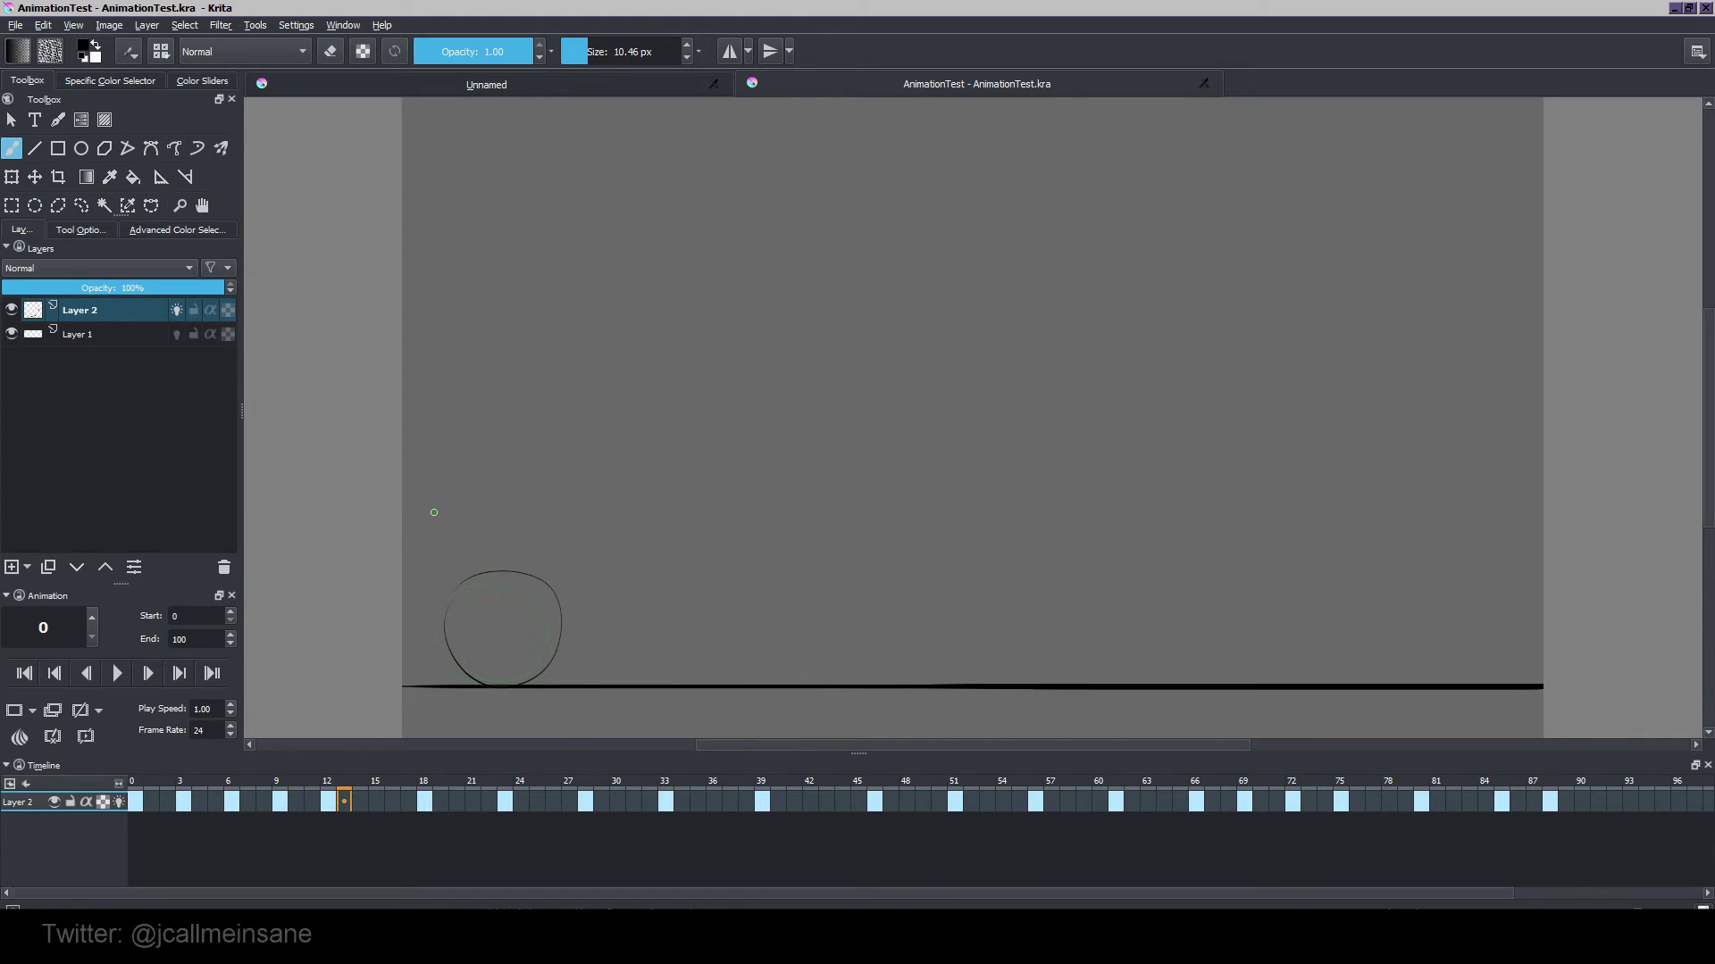
Switch to the animationexport folder window in Windows Explorer, look through the exported frame images, and close it.
{"action": "left_click", "coordinate": [304, 903]}
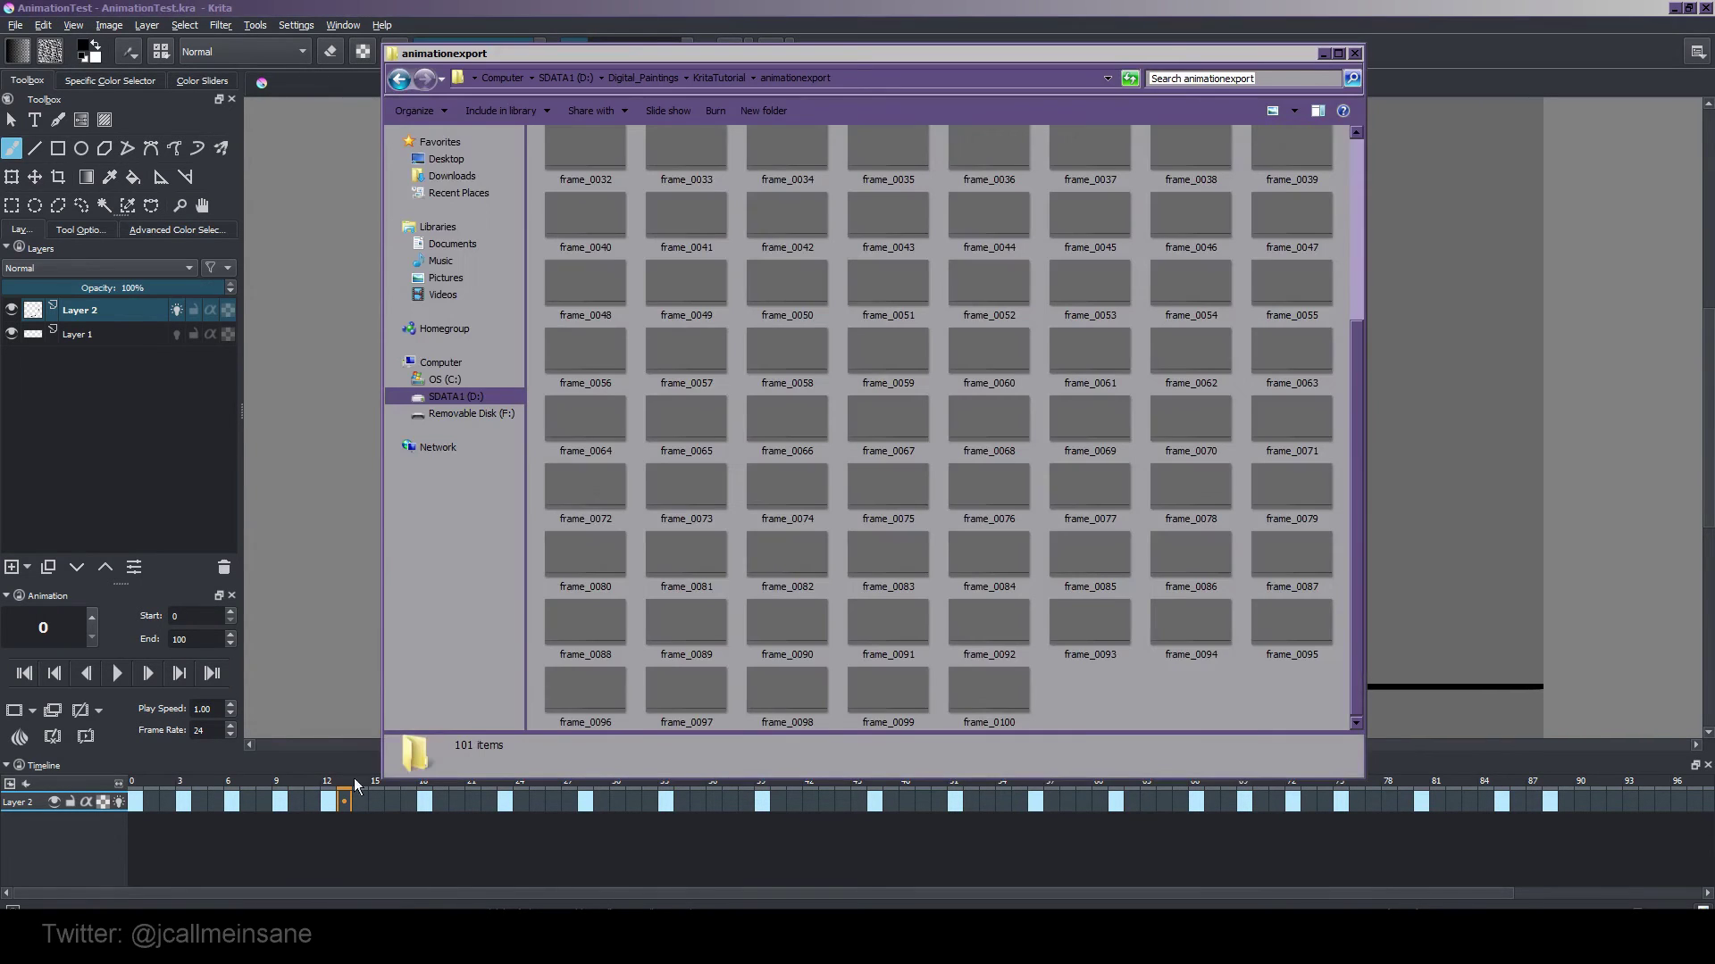
{"action": "scroll", "coordinate": [1074, 715], "scroll_direction": "up", "scroll_amount": 5}
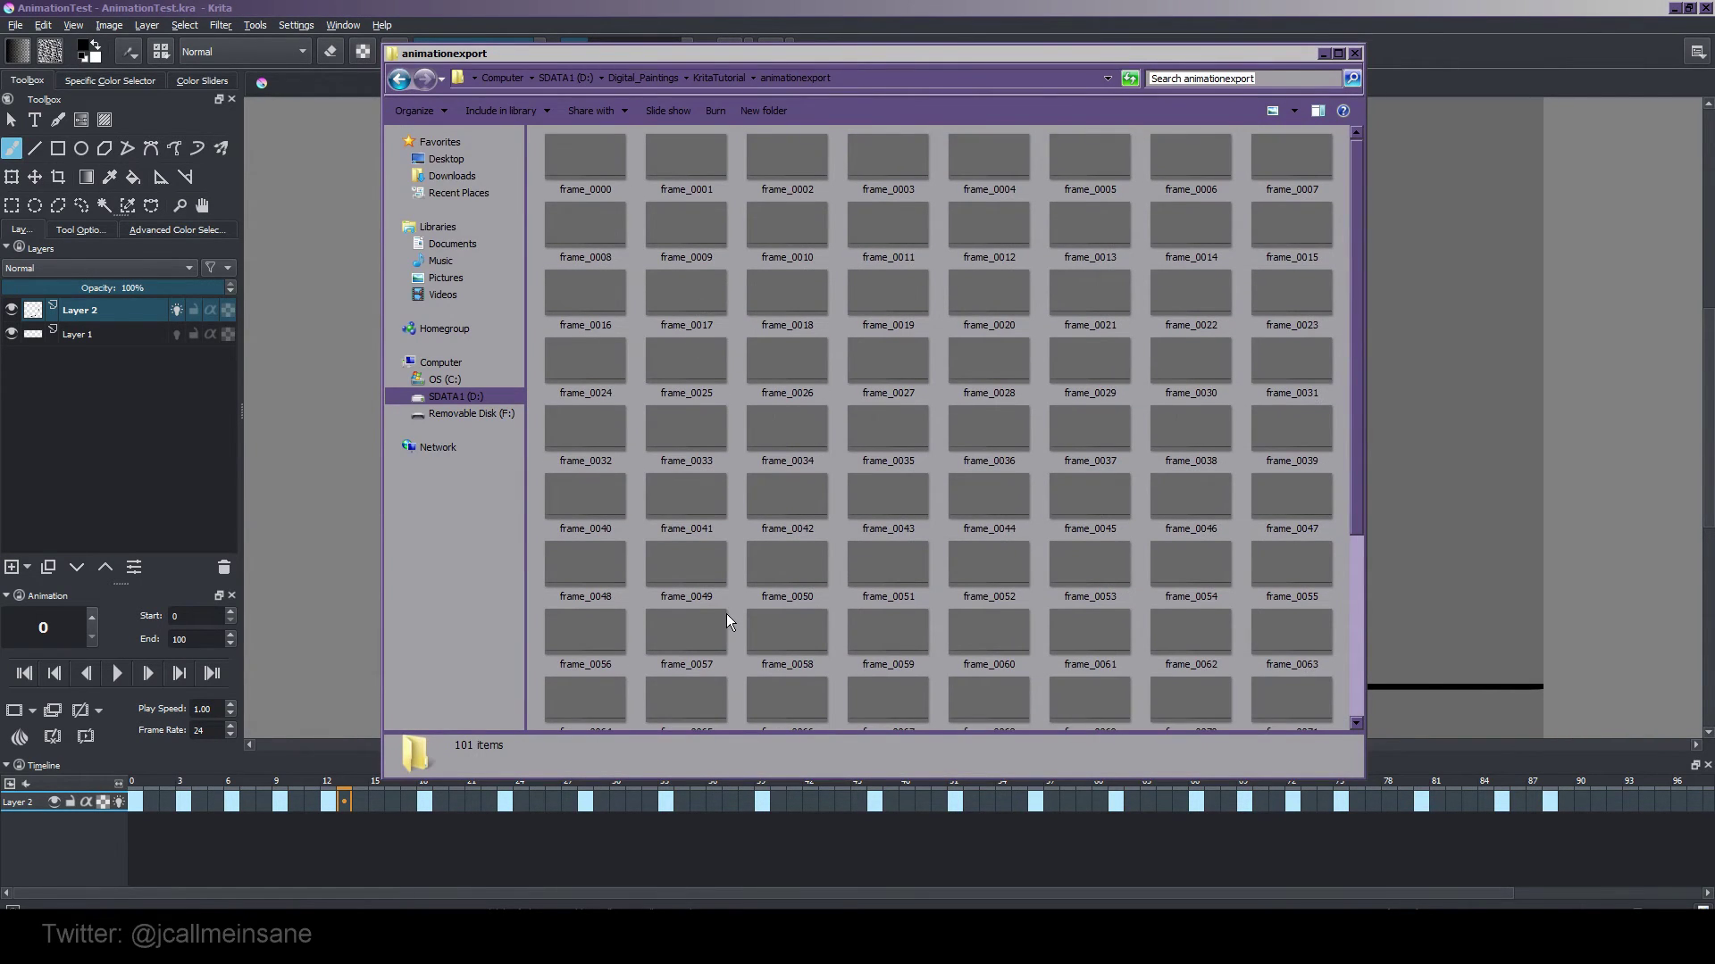
{"action": "scroll", "coordinate": [724, 603], "scroll_direction": "down", "scroll_amount": 5}
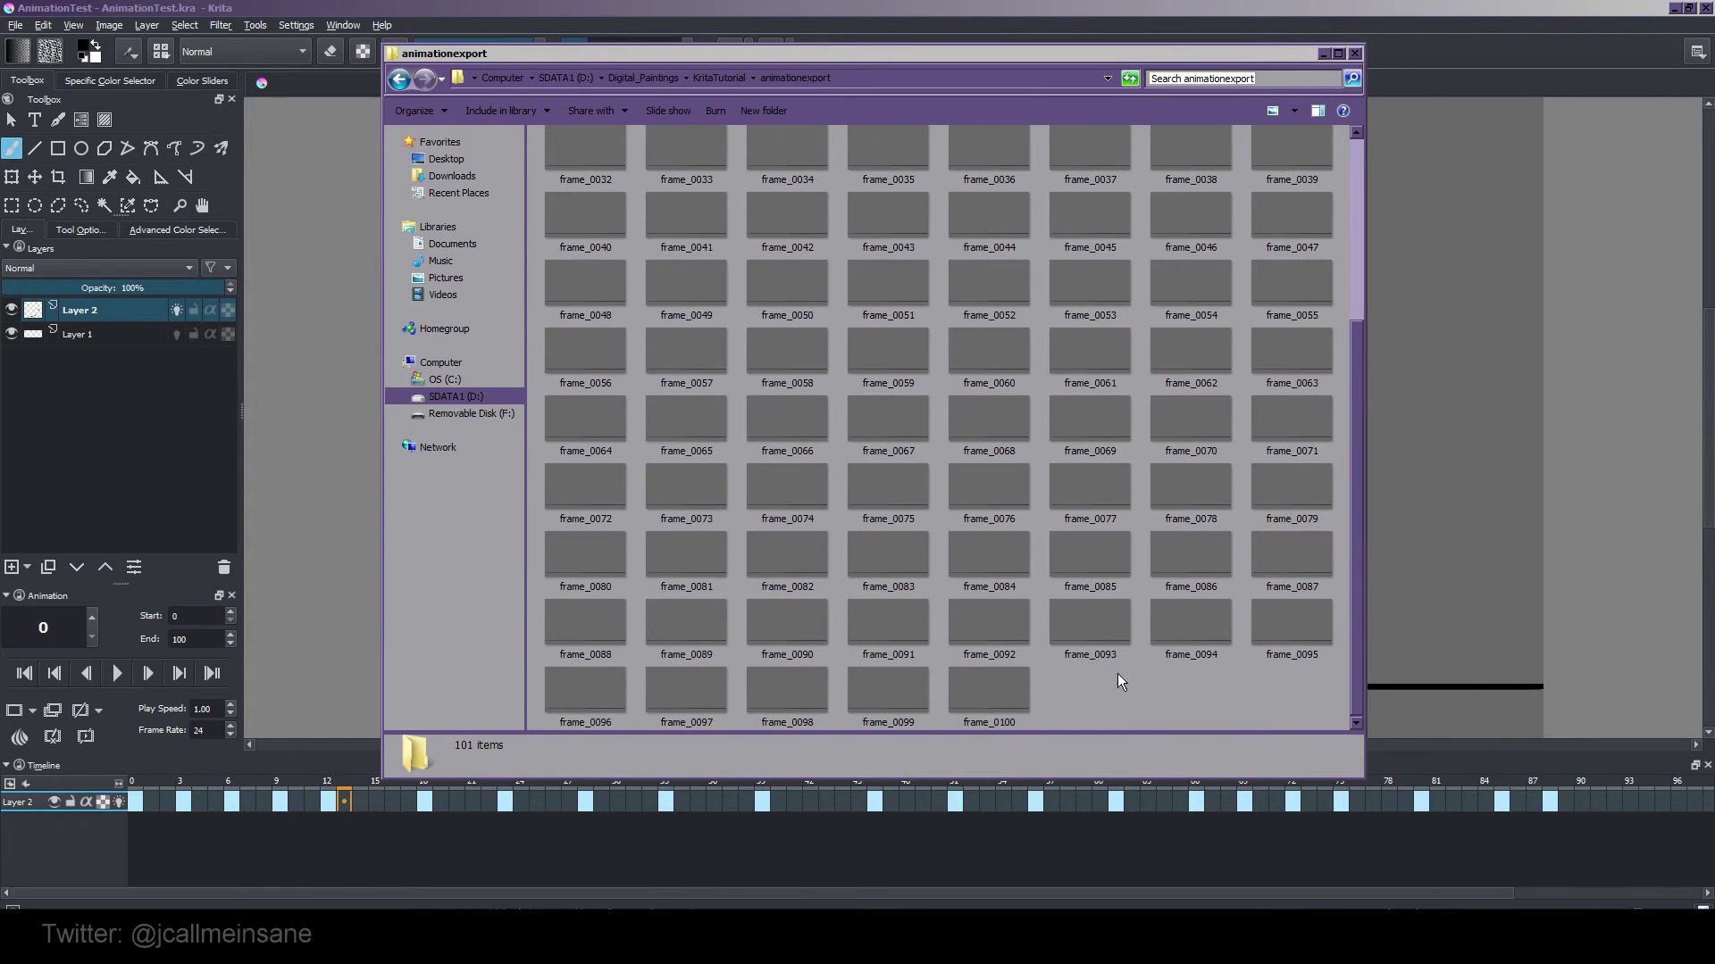
{"action": "scroll", "coordinate": [1038, 720], "scroll_direction": "up", "scroll_amount": 5}
{"action": "scroll", "coordinate": [864, 507], "scroll_direction": "down", "scroll_amount": 3}
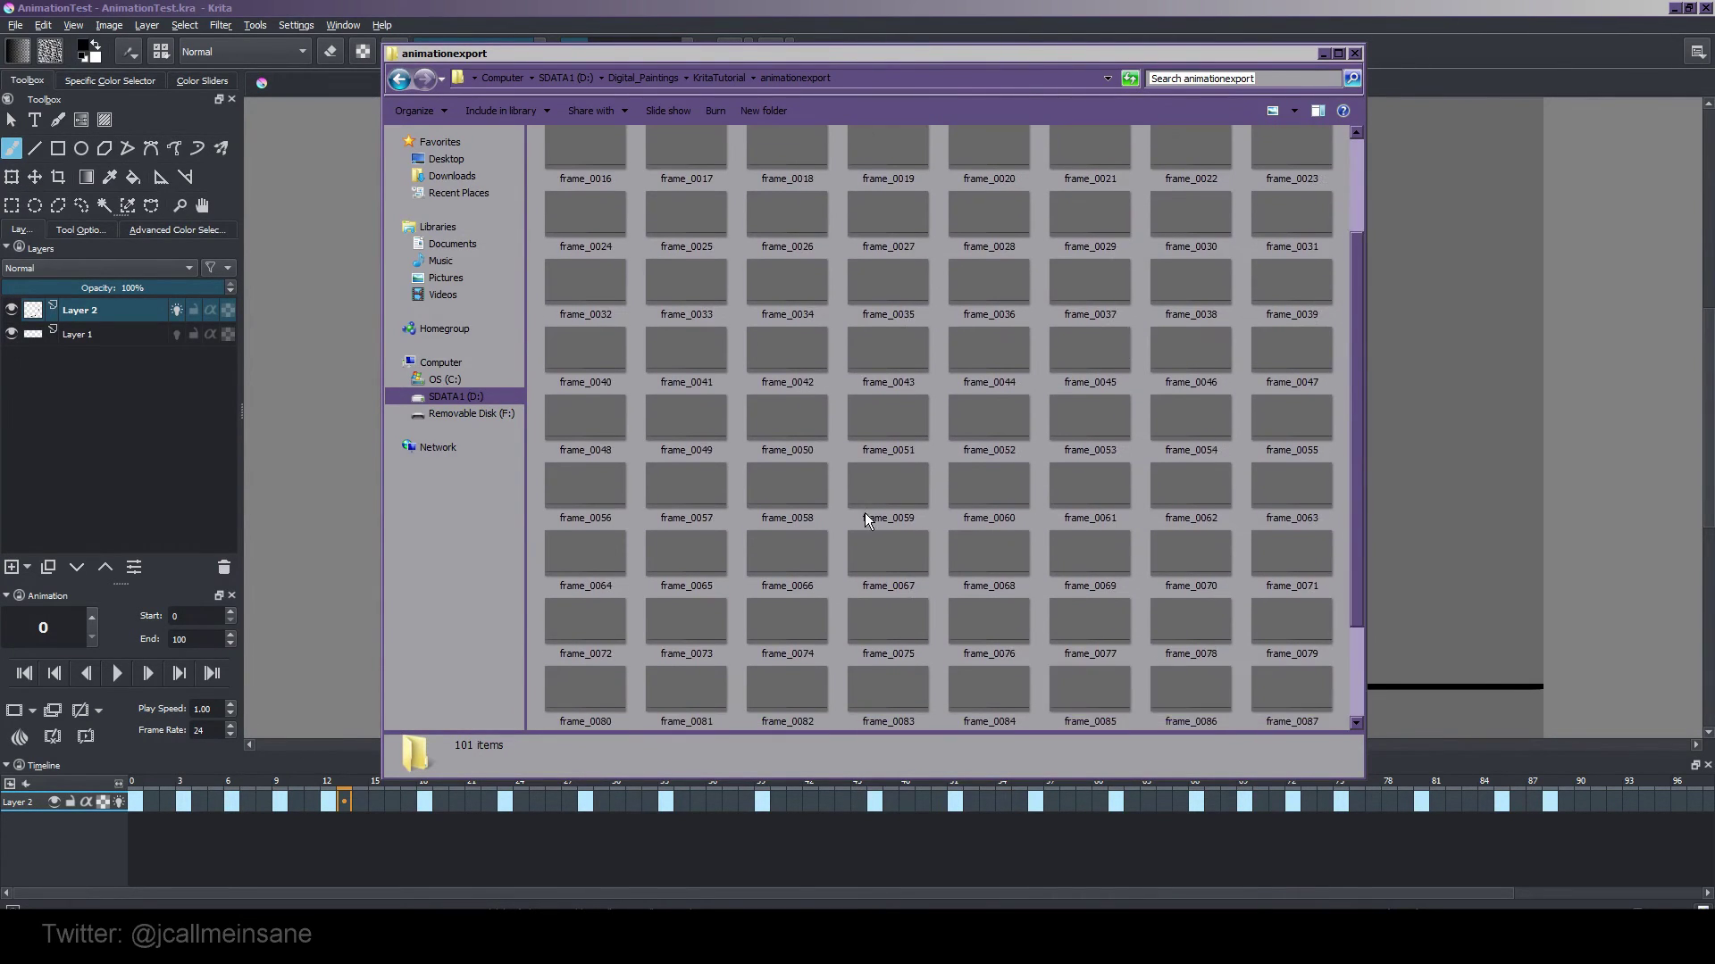
{"action": "left_click", "coordinate": [1353, 54]}
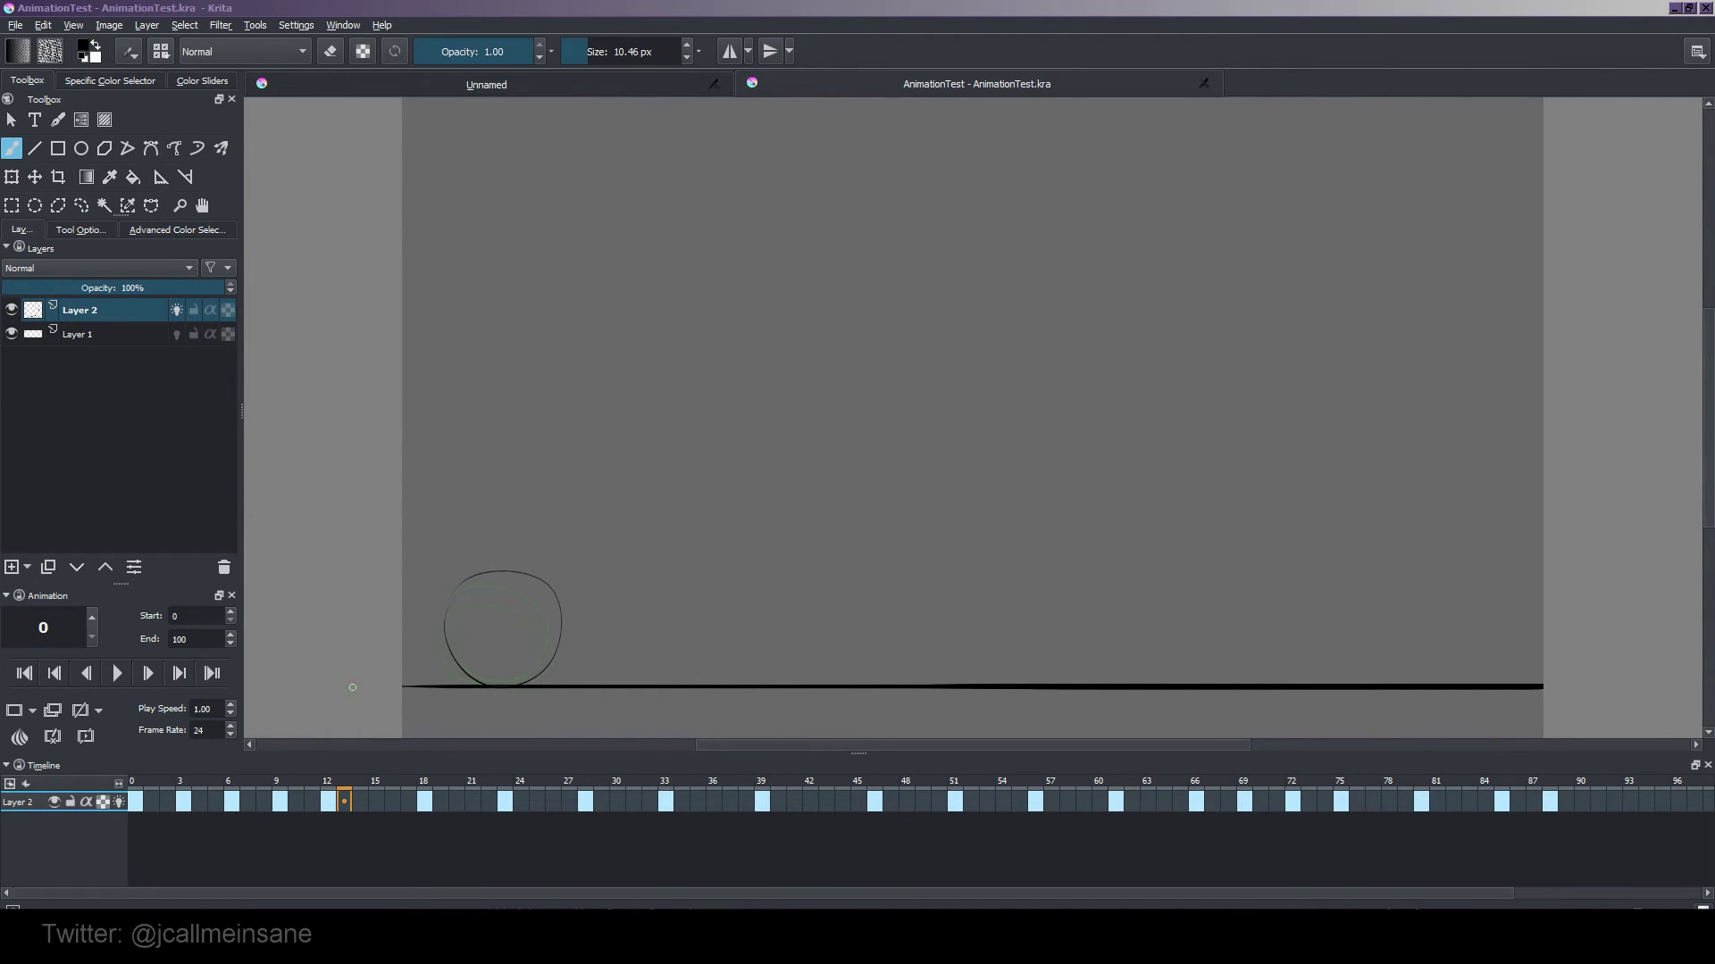
Set the animation's end frame to 160.
{"action": "double_click", "coordinate": [185, 639]}
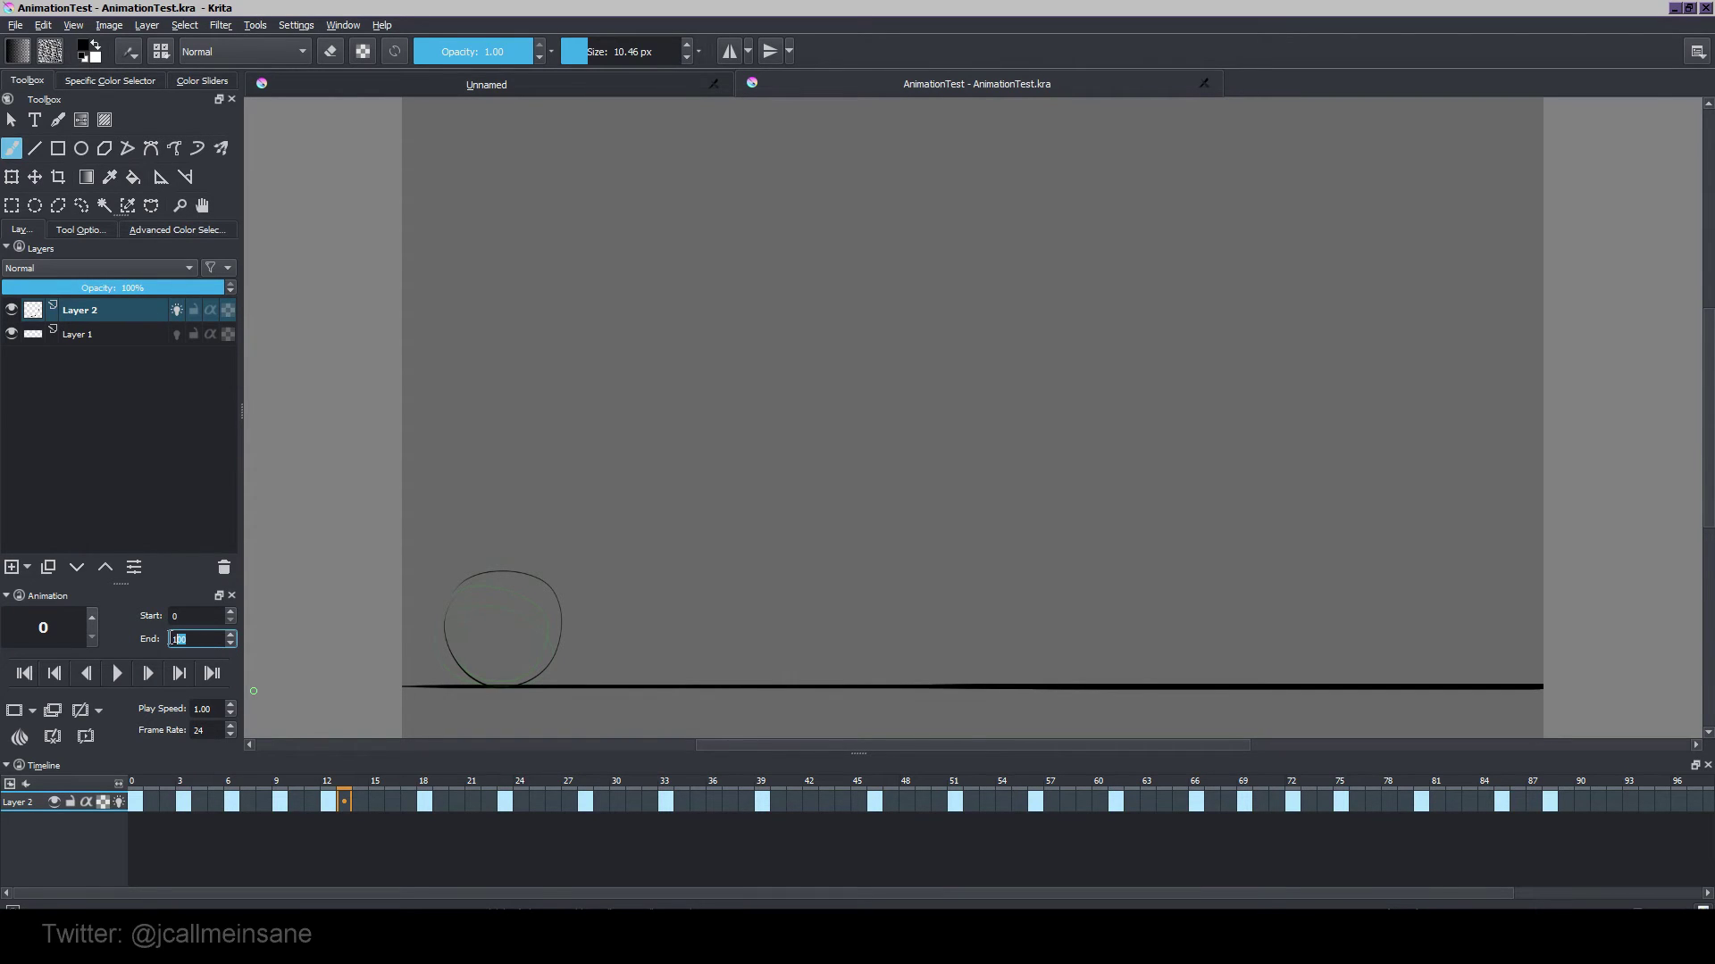
{"action": "type", "text": "160"}
{"action": "key", "text": "Return"}
Examine the extended timeline by selecting frames along Layer 2 up to frame 160.
{"action": "left_click_drag", "start_coordinate": [1256, 893], "coordinate": [1379, 893]}
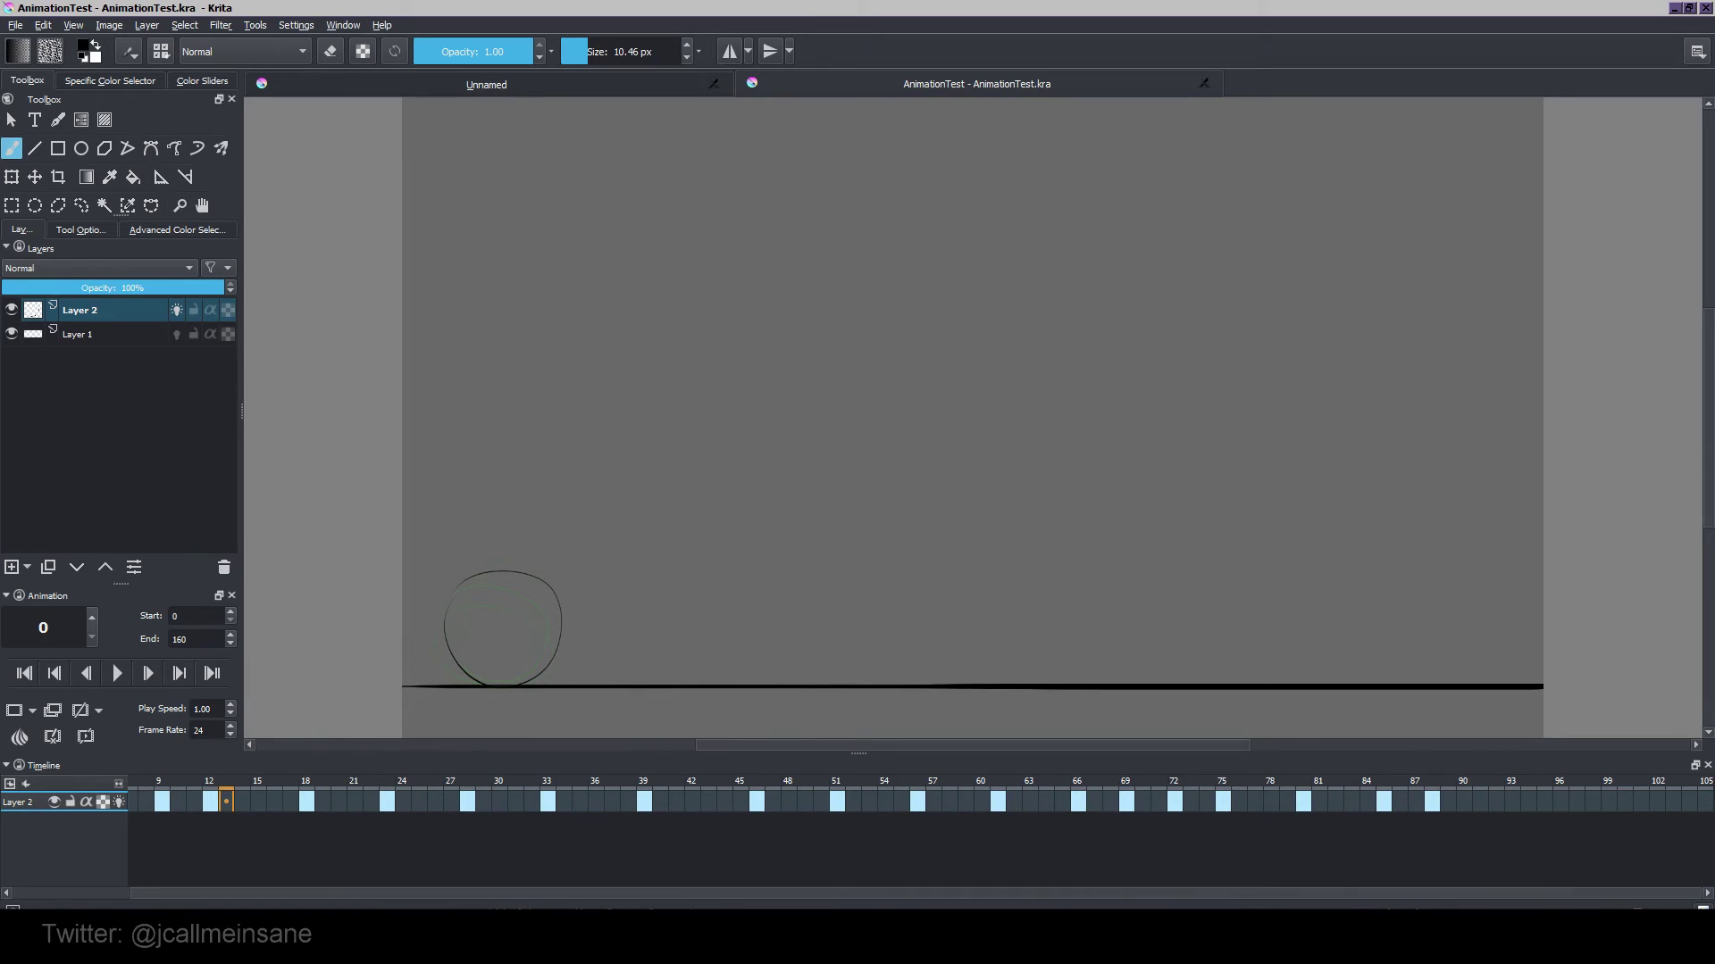
{"action": "left_click_drag", "start_coordinate": [1536, 893], "coordinate": [1461, 893]}
{"action": "left_click", "coordinate": [1702, 801]}
{"action": "left_click_drag", "start_coordinate": [1702, 801], "coordinate": [1710, 835]}
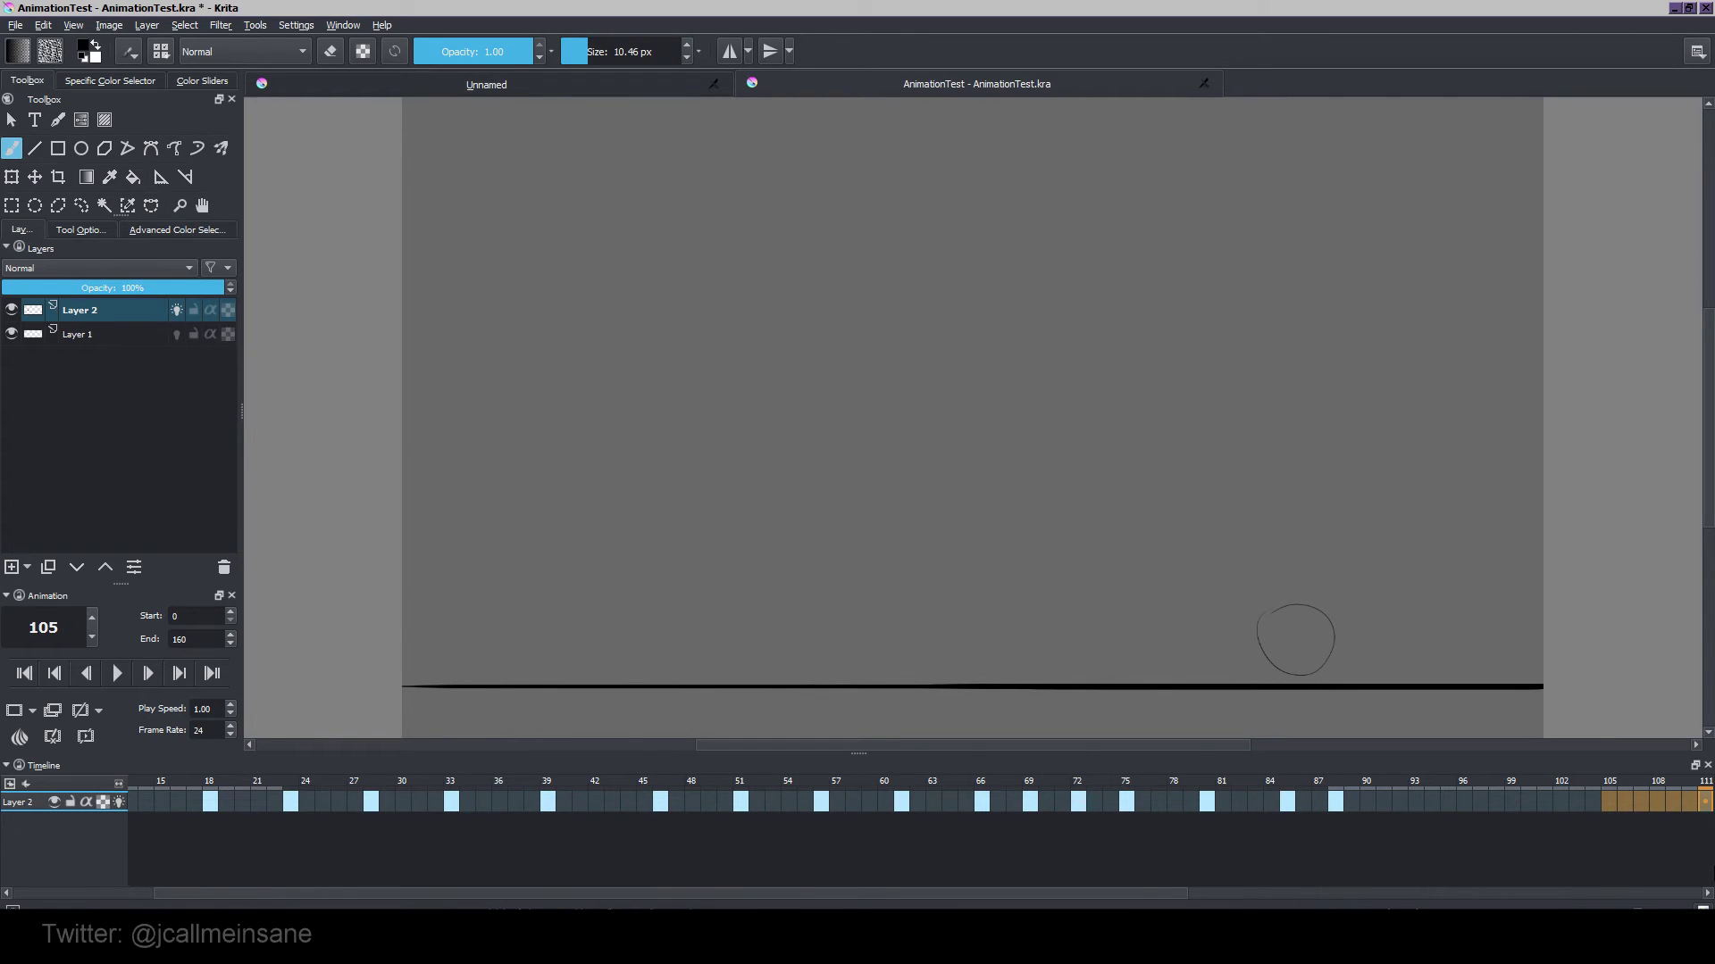
{"action": "left_click_drag", "start_coordinate": [1449, 801], "coordinate": [1480, 801]}
{"action": "left_click", "coordinate": [1166, 882]}
{"action": "left_click_drag", "start_coordinate": [1159, 893], "coordinate": [1674, 892]}
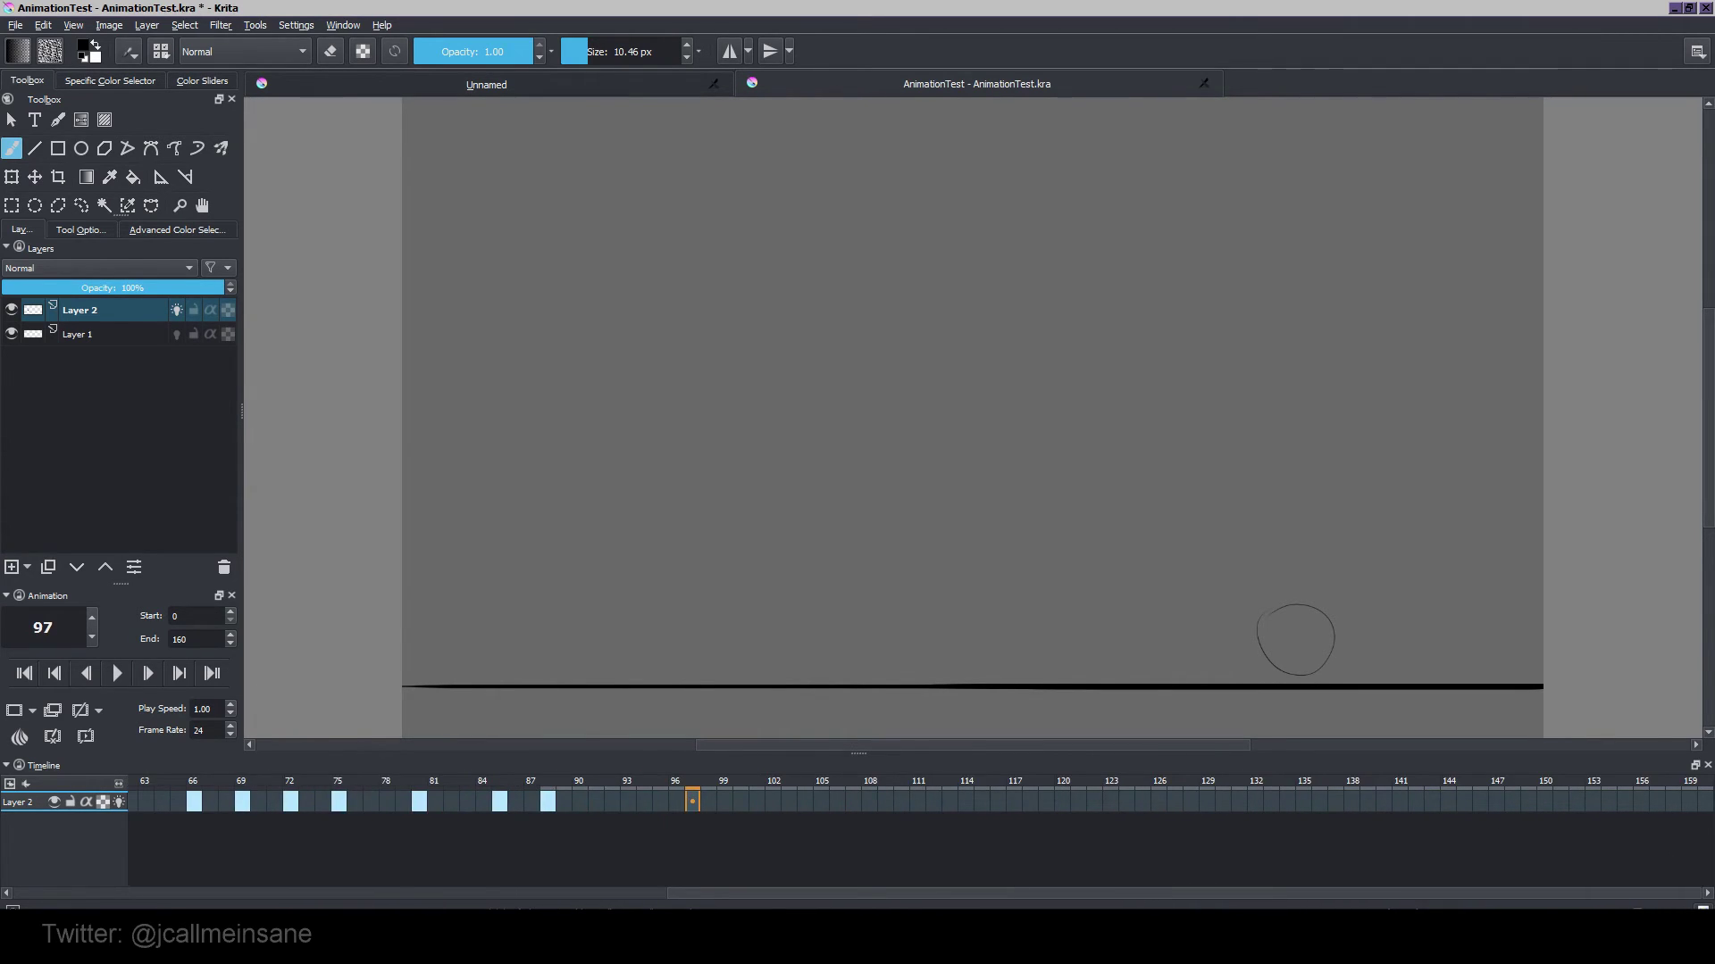
{"action": "left_click", "coordinate": [1690, 801]}
{"action": "left_click", "coordinate": [1705, 803]}
Return to frame 0, play the animation over the longer frame range, and stop playback.
{"action": "left_click_drag", "start_coordinate": [1531, 895], "coordinate": [801, 908]}
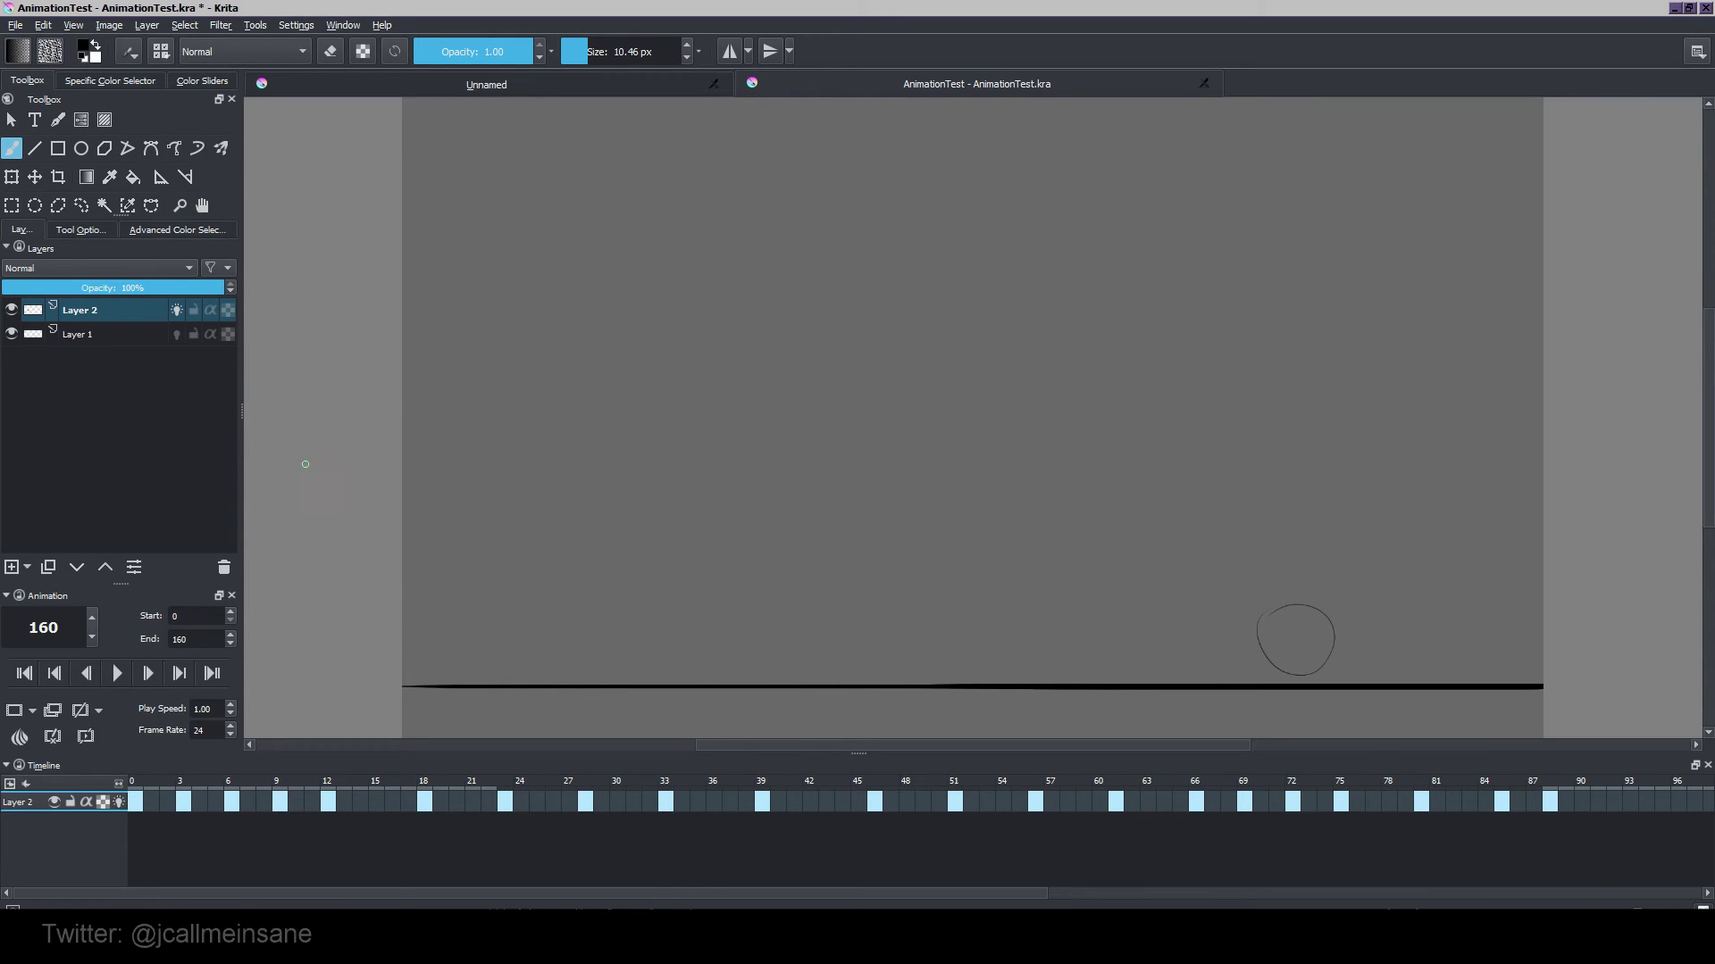
{"action": "left_click", "coordinate": [146, 801]}
{"action": "left_click", "coordinate": [136, 801]}
{"action": "left_click", "coordinate": [117, 674]}
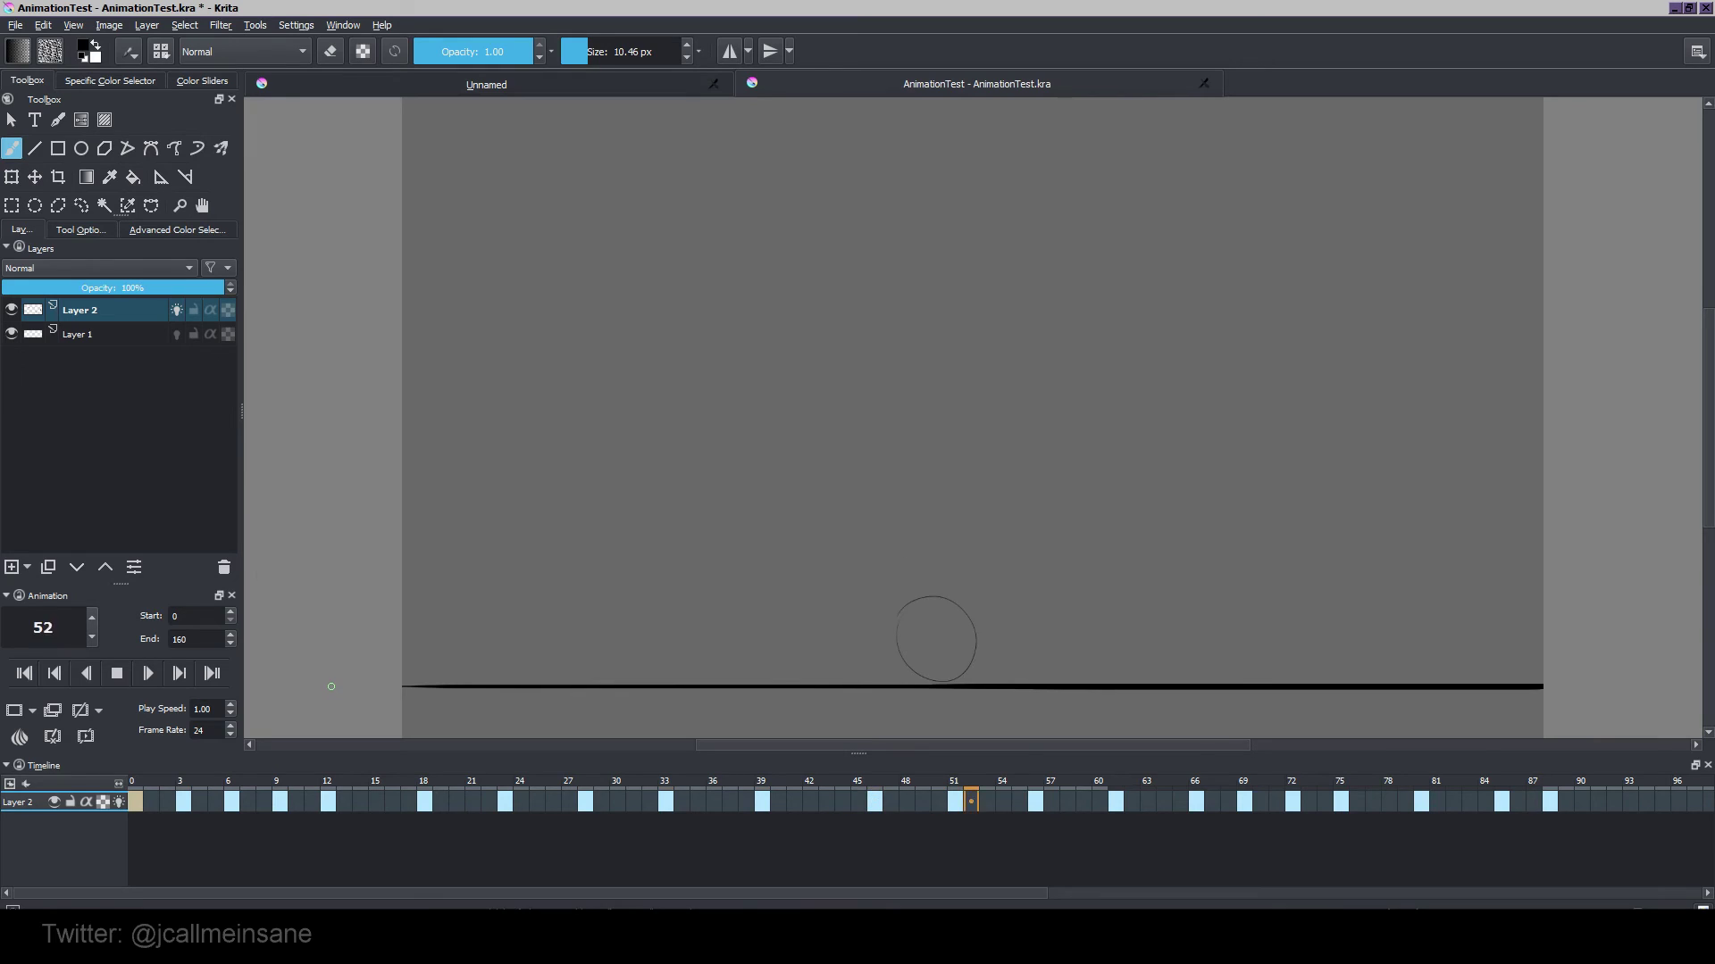
{"action": "left_click", "coordinate": [117, 674]}
Set the animation's end frame to 100, play the animation, and stop playback.
{"action": "double_click", "coordinate": [197, 640]}
{"action": "type", "text": "100"}
{"action": "key", "text": "Return"}
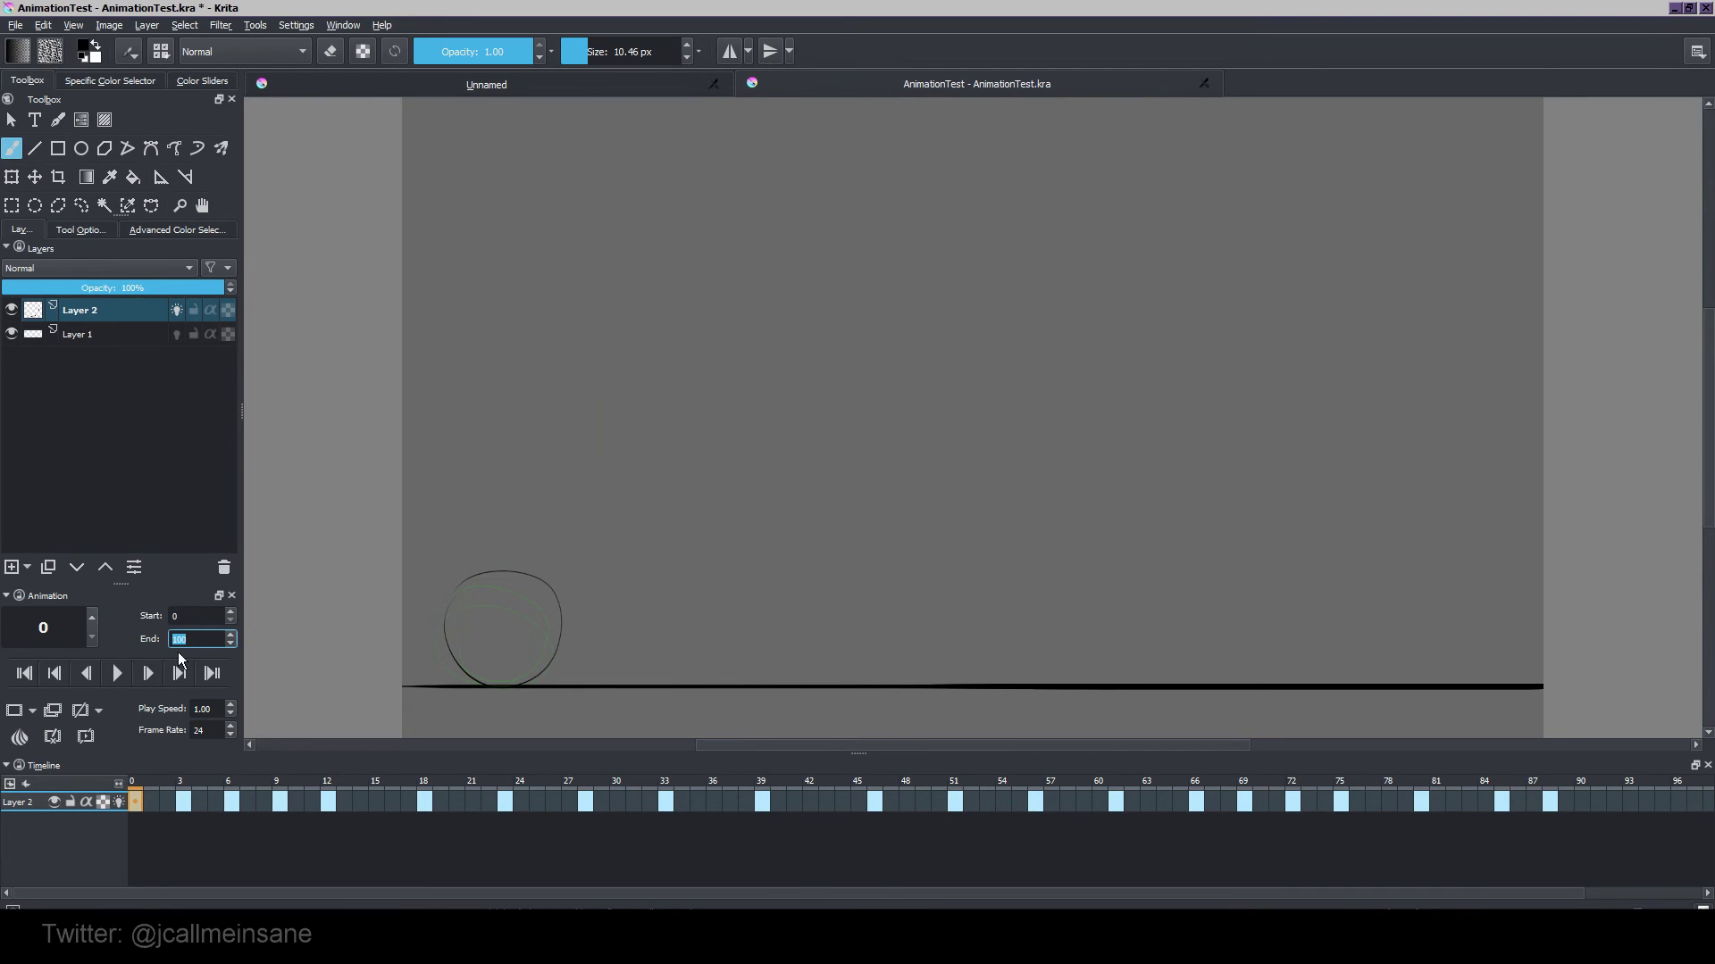
{"action": "left_click", "coordinate": [111, 676]}
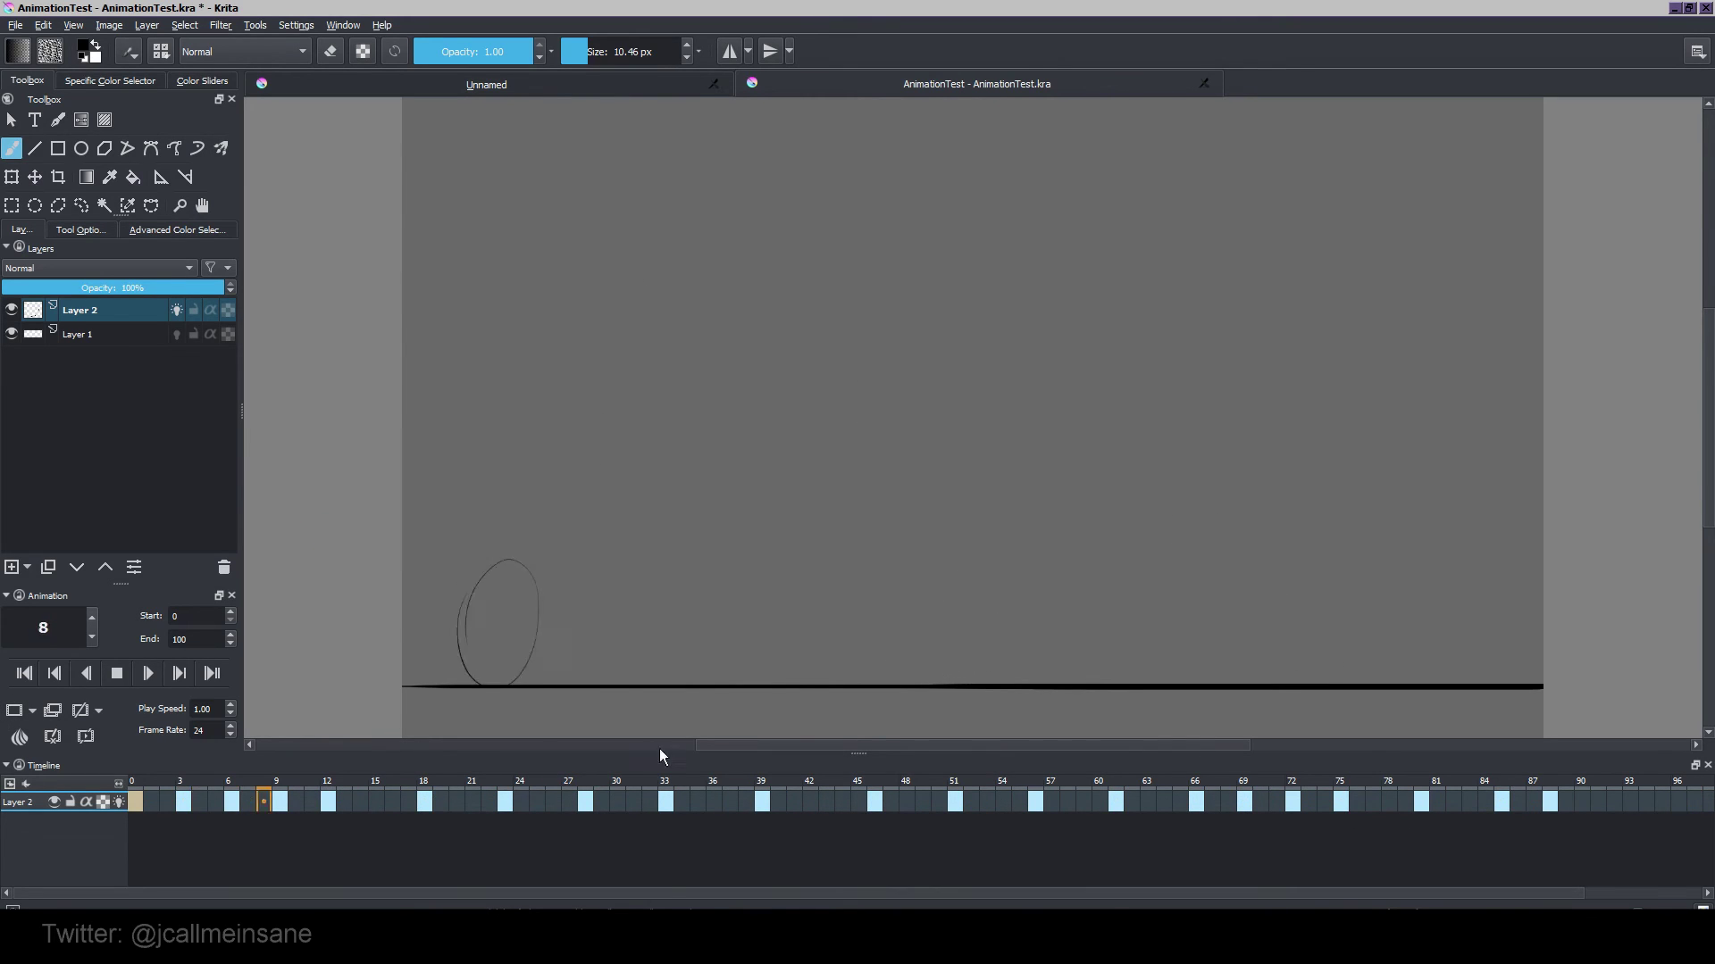
{"action": "left_click", "coordinate": [117, 673]}
Switch to the Default workspace and close the workspace chooser.
{"action": "left_click", "coordinate": [1697, 51]}
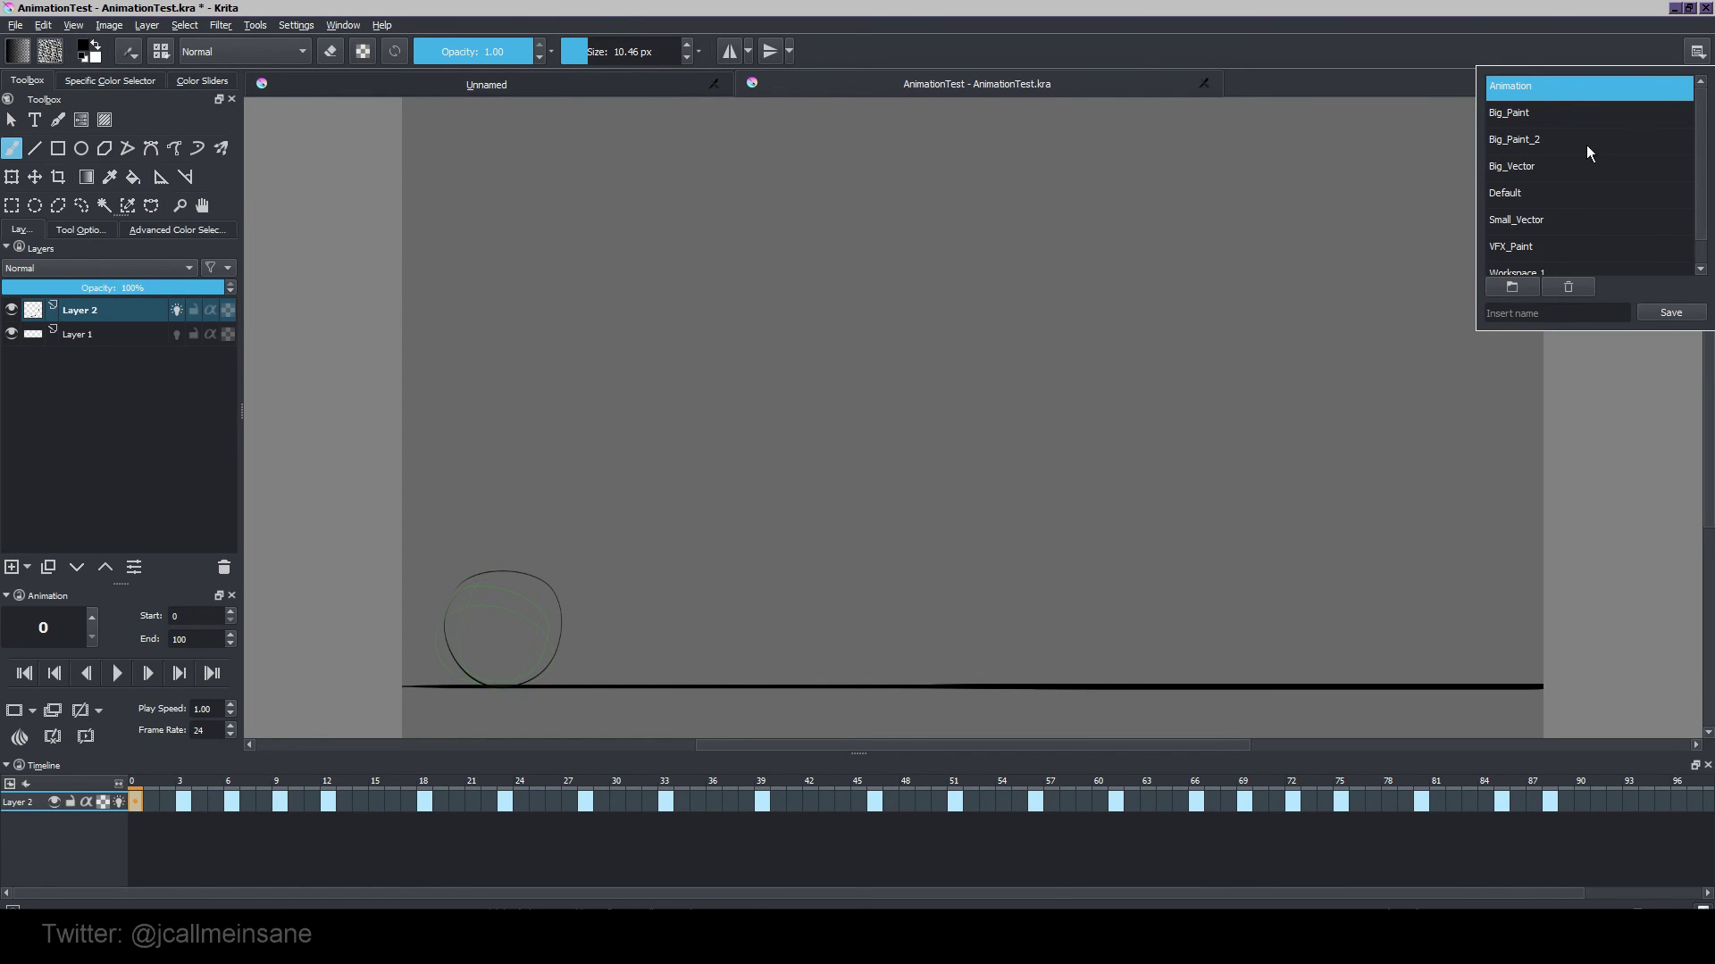
{"action": "left_click", "coordinate": [1549, 193]}
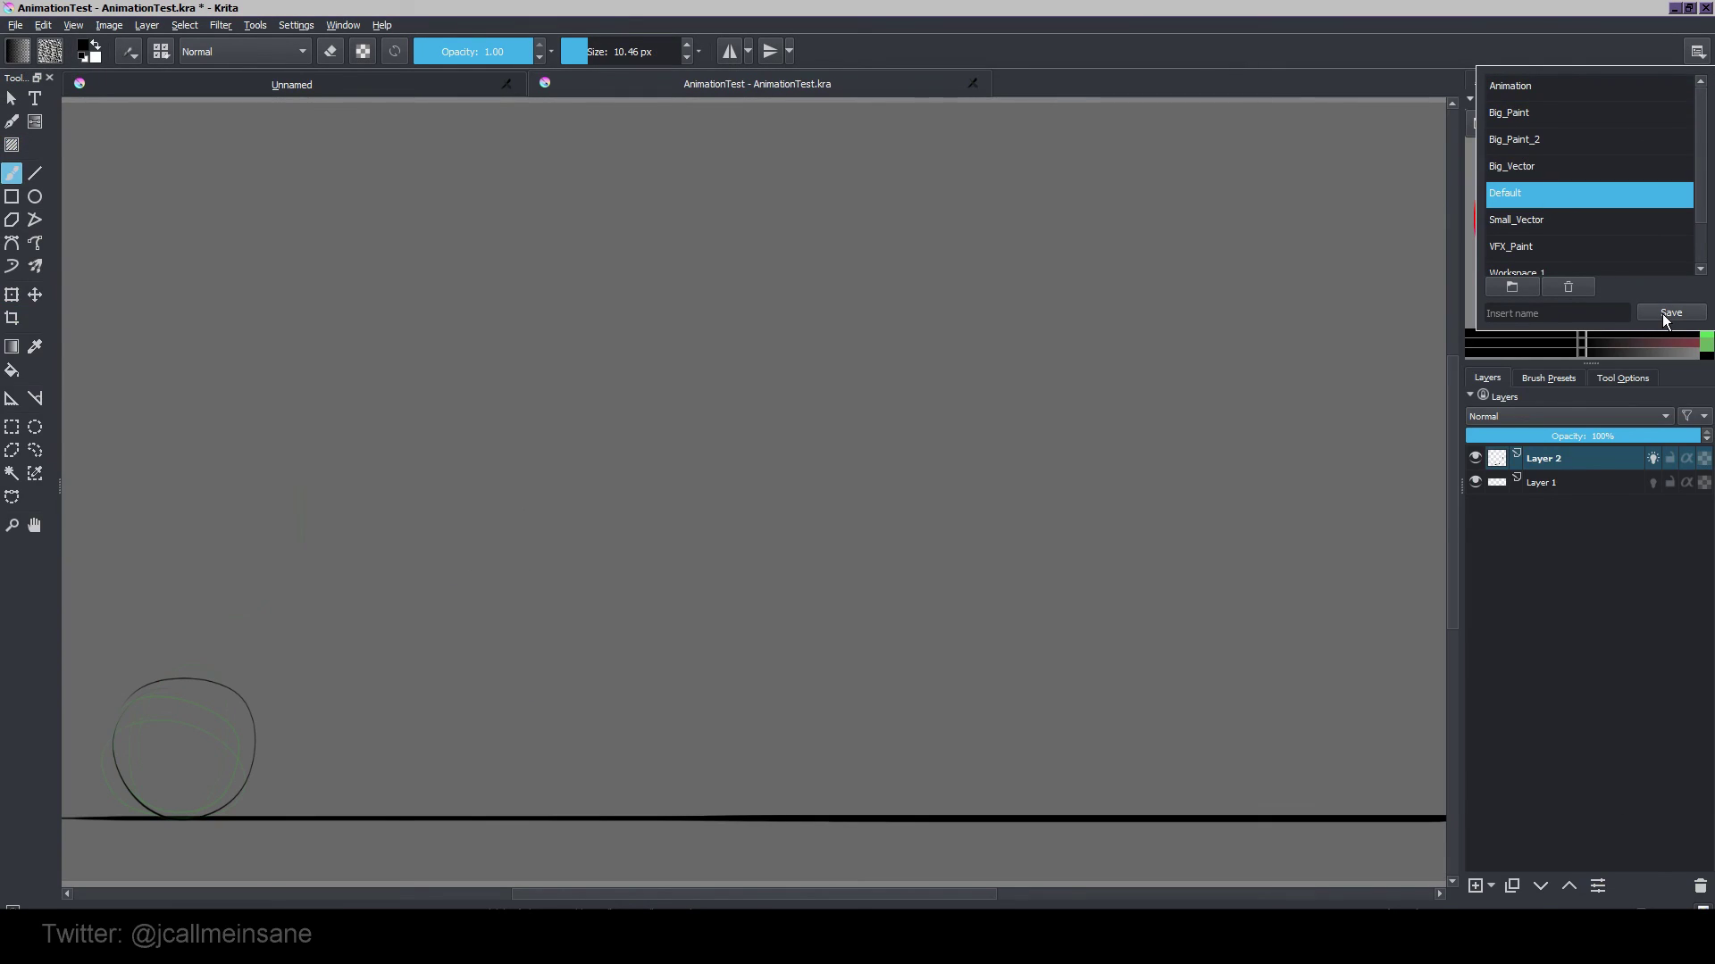
{"action": "left_click", "coordinate": [1699, 53]}
{"action": "left_click", "coordinate": [1700, 55]}
{"action": "left_click", "coordinate": [1404, 49]}
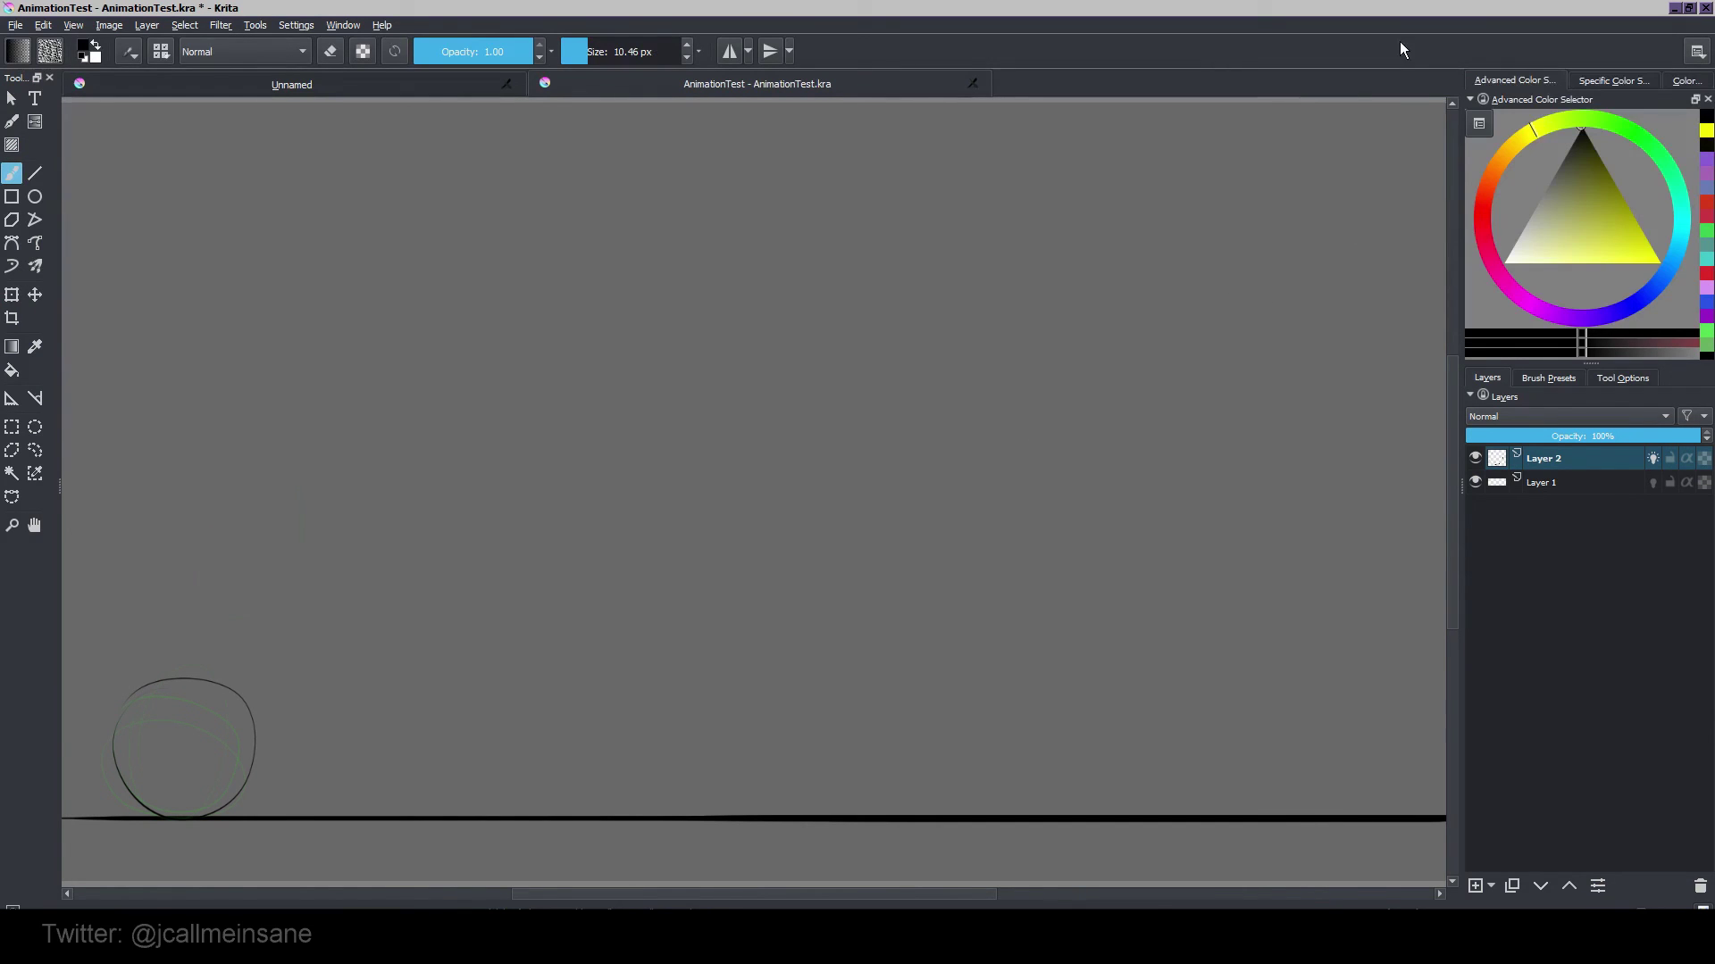